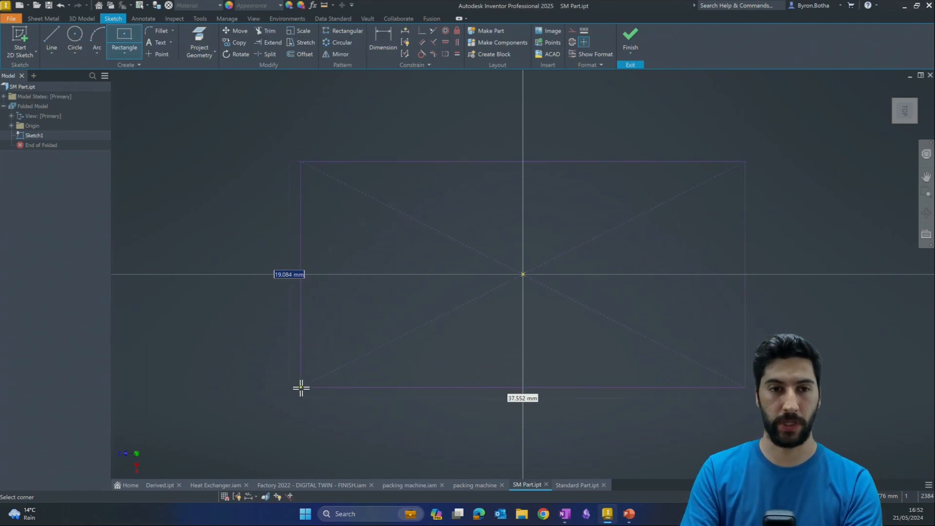
text(200)
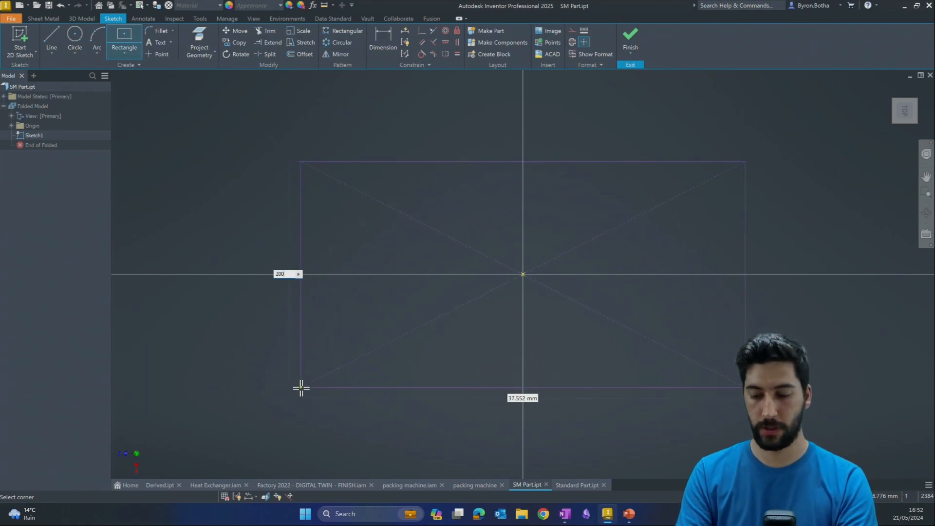
key(Tab)
text(5)
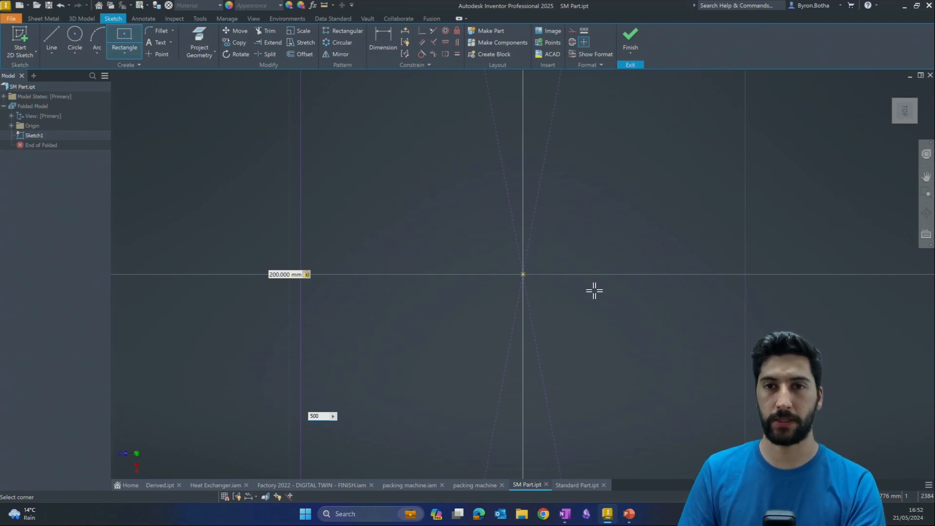
click(633, 43)
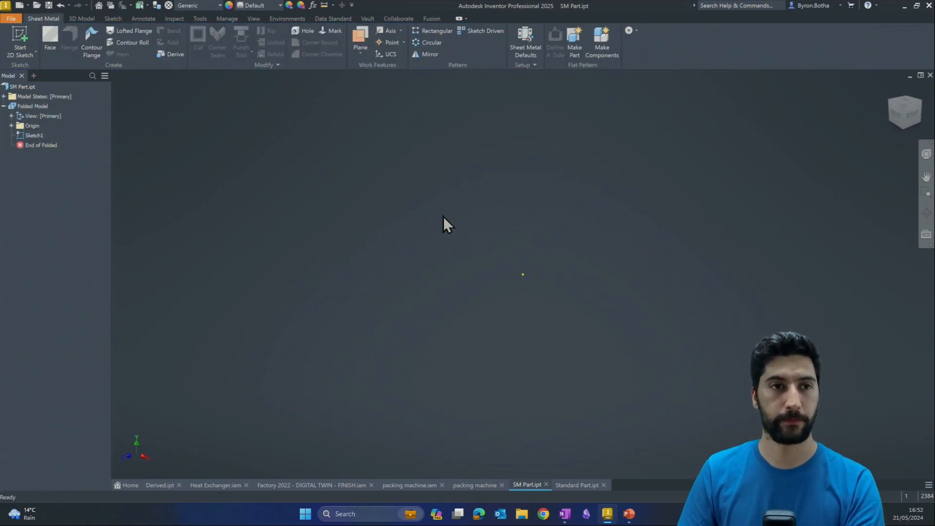
click(48, 37)
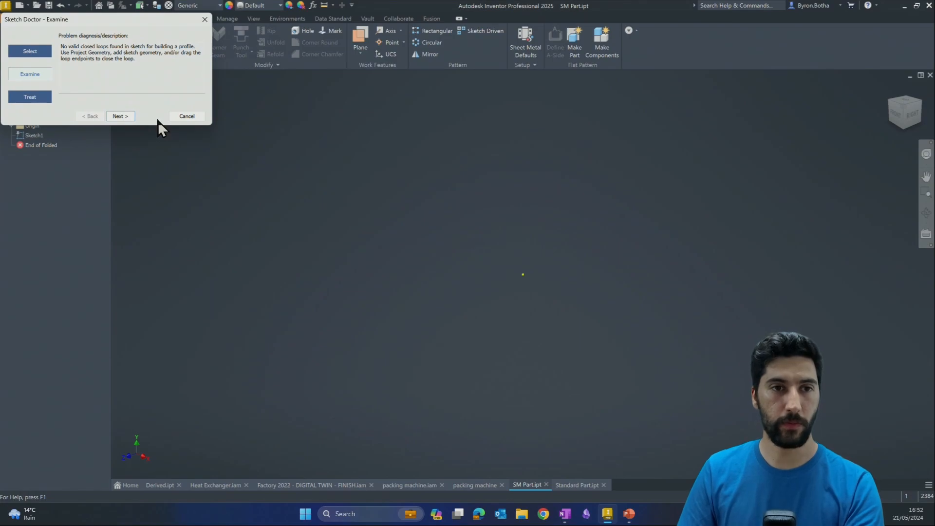
click(187, 116)
Step: Sketch a 200 by 500 mm rectangle centred on the origin on the horizontal origin plane and finish the sketch
click(20, 39)
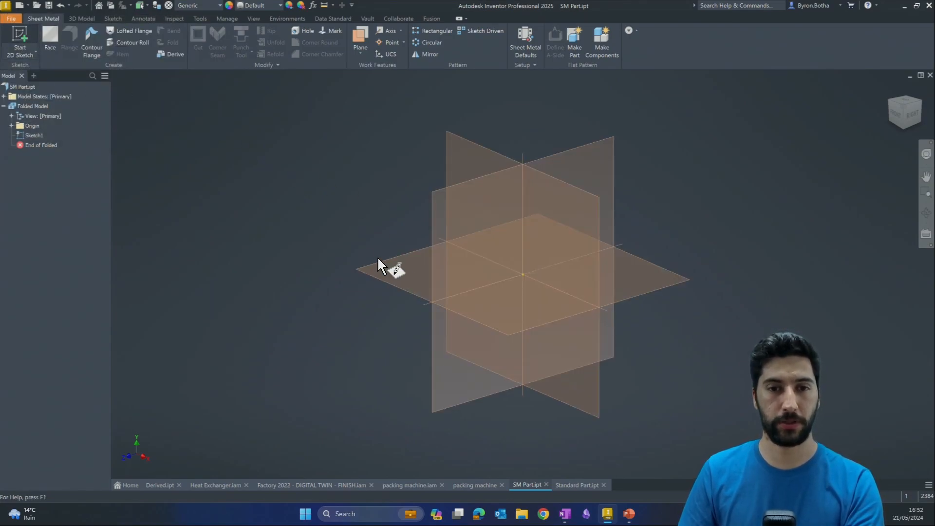
click(407, 263)
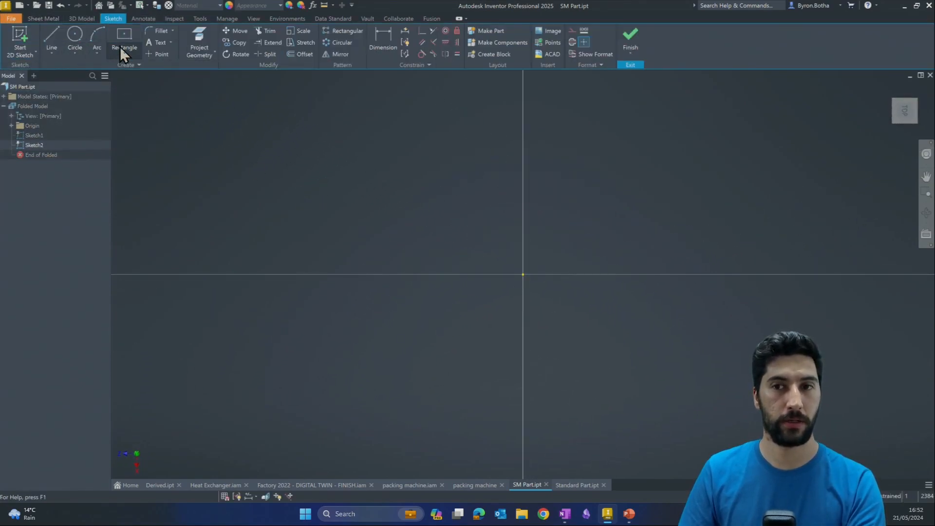
click(921, 93)
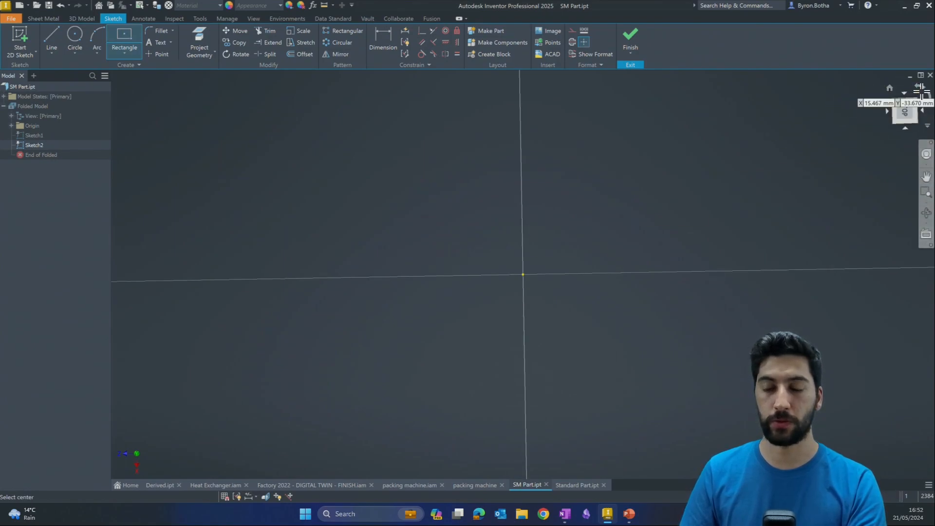
click(522, 274)
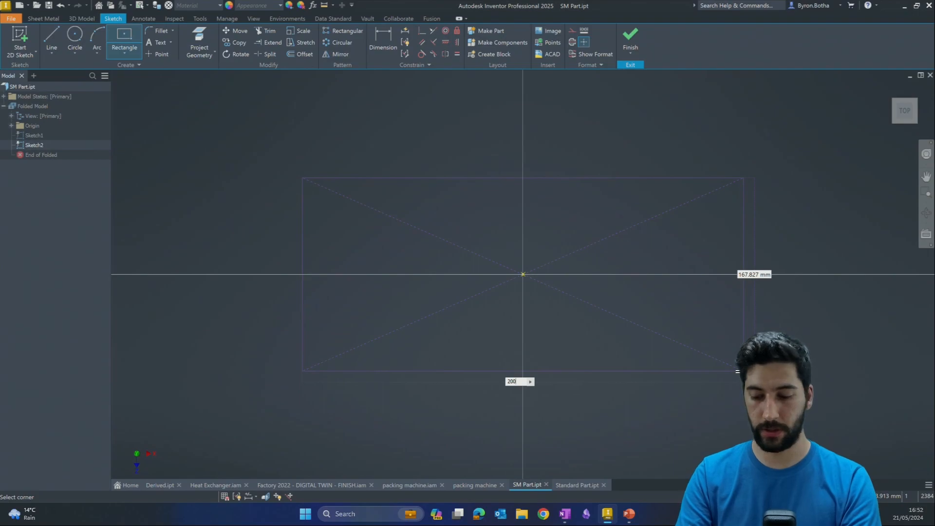
key(Tab)
text(500)
key(Return)
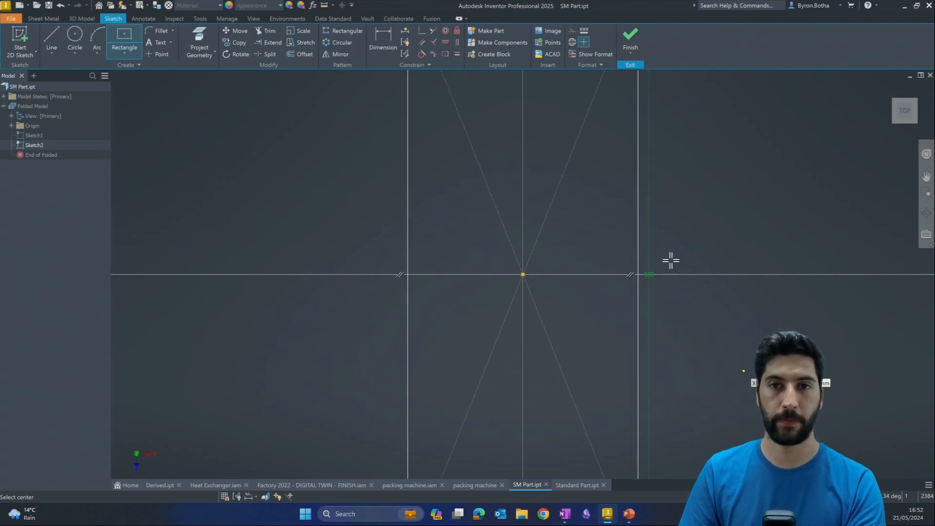
click(638, 42)
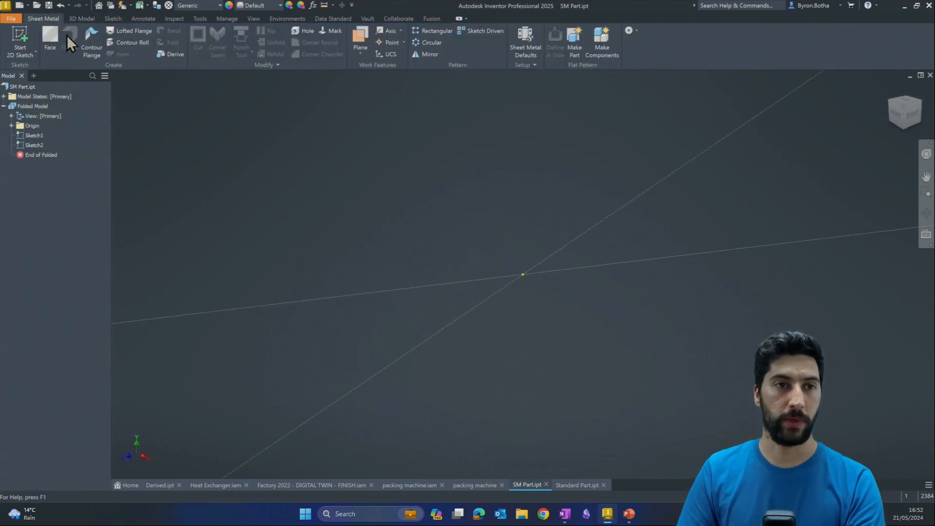
Step: Create a sheet metal face from the rectangle profile using the Default_mm sheet metal rule
click(55, 38)
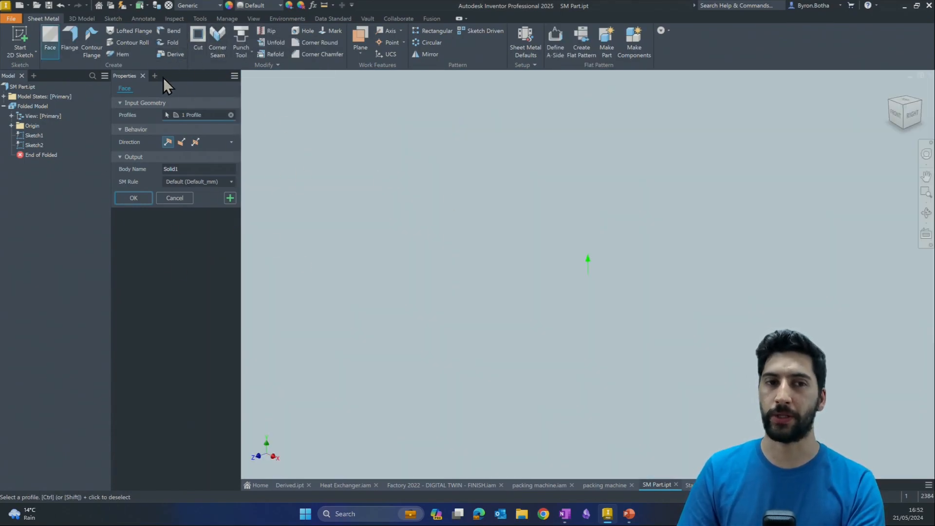
scroll(622, 270, down, 6)
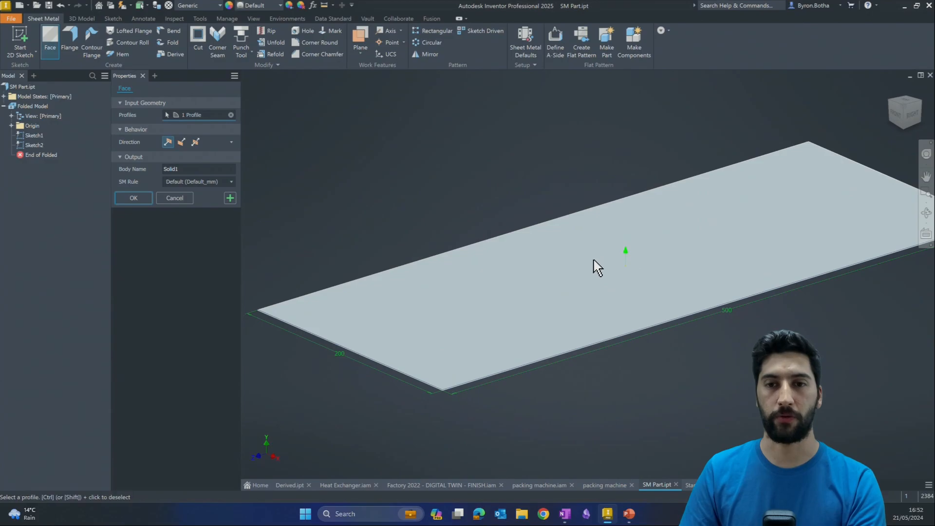
scroll(593, 259, down, 1)
middle_drag(592, 261, 557, 286)
middle_drag(642, 276, 630, 247)
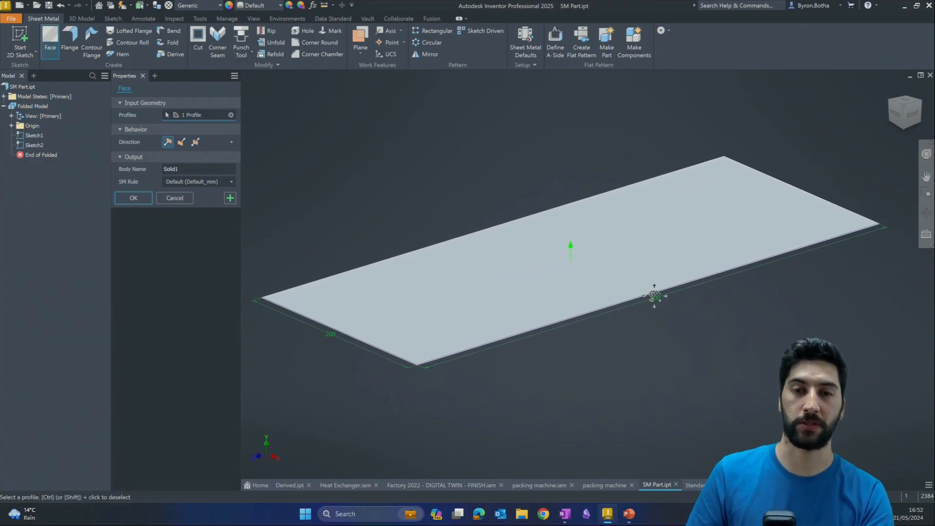
middle_drag(653, 299, 674, 289)
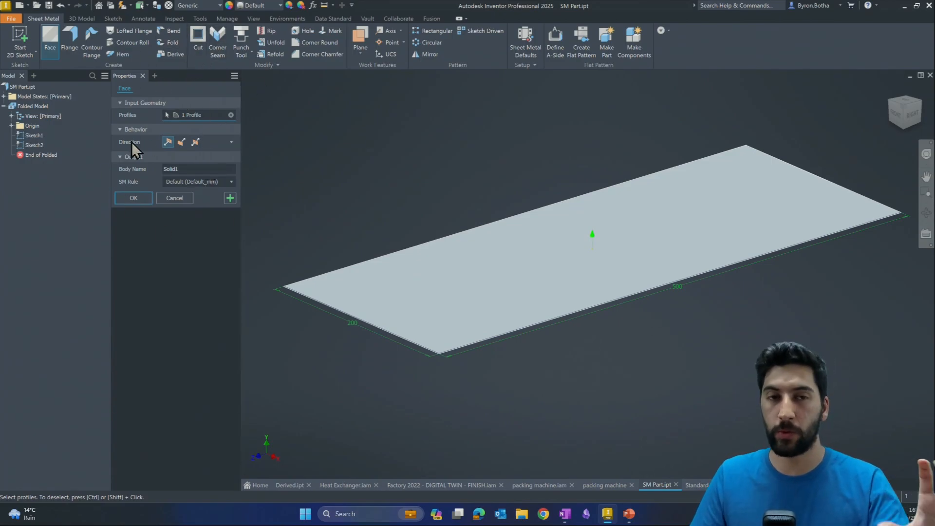
click(139, 197)
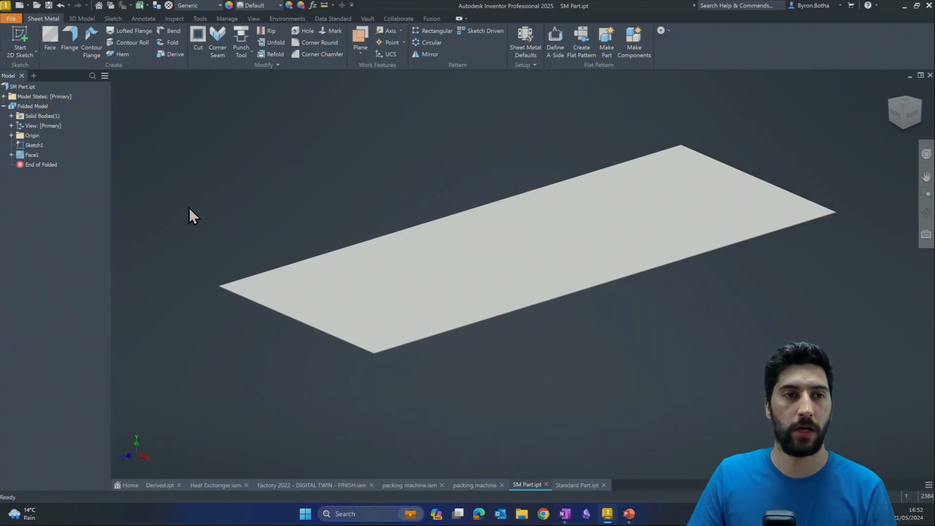
Step: Start a flange on the plate's near short edge and the adjoining front long edge
click(70, 41)
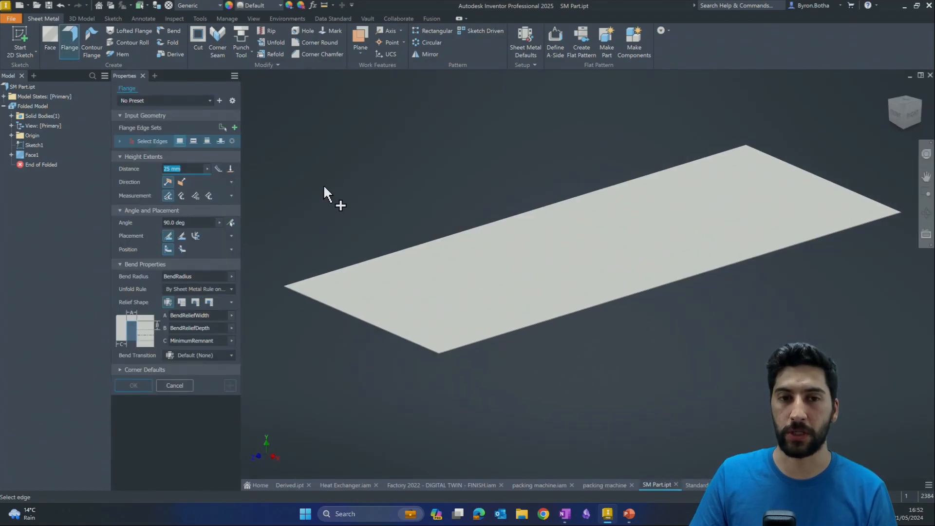
scroll(336, 209, down, 3)
middle_drag(342, 214, 443, 253)
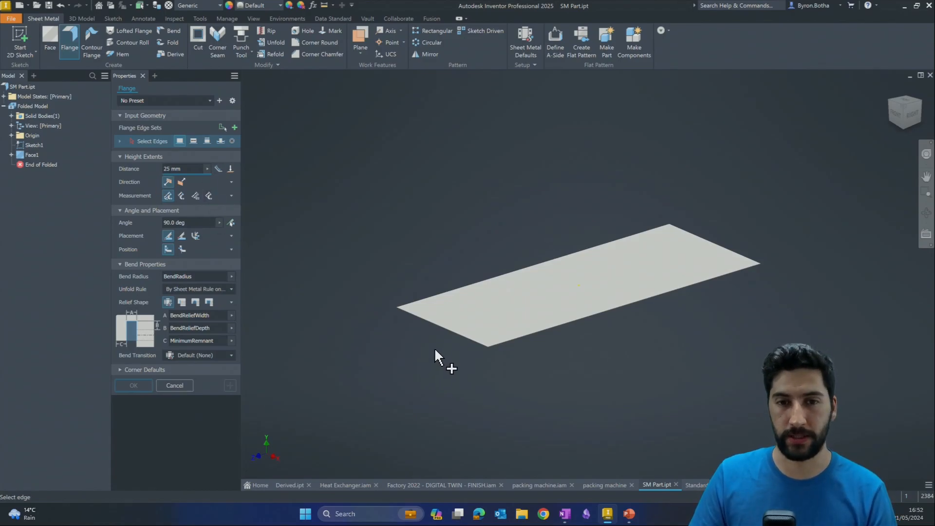
scroll(442, 335, up, 5)
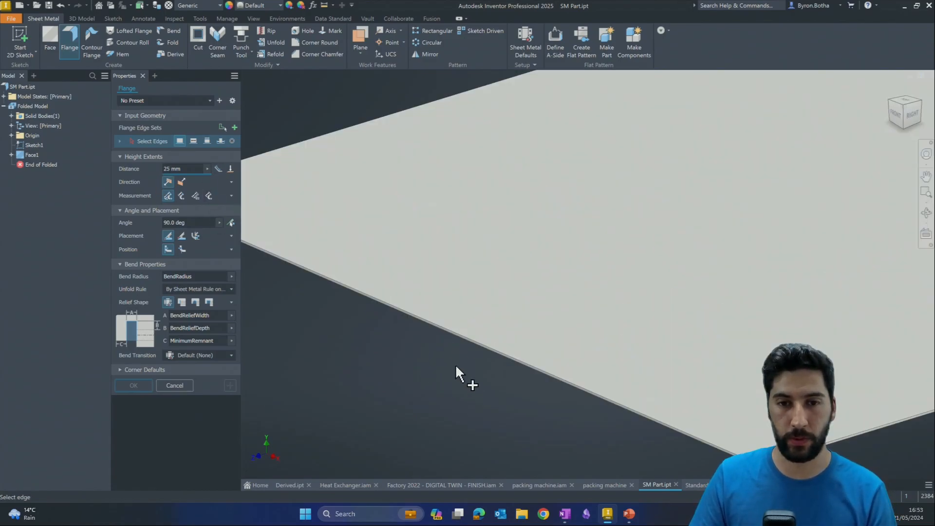
click(472, 346)
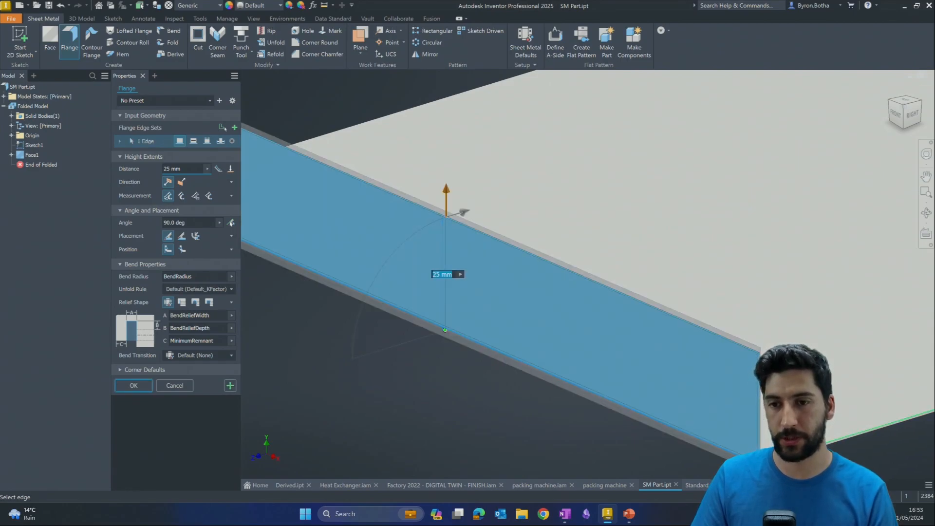
click(871, 423)
scroll(646, 413, down, 5)
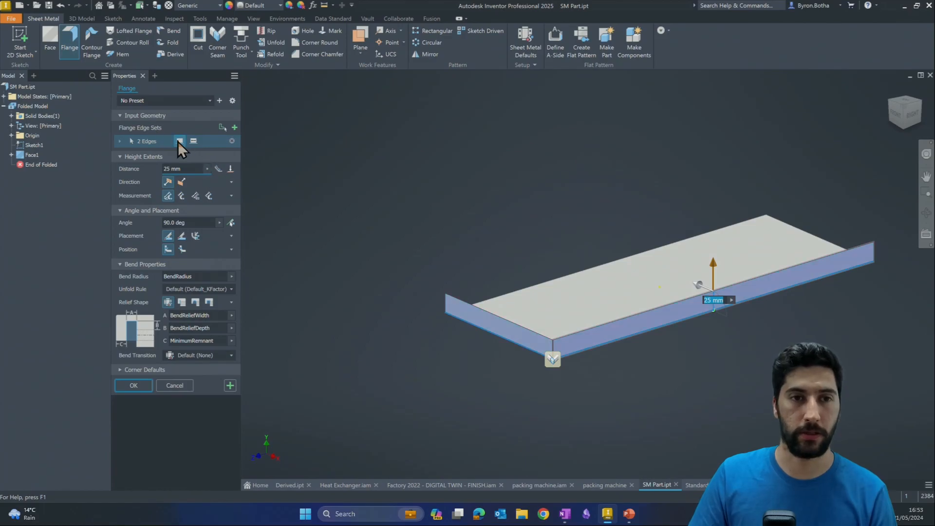
Step: Set the two-edge flange's distance to 50 mm and its angle to 45 degrees
click(176, 169)
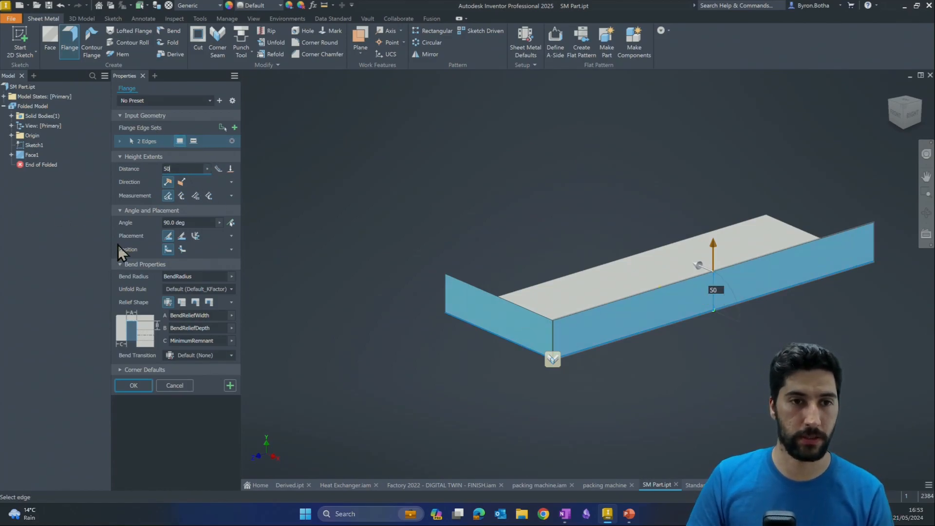
key(Tab)
text(45)
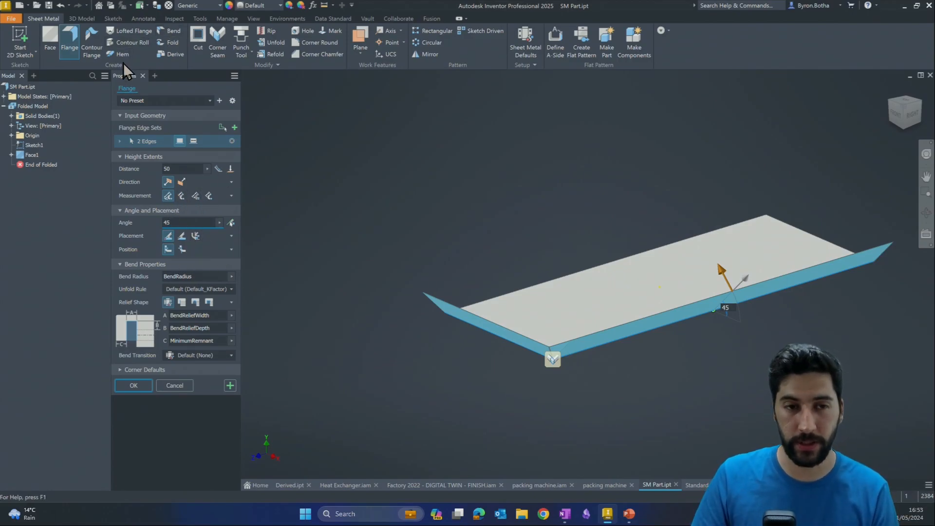
scroll(312, 391, down, 3)
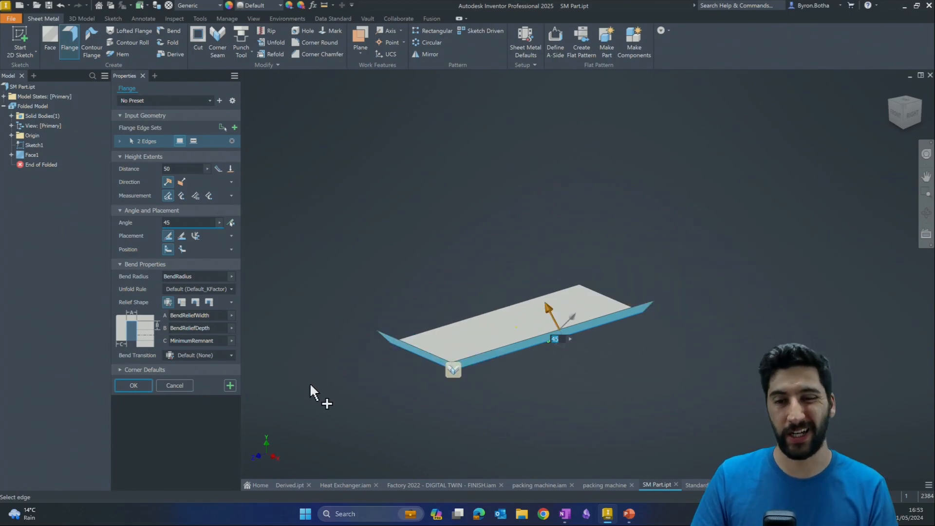
scroll(356, 384, up, 2)
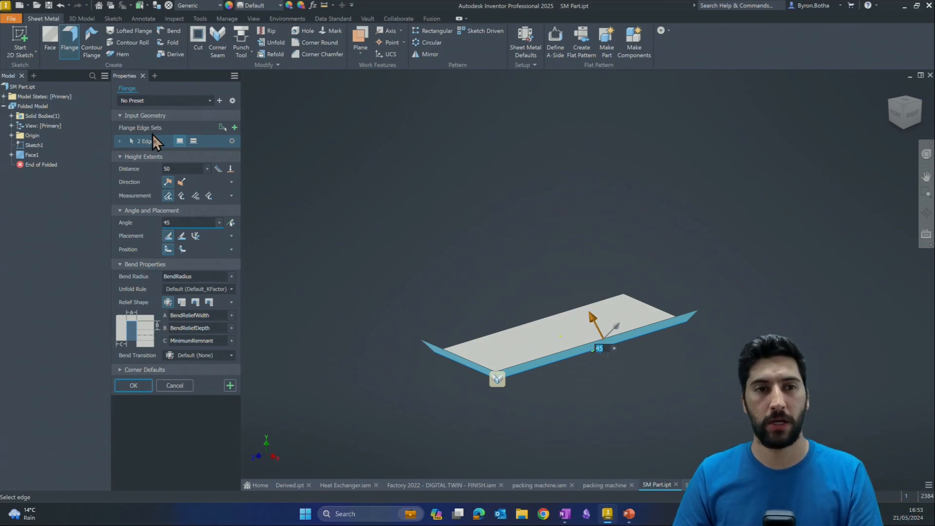
Step: Add a second flange edge set on the plate's far short edge and define its width by offsets
click(234, 127)
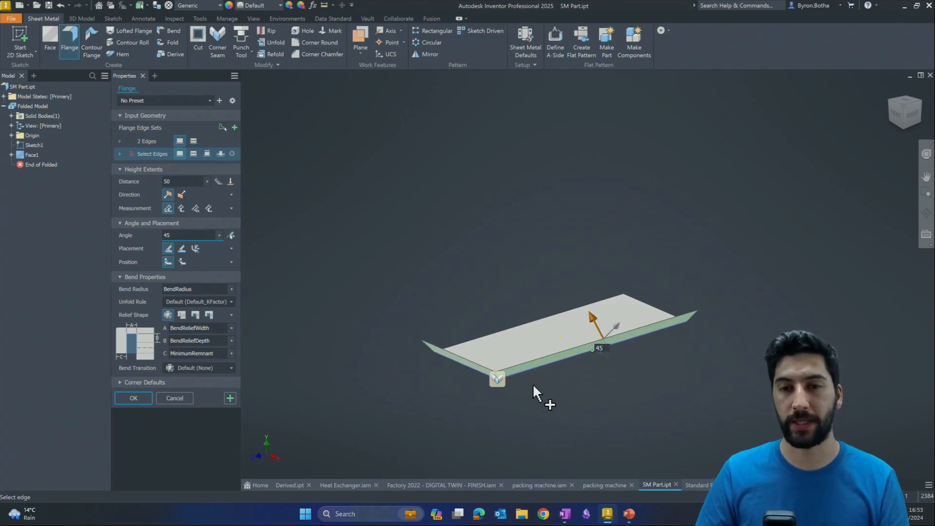
scroll(584, 341, up, 2)
click(661, 293)
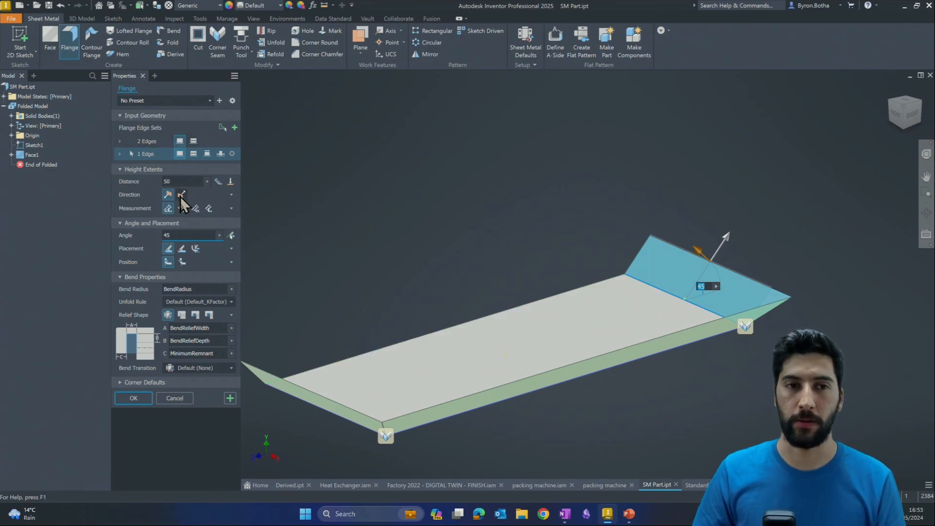
click(183, 181)
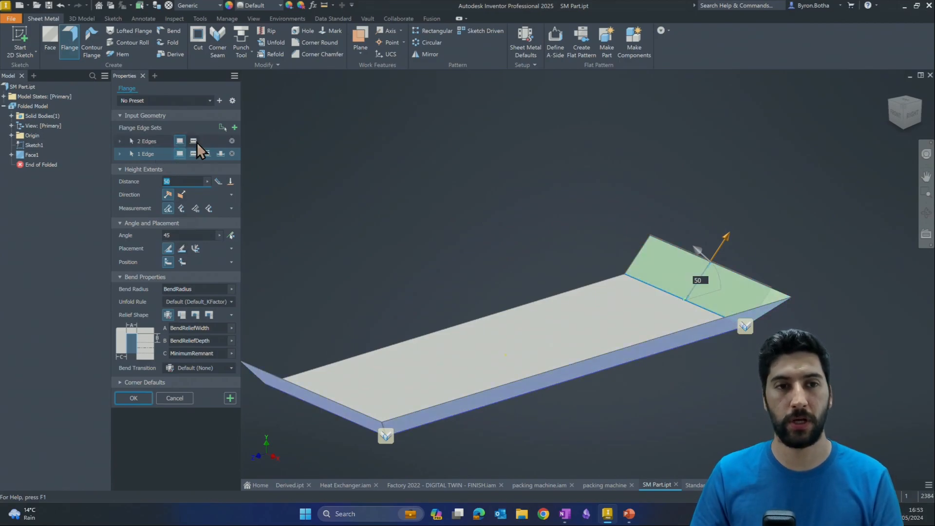
click(221, 153)
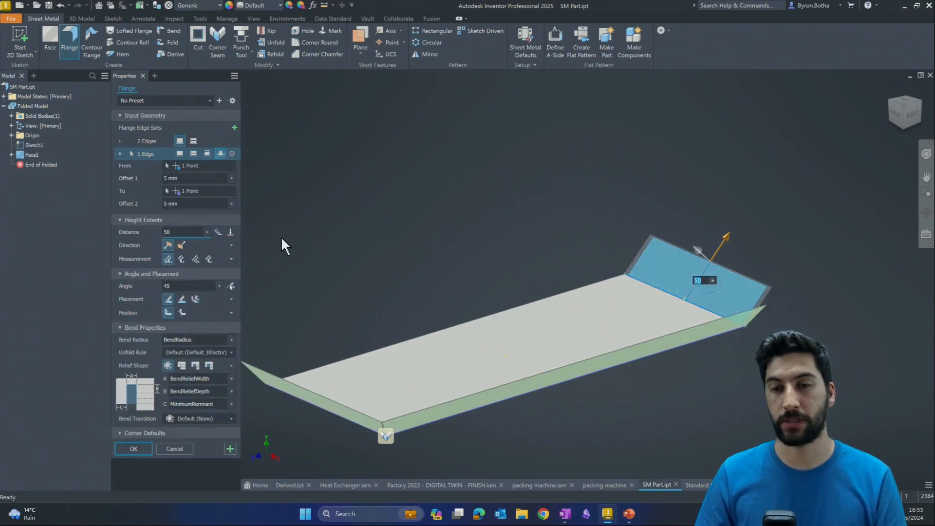
Step: Set the far flange's Offset 1 to 50 mm and Offset 2 to 0, and create the flanges
scroll(682, 276, up, 4)
scroll(692, 327, down, 2)
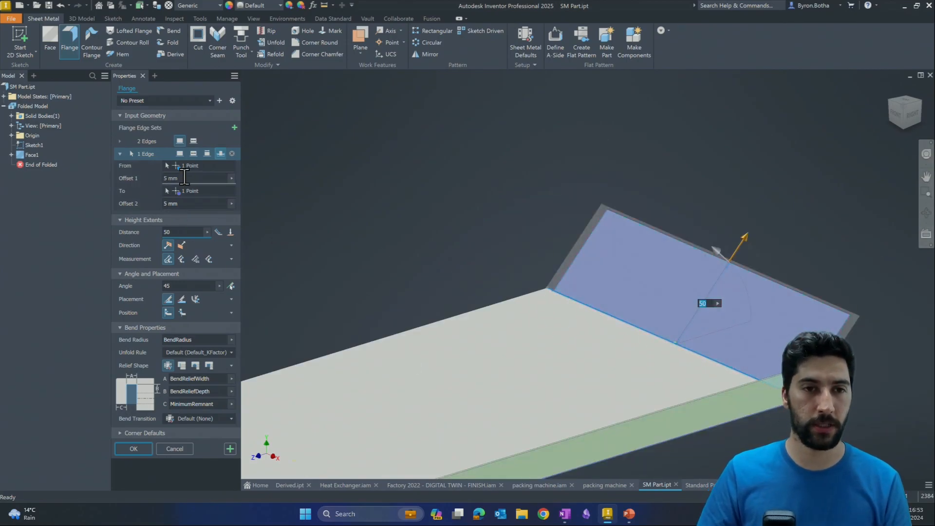
drag(183, 178, 131, 182)
text(50)
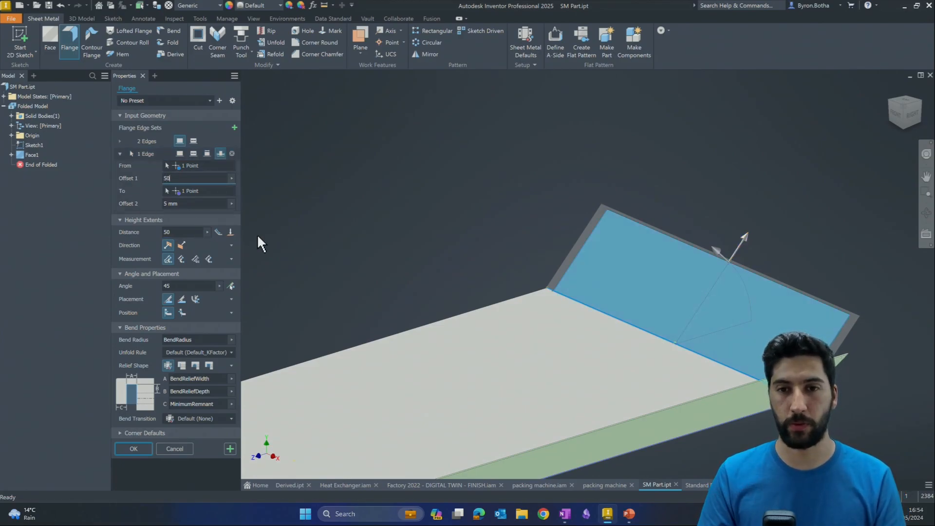
key(Tab)
click(187, 204)
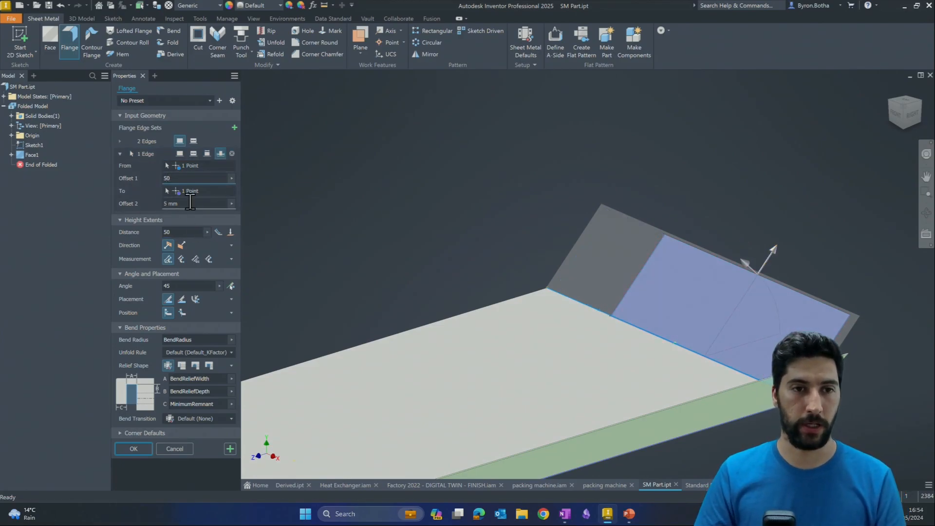
text(0)
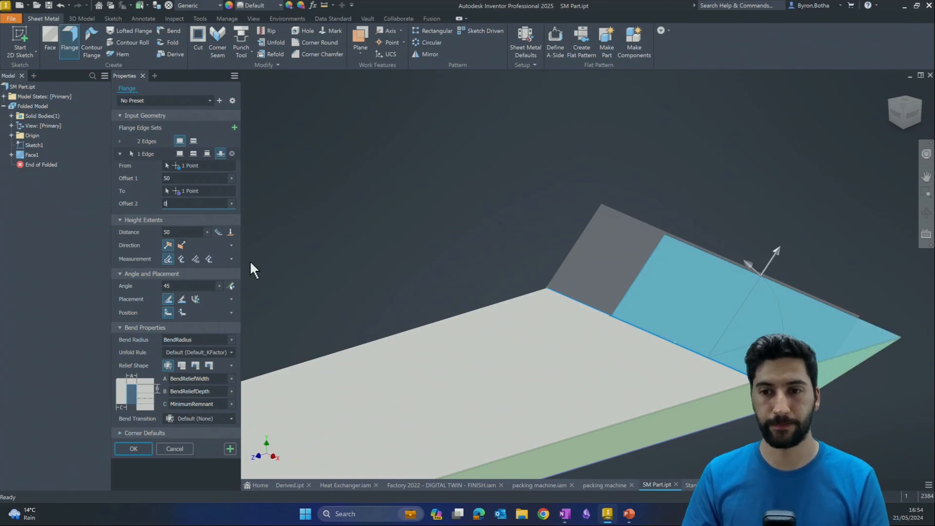
scroll(399, 341, down, 5)
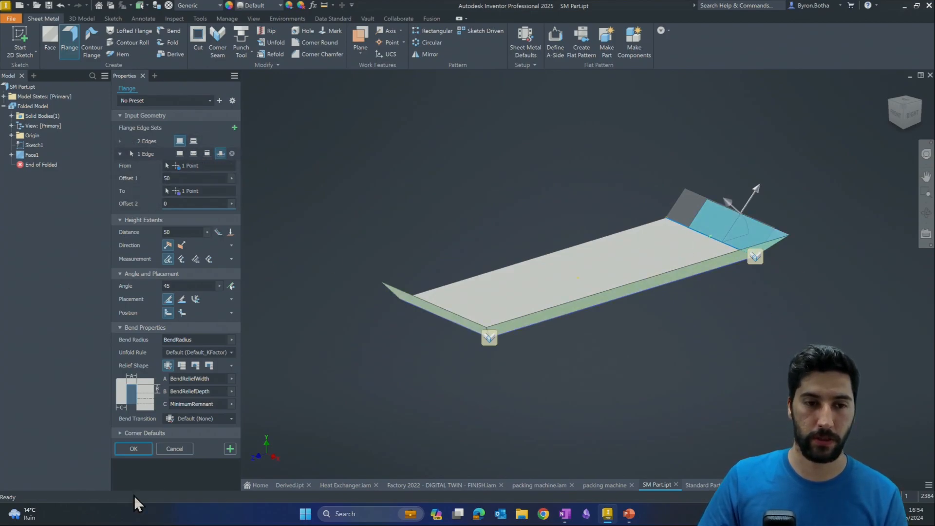
click(125, 448)
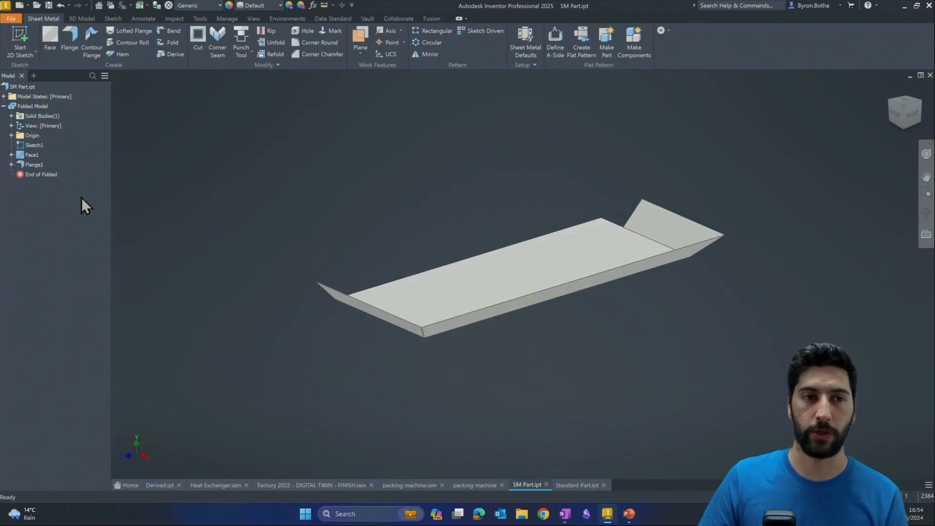
click(33, 164)
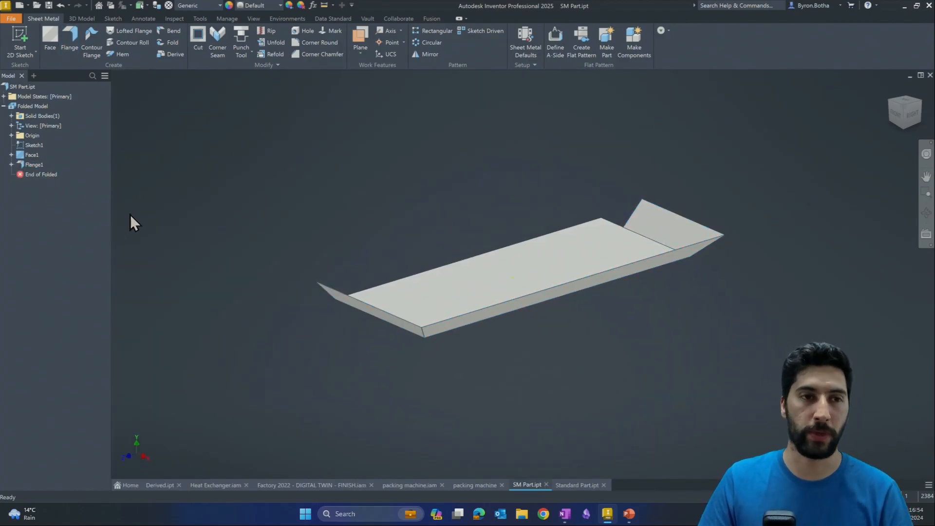
Step: Open the existing multi-edge flange feature for editing and examine its flanges from the plate's end
scroll(234, 329, down, 3)
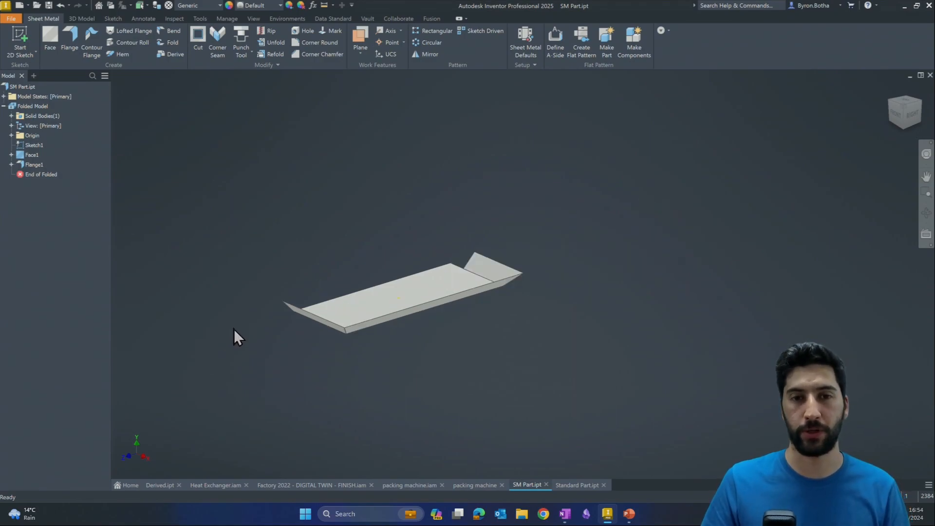
middle_drag(234, 328, 314, 340)
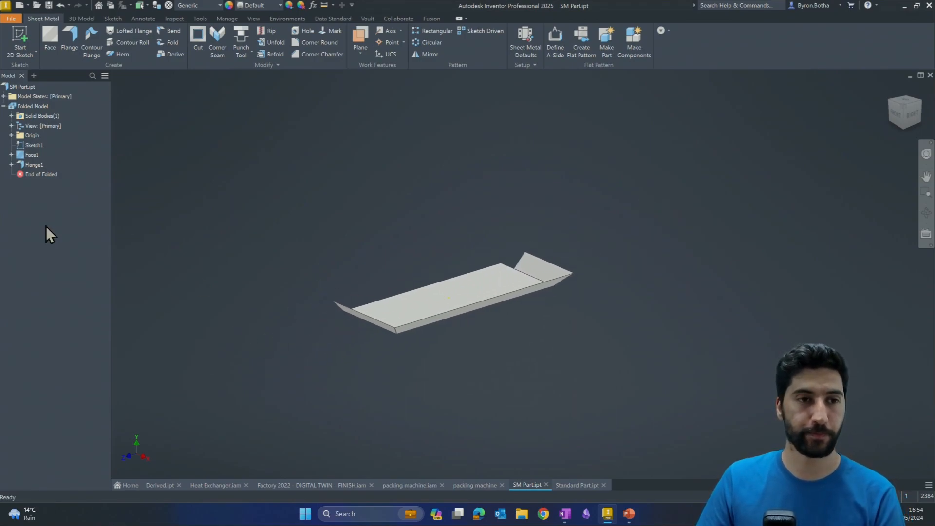
double_click(37, 165)
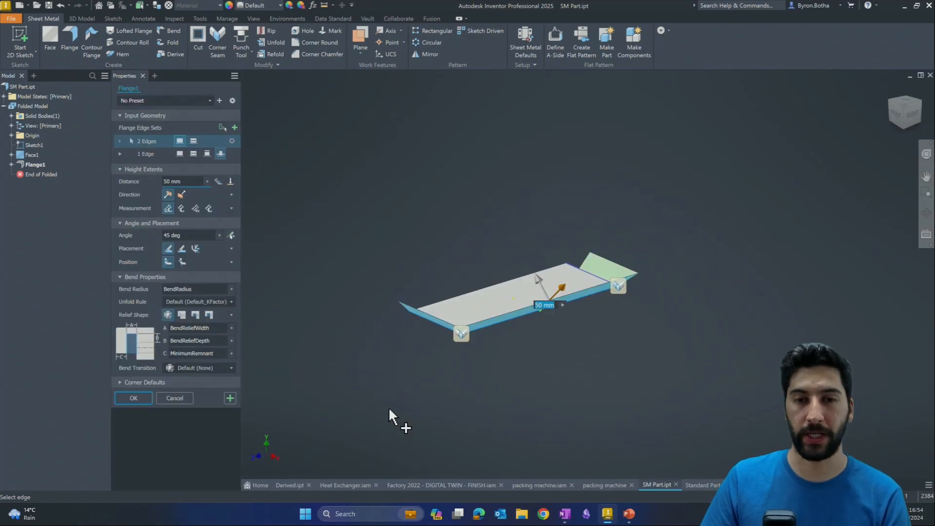
middle_drag(389, 418, 338, 400)
shift+middle_drag(396, 391, 463, 399)
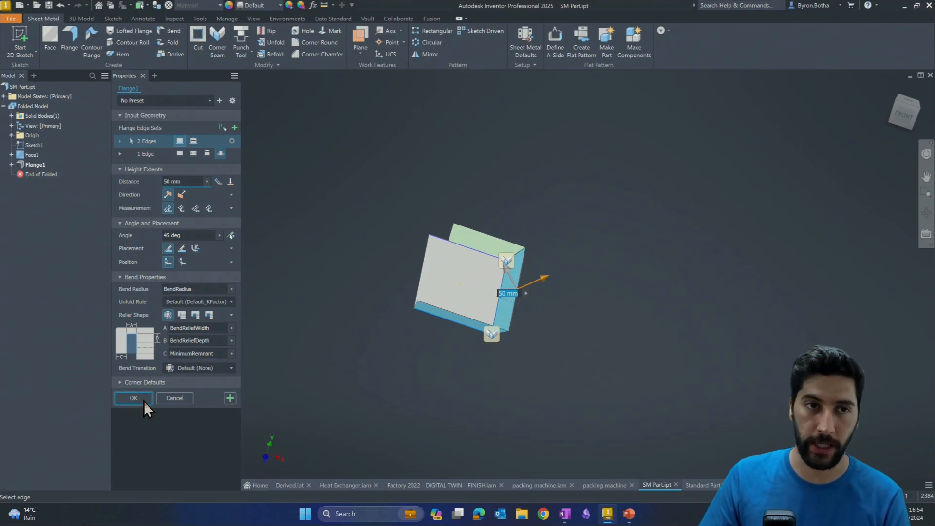
scroll(426, 298, up, 2)
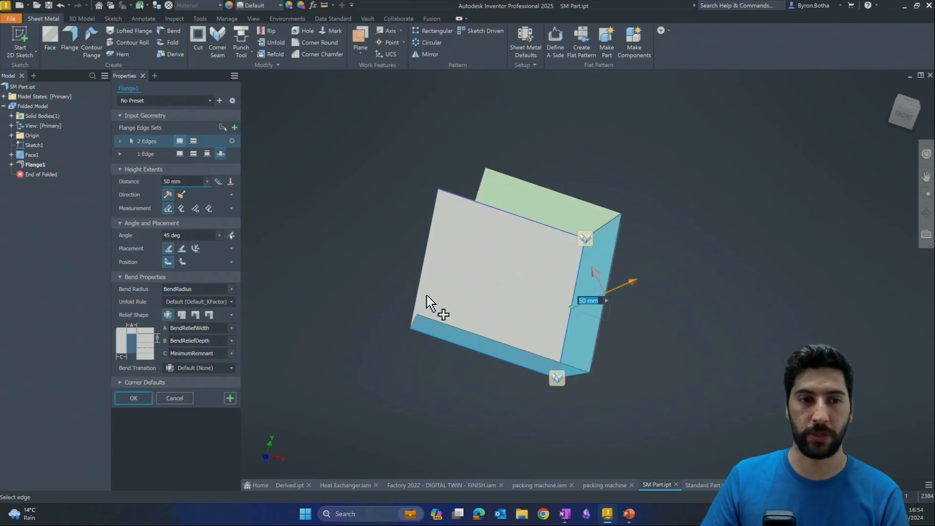
Step: Apply the open flange feature and start another flange on the outer edge of the far end flange
click(230, 398)
scroll(555, 213, up, 2)
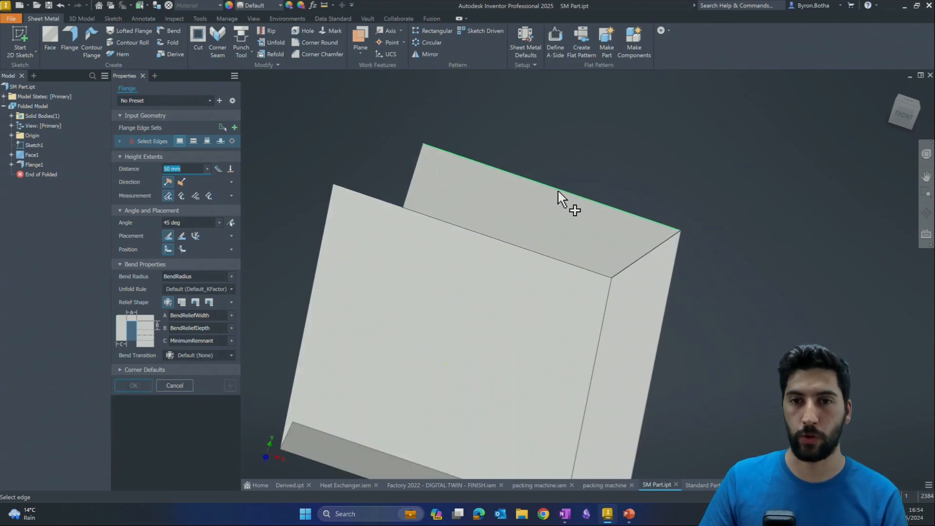
click(559, 194)
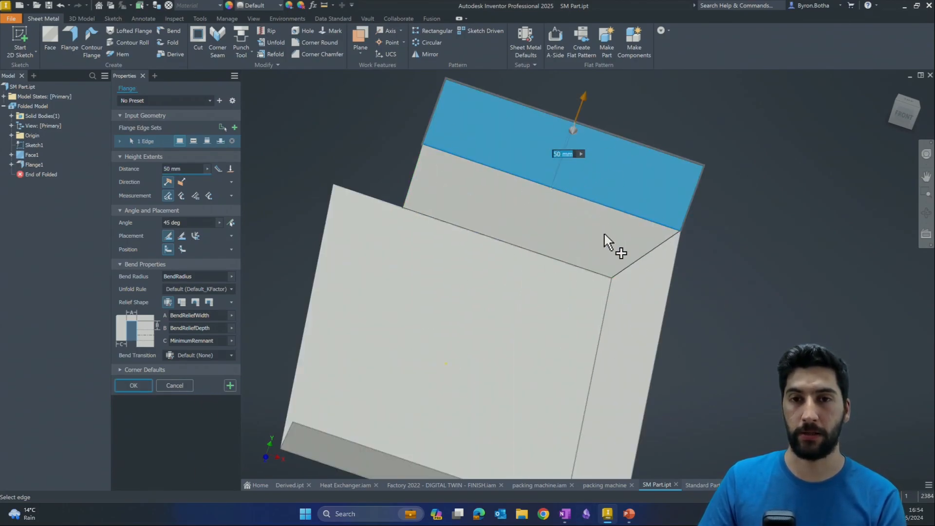
shift+middle_drag(604, 235, 526, 235)
middle_drag(761, 294, 641, 257)
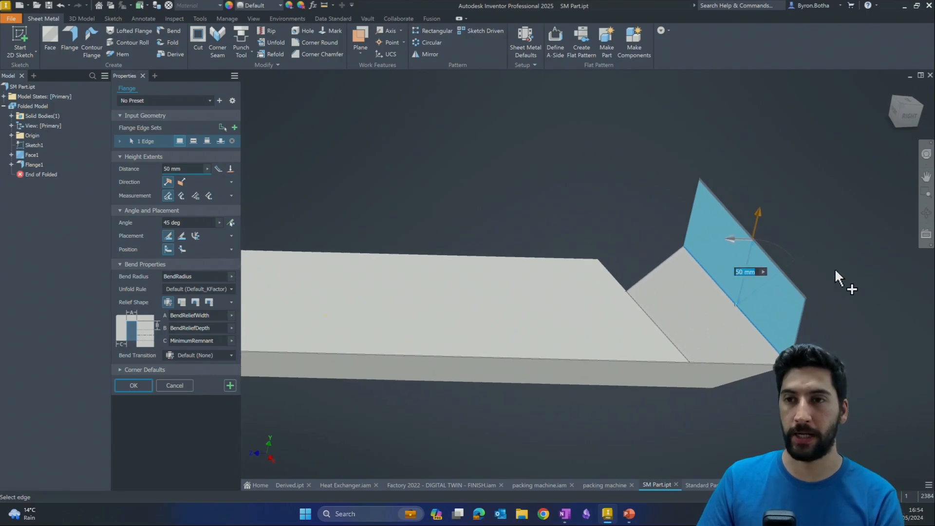
Step: Stretch the new flange preview to a distance of about 119 mm, viewing the part from the right
click(905, 119)
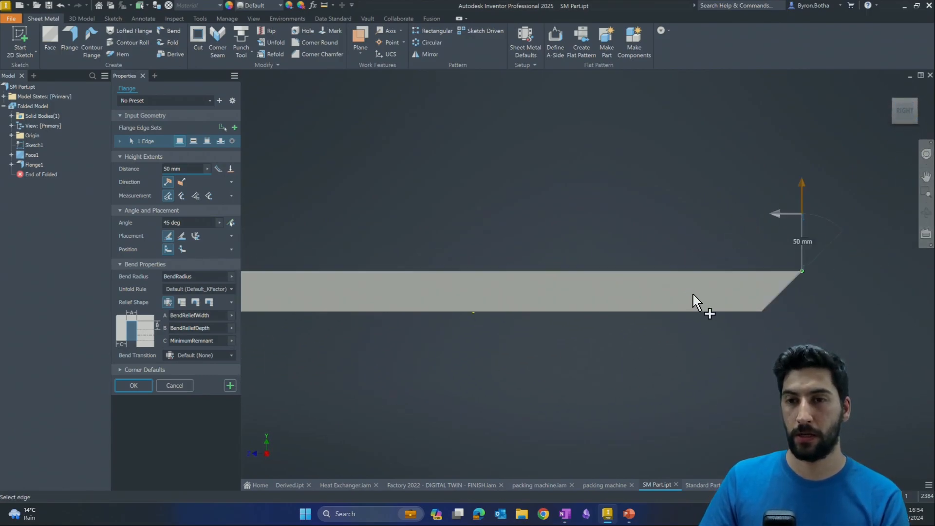
middle_drag(691, 254, 758, 306)
scroll(796, 309, down, 3)
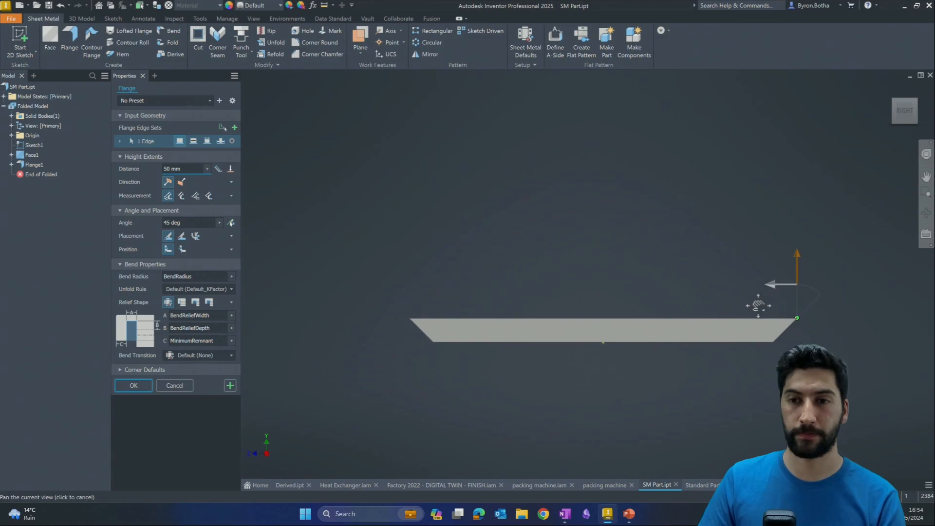
scroll(798, 297, up, 3)
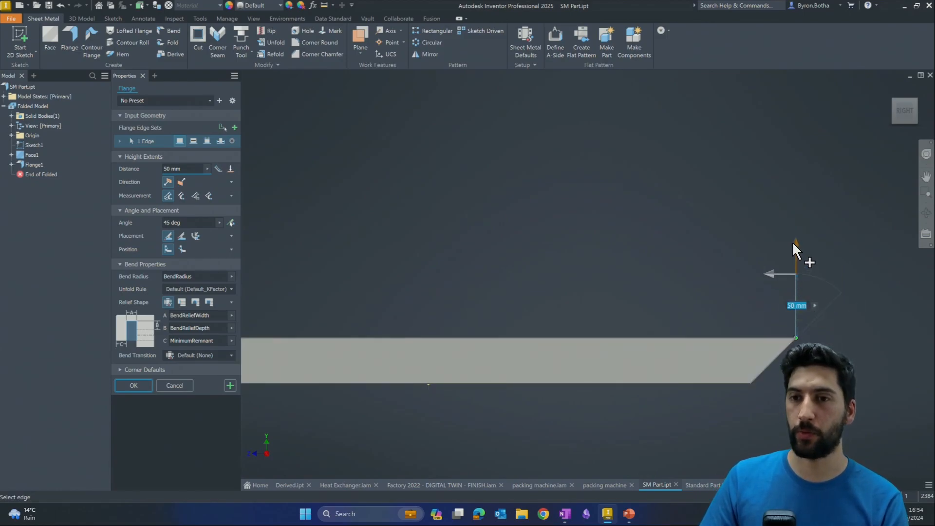
drag(794, 241, 791, 154)
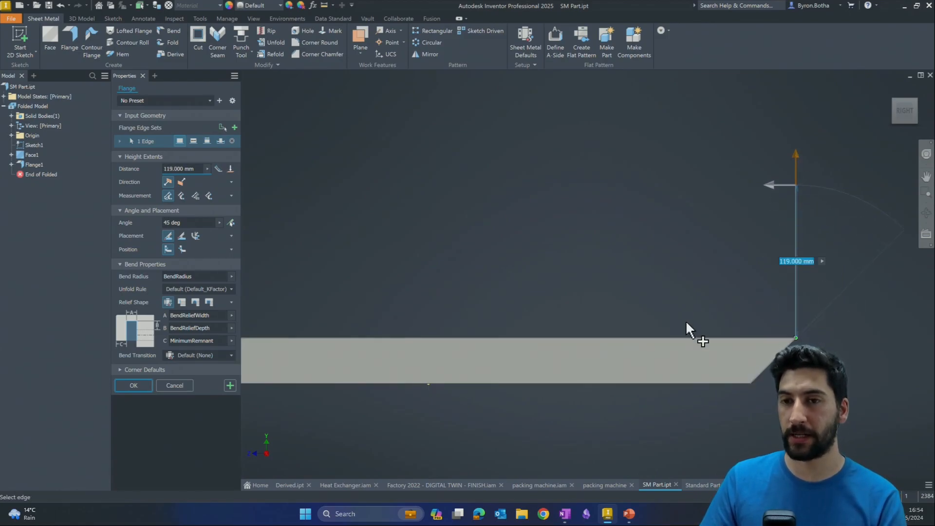
Step: Adjust the new flange's preview to a distance of about 86.75 mm and an angle of 30 degrees
key(F6)
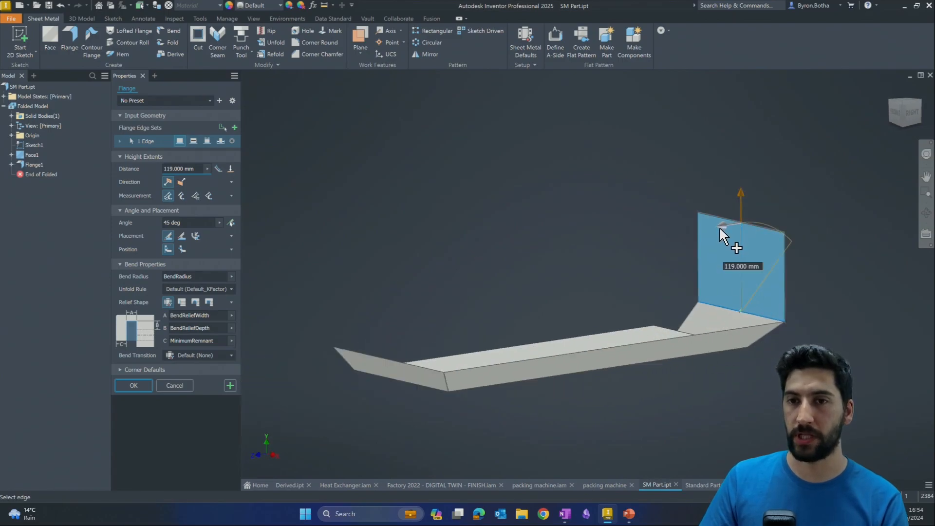
drag(722, 235, 775, 250)
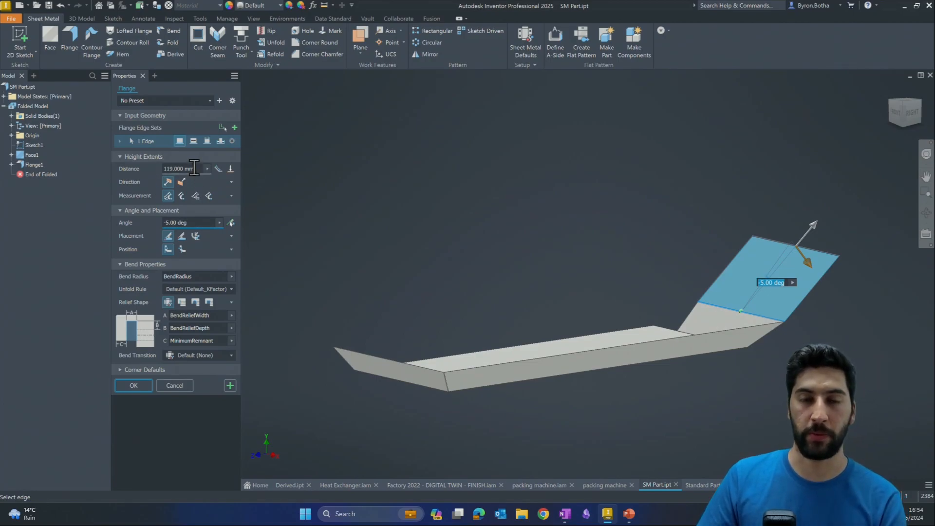
drag(812, 228, 796, 244)
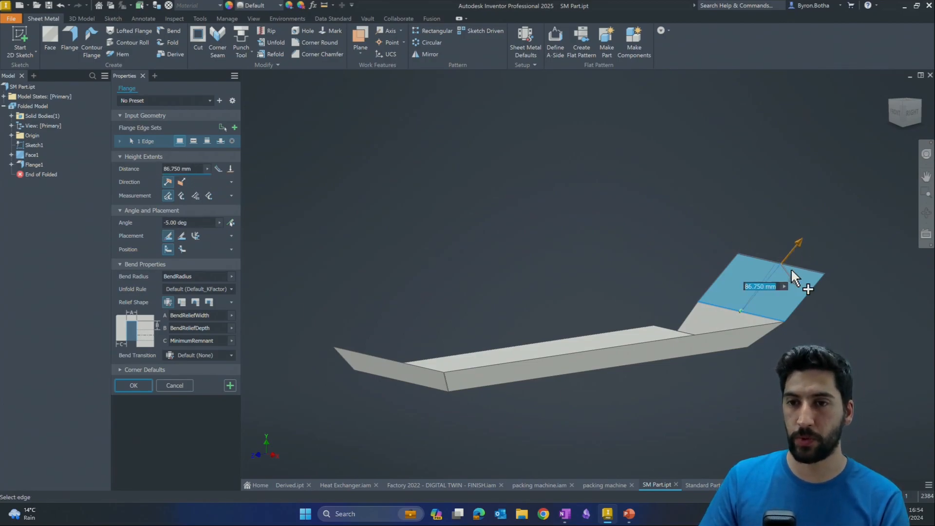
drag(793, 279, 765, 270)
scroll(774, 315, up, 3)
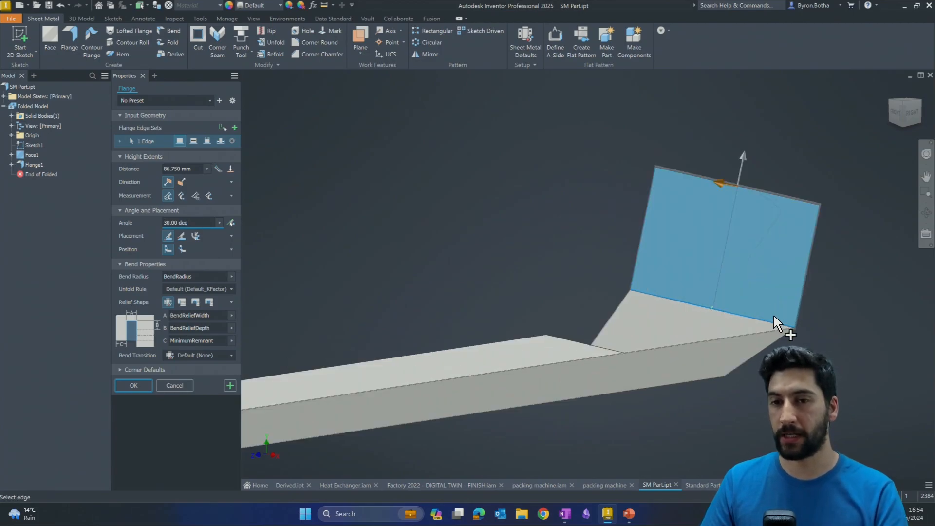
Step: Show the new flange's corner default settings and create the flange
shift+middle_drag(775, 350, 875, 346)
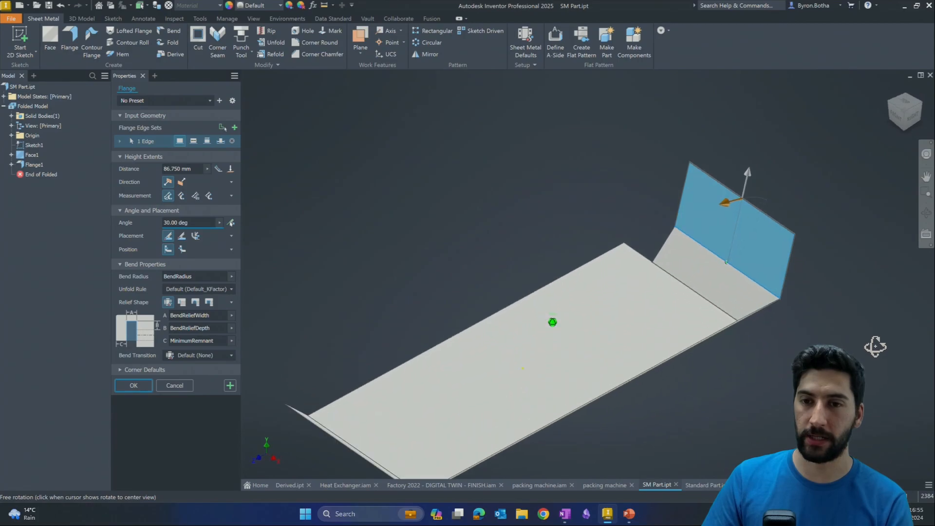
shift+middle_drag(651, 432, 559, 426)
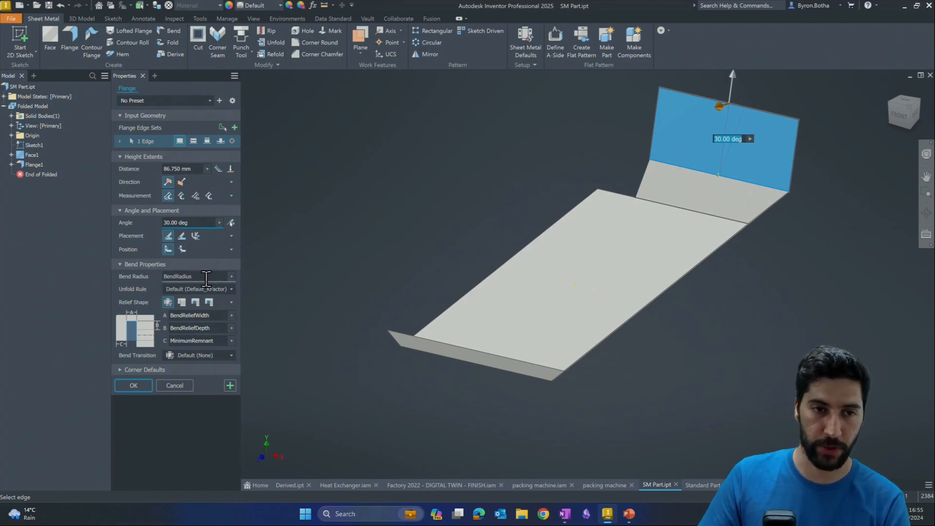
click(122, 370)
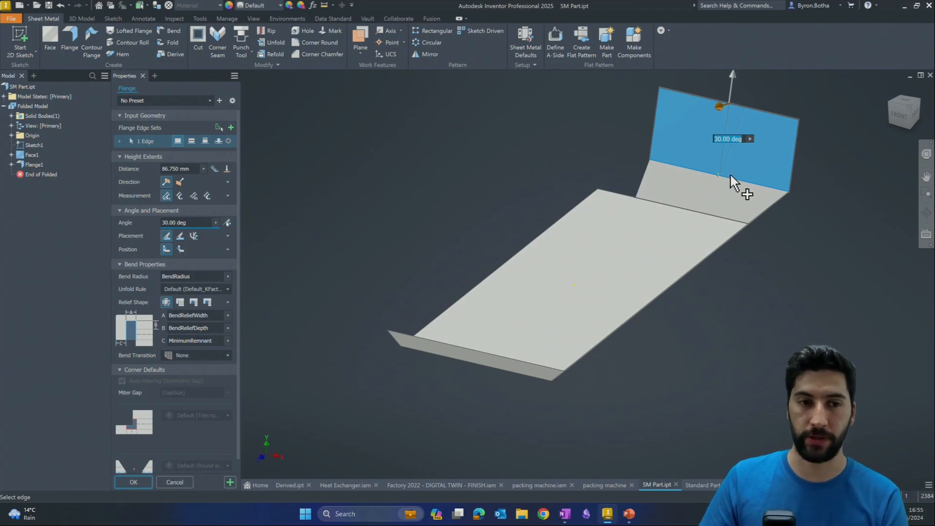
click(130, 482)
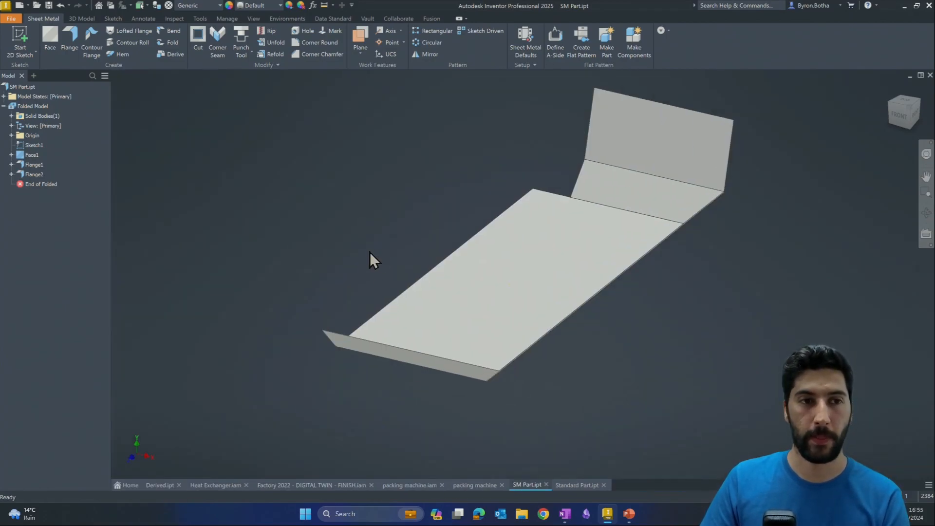
Step: Edit the two-edge-set flange feature and override Corner 1's relief shape with Round Intersection
double_click(28, 165)
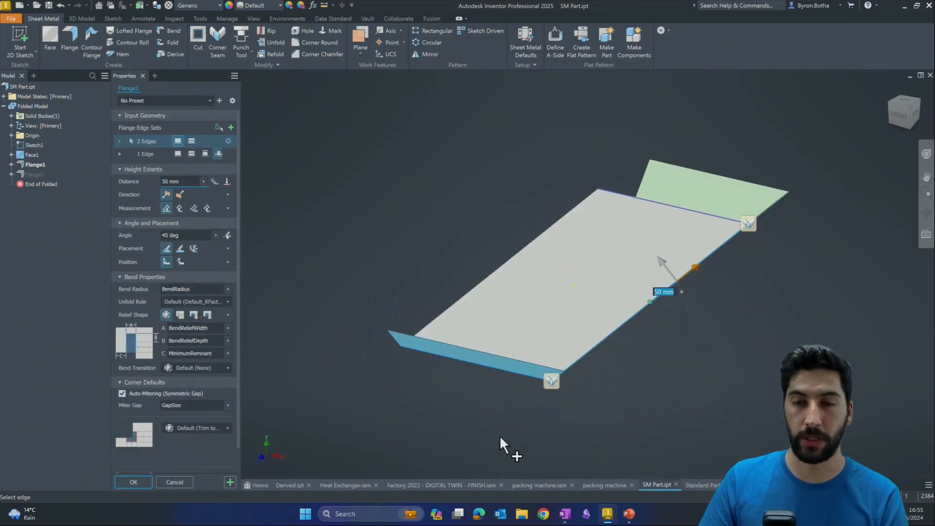
middle_drag(501, 437, 444, 395)
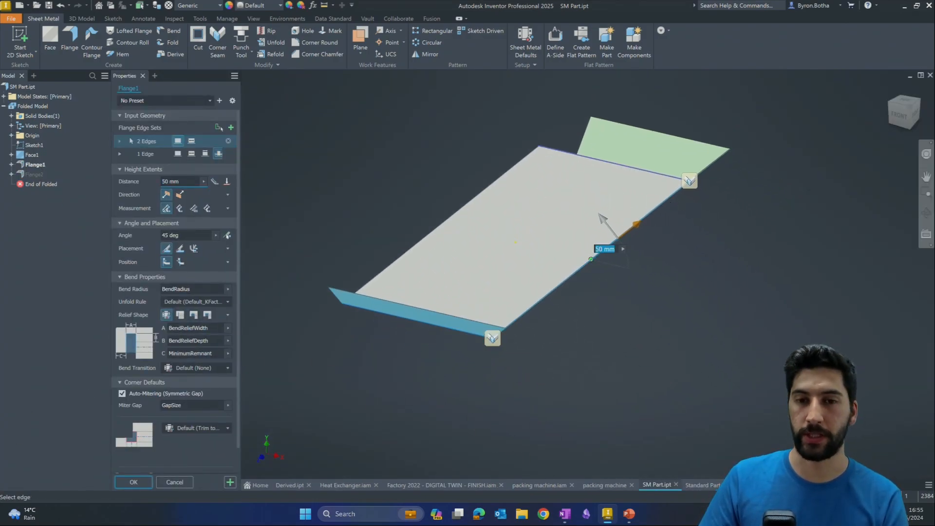
click(492, 341)
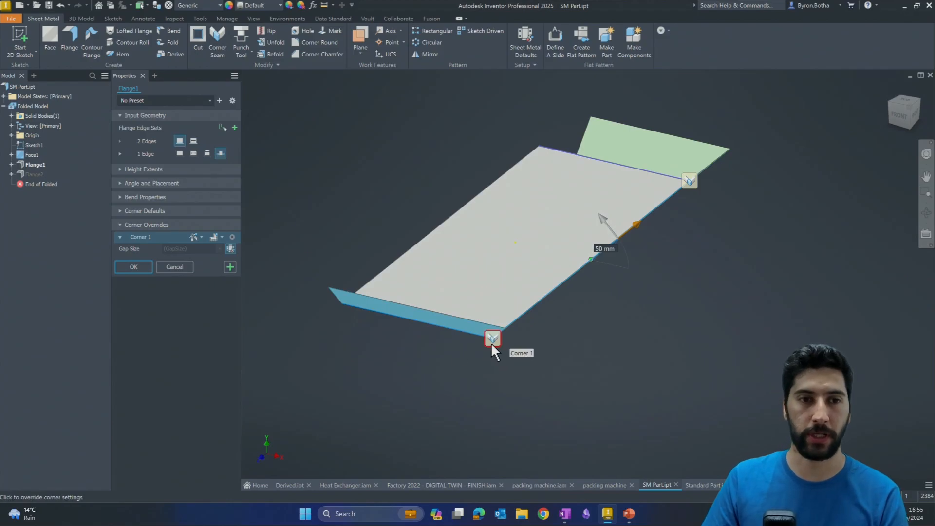
click(221, 237)
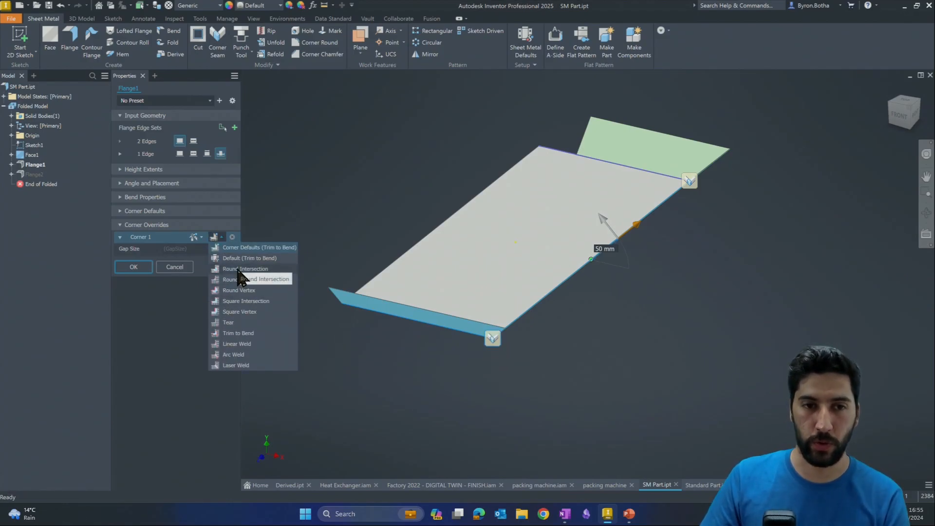
click(238, 268)
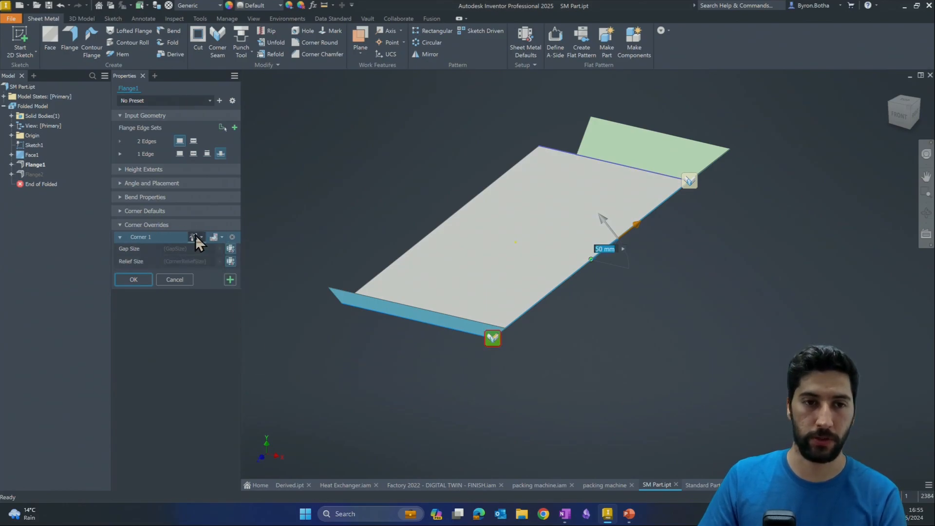
click(218, 236)
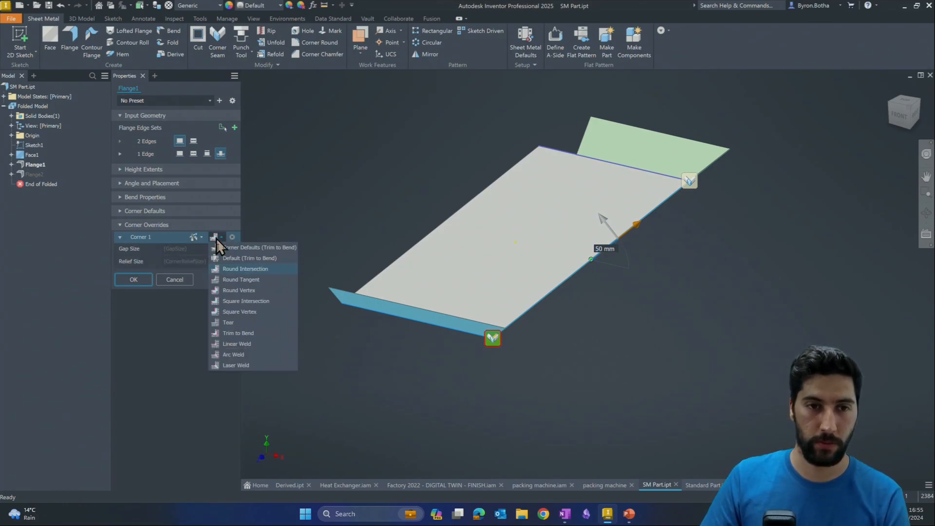
click(247, 270)
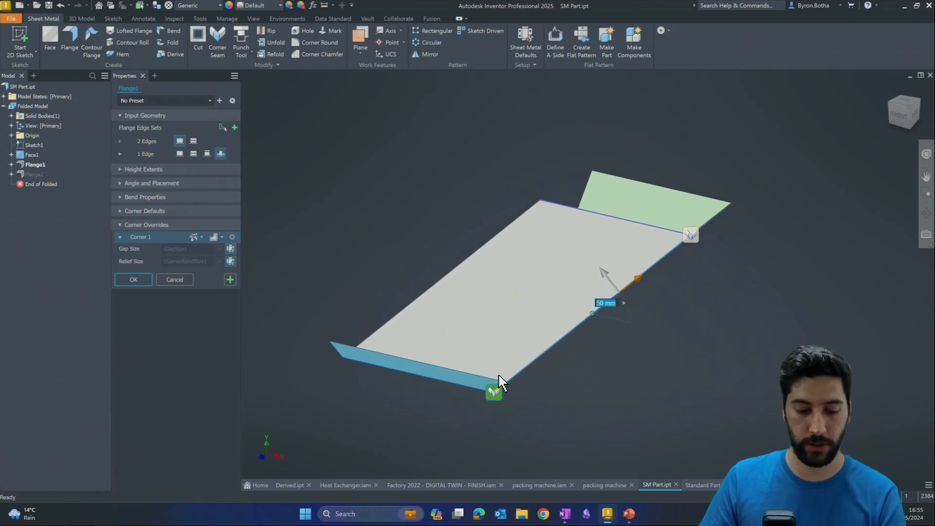
Step: Examine the relief cutout at Corner 1 up close and compare it with the relief at Corner 2
scroll(467, 365, up, 10)
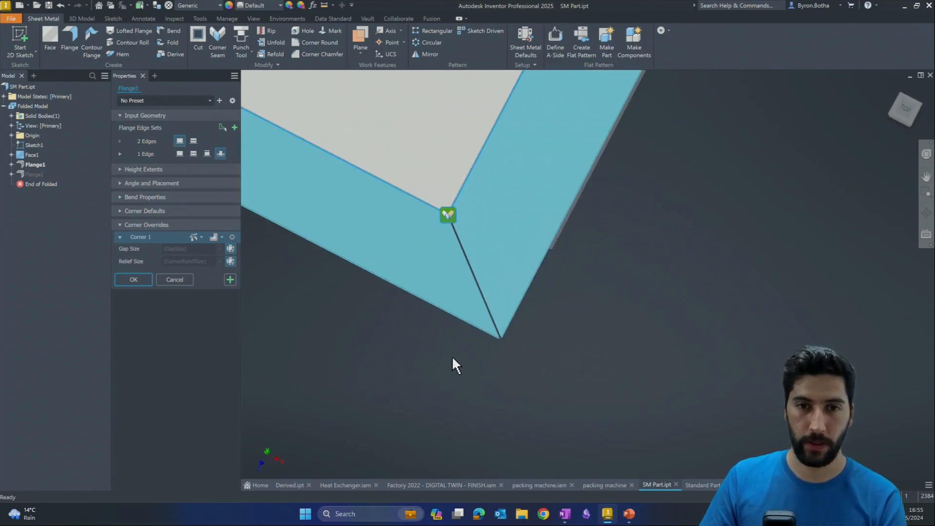
scroll(453, 181, up, 6)
scroll(473, 280, down, 3)
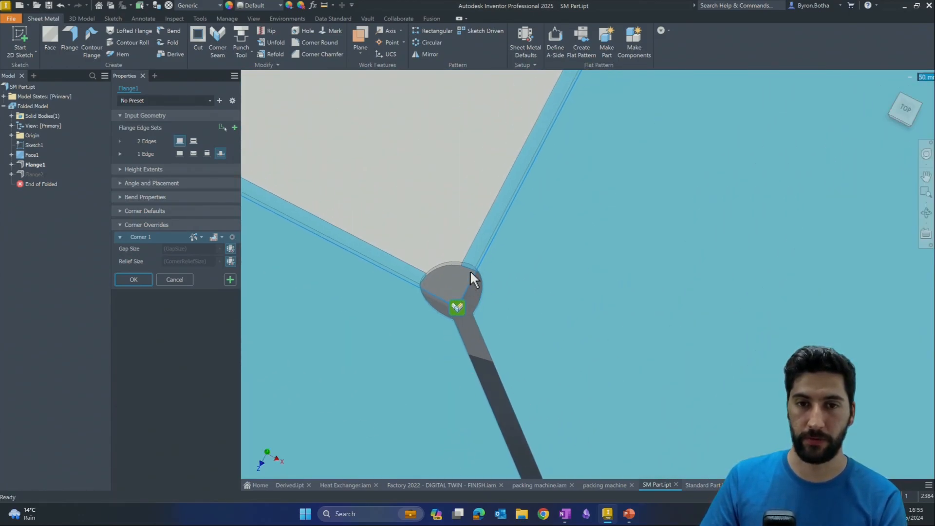
scroll(445, 267, down, 8)
middle_drag(520, 161, 518, 405)
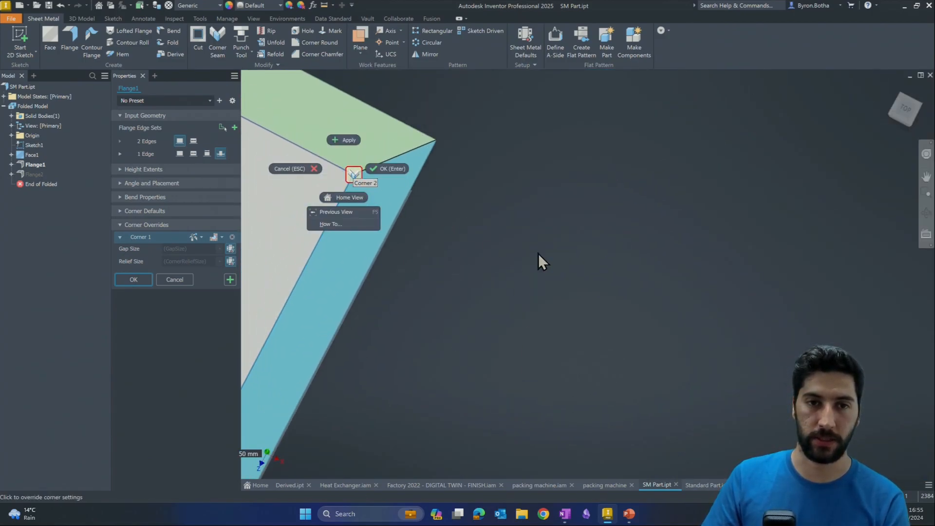
scroll(350, 178, up, 10)
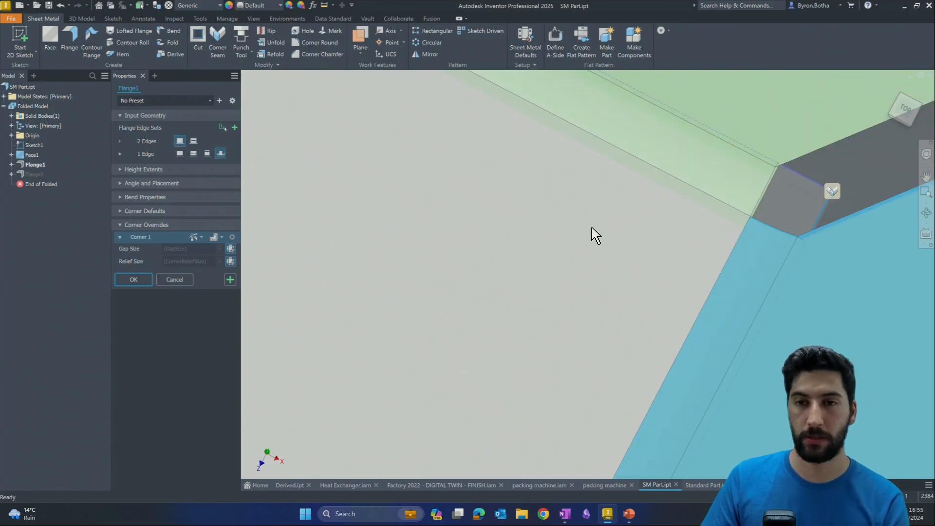
scroll(560, 314, down, 12)
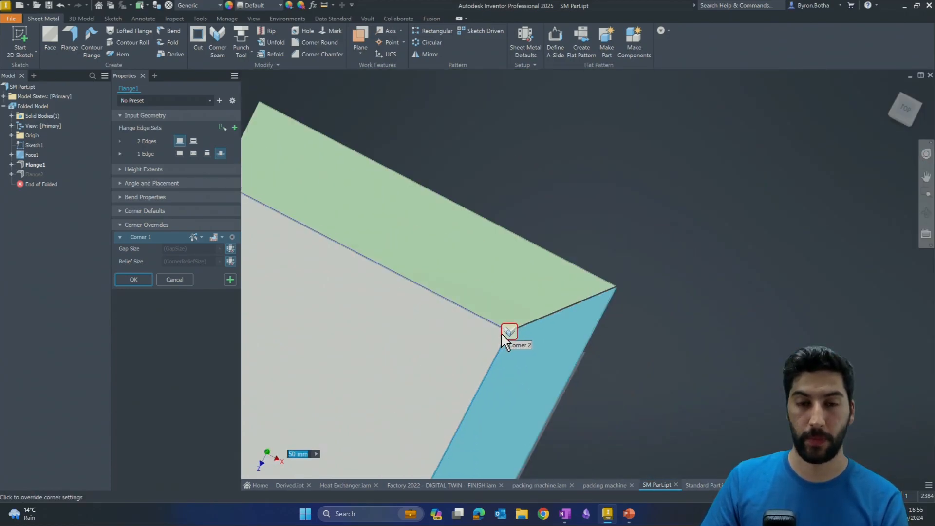
Step: Confirm the edited flange feature with its corner override and inspect the part from the other side
middle_drag(390, 395, 534, 219)
scroll(535, 220, down, 3)
shift+middle_drag(547, 389, 542, 353)
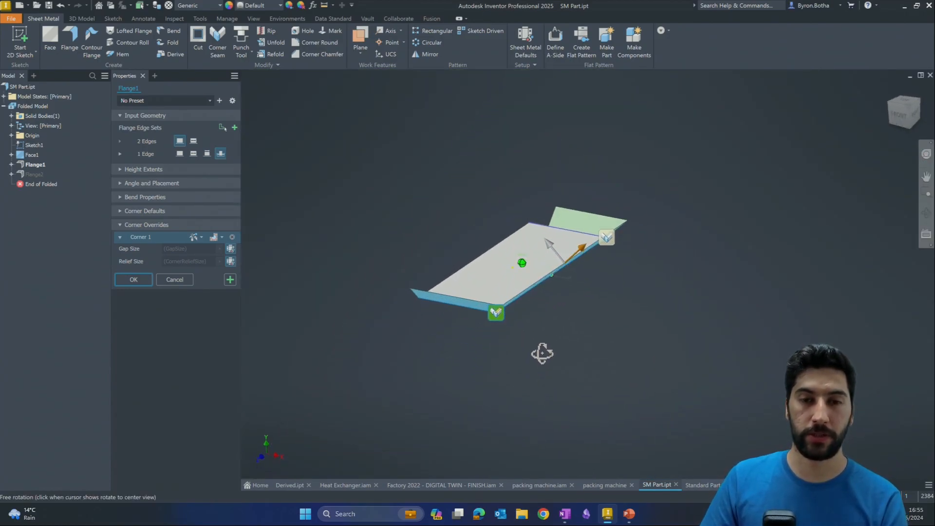
click(132, 281)
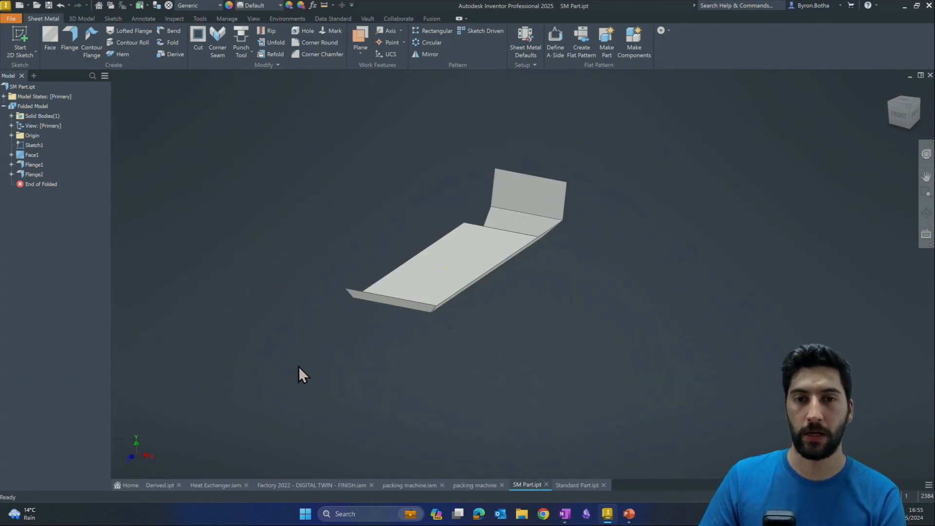
shift+middle_drag(299, 366, 414, 378)
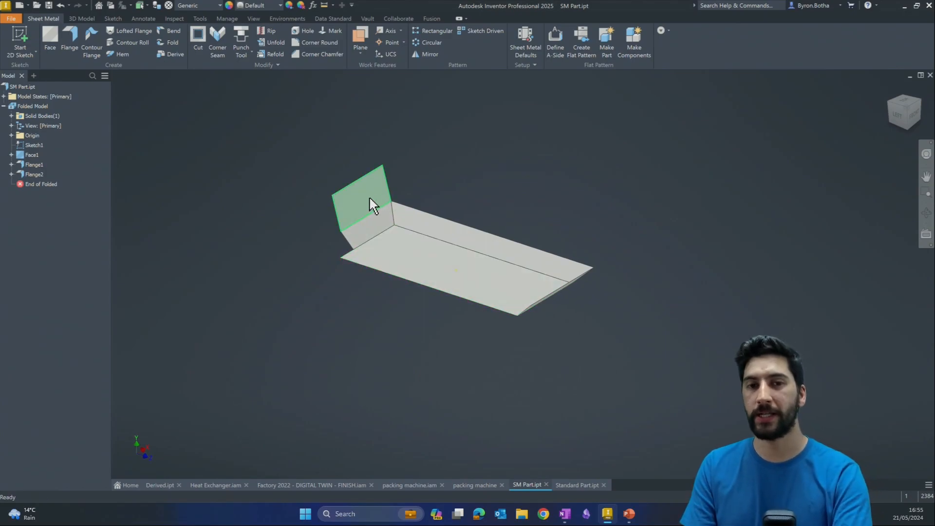
scroll(373, 206, down, 3)
scroll(538, 235, up, 2)
scroll(615, 340, up, 3)
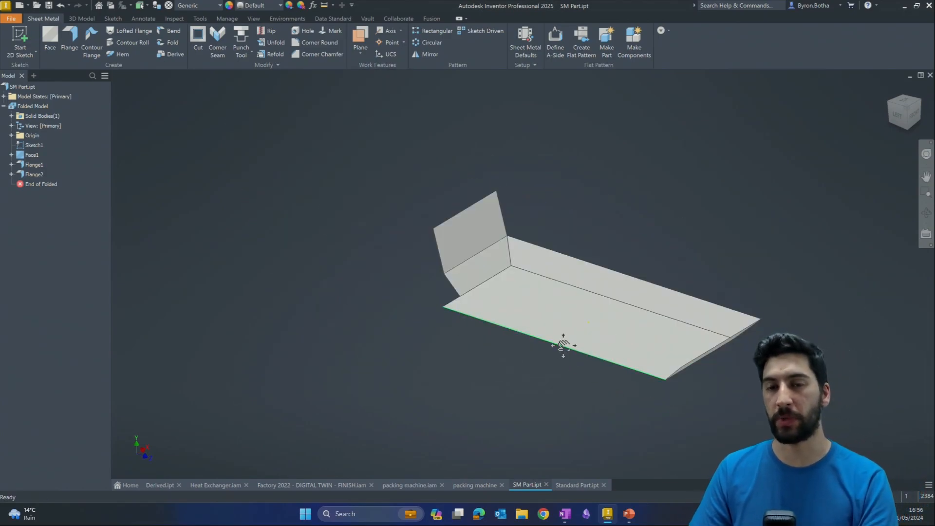
shift+middle_drag(505, 365, 486, 411)
scroll(434, 286, up, 2)
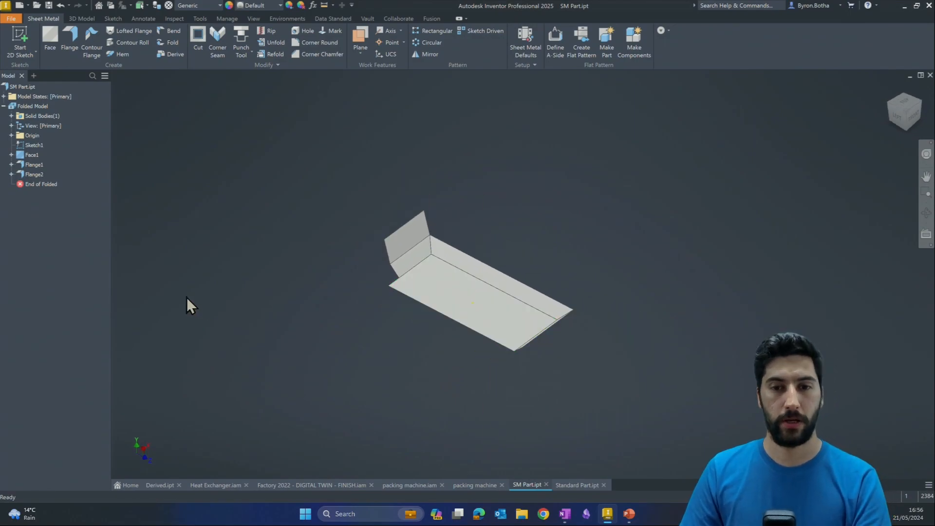
Step: Switch to the Standard Part document and start a 2D sketch on the horizontal XZ plane
click(572, 485)
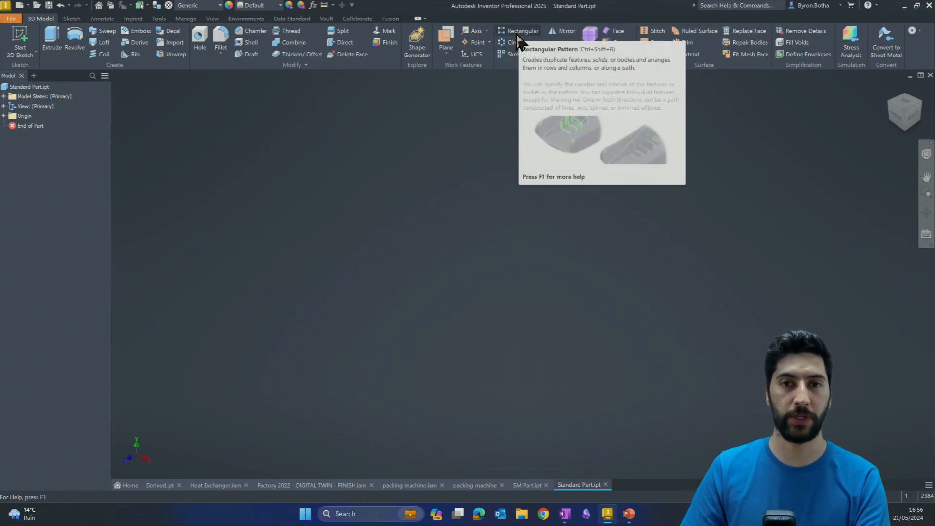
click(20, 40)
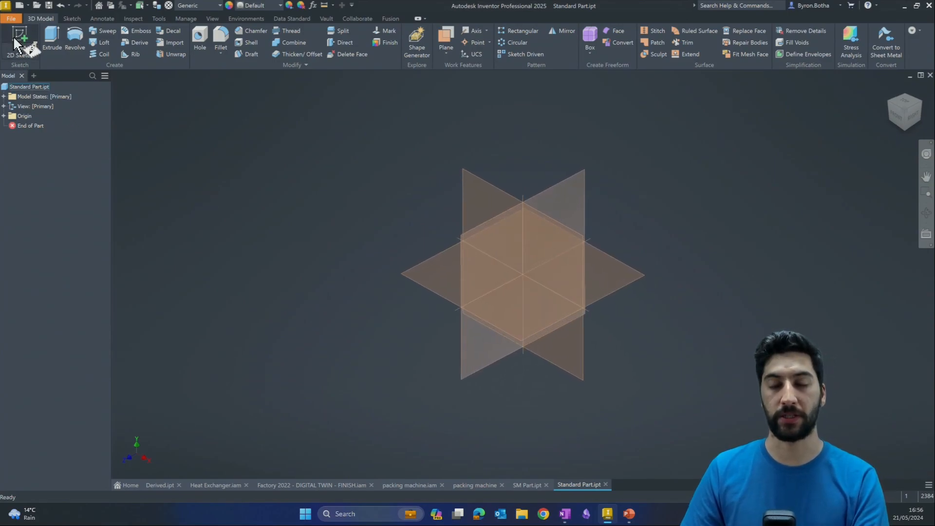
click(382, 274)
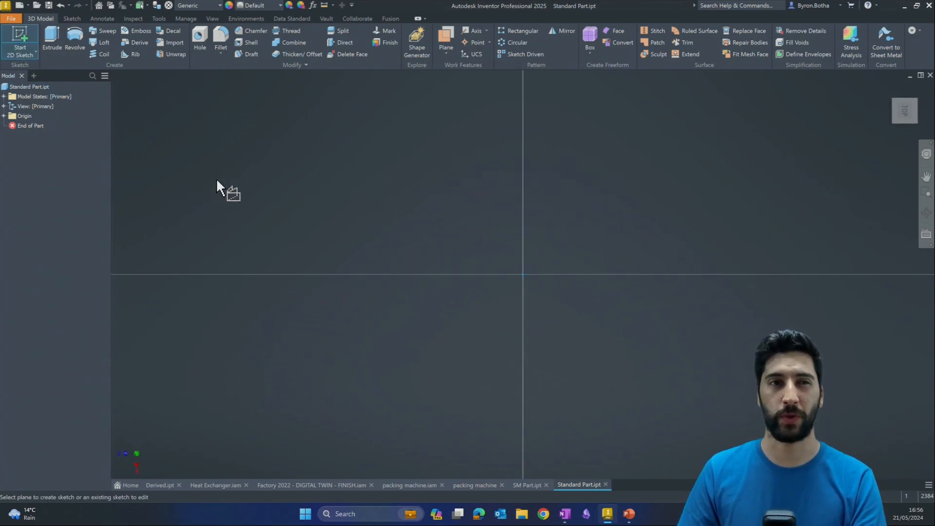
Step: Draw a 200 by 500 mm rectangle centred on the origin and extrude it into a solid block
click(125, 38)
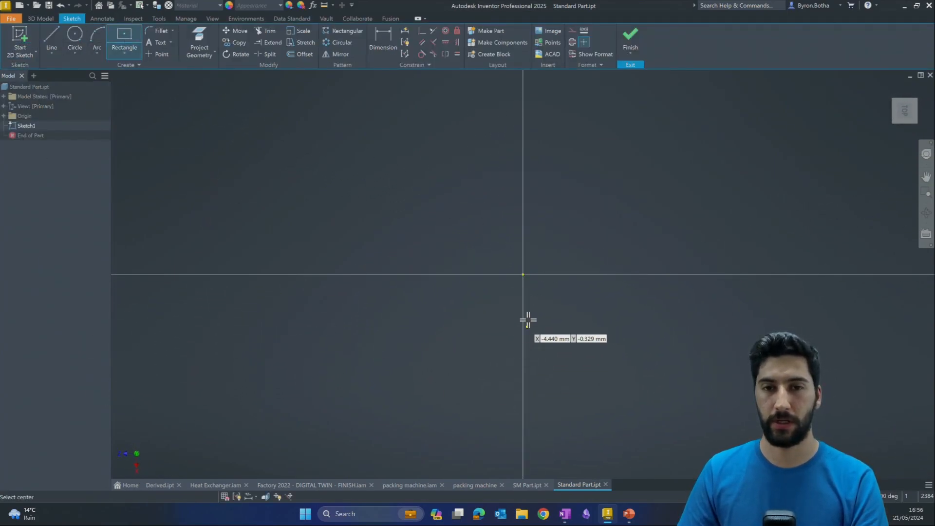
click(523, 274)
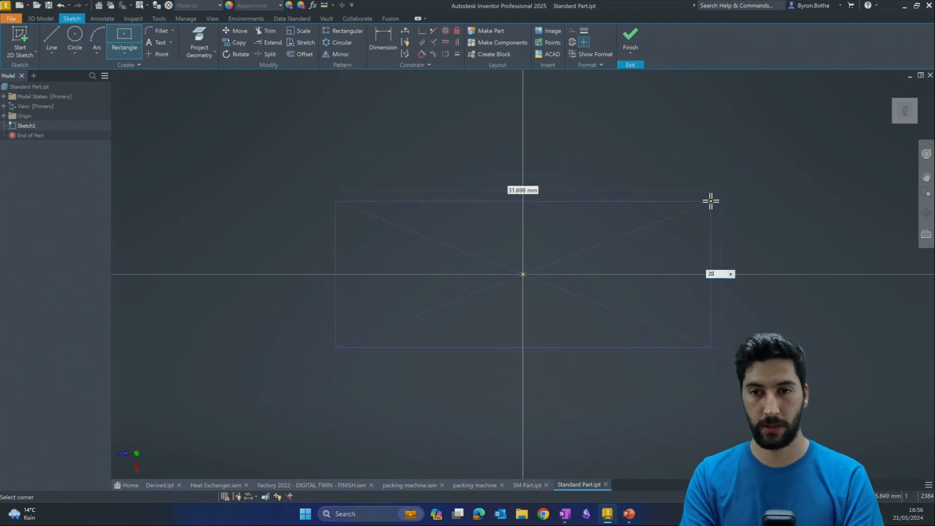
text(200)
key(Tab)
text(5)
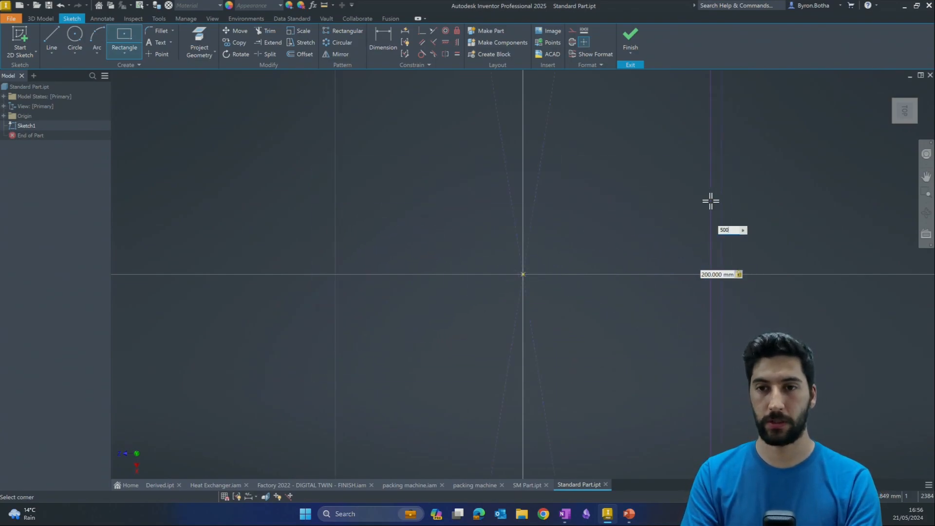
text(00)
key(Return)
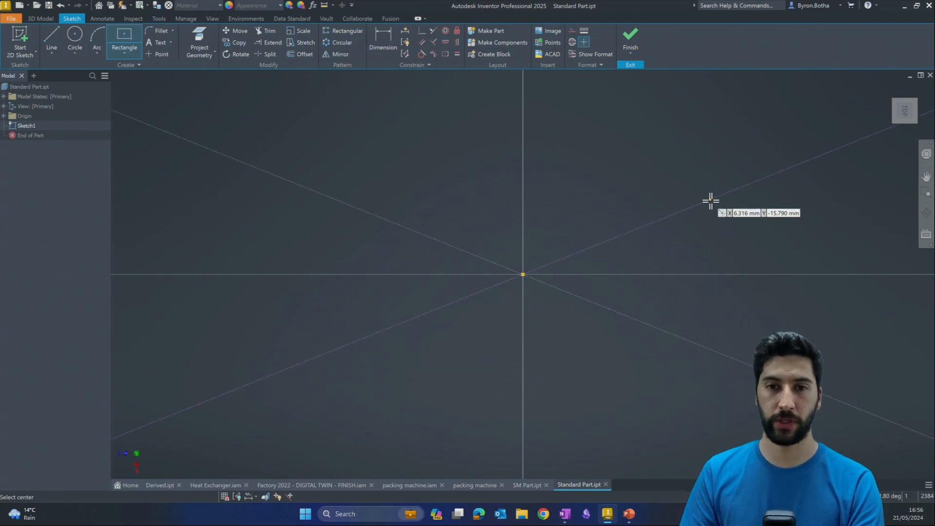
click(628, 35)
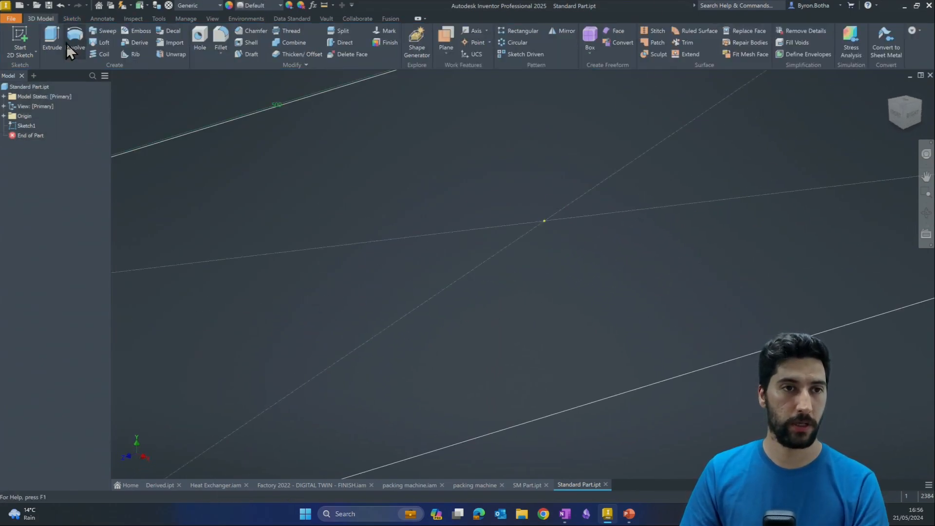
click(60, 41)
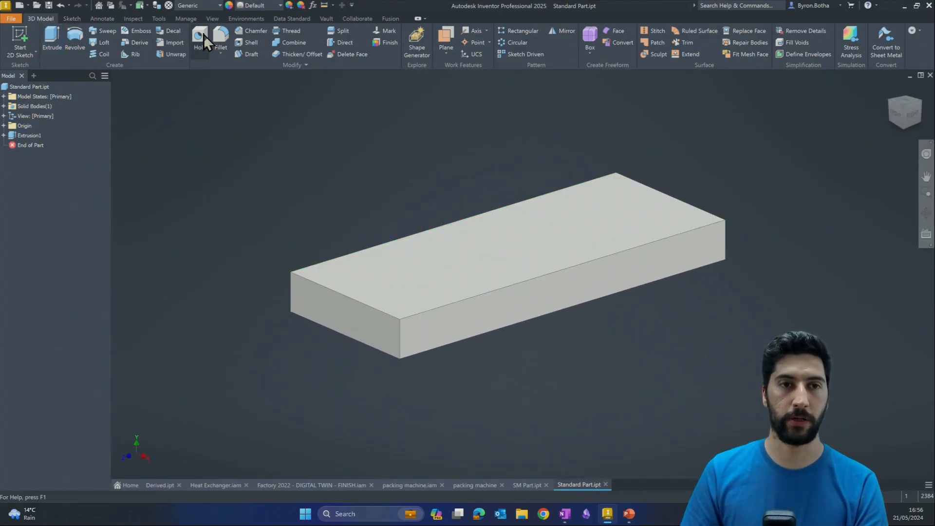
Step: Place a counterbore hole on the block's upper face near the front corner, 20 mm from each of the two adjacent edges
click(201, 37)
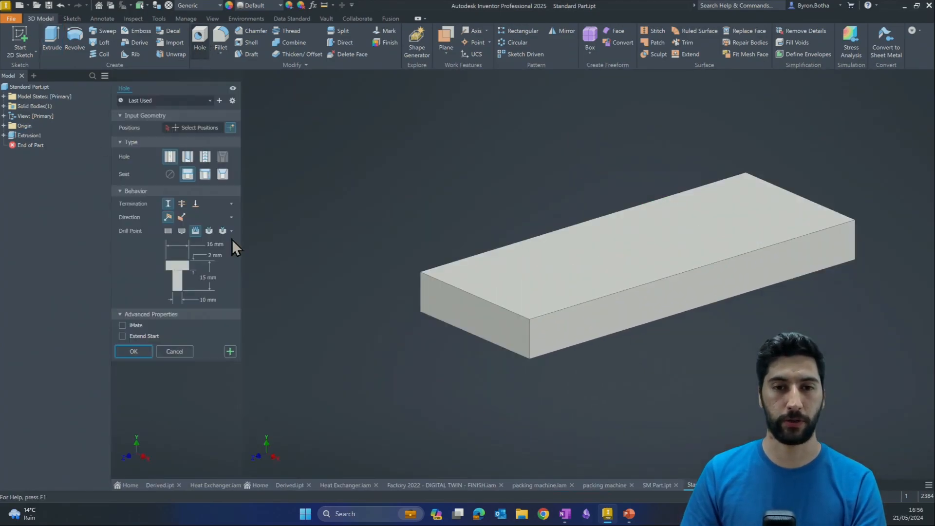
scroll(407, 292, up, 5)
click(287, 242)
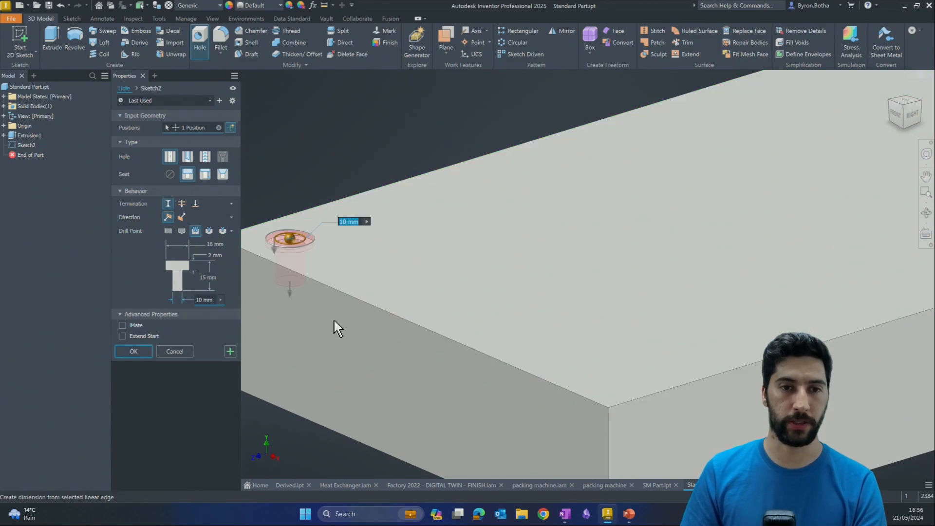
middle_drag(334, 326, 510, 292)
click(466, 238)
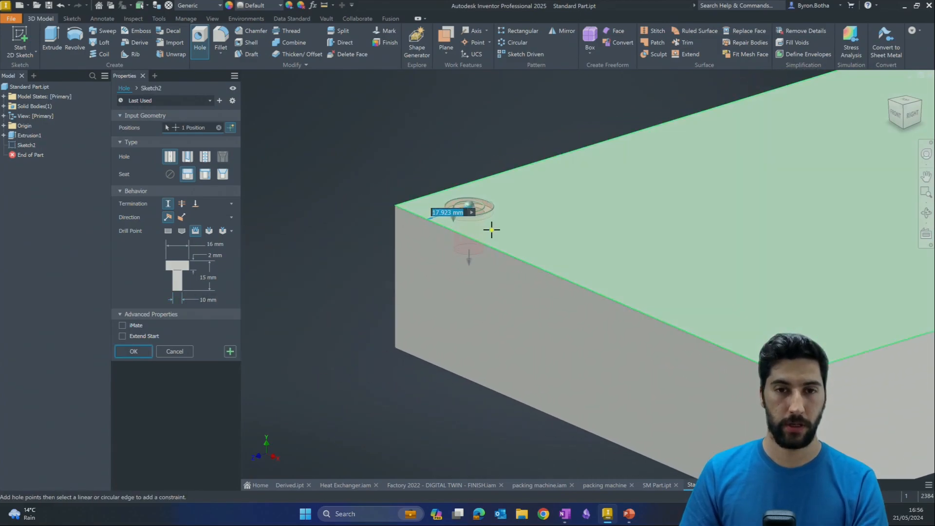
text(20)
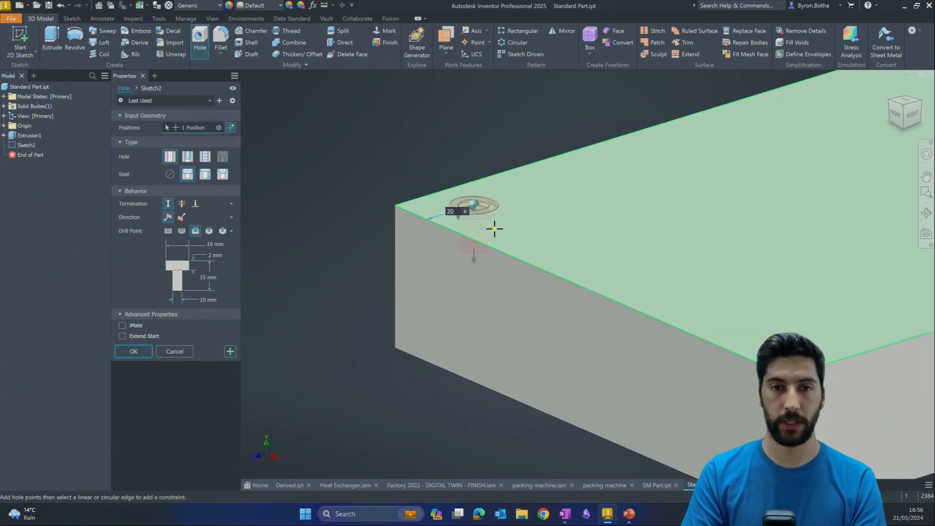
click(521, 171)
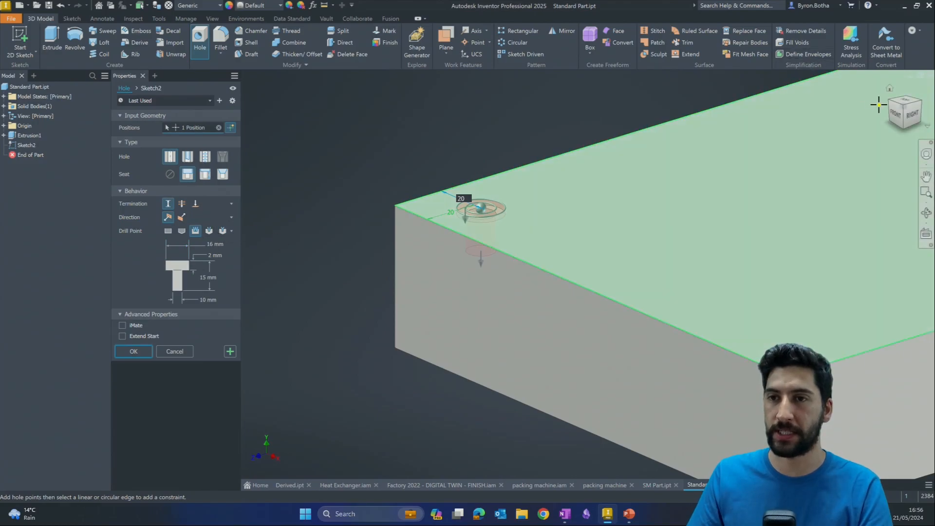
Step: Change the hole's drill point to the angled type with a 118 degree tip, check it from the front, and create the hole
click(898, 116)
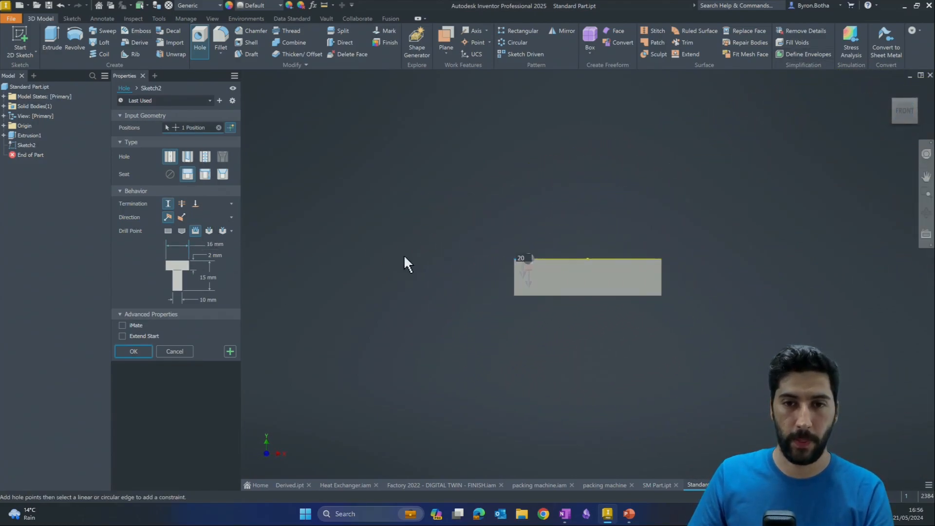
scroll(509, 285, up, 5)
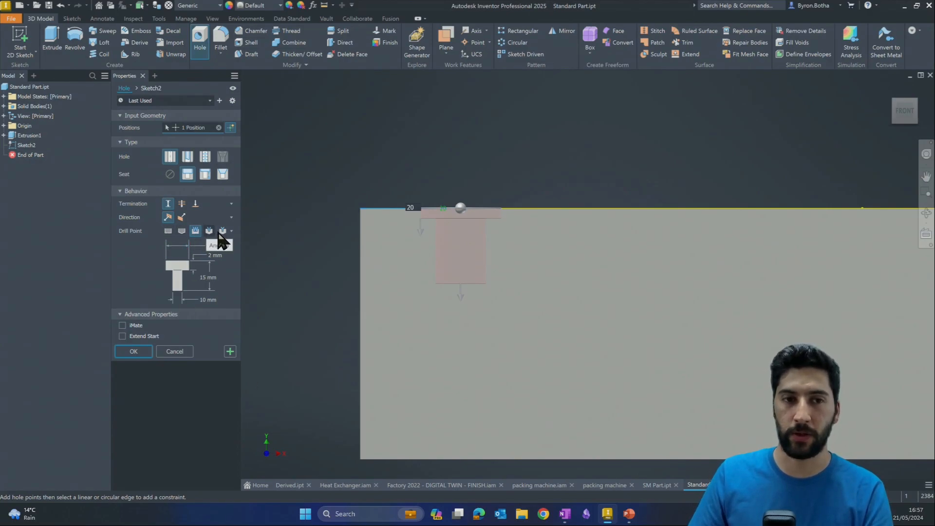
scroll(460, 276, up, 4)
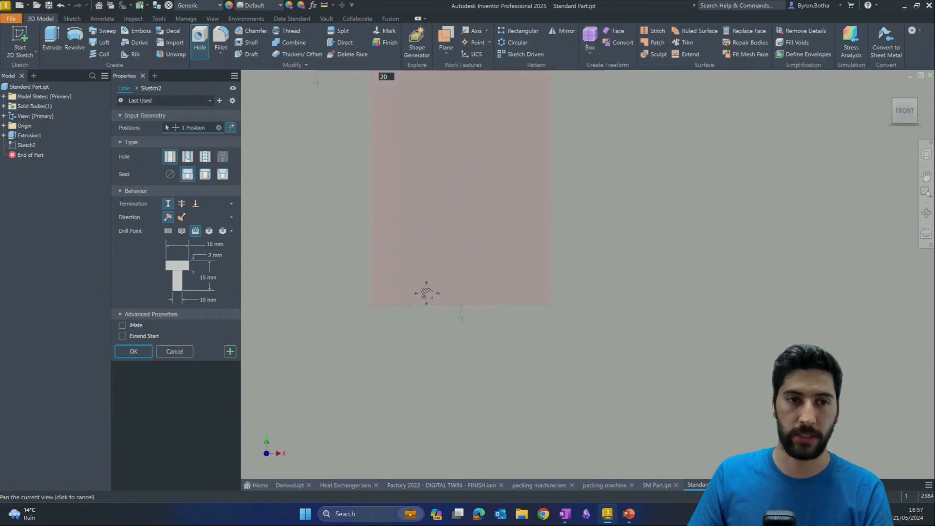
click(209, 230)
scroll(441, 308, down, 2)
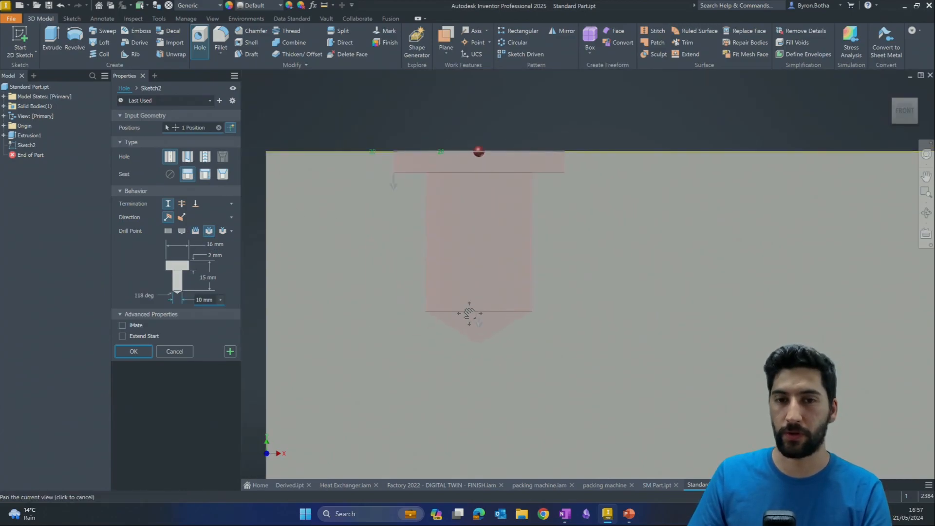
scroll(516, 316, down, 2)
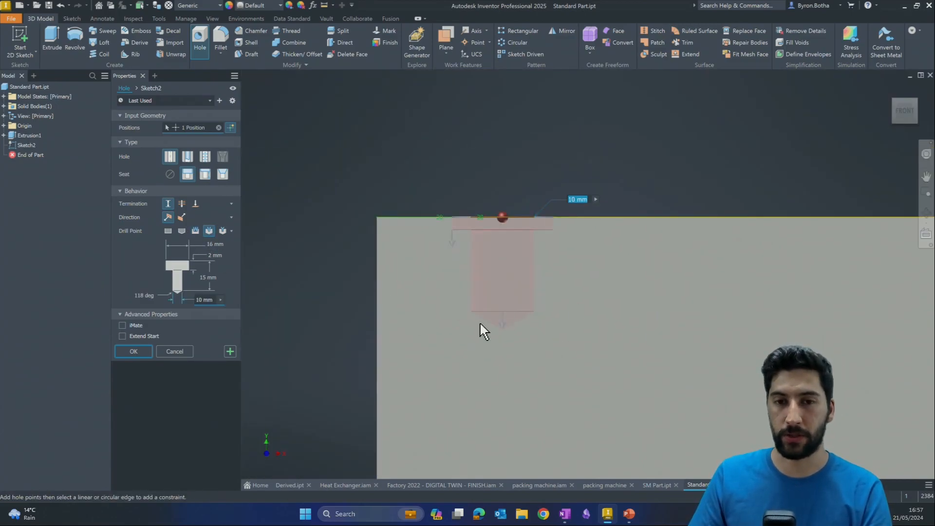
scroll(575, 341, down, 2)
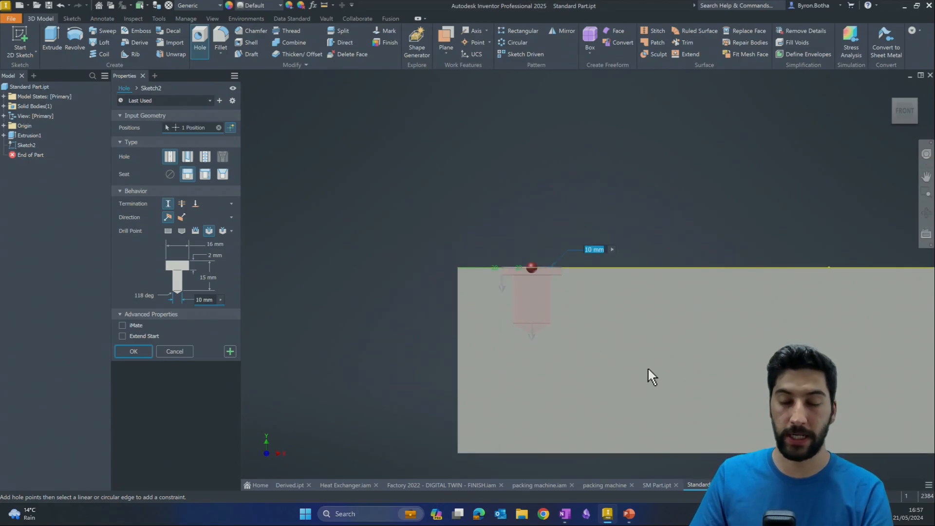
shift+middle_drag(689, 381, 530, 353)
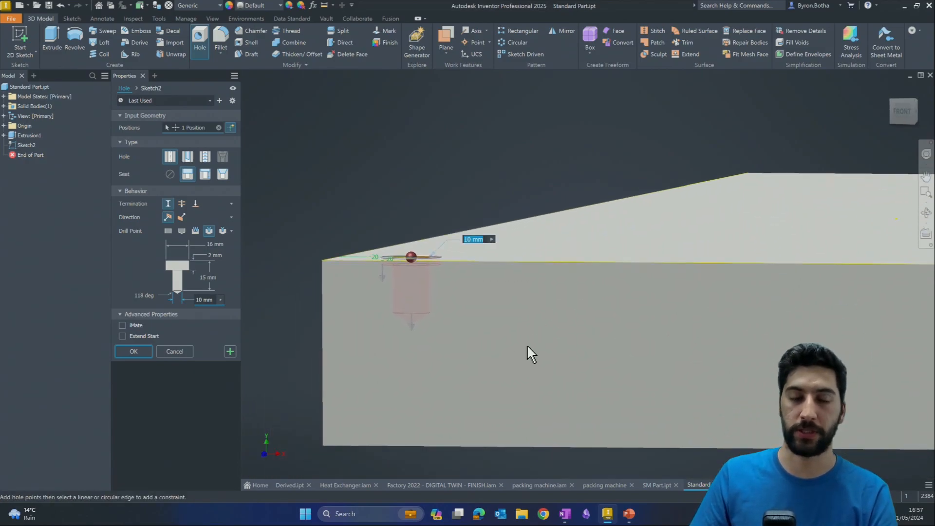
click(140, 352)
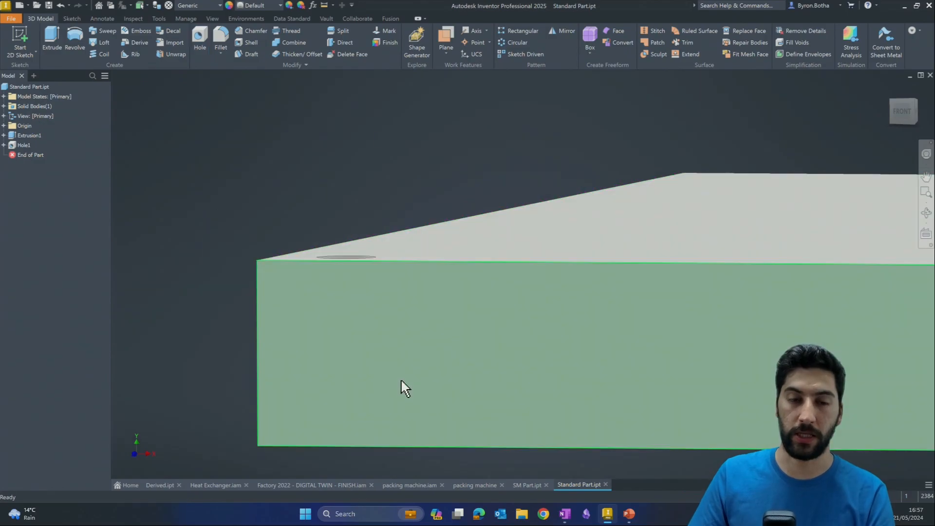
Step: Start a hole/thread note and set the part's active annotation standard to ISO
scroll(477, 390, down, 2)
click(101, 19)
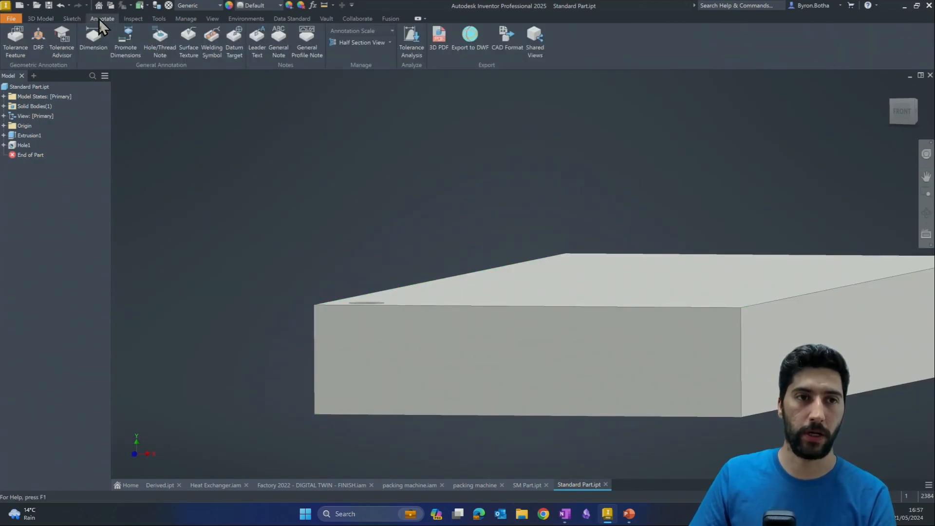
click(149, 40)
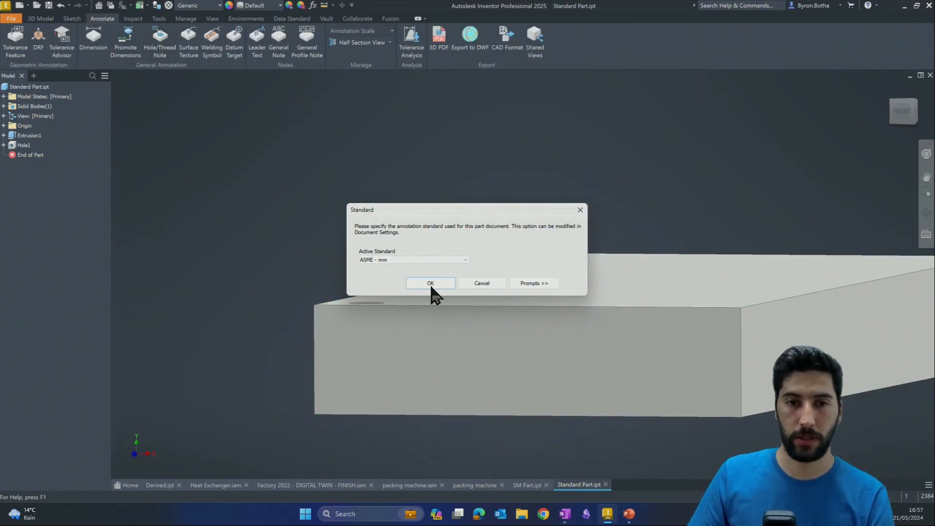
click(442, 259)
click(364, 284)
click(418, 283)
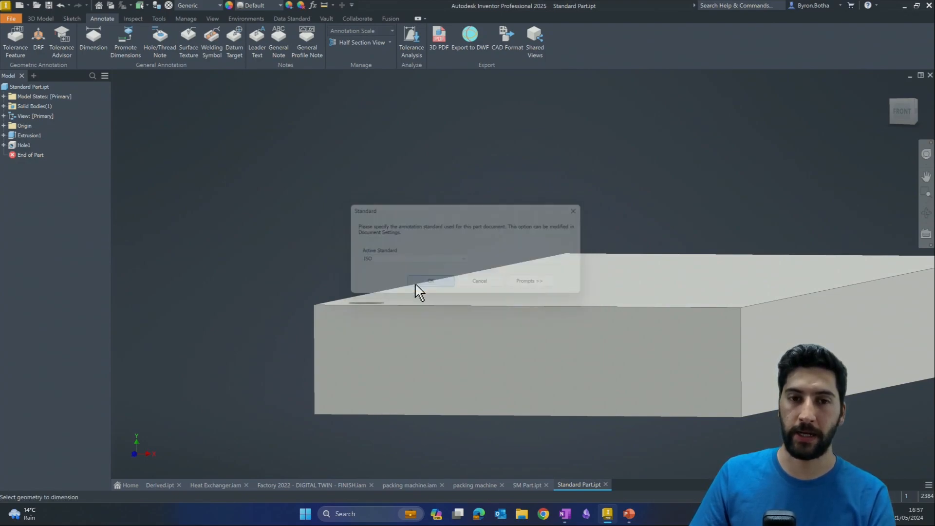
Step: Annotate the counterbore hole with a hole note placed beside the block, in line with its upper face
shift+middle_drag(386, 340, 399, 307)
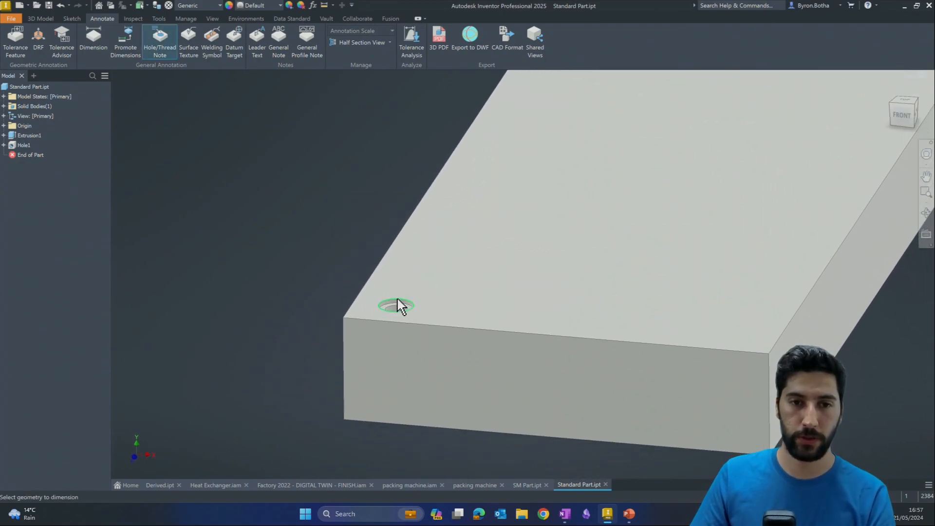
click(396, 308)
middle_drag(224, 295, 411, 317)
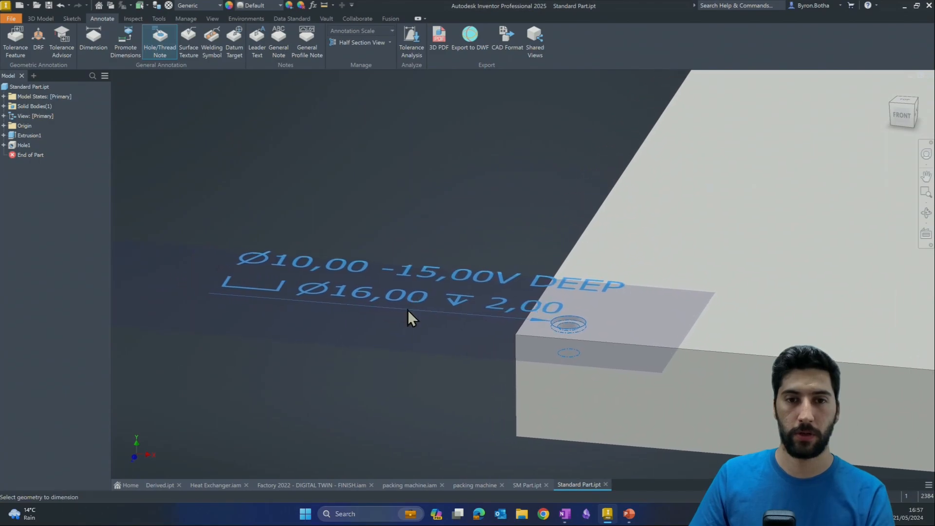
click(288, 302)
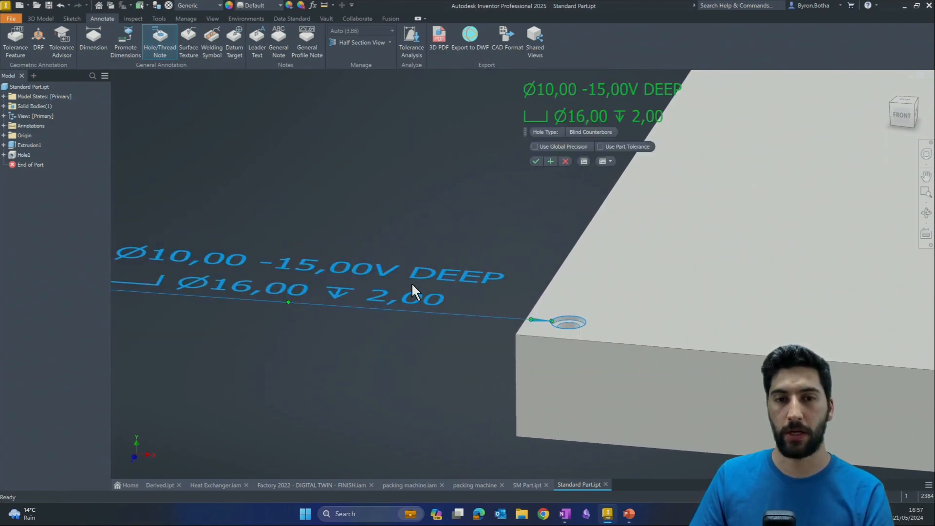
click(535, 161)
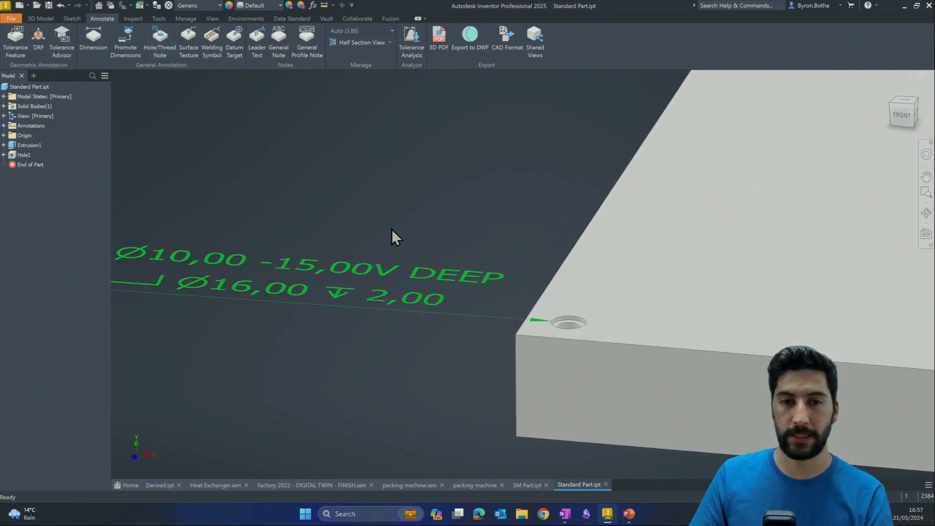
Step: Delete the counterbore hole's note
scroll(492, 292, down, 5)
scroll(361, 267, up, 2)
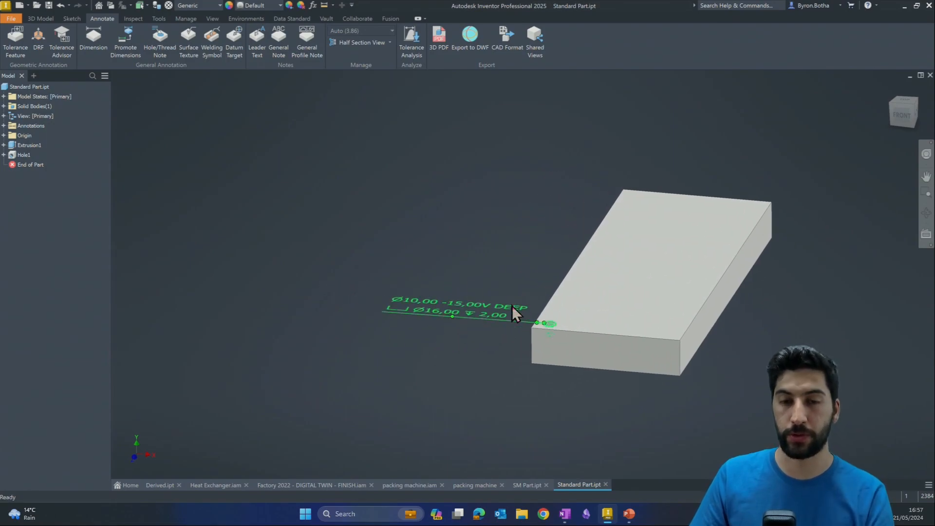
drag(482, 264, 392, 368)
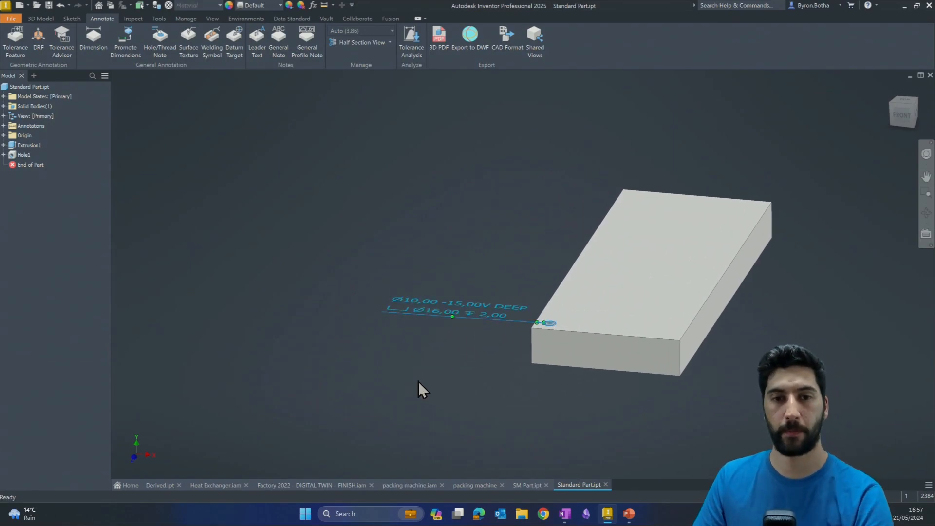
key(Delete)
Step: Start a sketch on the block's upper face and draw a circle centred on the midpoint of one long edge
shift+middle_drag(592, 420, 521, 419)
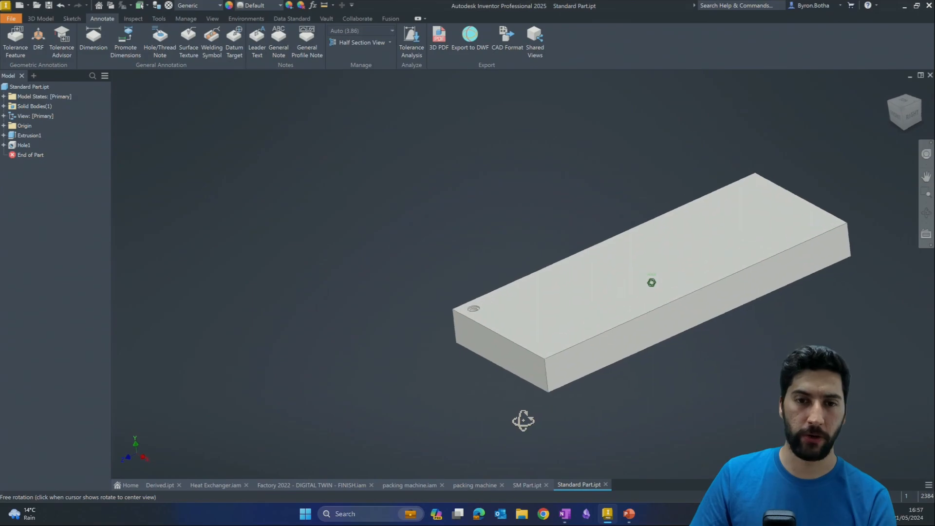
click(40, 18)
click(19, 39)
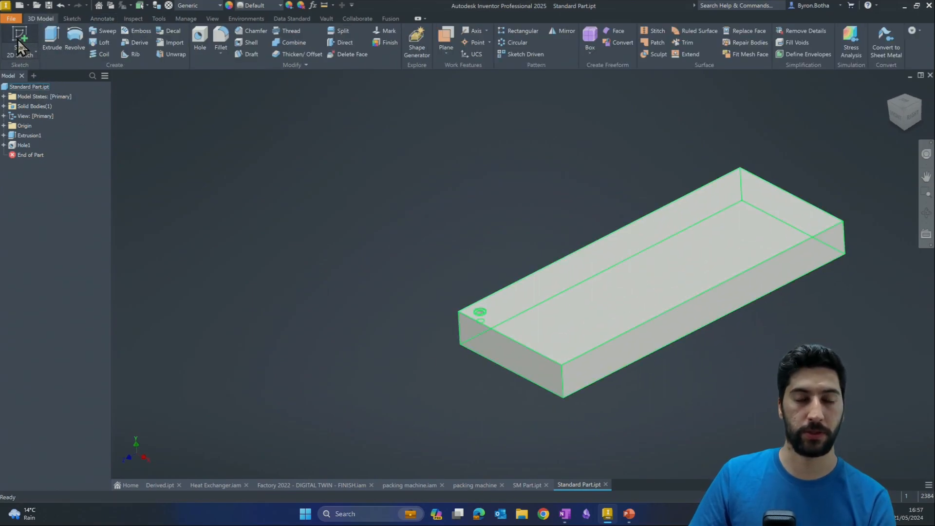
click(618, 272)
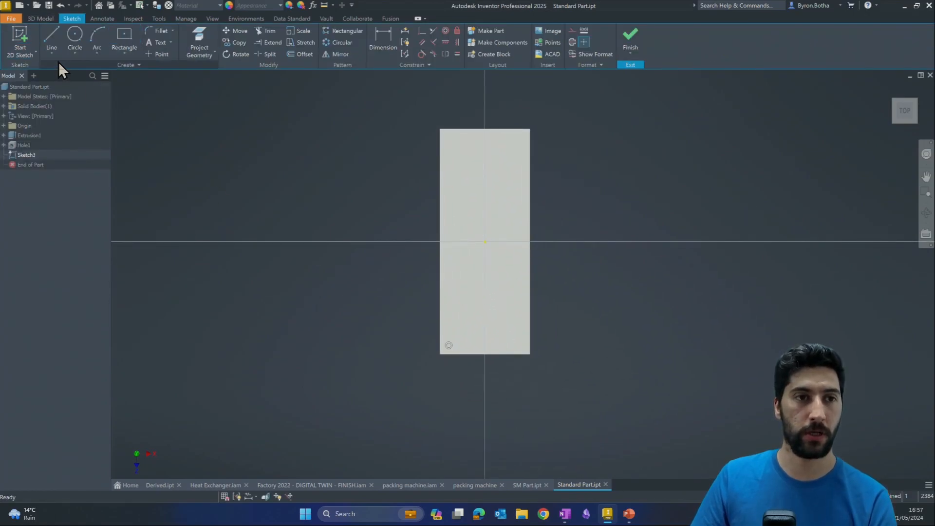
click(75, 36)
scroll(424, 251, up, 5)
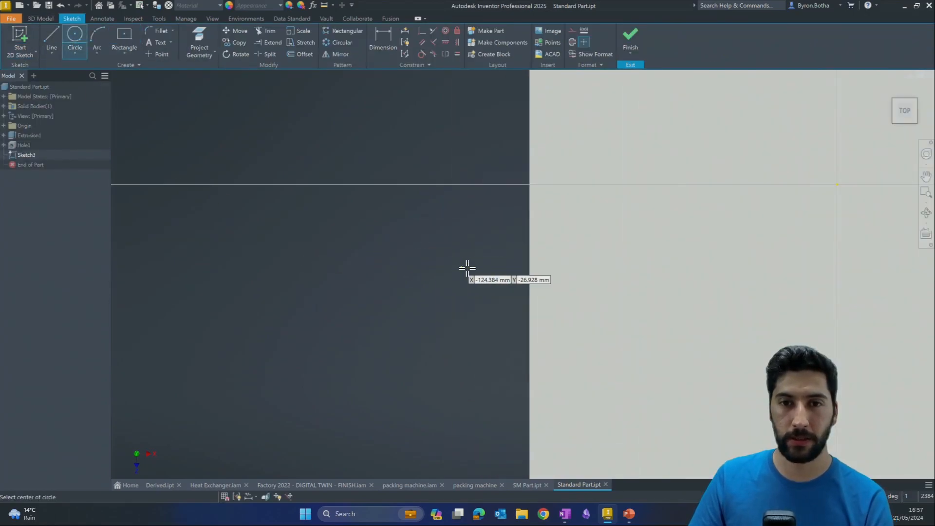
click(528, 185)
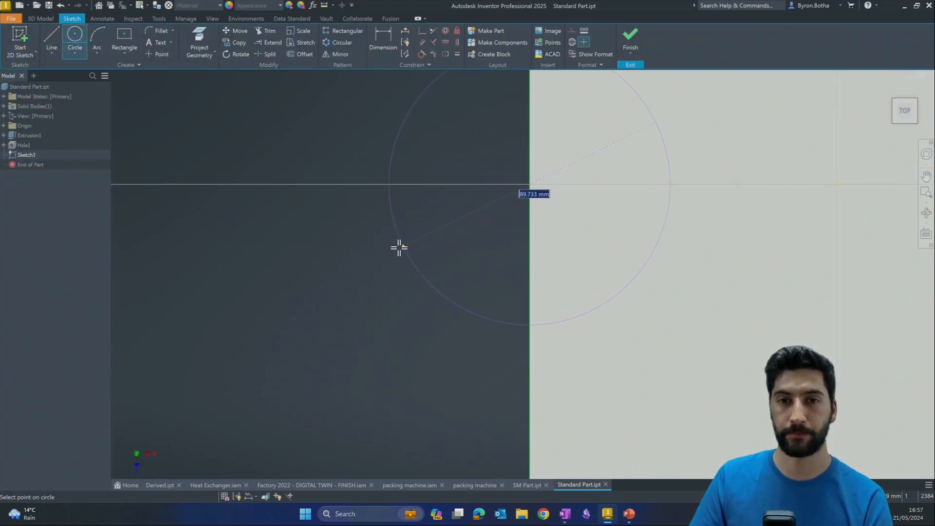
click(323, 186)
scroll(428, 232, down, 4)
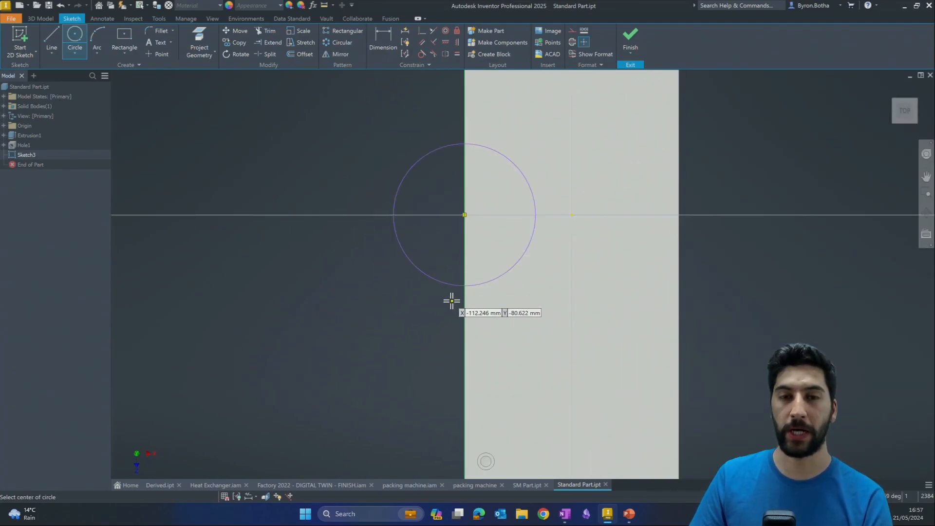
Step: Project the upper face's outline into the circle sketch and finish the sketch
click(200, 41)
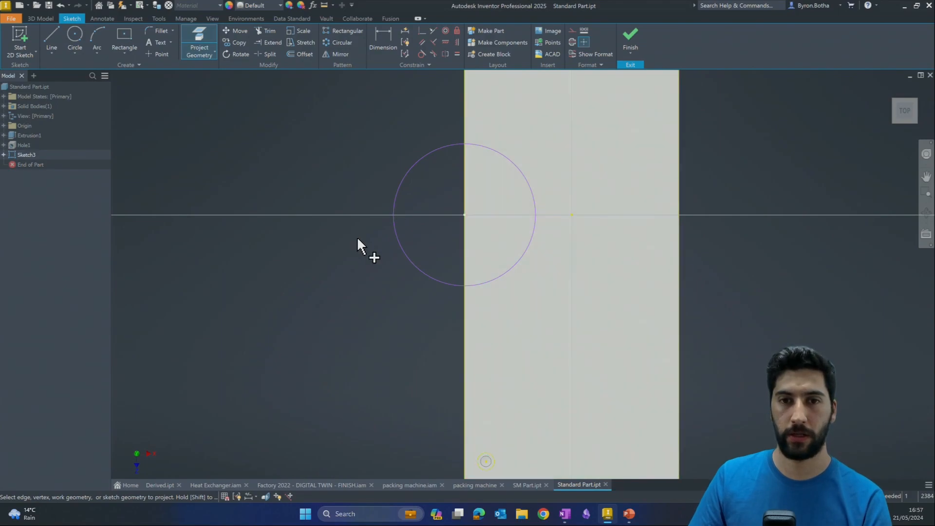
scroll(357, 246, down, 3)
middle_drag(396, 303, 455, 375)
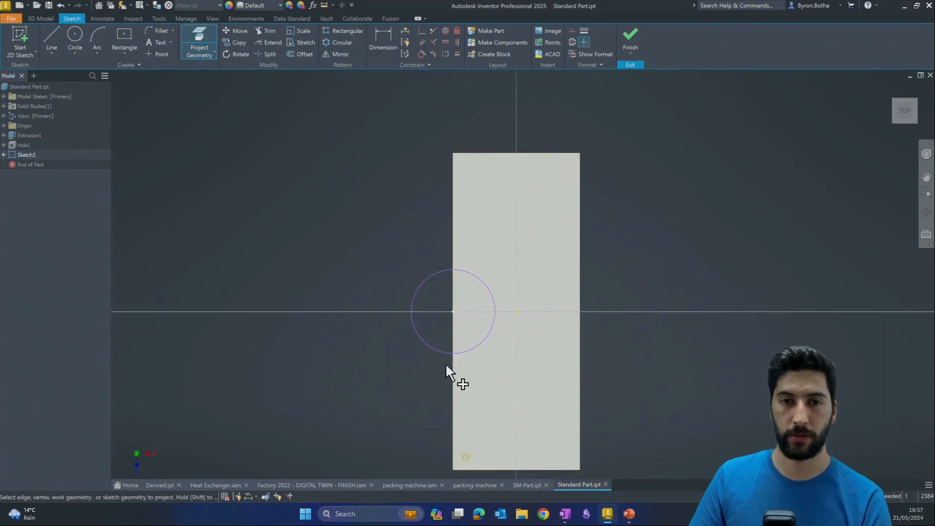
click(631, 42)
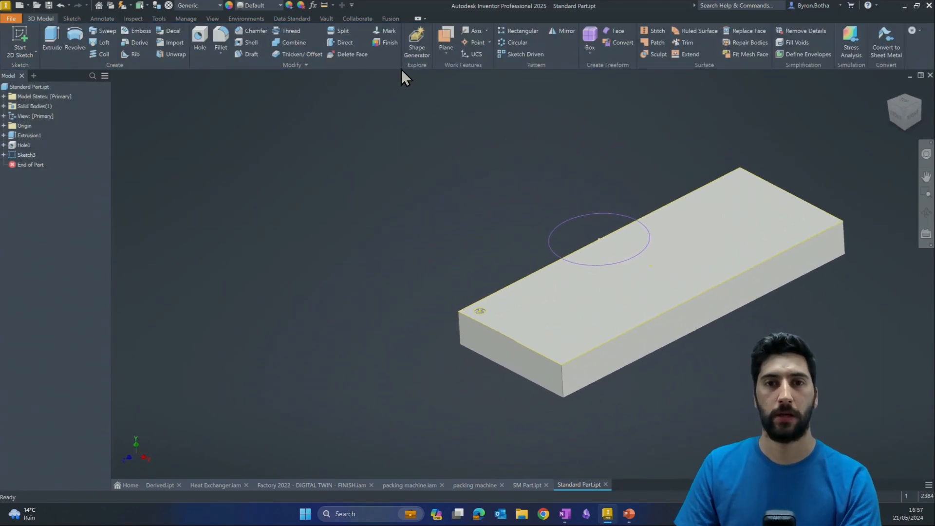
Step: Start a rectangular pattern of the counterbore hole, directed along the block's long edge first and short edge second
click(520, 32)
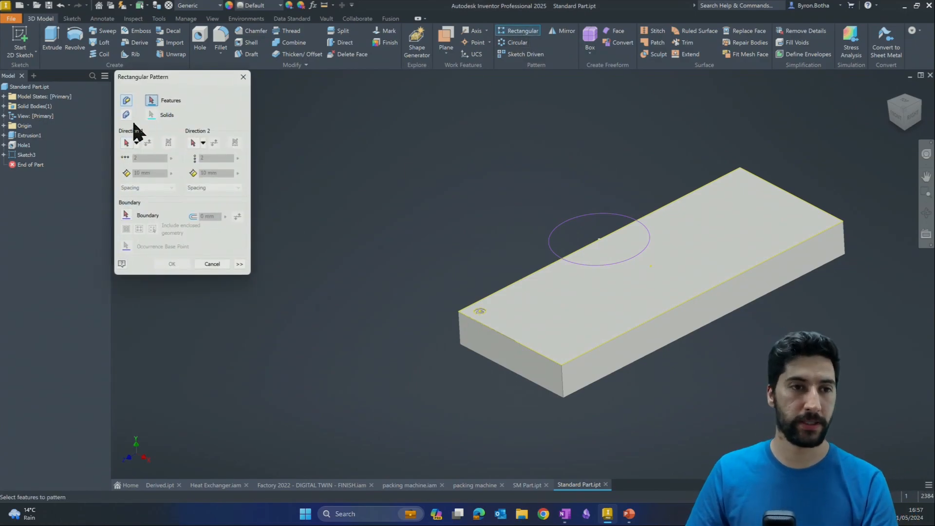
click(24, 145)
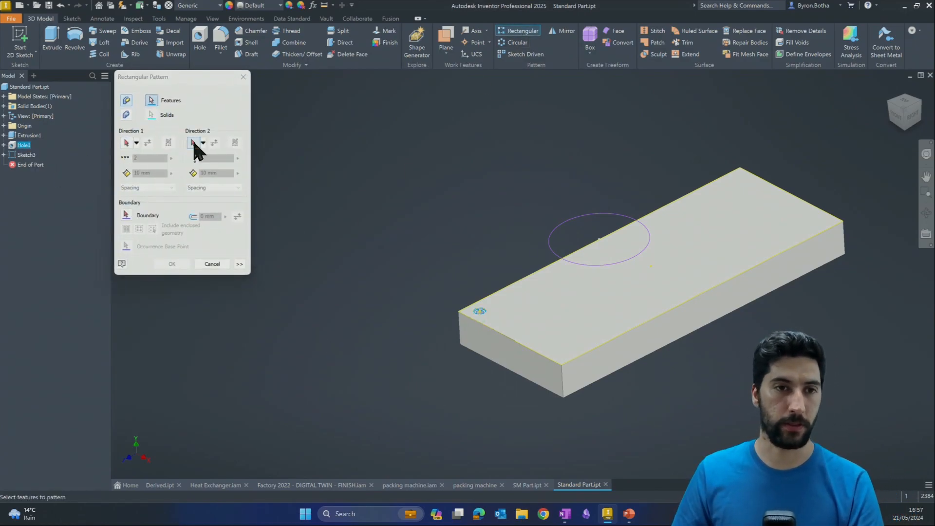
click(126, 143)
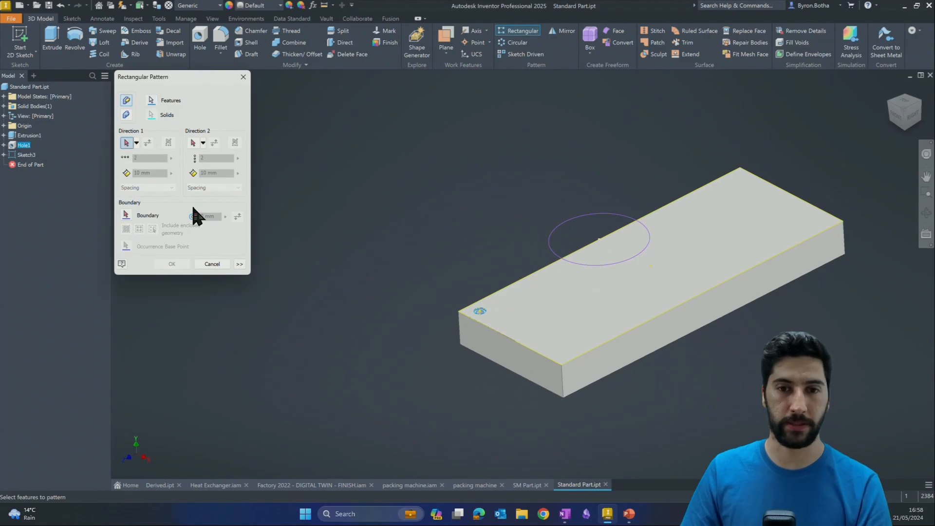
click(499, 291)
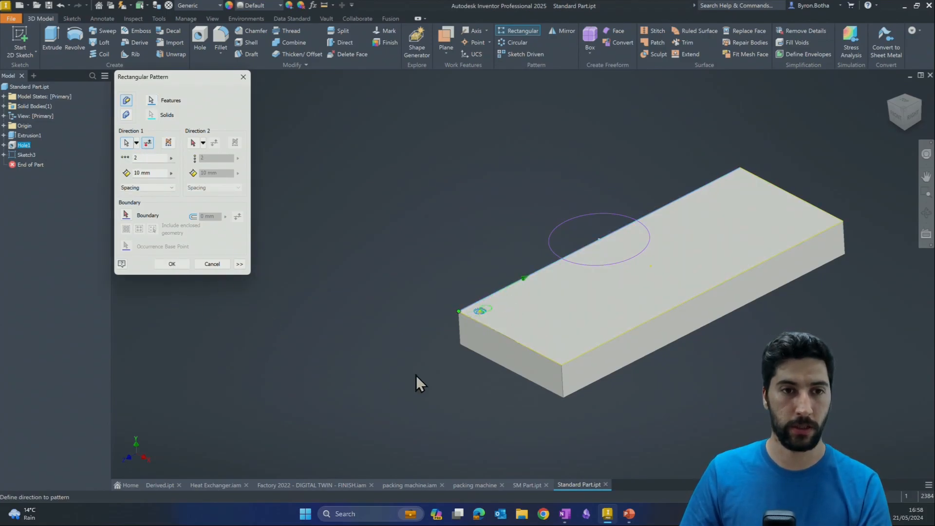
click(492, 334)
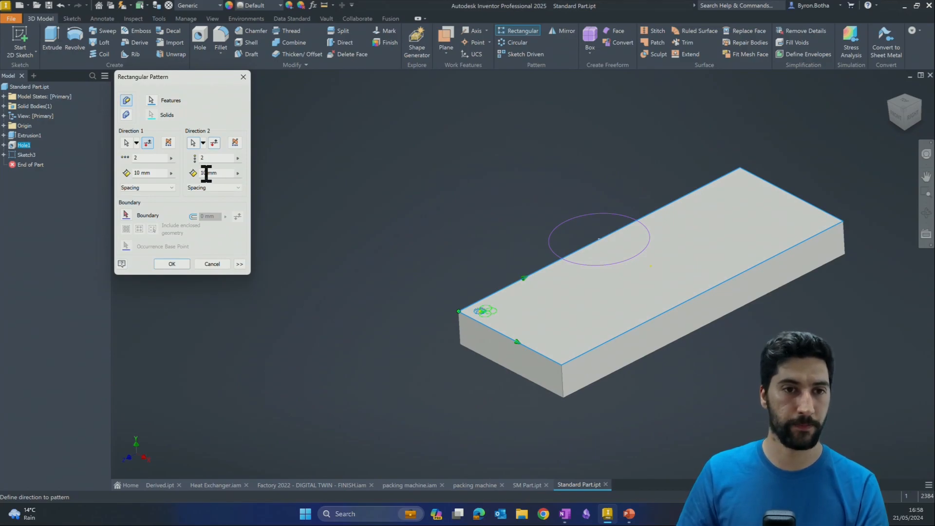
Step: Define the pattern's first direction by Distance, with 20 occurrences over 450 mm
click(155, 188)
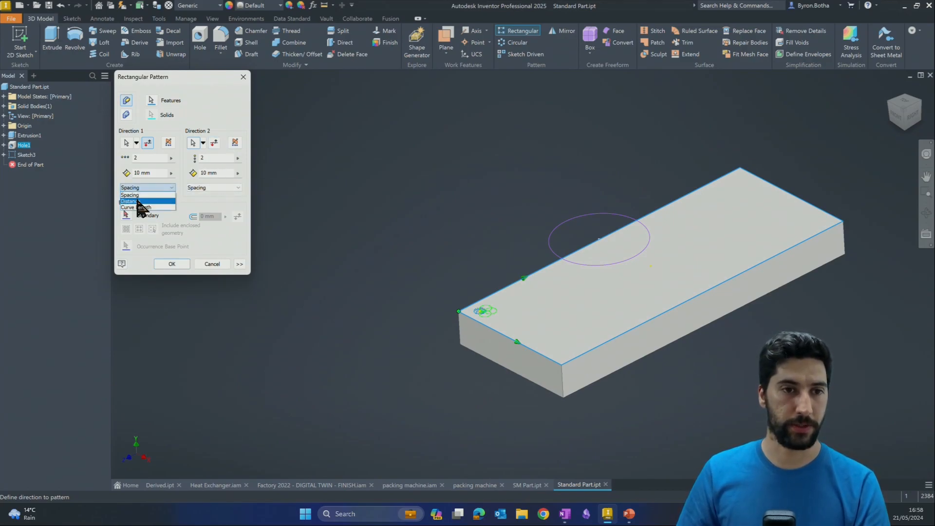
click(154, 174)
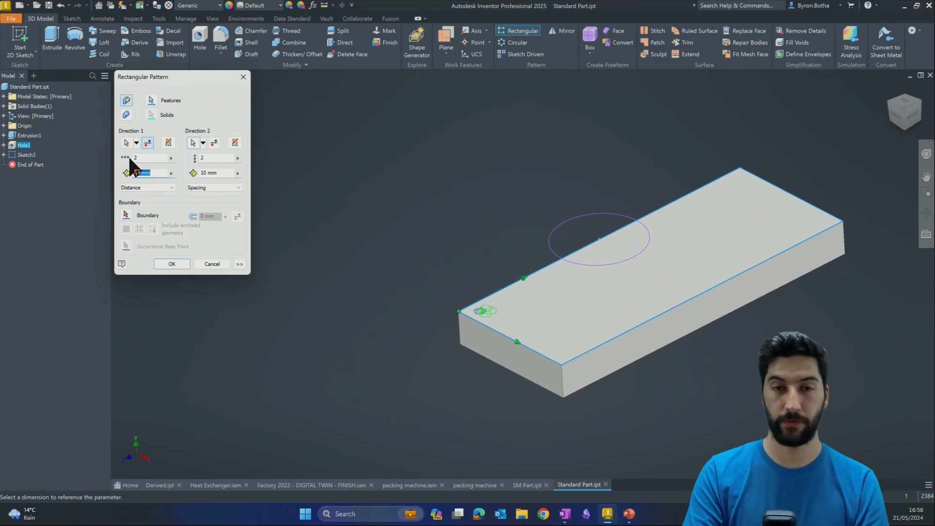
click(153, 159)
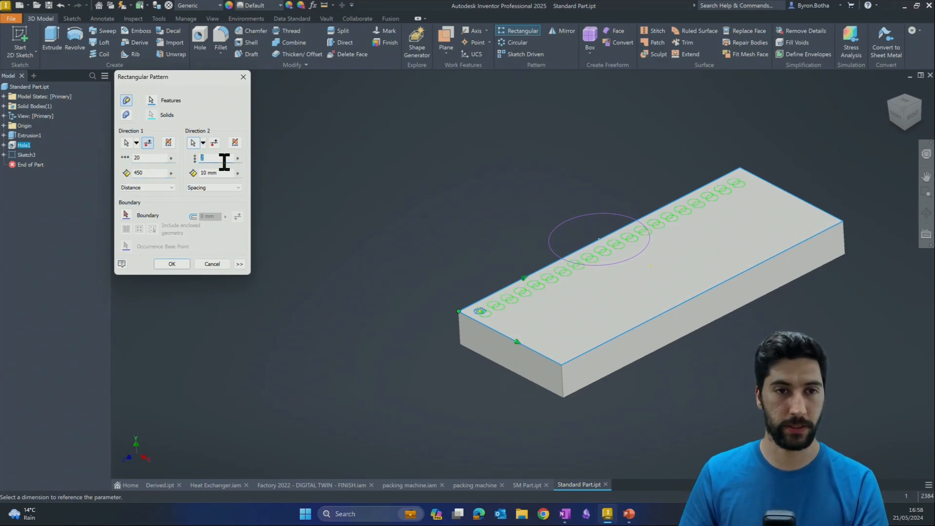
Step: Set the pattern's second direction to 10 occurrences spaced 25 mm apart and inspect the preview along the block's side
text(10)
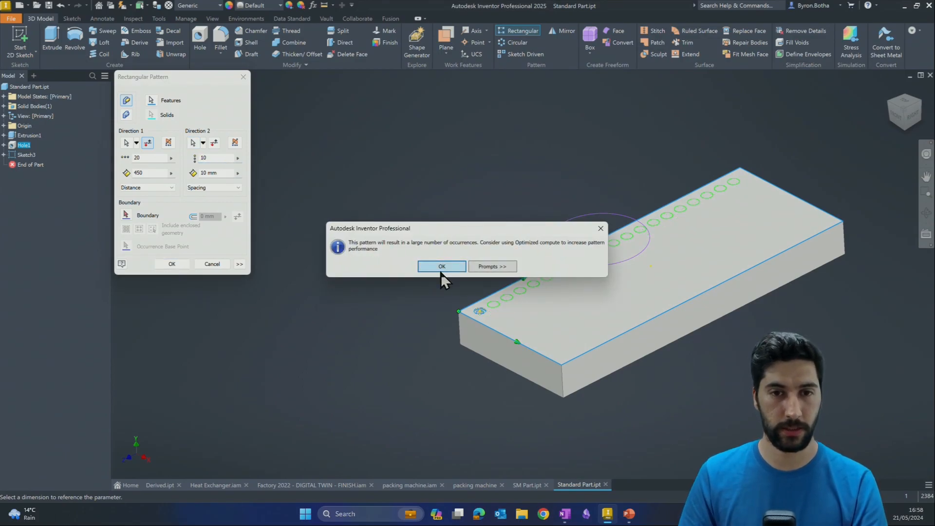
click(441, 271)
click(229, 173)
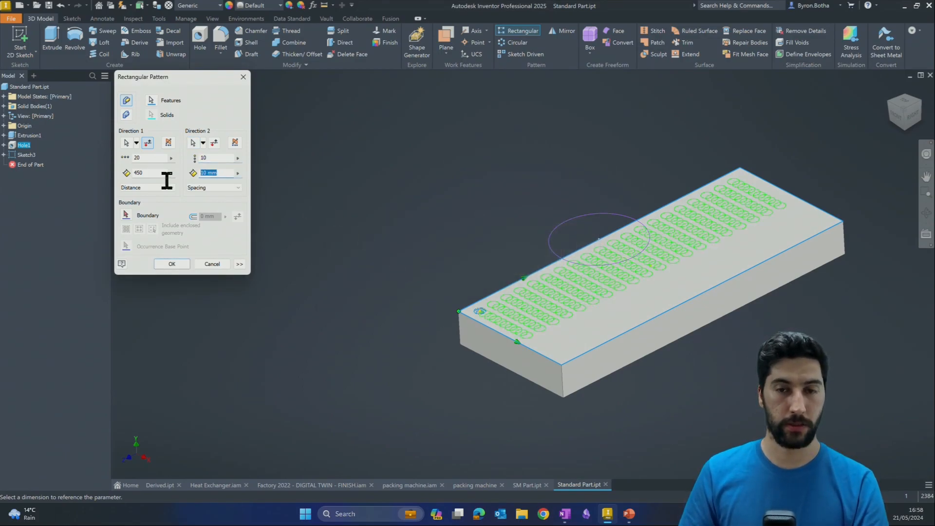
text(25)
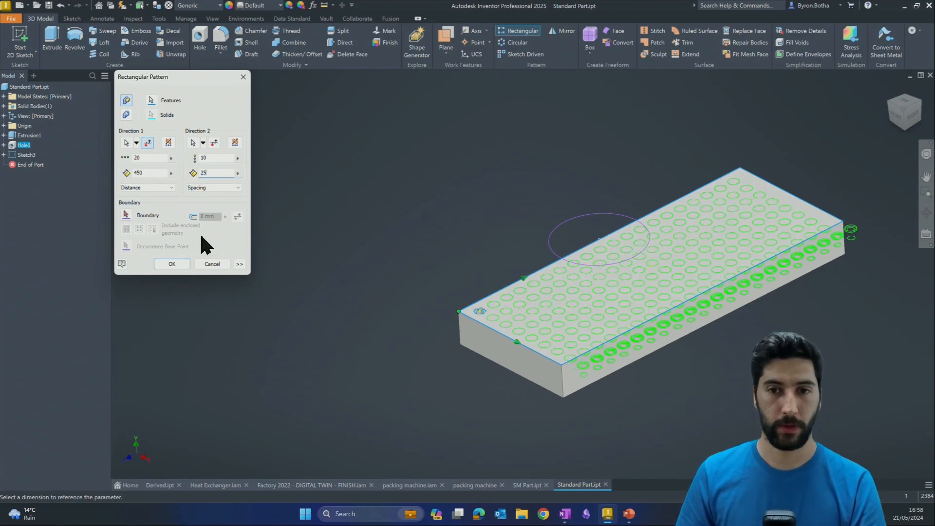
scroll(581, 343, up, 5)
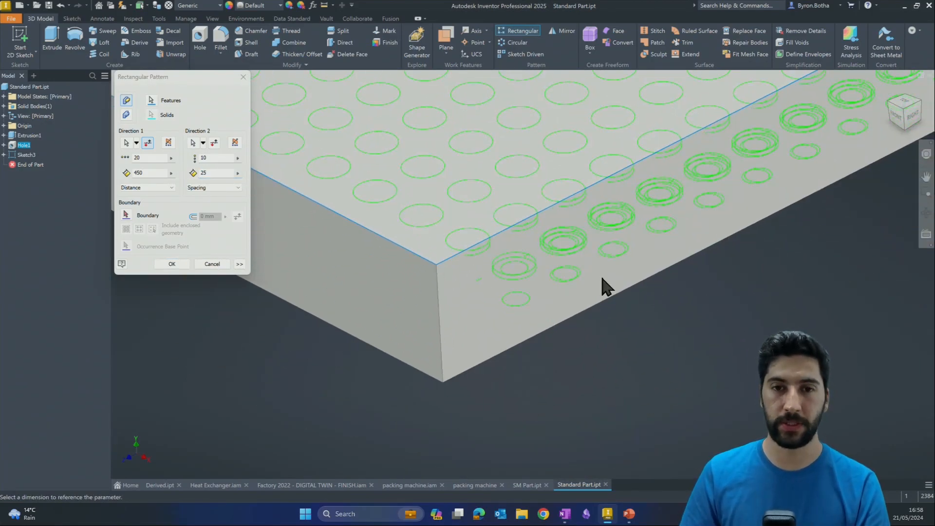
scroll(604, 286, down, 5)
Step: Limit the hole pattern with a boundary using the upper-face region outside the circle
click(126, 214)
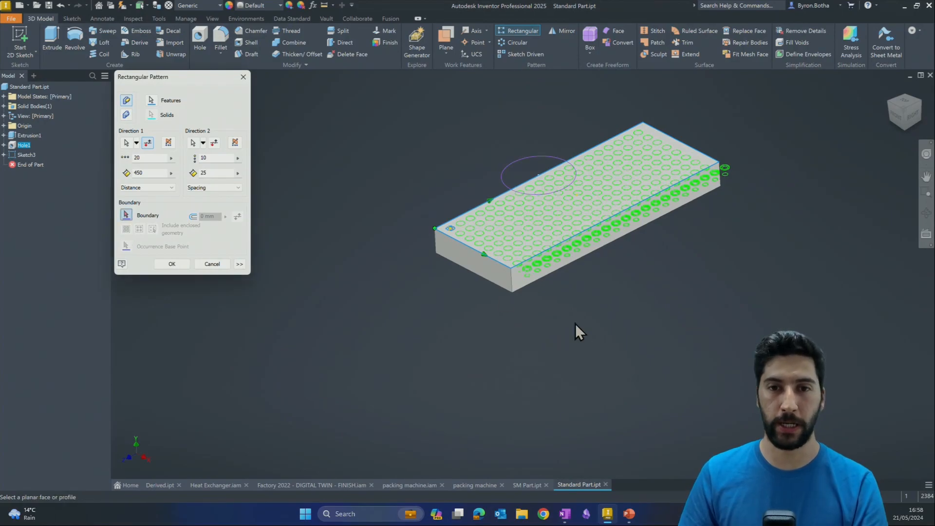
scroll(536, 210, up, 5)
scroll(544, 204, down, 3)
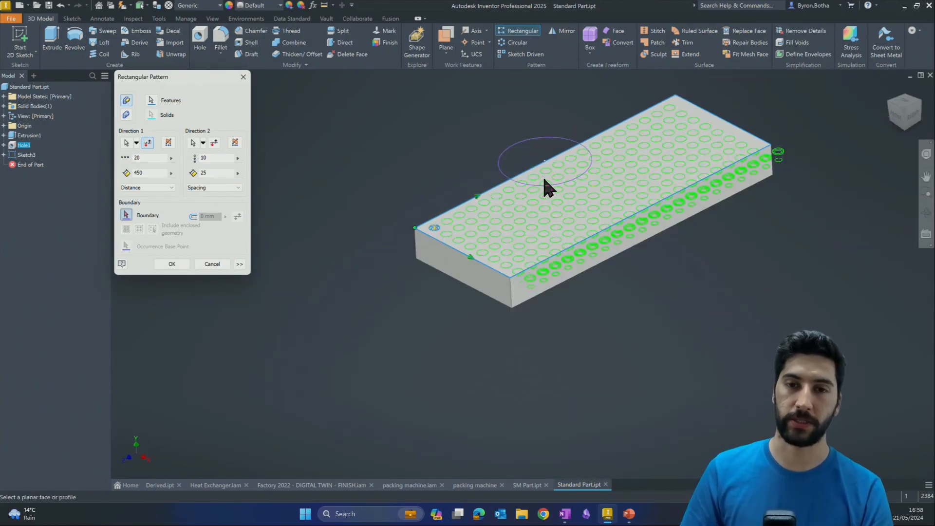
click(530, 219)
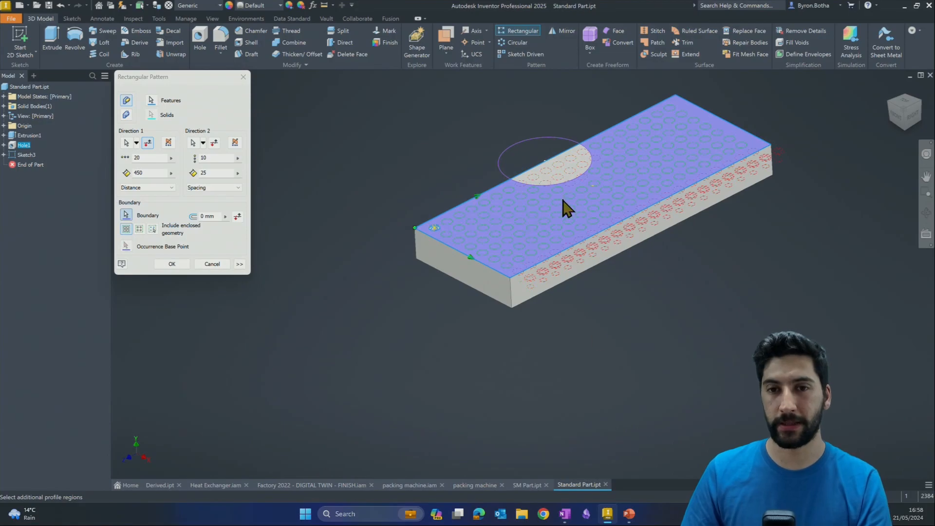
scroll(522, 210, up, 2)
scroll(524, 230, up, 2)
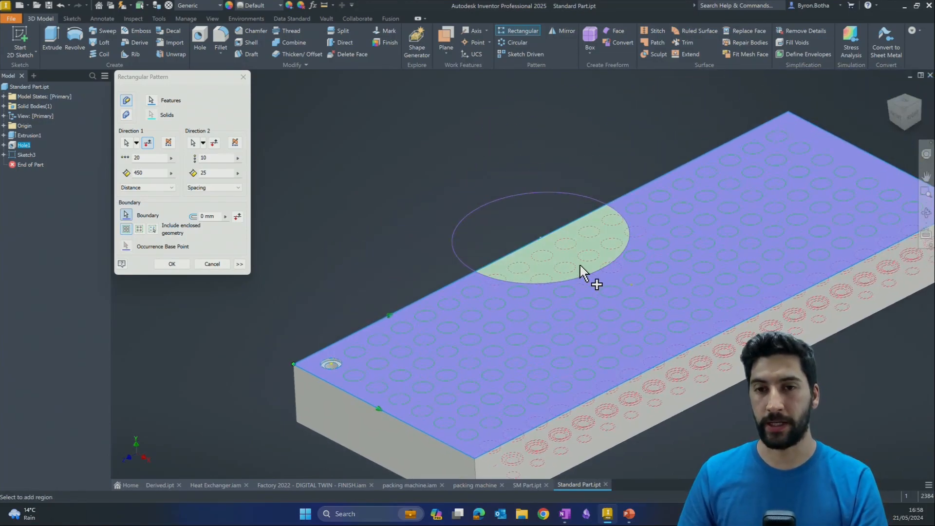
click(615, 207)
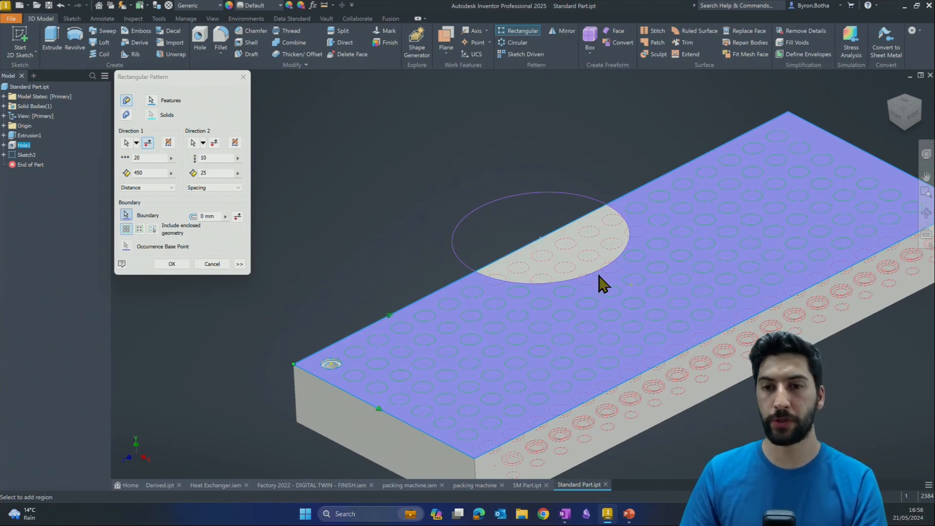
Step: Inspect the excluded holes around the circle and create the bounded rectangular pattern
scroll(599, 281, up, 2)
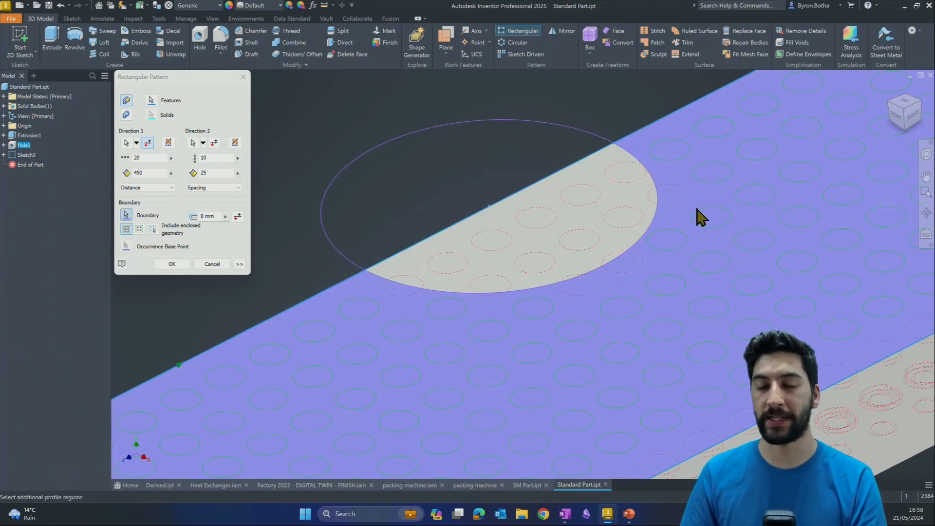
scroll(699, 216, down, 5)
middle_drag(696, 221, 638, 252)
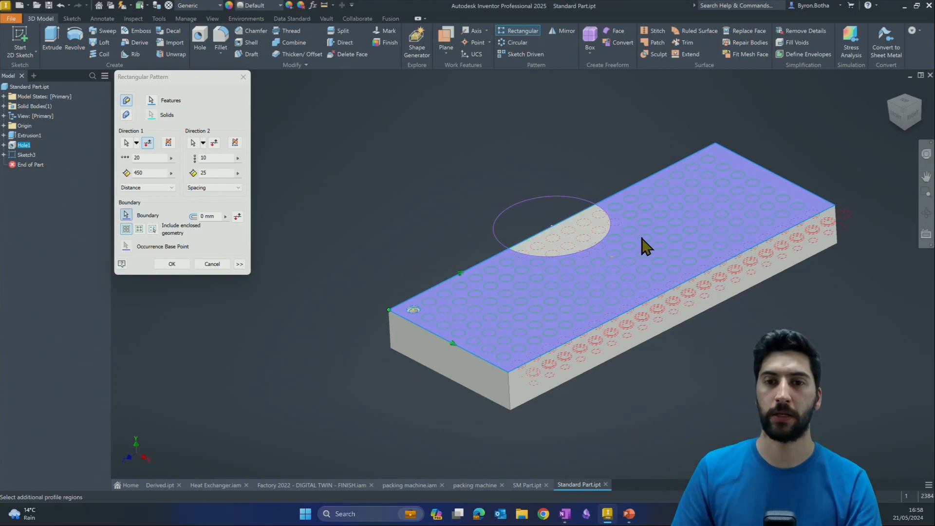
middle_drag(622, 335, 619, 304)
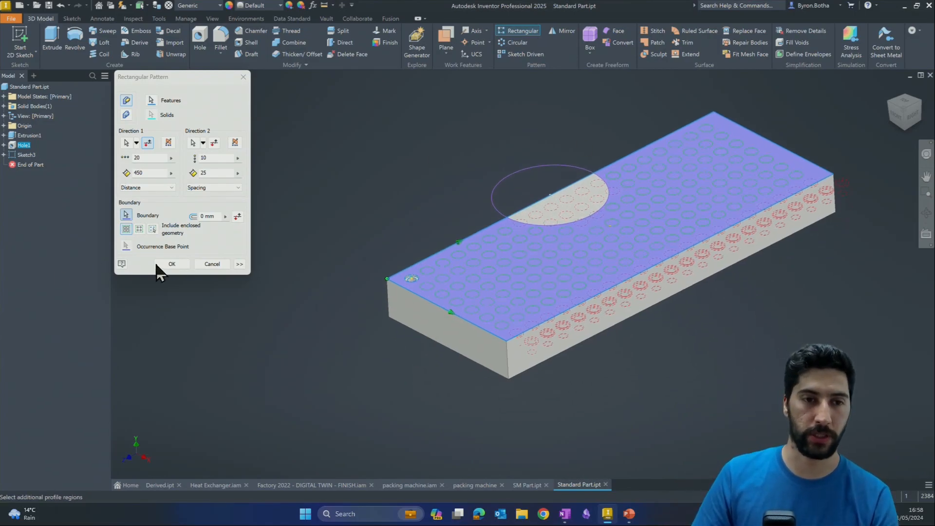
click(172, 263)
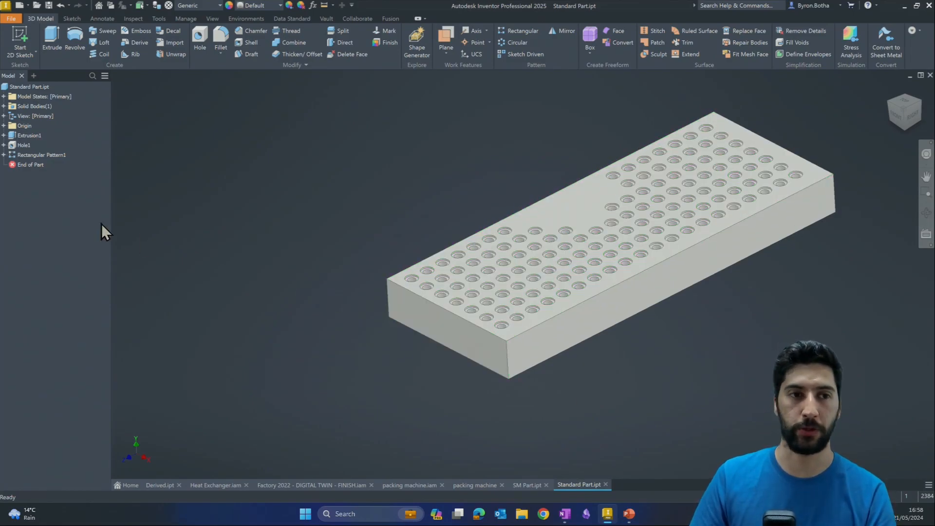
Step: Reopen the rectangular pattern, set its boundary to include occurrences using centroids, and examine the holes along the block's edge
double_click(37, 155)
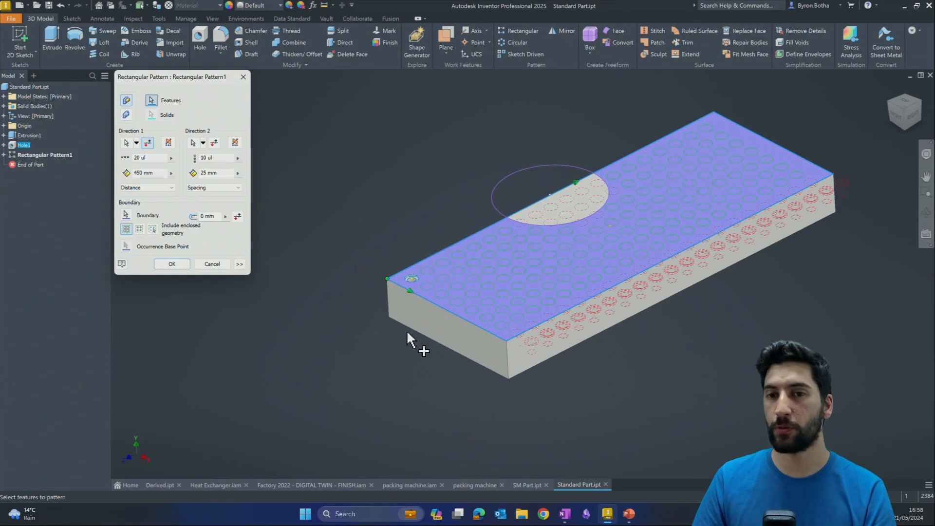
mouse_move(354, 316)
middle_down()
mouse_move(404, 297)
mouse_move(360, 323)
middle_up()
scroll(404, 271, up, 3)
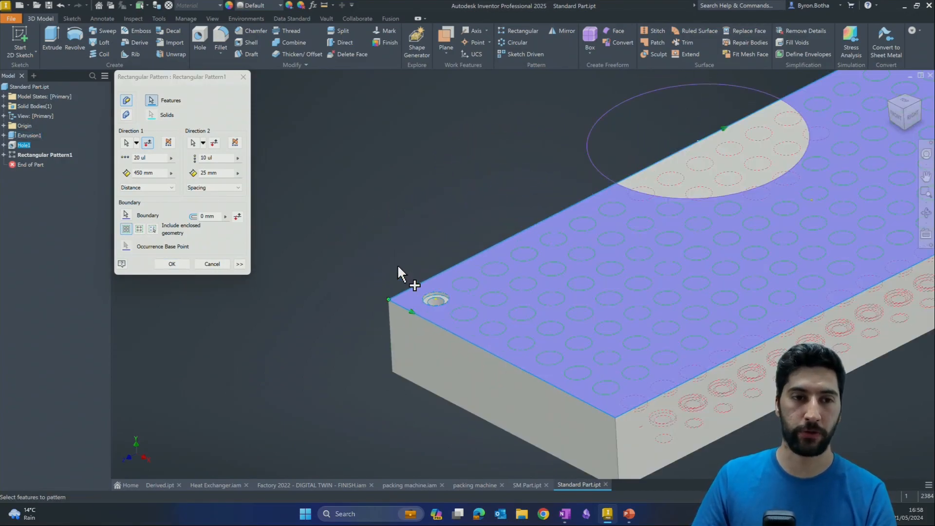
scroll(490, 282, down, 3)
middle_drag(490, 282, 418, 299)
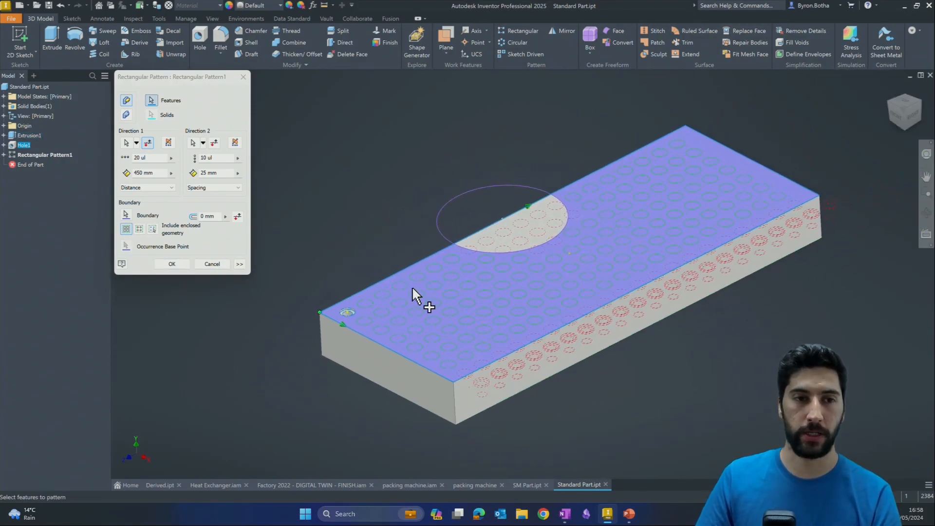
click(140, 229)
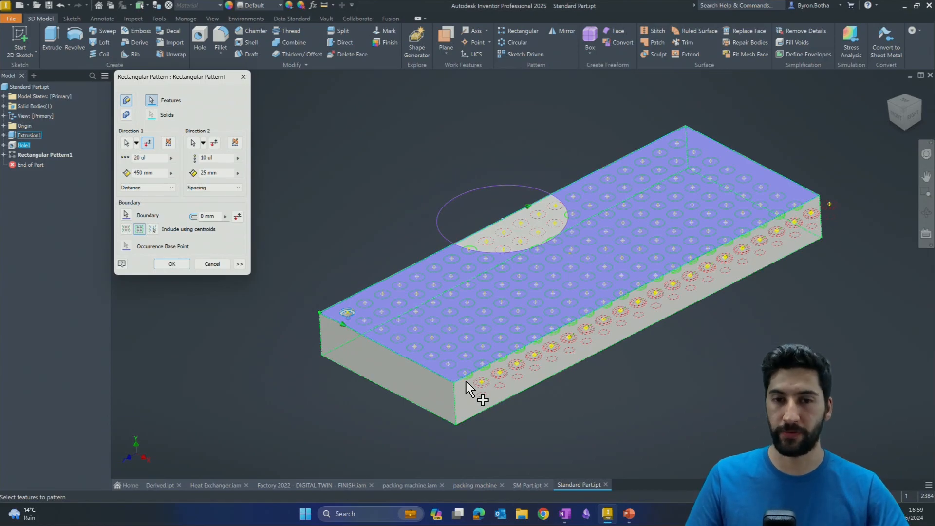
scroll(462, 392, up, 5)
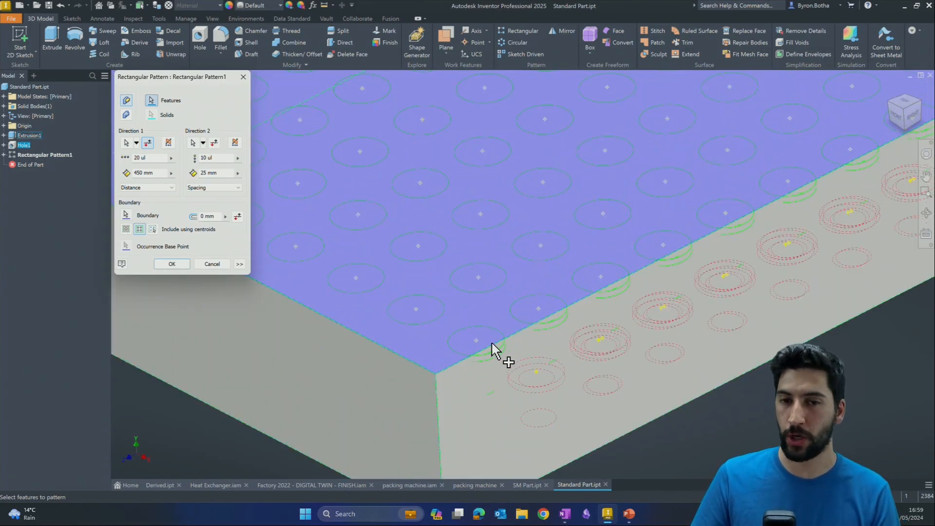
Step: Set the pattern boundary to include only enclosed geometry and give it a 25 mm offset
scroll(477, 351, down, 5)
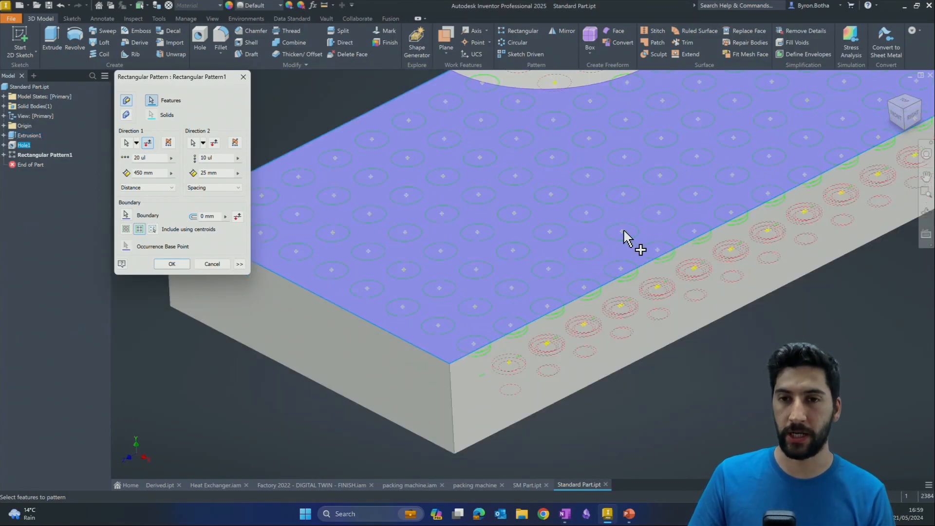
scroll(609, 224, down, 3)
middle_drag(599, 210, 541, 263)
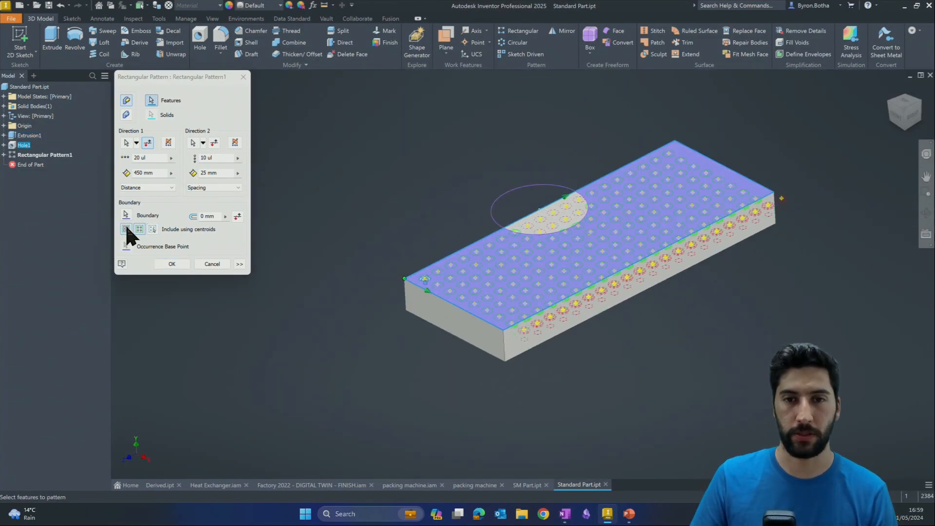
click(126, 229)
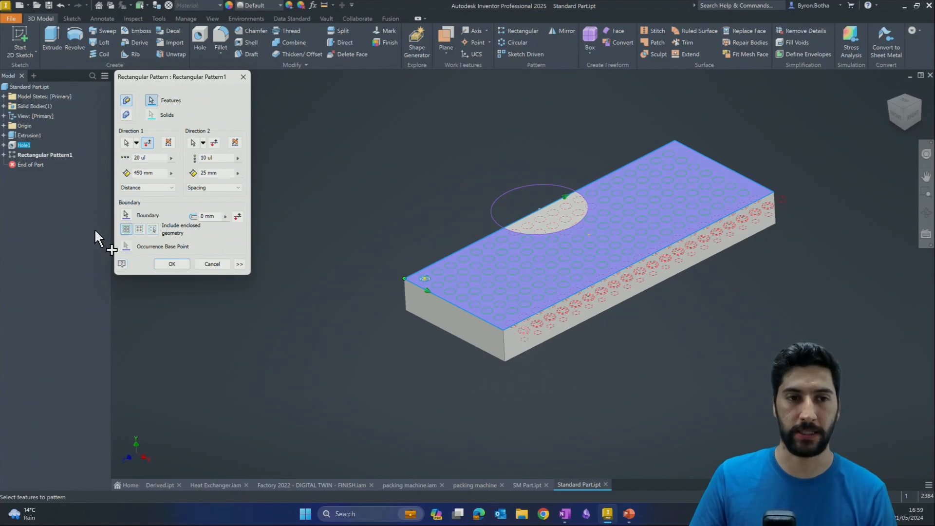
click(208, 216)
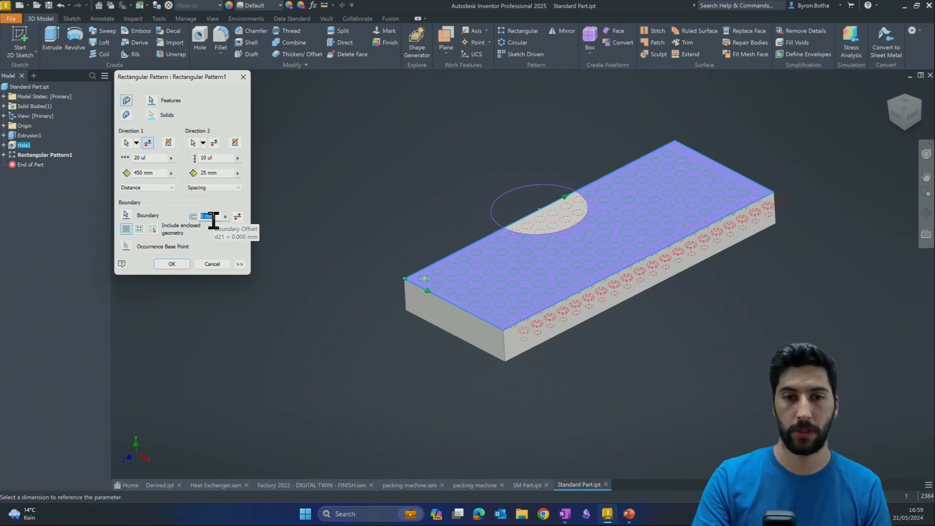
text(25)
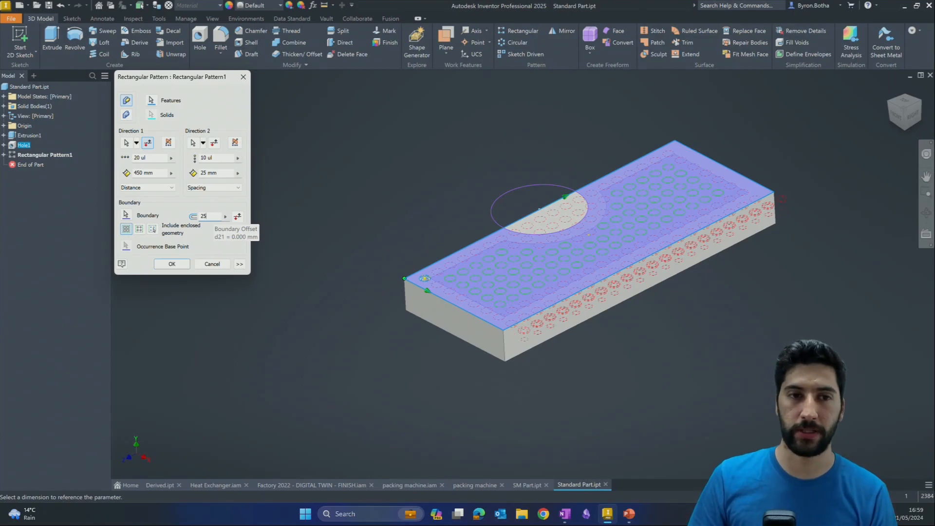
Step: Switch the offset boundary to include occurrences using centroids and apply the rectangular pattern changes
click(140, 229)
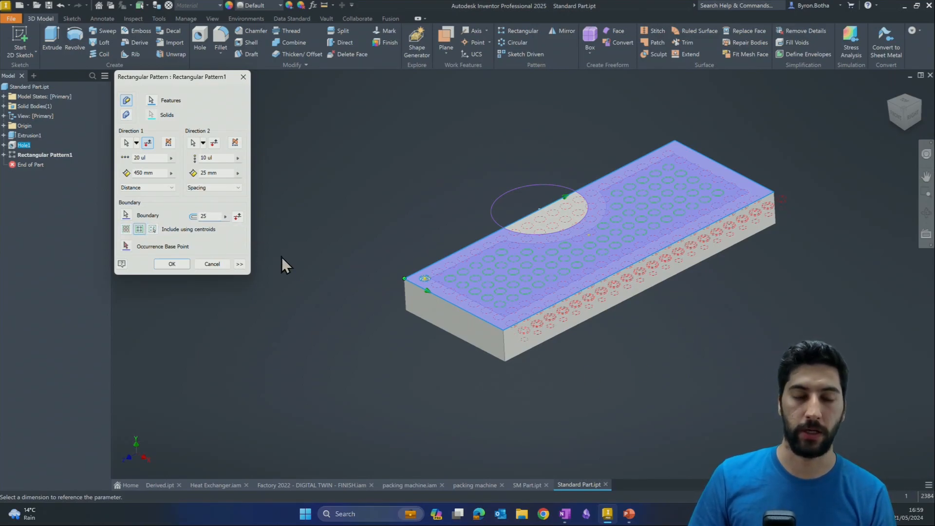
click(208, 215)
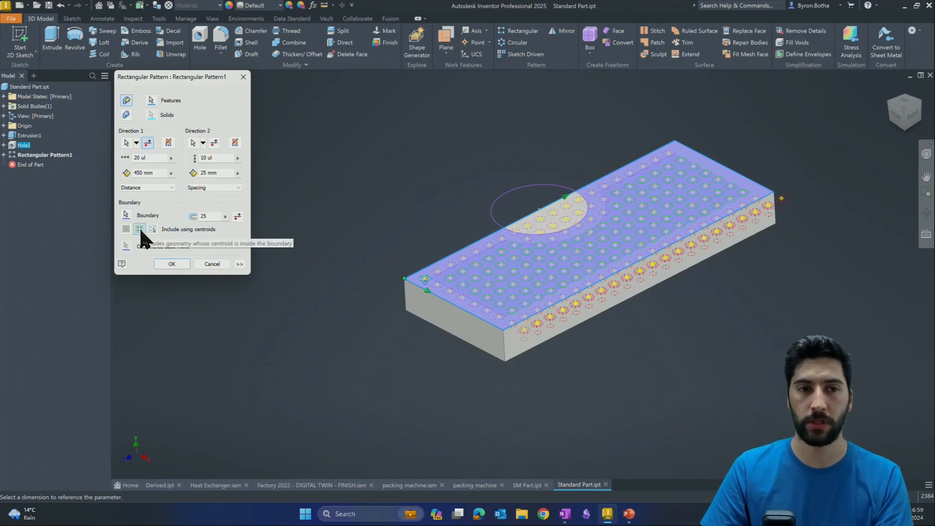
click(168, 266)
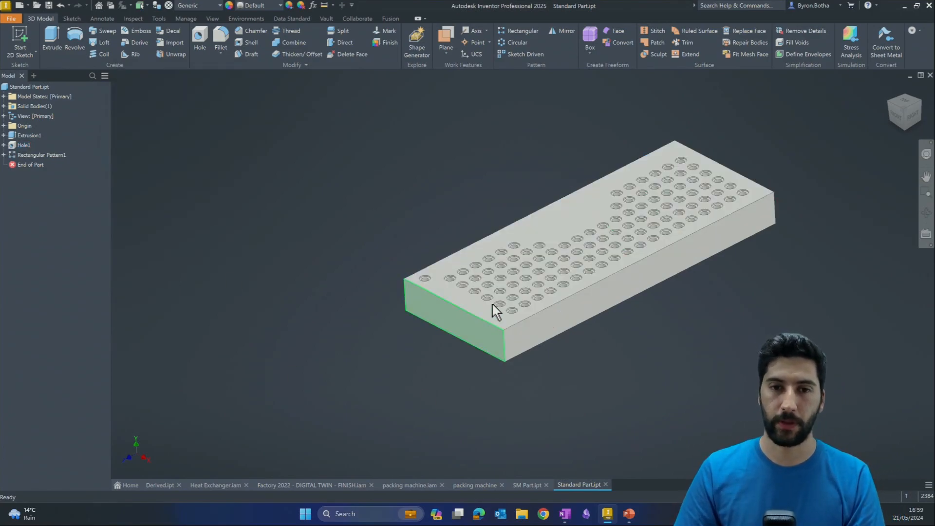
Step: Examine the bounded hole pattern from several angles and look through its occurrences in the model tree
scroll(492, 313, up, 3)
scroll(426, 273, down, 3)
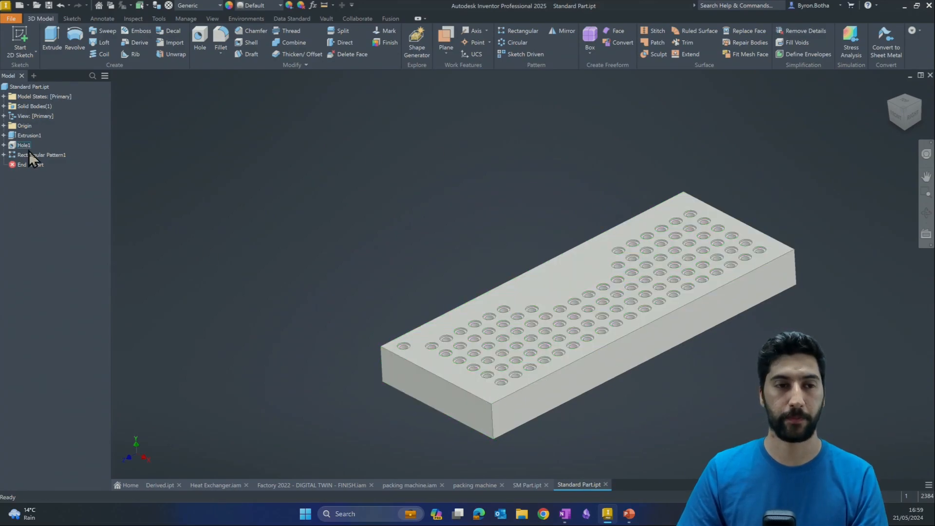
scroll(397, 343, down, 3)
shift+middle_drag(482, 382, 513, 344)
scroll(501, 349, down, 2)
scroll(501, 348, up, 3)
middle_drag(553, 289, 410, 294)
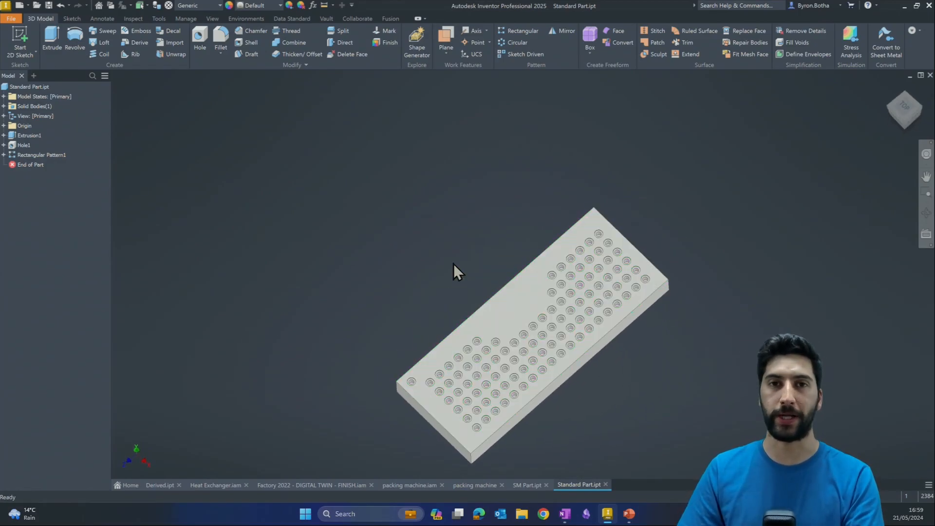
shift+middle_drag(462, 334, 535, 397)
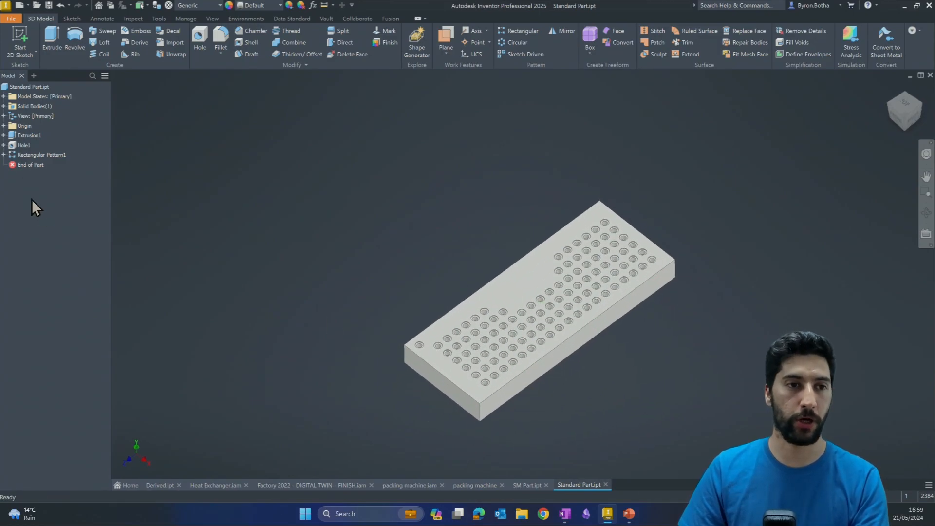
click(3, 155)
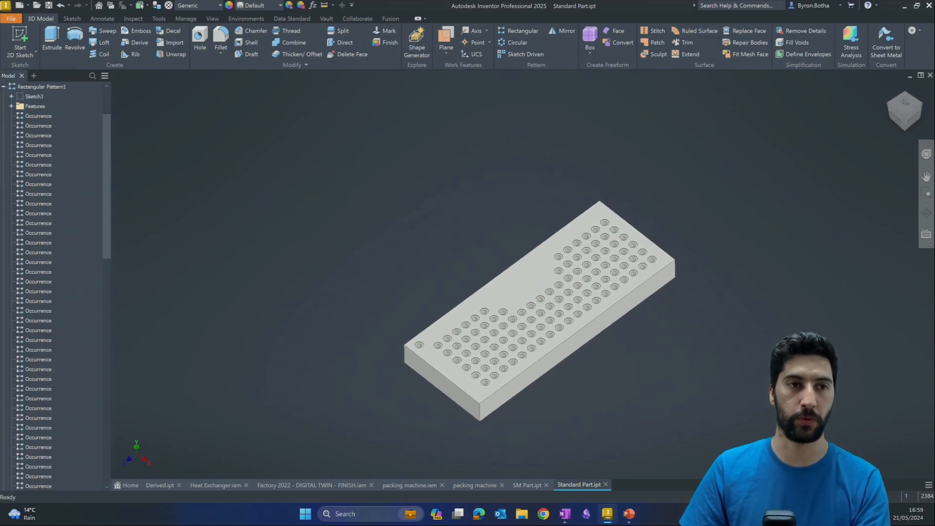
click(3, 86)
shift+middle_drag(375, 236, 419, 317)
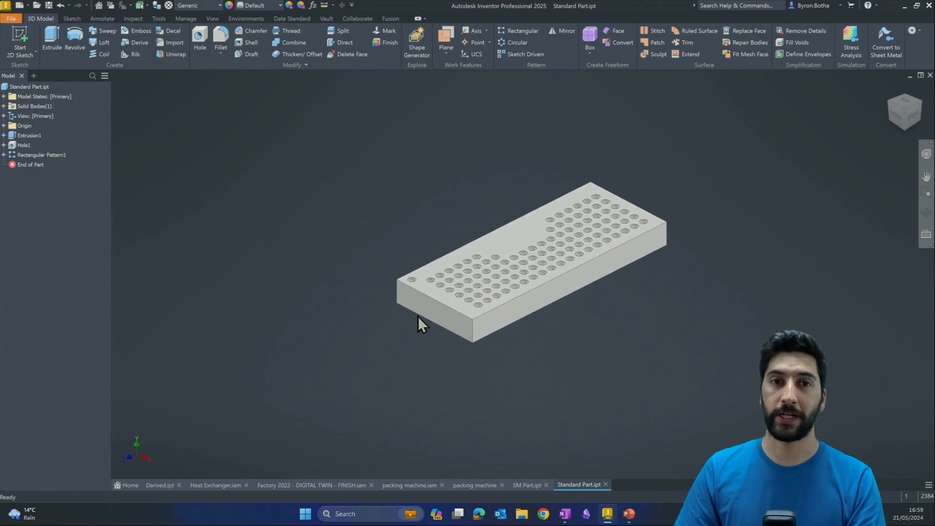
Step: Start a Finish, try body selection, return to face selection and include the block's perforated upper face
click(385, 44)
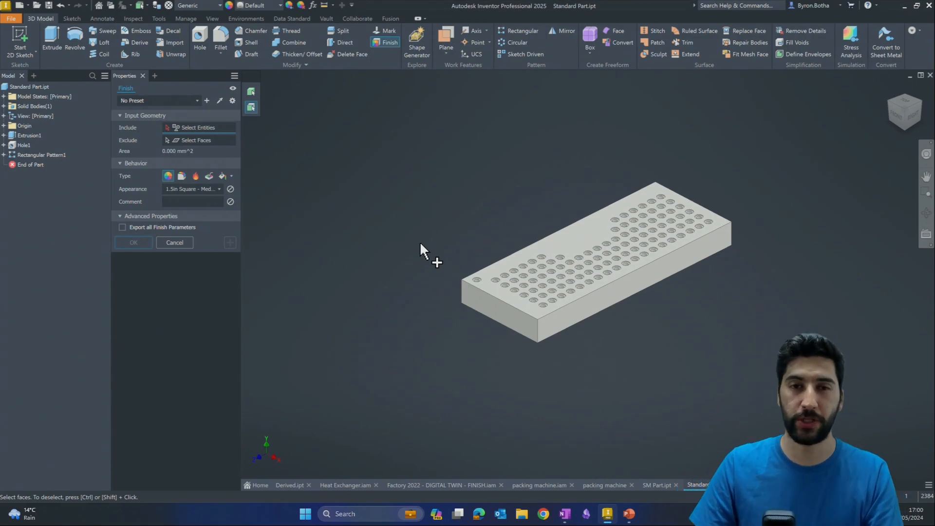
scroll(497, 271, up, 2)
scroll(405, 293, down, 1)
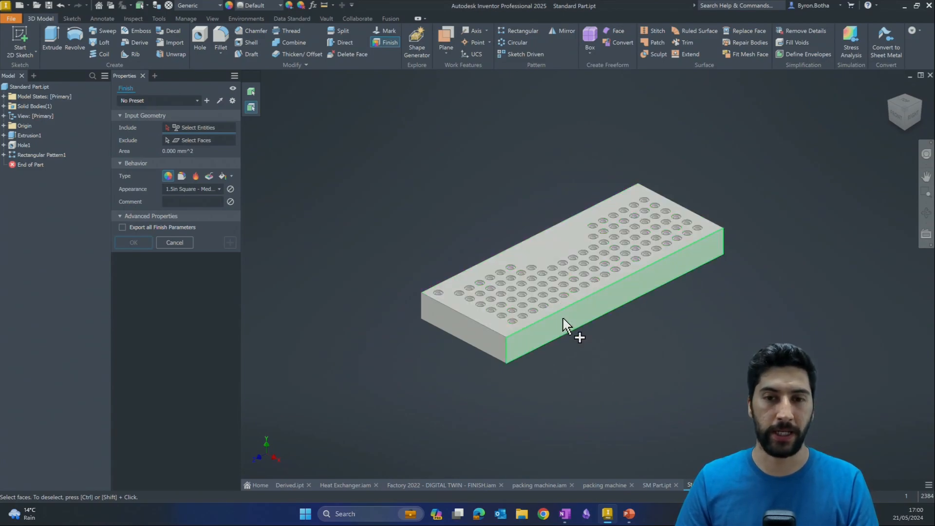
click(252, 93)
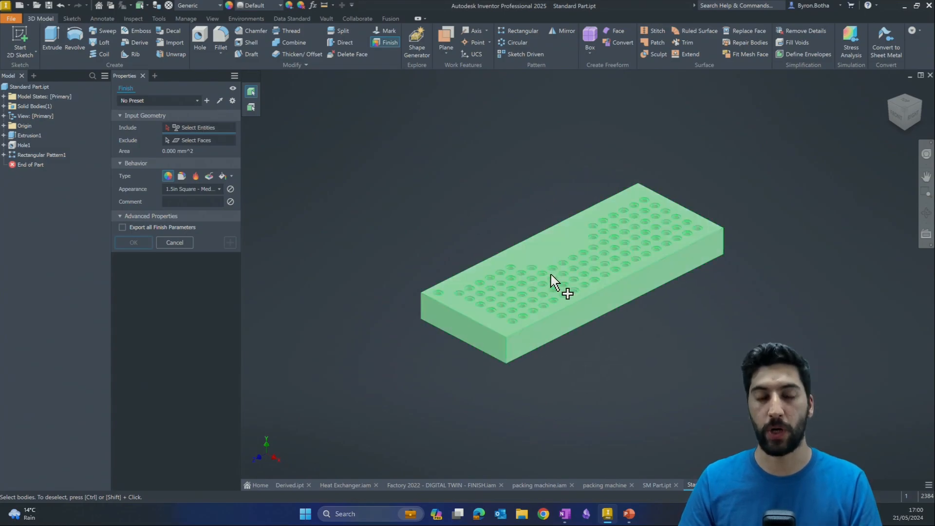
middle_drag(550, 280, 526, 300)
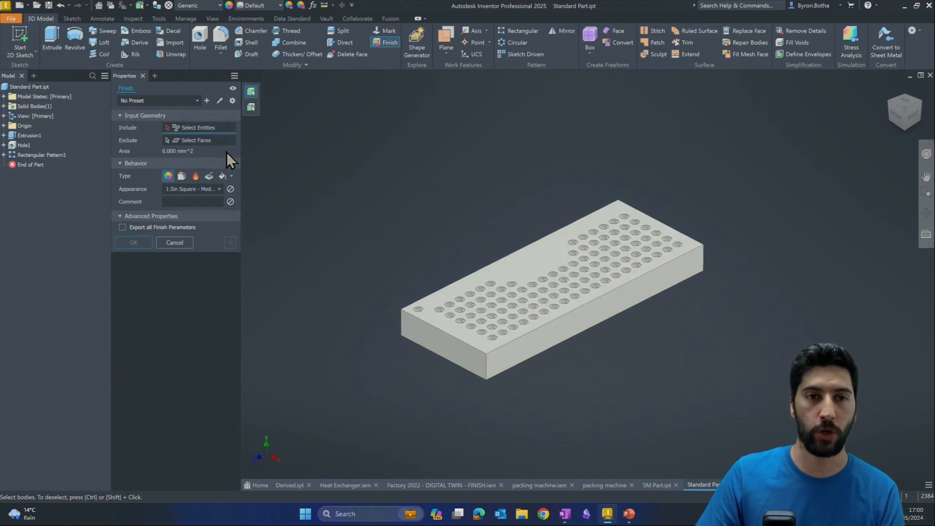
click(249, 108)
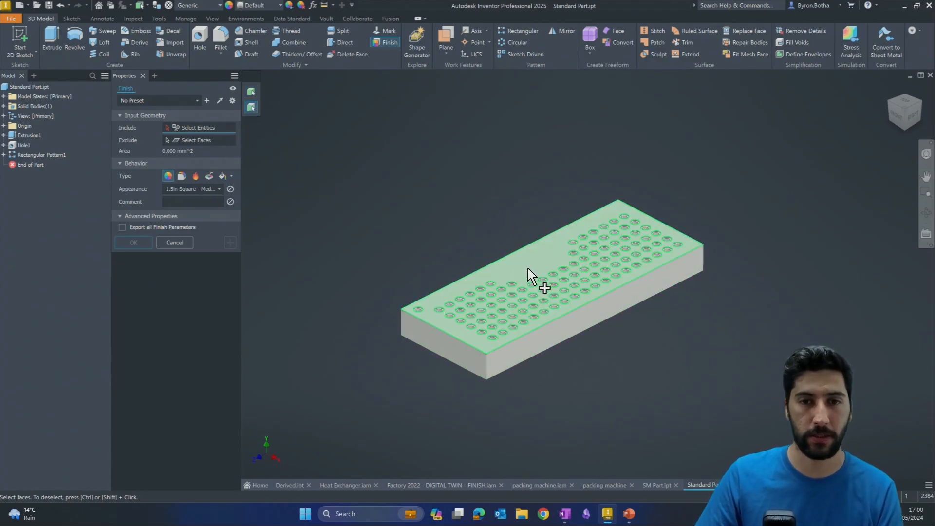
click(534, 273)
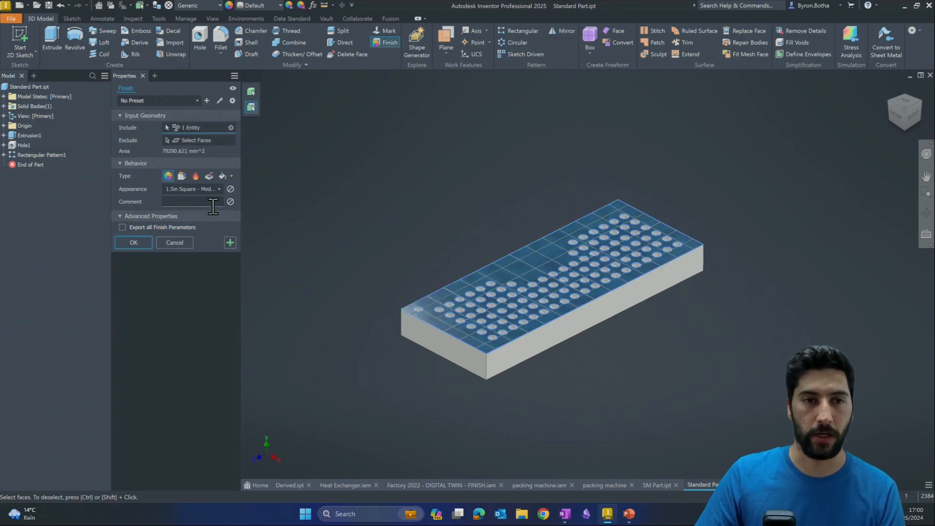
Step: Choose the finish type that offers abrasive processes such as grinding and set the process to Polishing
click(209, 176)
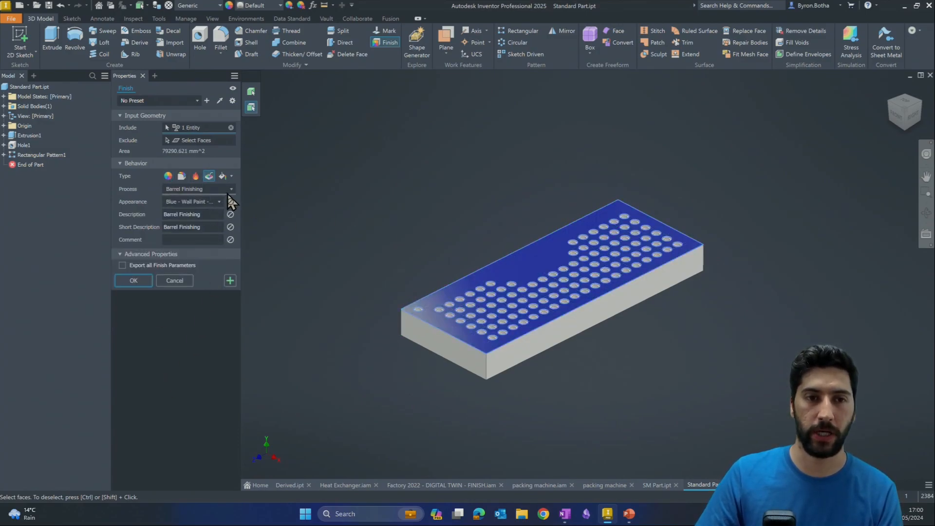
click(230, 190)
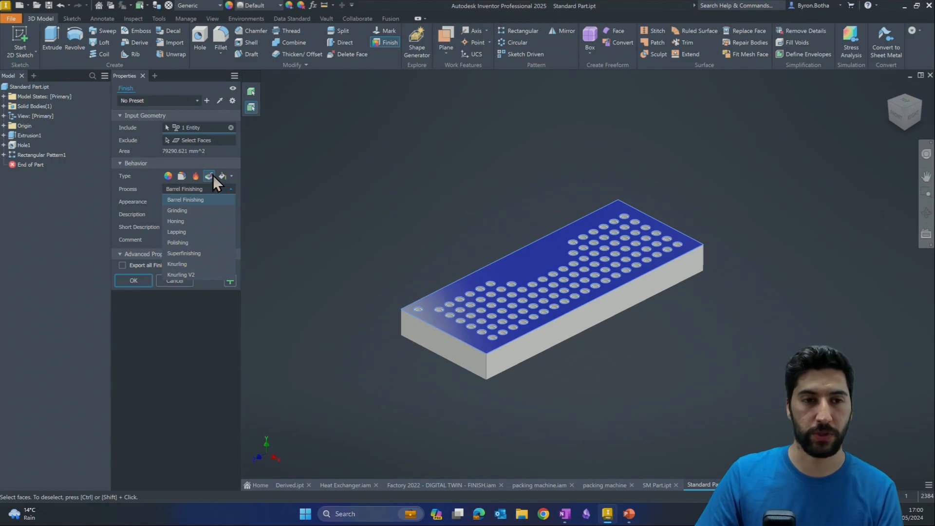
click(198, 243)
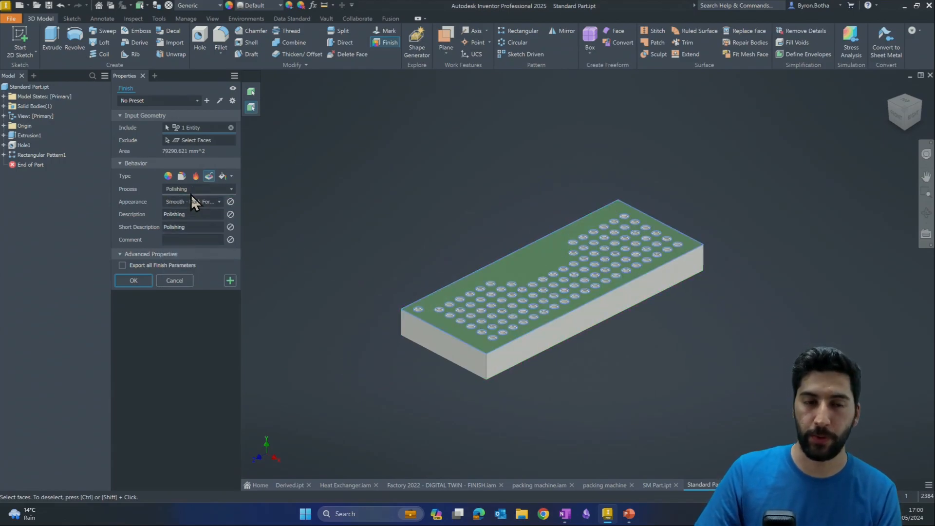
scroll(501, 313, down, 3)
scroll(588, 199, up, 3)
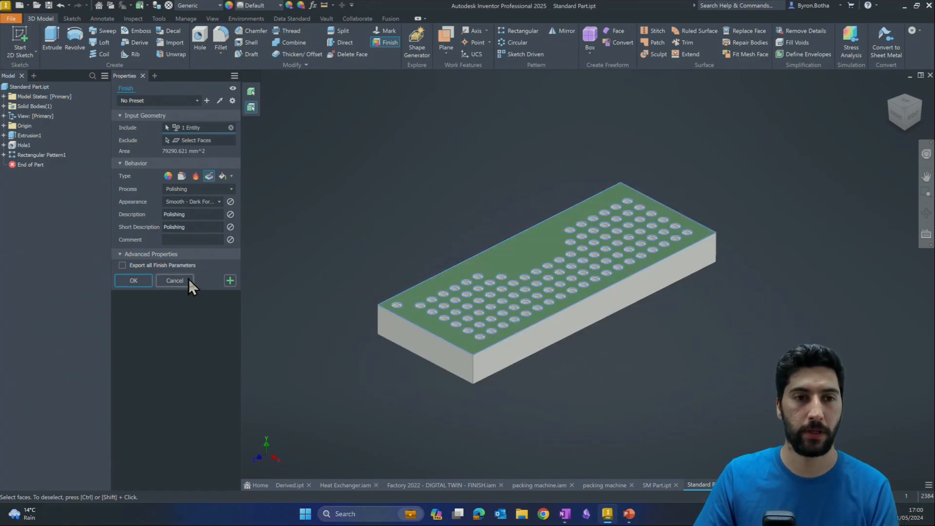
Step: Change the finish appearance to Polished Brushed and check it on the block's upper face
click(217, 202)
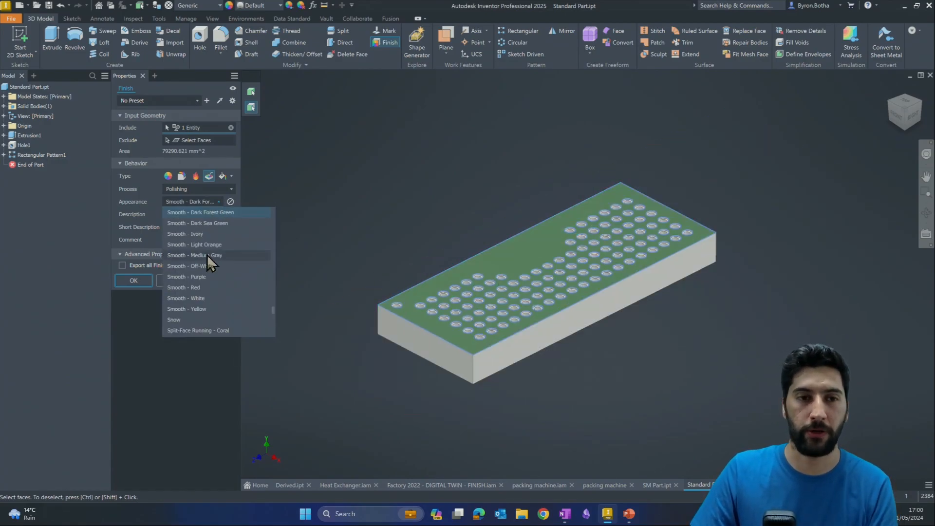
scroll(207, 256, up, 5)
scroll(214, 263, up, 10)
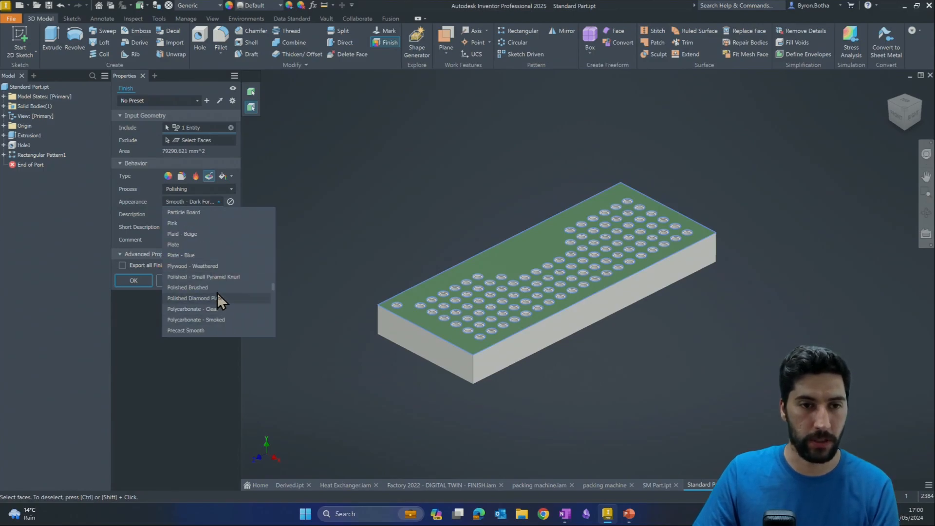
click(217, 289)
scroll(405, 292, down, 6)
scroll(405, 292, up, 8)
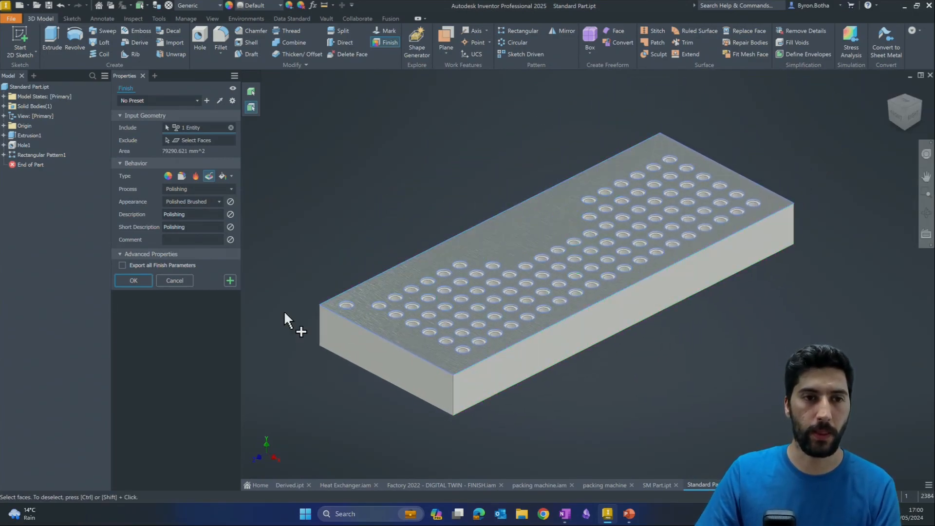
Step: Disable the finish's comment and short description, keep the Polishing description, and create the finish
click(195, 214)
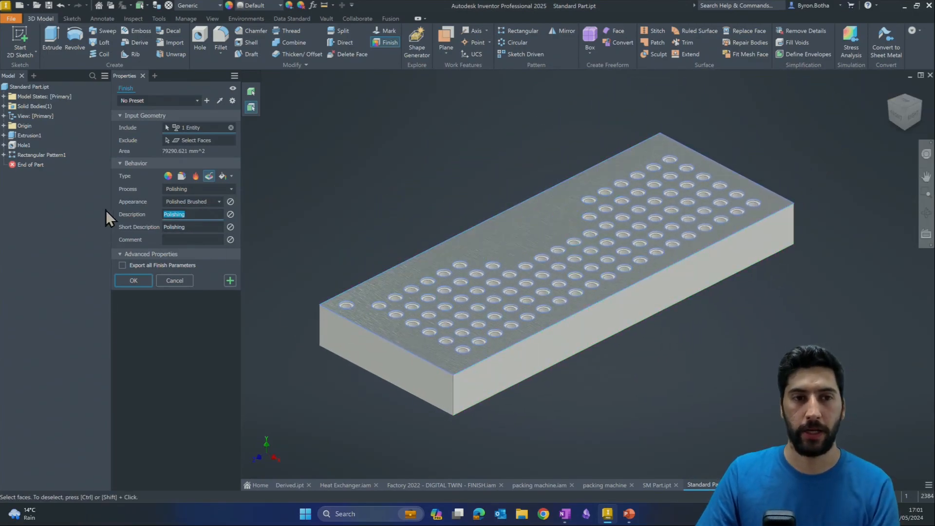
key(Tab)
drag(107, 236, 240, 238)
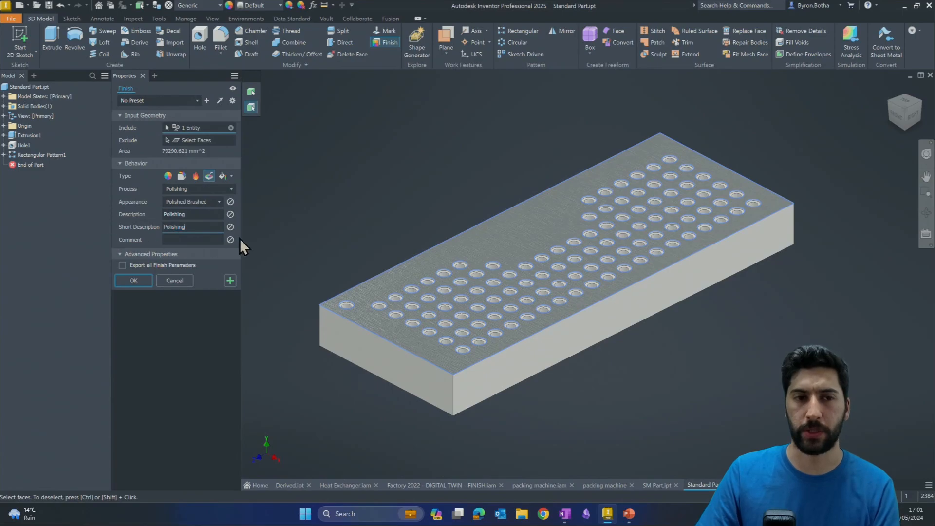
click(230, 239)
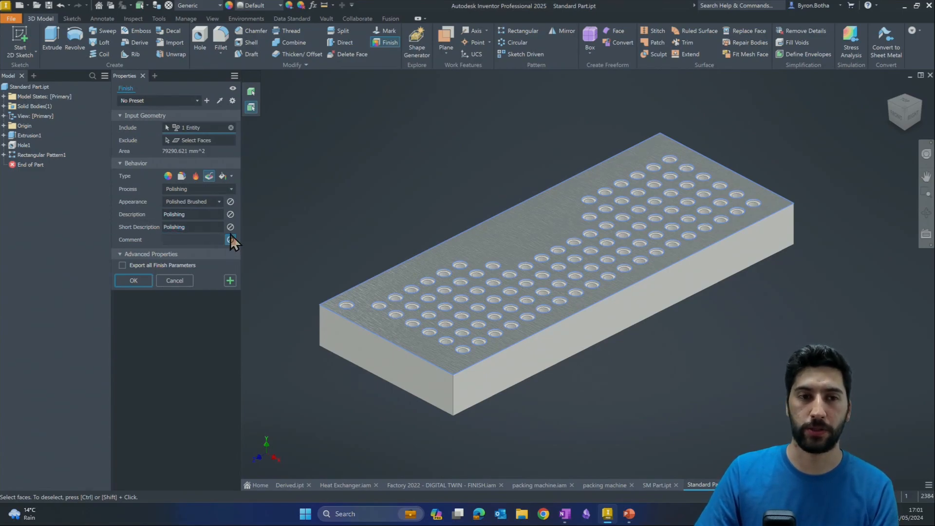
click(230, 227)
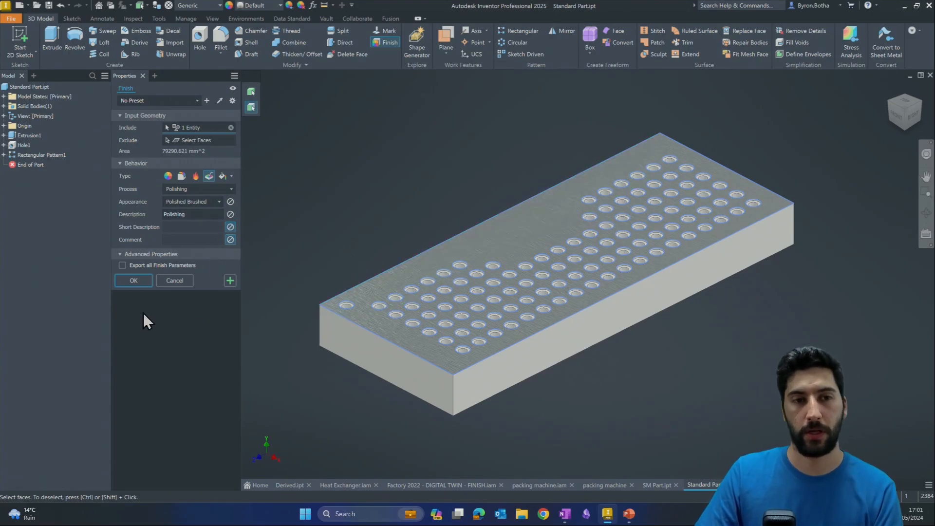
click(135, 280)
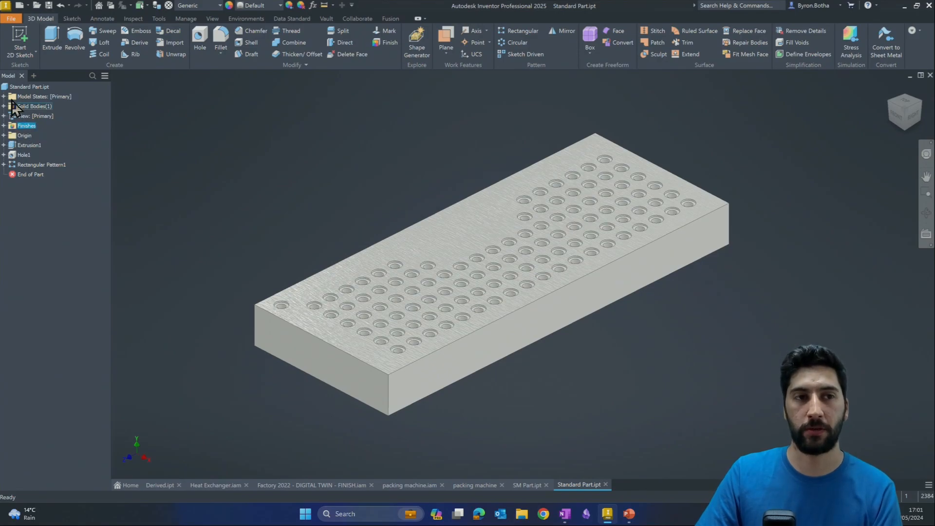
Step: Expand the Finishes folder, highlight the face covered by the new finish, and clear the selection
click(4, 126)
click(30, 135)
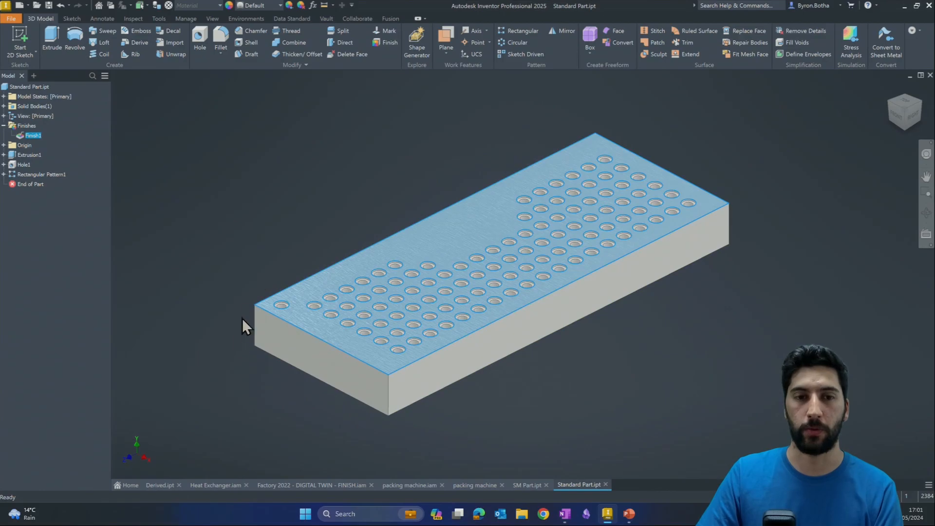
click(235, 340)
click(33, 138)
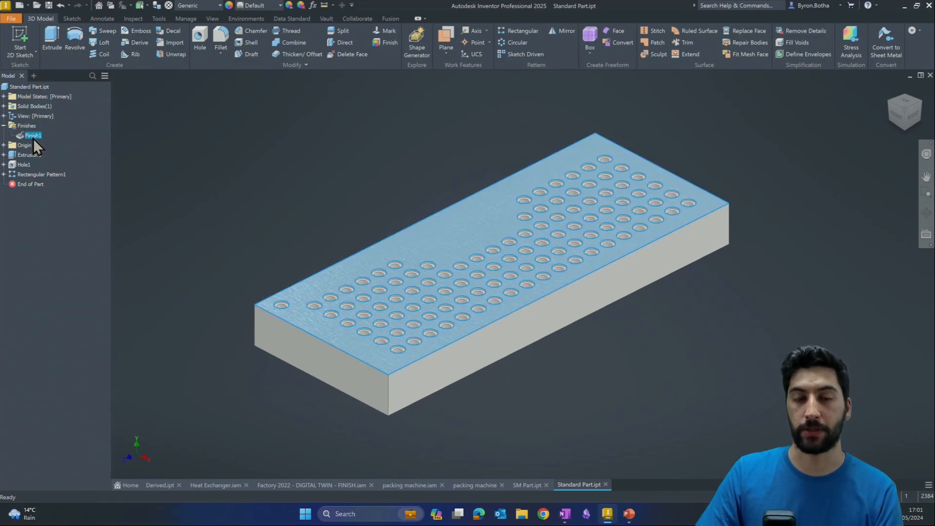
mouse_move(184, 194)
middle_down()
mouse_move(248, 191)
mouse_move(175, 186)
middle_up()
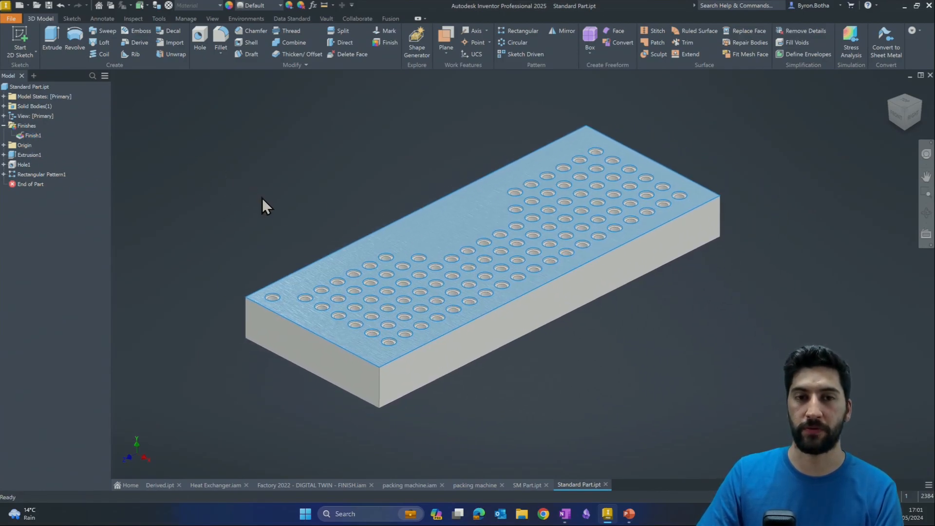
click(262, 198)
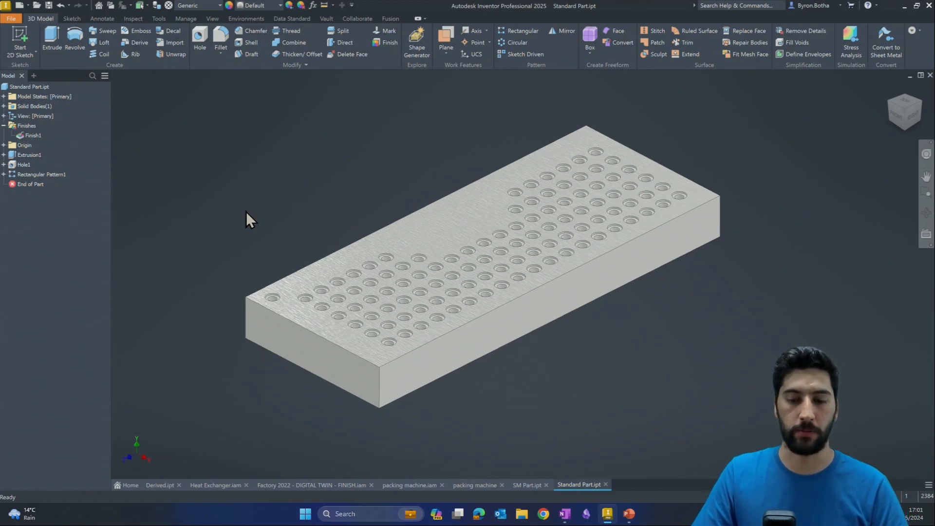
Step: Start a new finish and copy its properties from the existing polishing finish on the block's upper face
scroll(515, 299, down, 3)
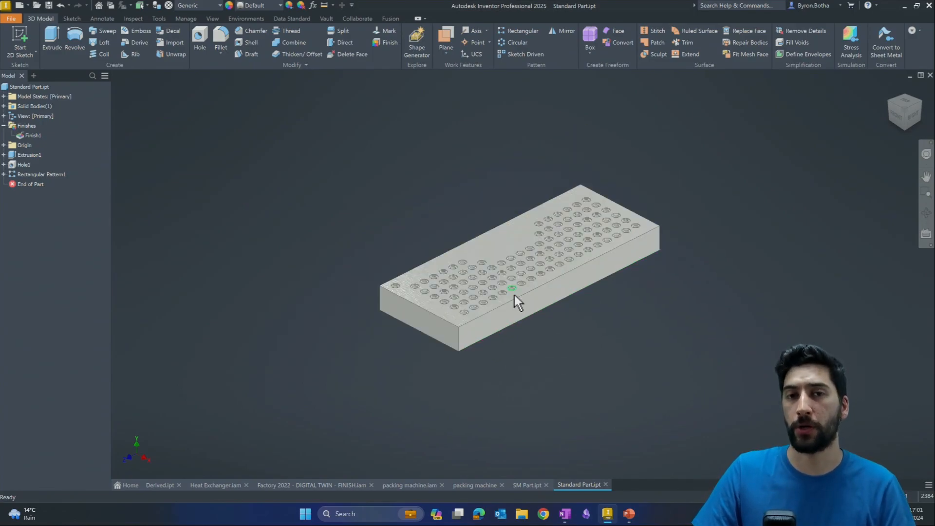
middle_drag(515, 298, 532, 281)
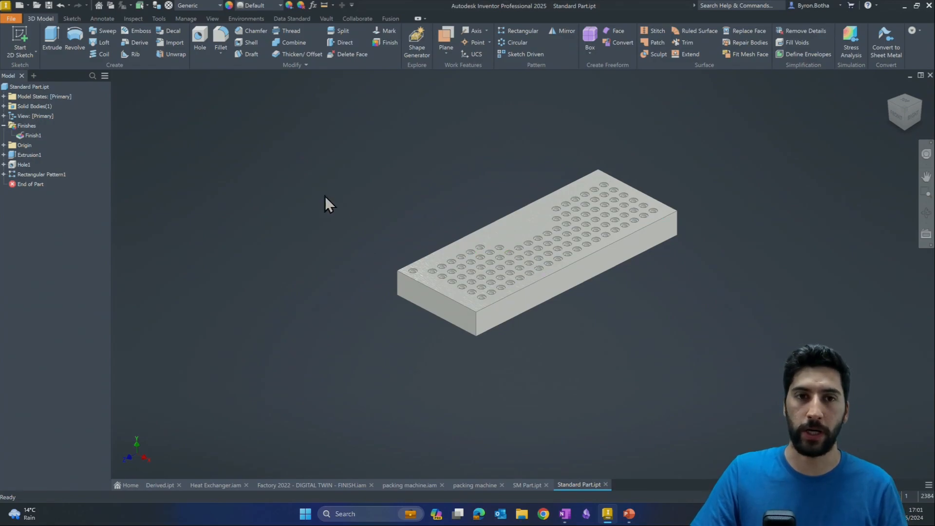
click(378, 43)
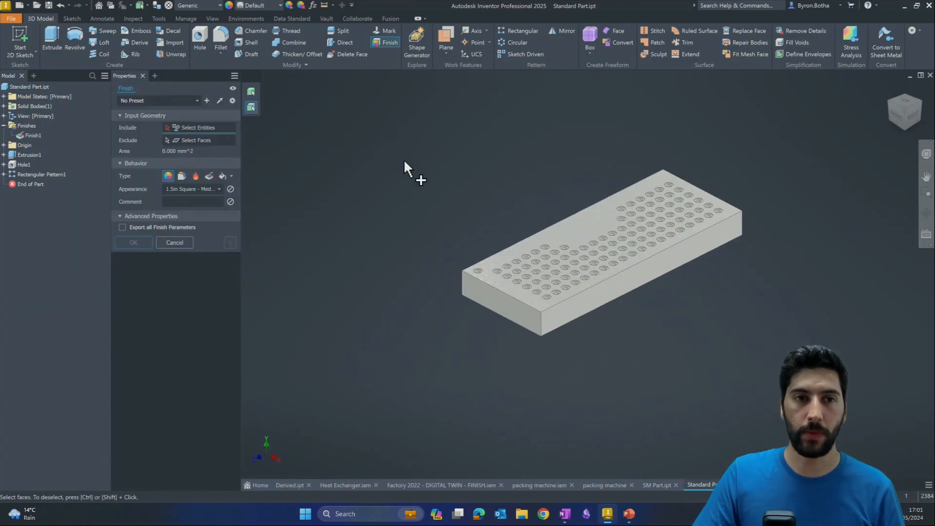
click(220, 103)
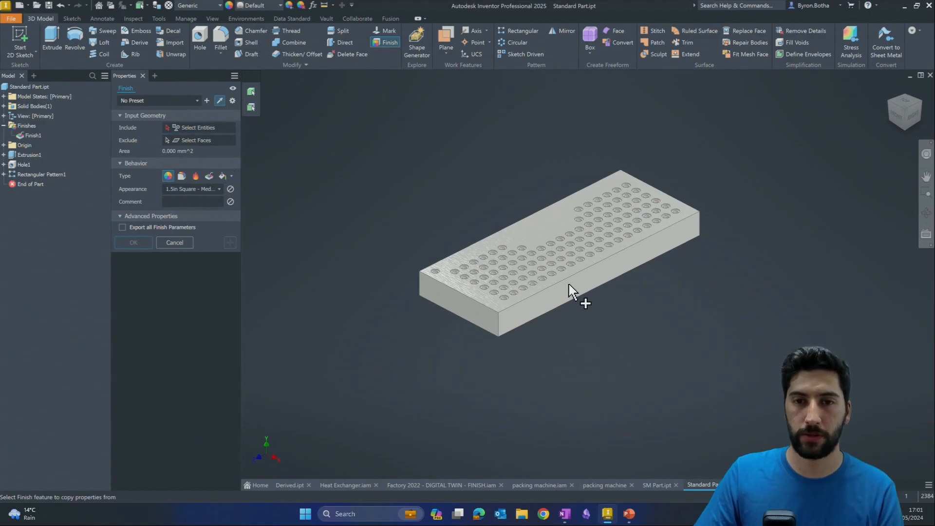
mouse_move(536, 364)
shift+middle_down()
mouse_move(532, 330)
mouse_move(527, 364)
shift+middle_up()
scroll(527, 361, down, 2)
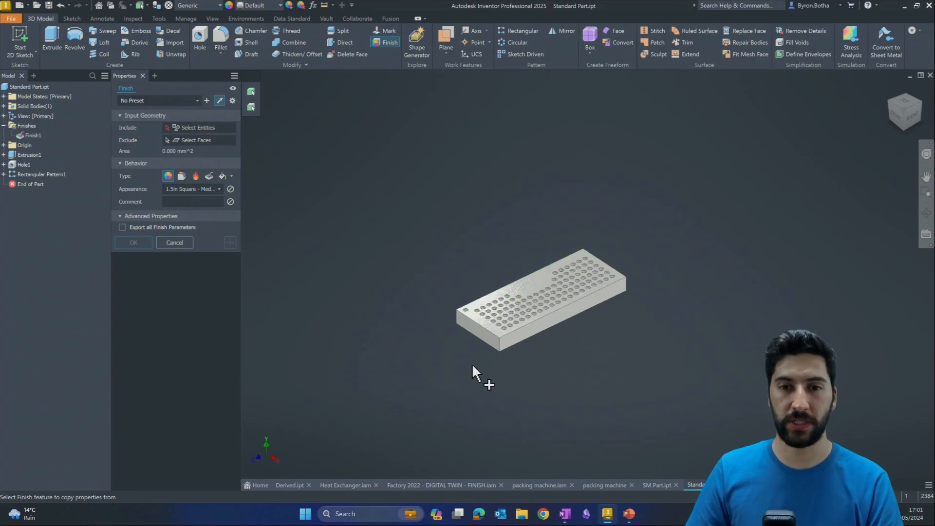
scroll(487, 341, up, 3)
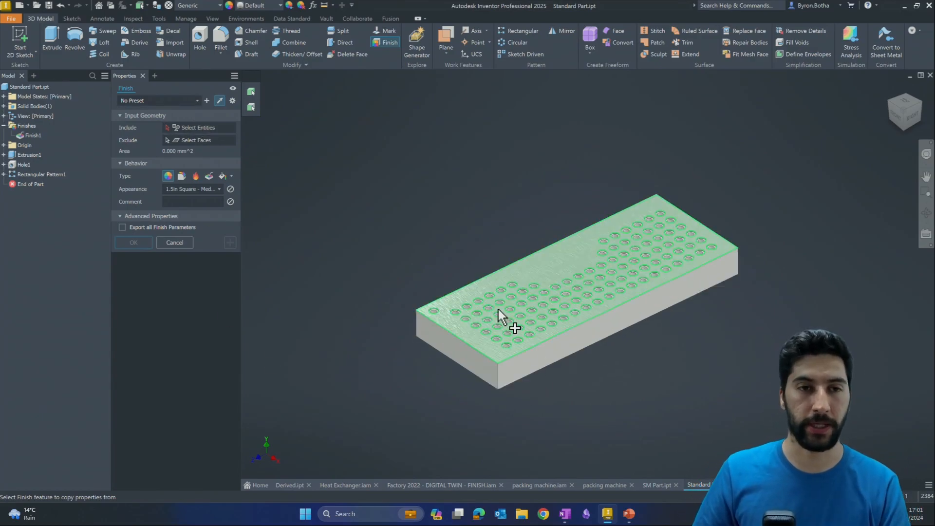
click(558, 265)
Step: Apply the copied polishing finish to the block's underside and create it
shift+middle_drag(444, 375, 535, 418)
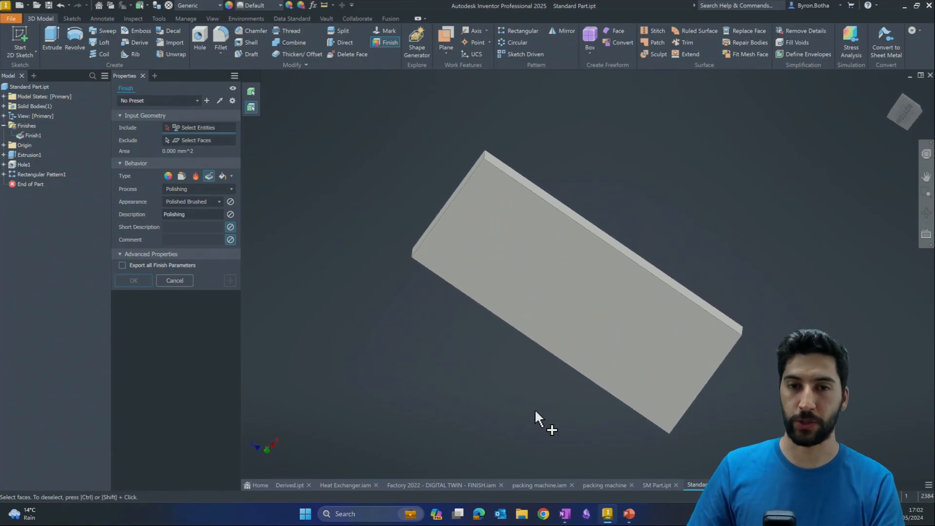
click(496, 209)
mouse_move(414, 137)
shift+middle_down()
mouse_move(410, 212)
mouse_move(411, 136)
shift+middle_up()
scroll(522, 237, up, 5)
scroll(522, 237, down, 3)
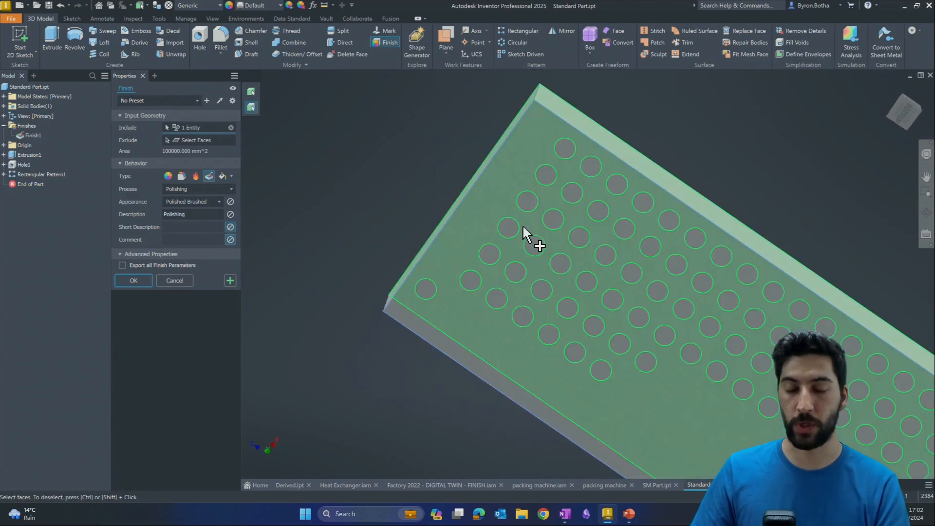
shift+middle_drag(526, 235, 541, 335)
scroll(506, 265, down, 5)
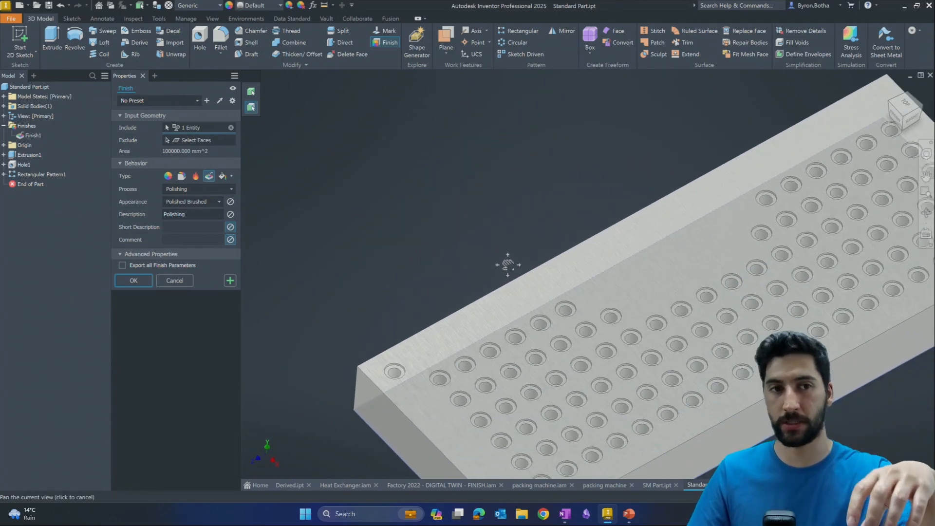
shift+middle_drag(507, 265, 526, 282)
scroll(497, 254, down, 2)
scroll(505, 279, up, 3)
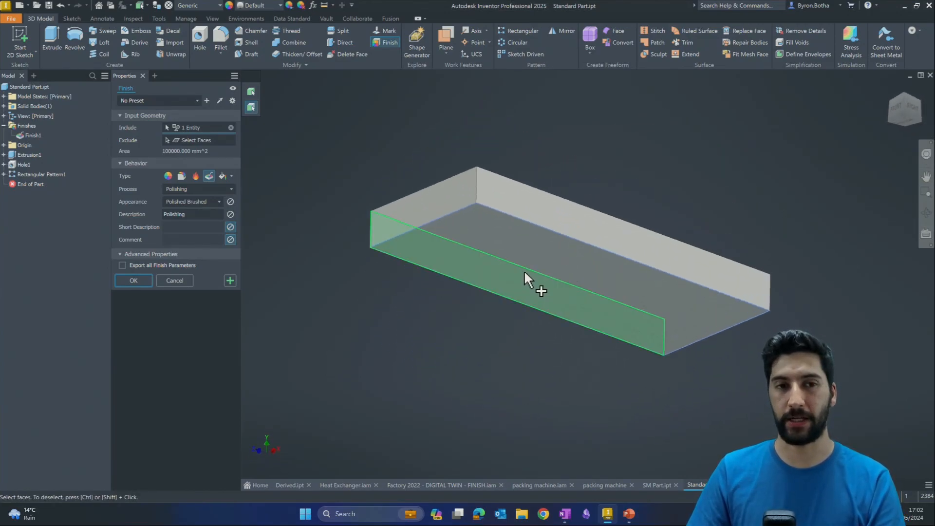
click(136, 281)
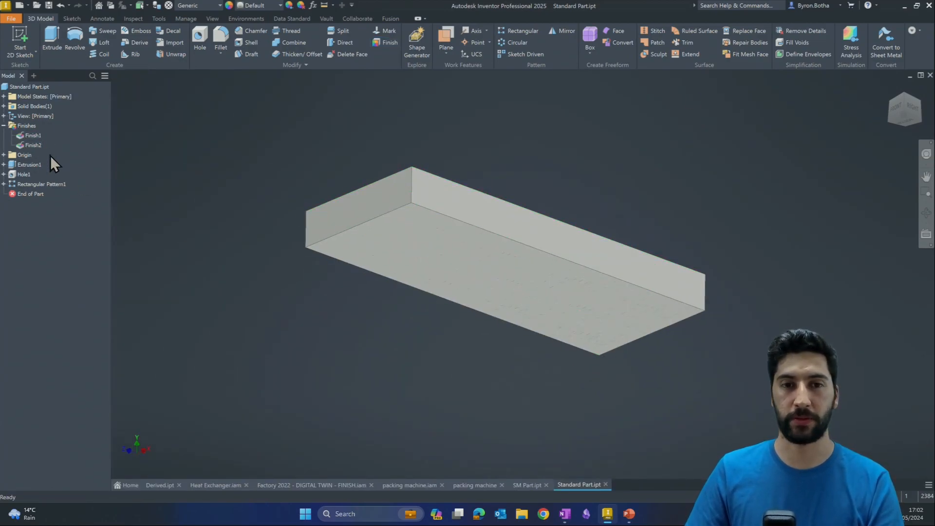
shift+middle_drag(244, 243, 273, 282)
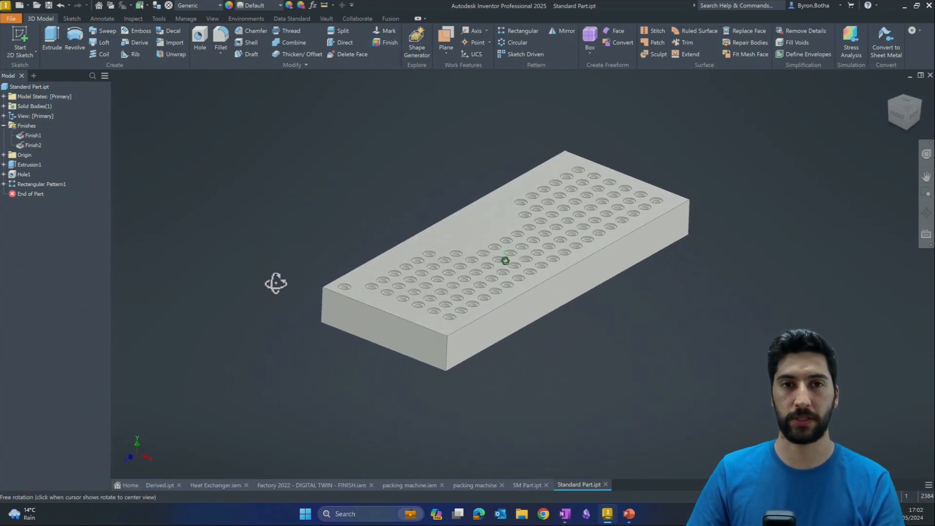
Step: Reopen the underside's finish for editing and open the finish library location in a maximized window
double_click(28, 146)
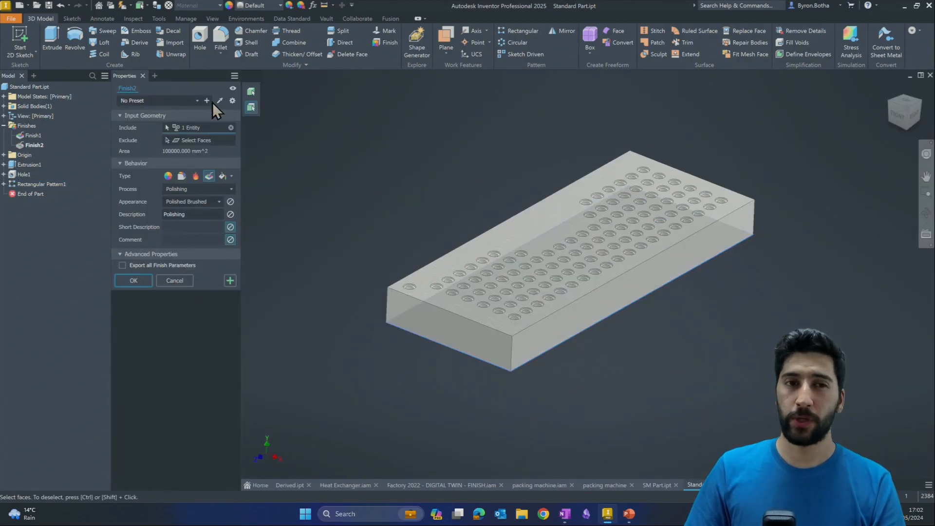
click(234, 76)
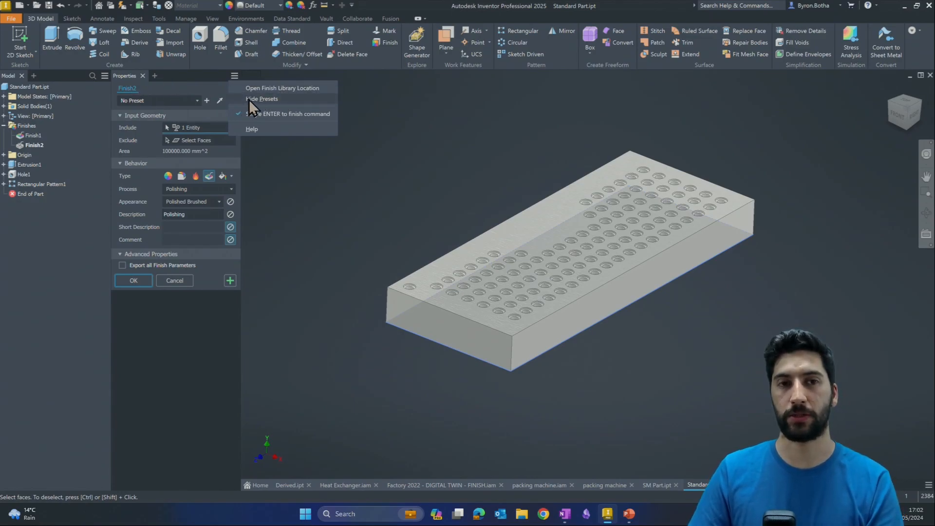
click(282, 89)
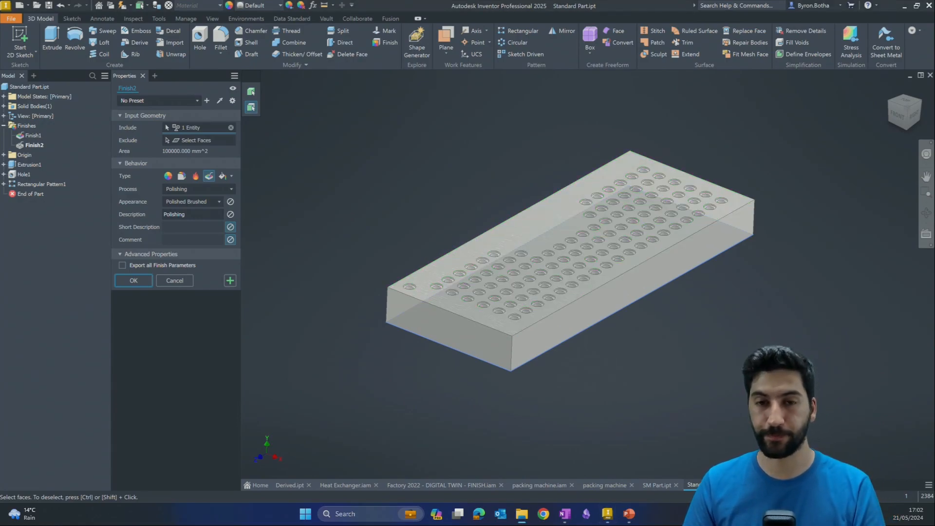
drag(446, 323, 489, 146)
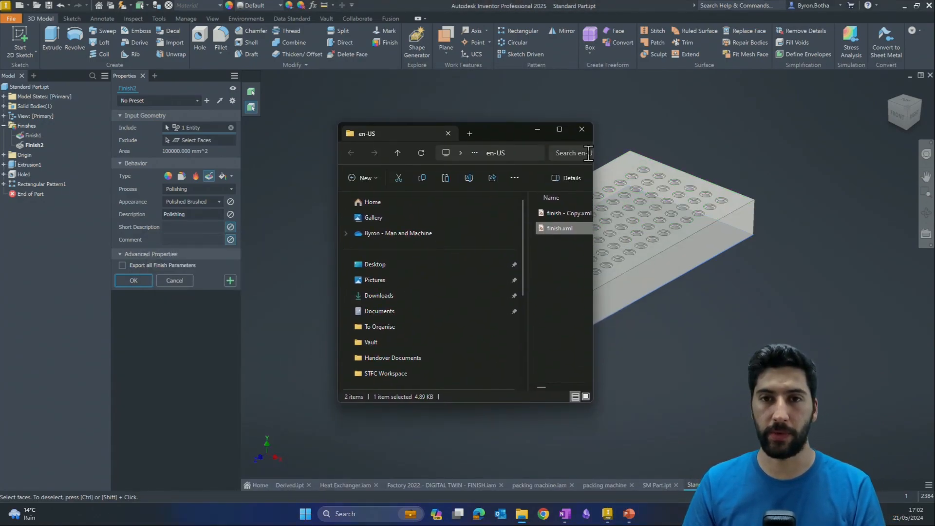
click(559, 129)
Step: Open finish.xml from the en-US folder in Visual Studio Code and maximize the editor
right_click(242, 101)
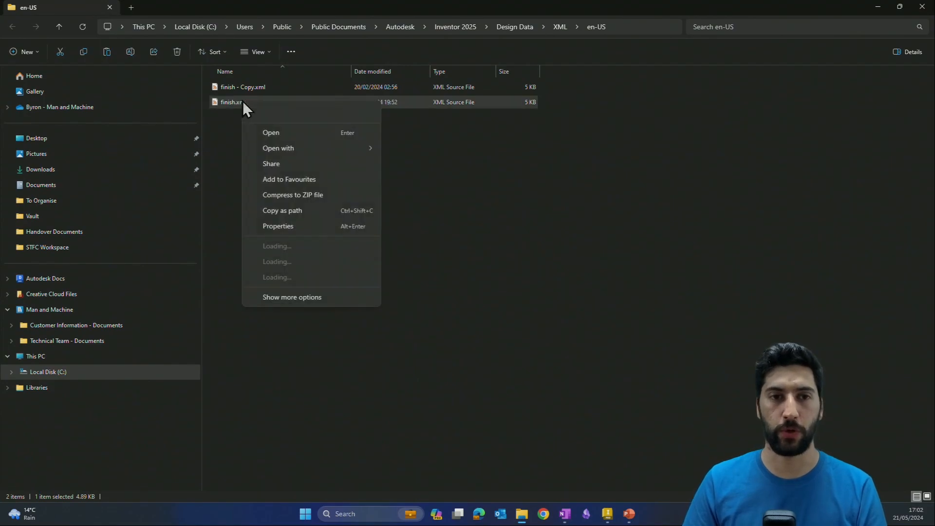
click(280, 132)
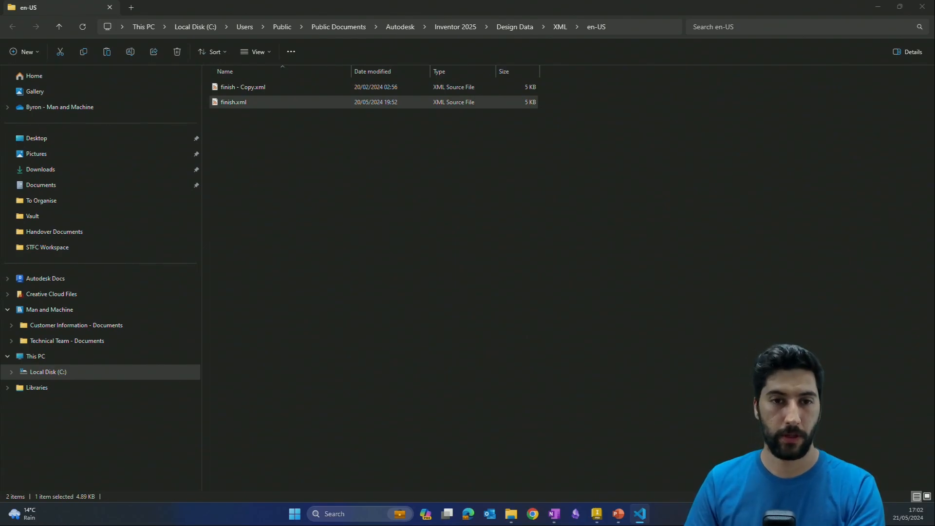
drag(438, 521, 563, 91)
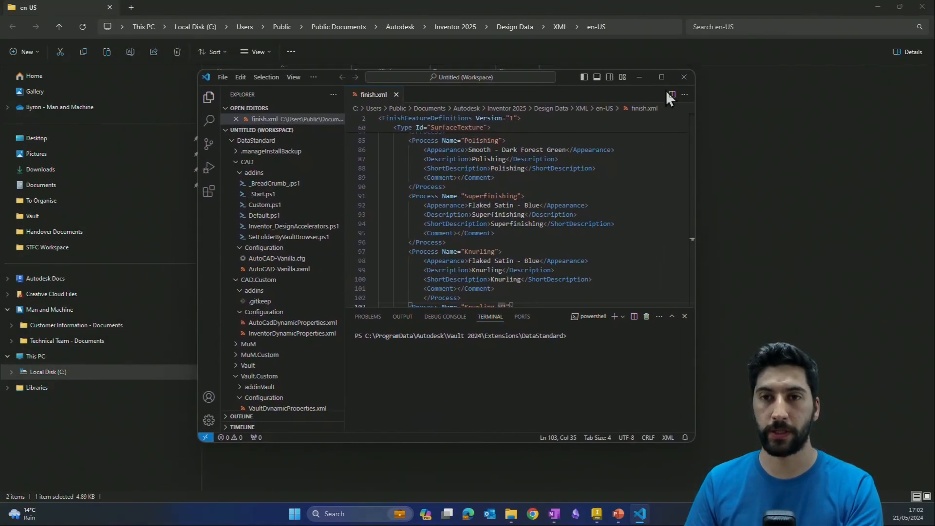
click(660, 78)
Step: Duplicate the complete Polishing process block directly below the original in the SurfaceTexture section
scroll(253, 267, down, 1)
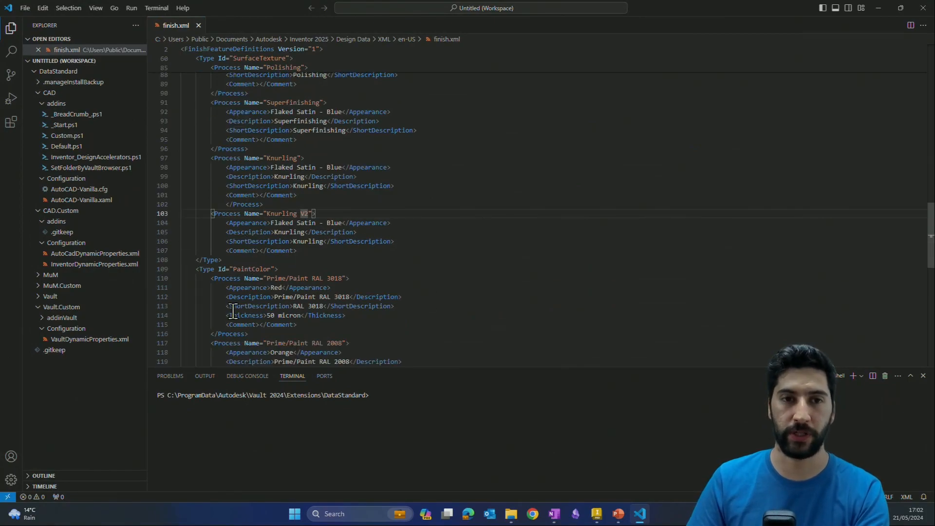
scroll(263, 311, up, 3)
scroll(255, 278, up, 2)
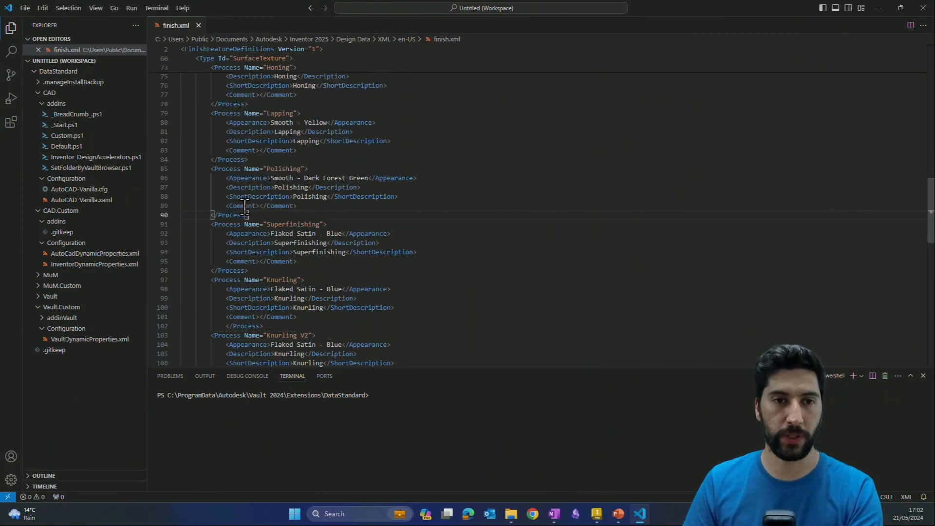
drag(249, 214, 209, 171)
key(ctrl+c)
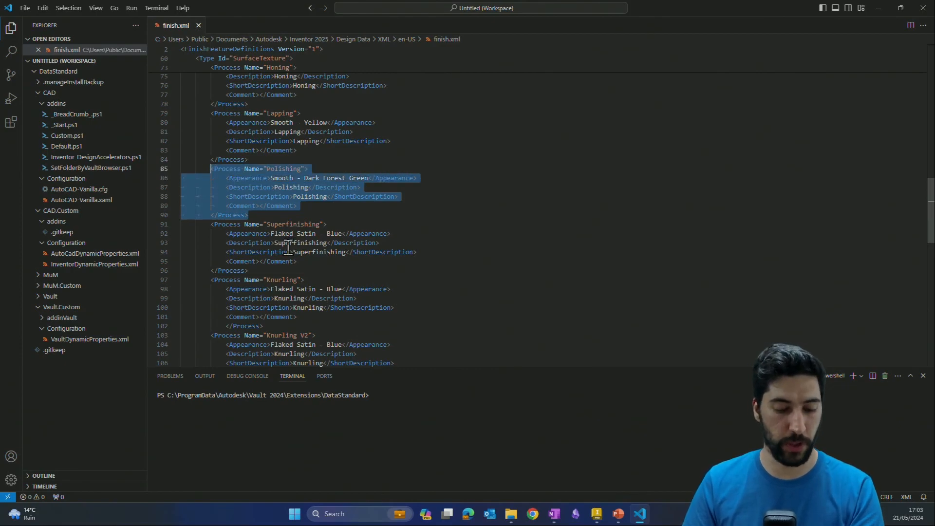
key(Right)
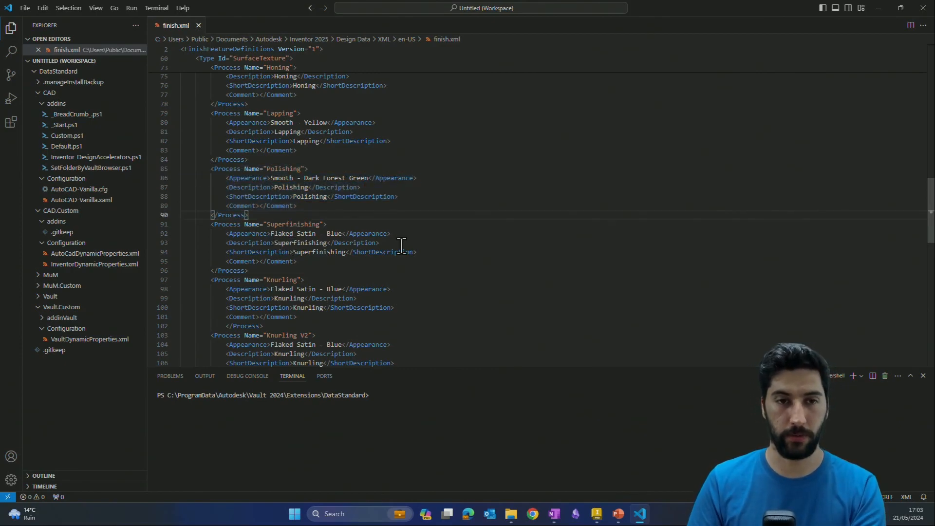
key(Return)
key(ctrl+v)
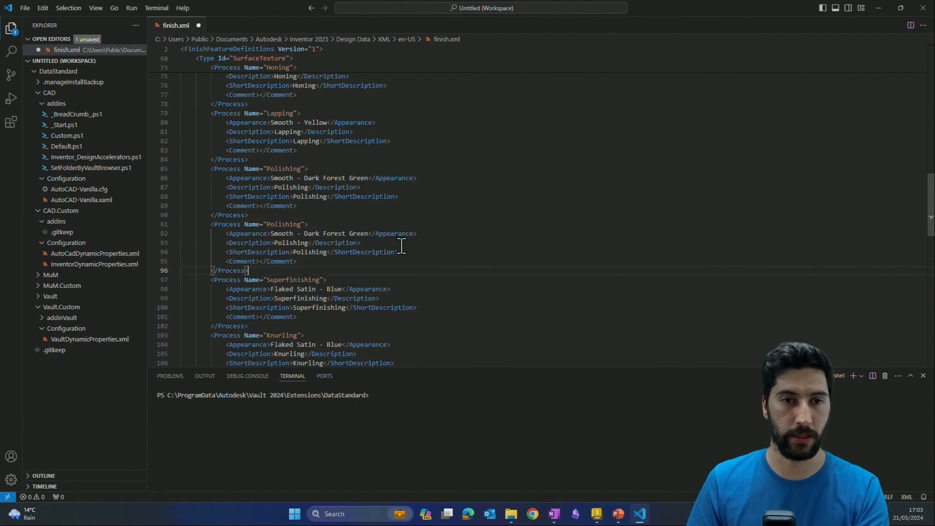
Step: Rename the duplicated process Polishing V2 and save finish.xml
click(300, 224)
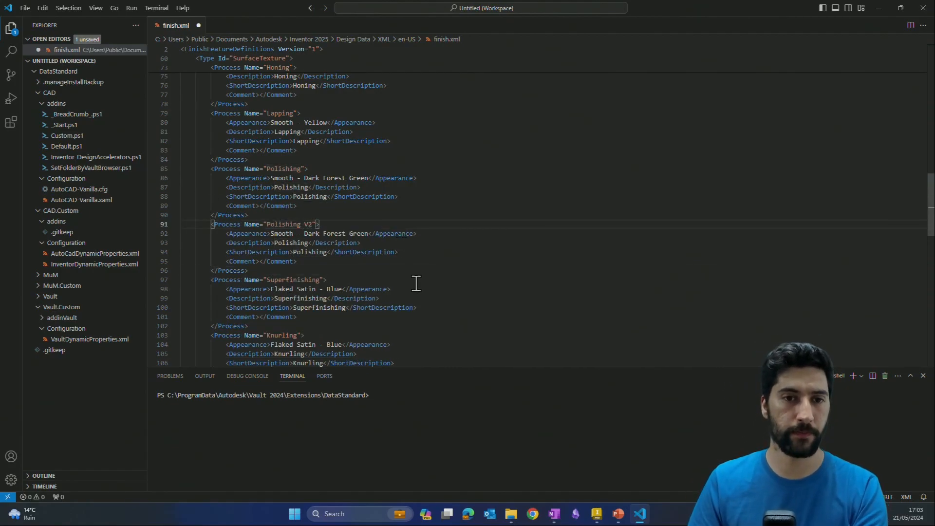
click(327, 252)
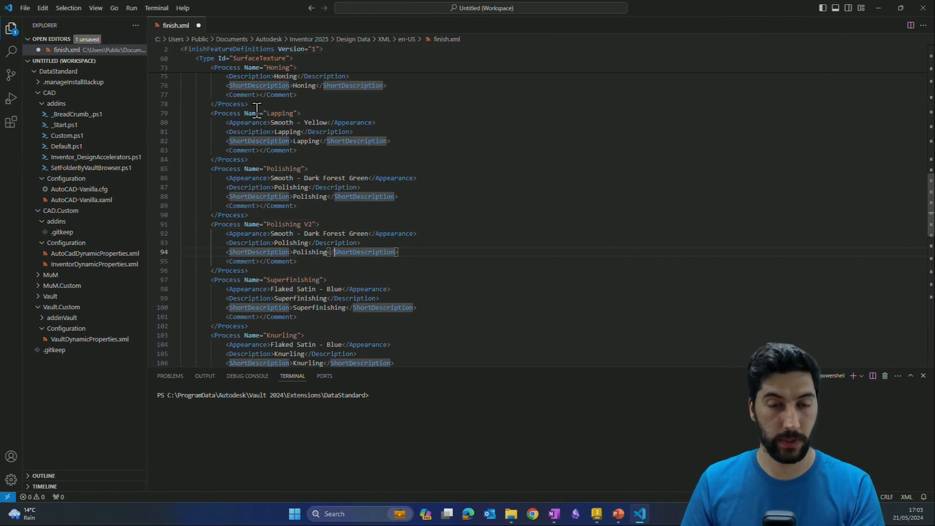
key(ctrl+s)
scroll(322, 215, up, 3)
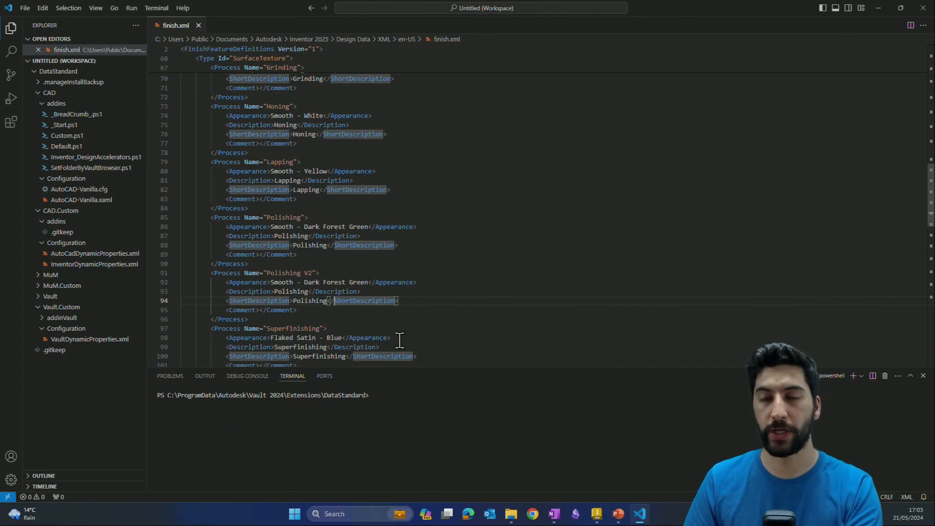
scroll(317, 128, down, 1)
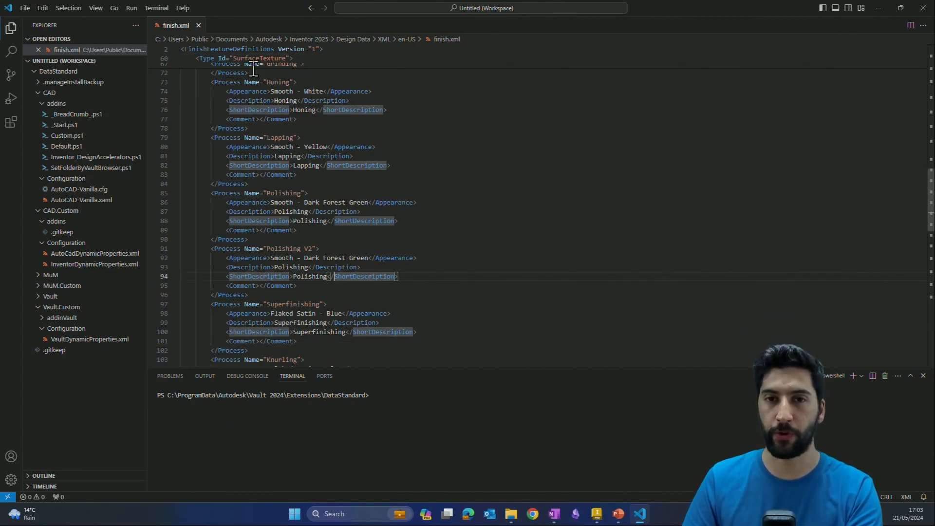
Step: Leave the code editor, switch back to Inventor and accept the open finish edit
drag(709, 38, 697, 49)
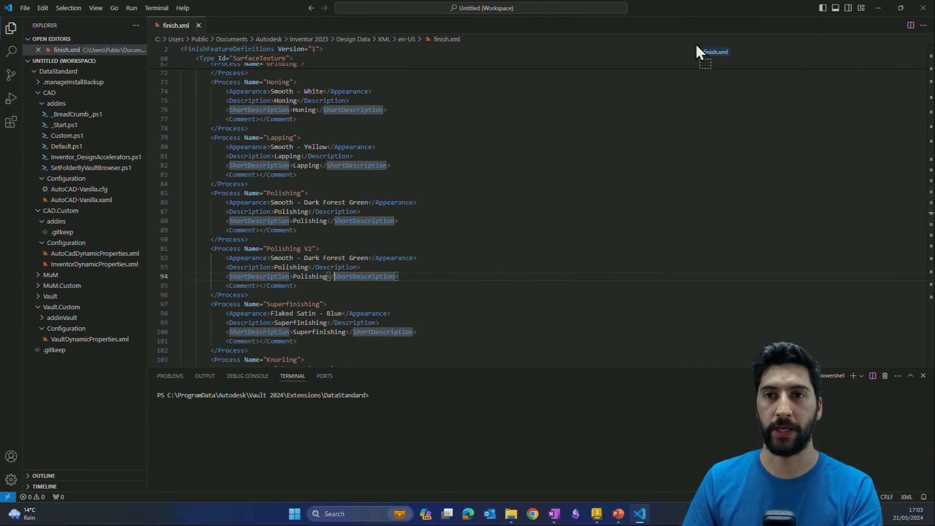
drag(652, 3, 664, 90)
click(861, 92)
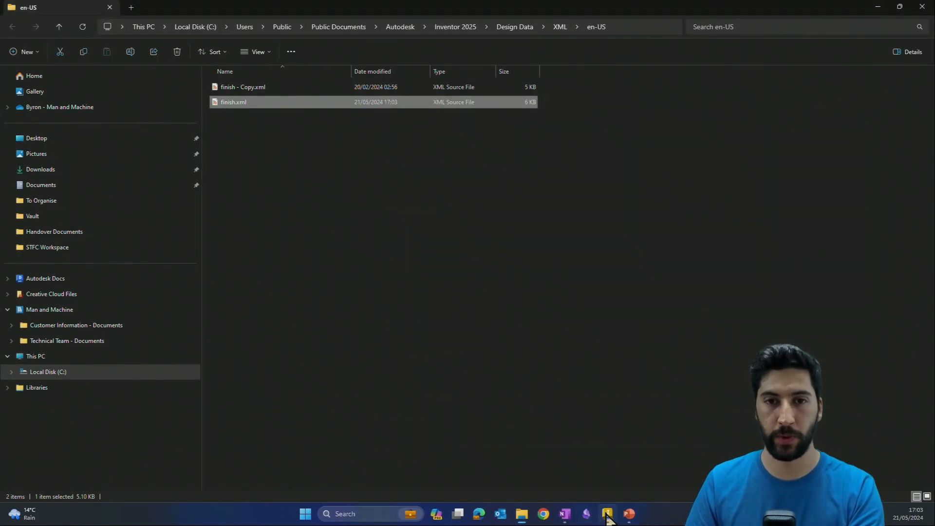
click(596, 514)
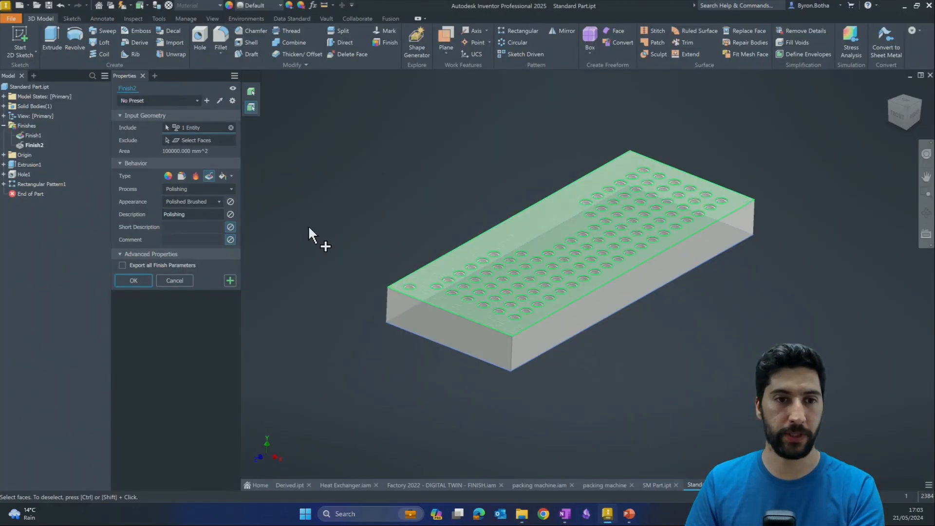
click(142, 279)
Step: Start a surface texture finish on the plate's short end face, using the Polishing V2 process
click(383, 45)
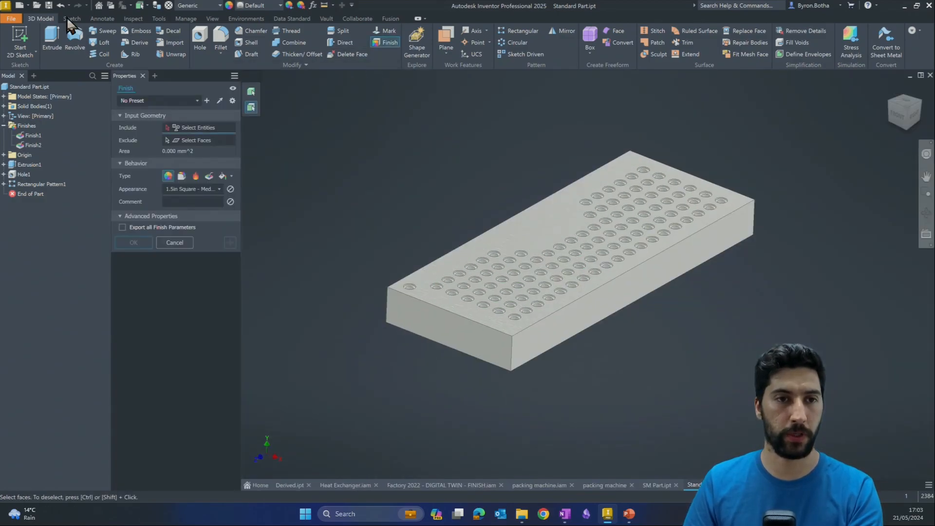
click(418, 312)
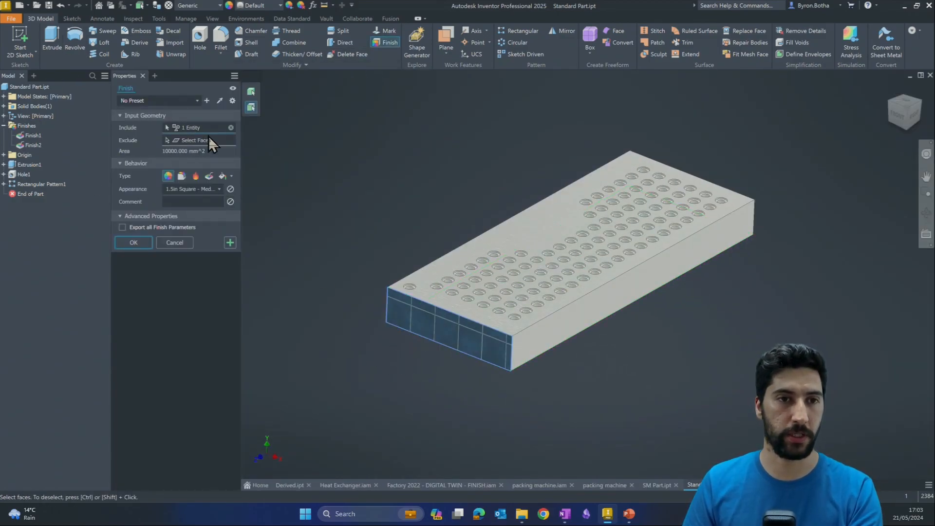
click(209, 176)
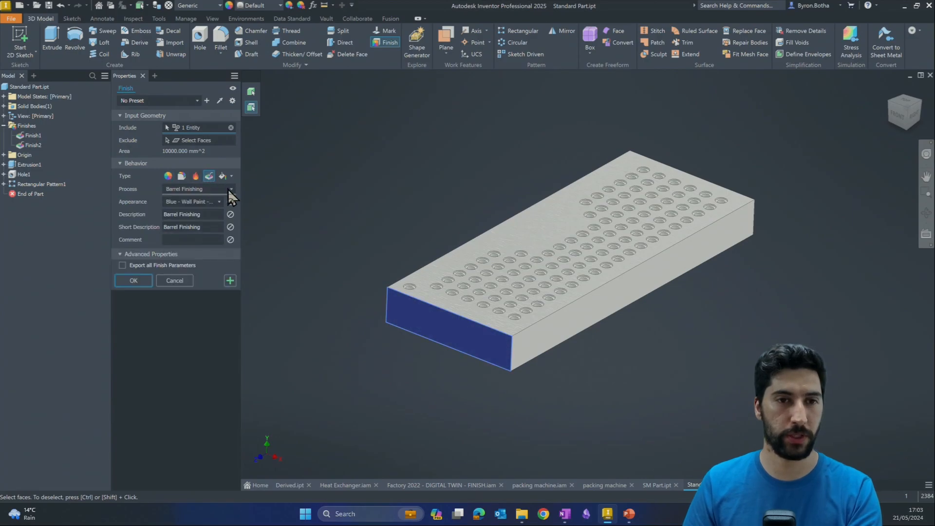
click(229, 189)
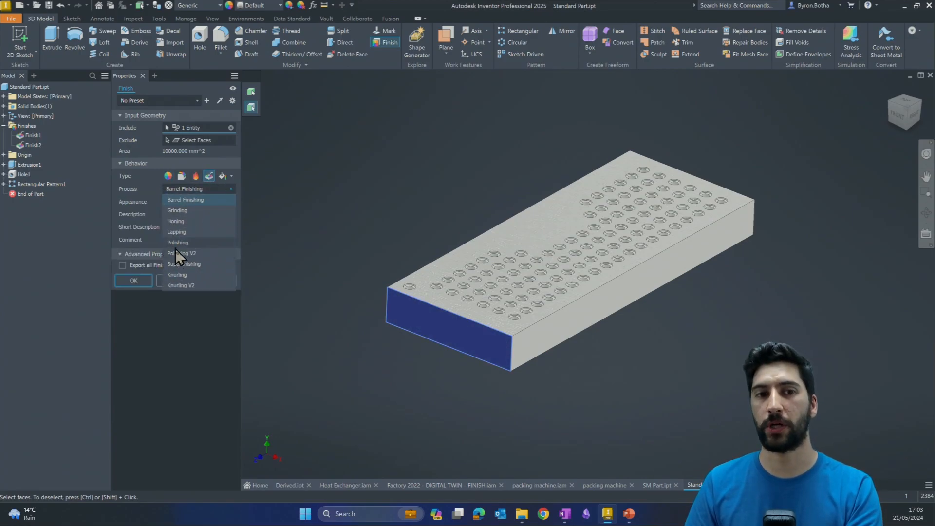
click(188, 252)
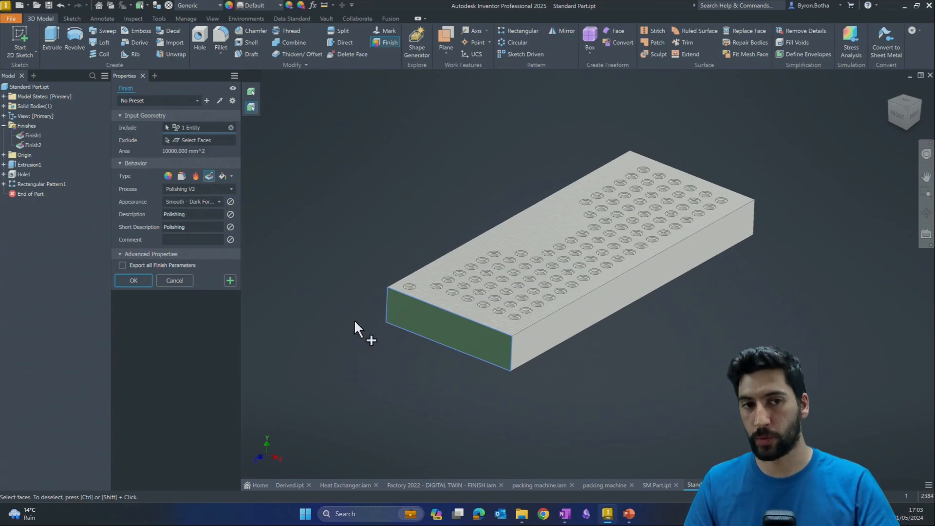
scroll(334, 343, down, 3)
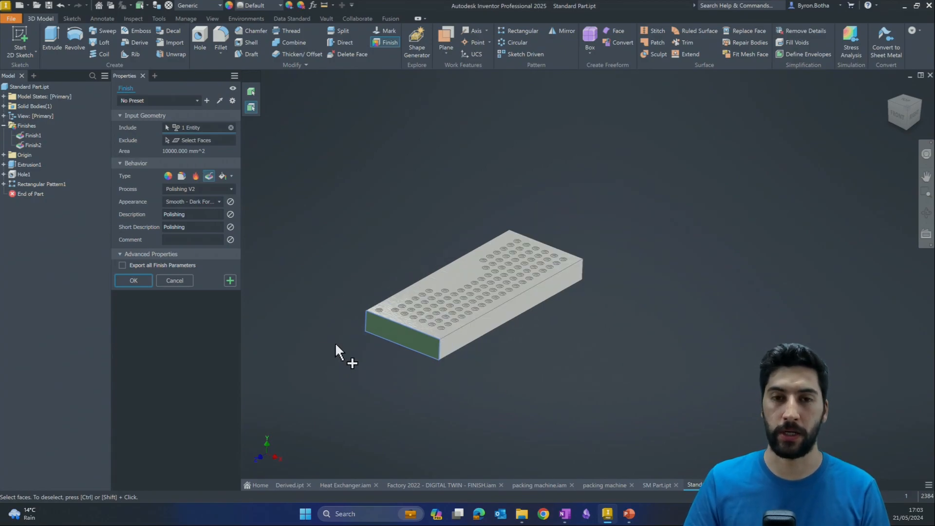
middle_drag(335, 342, 351, 358)
scroll(405, 346, up, 3)
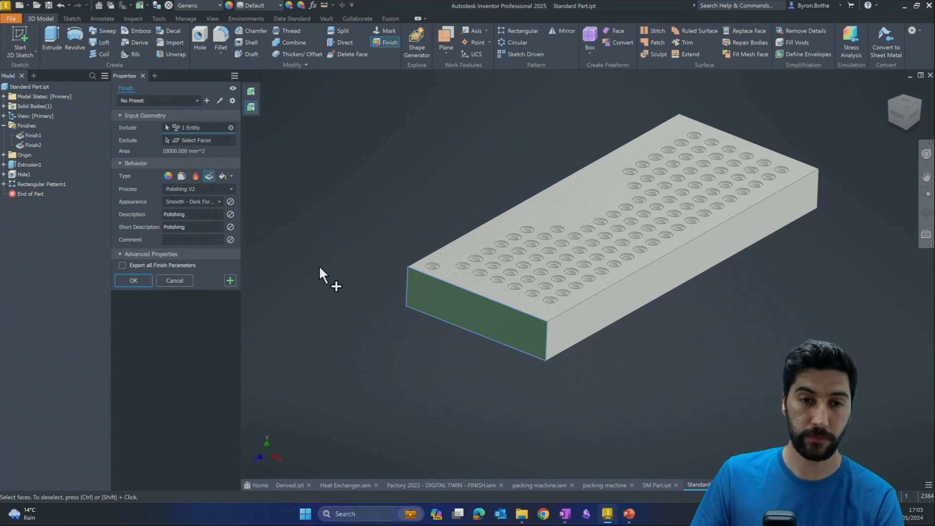
scroll(367, 317, down, 2)
scroll(366, 319, up, 3)
scroll(336, 324, down, 3)
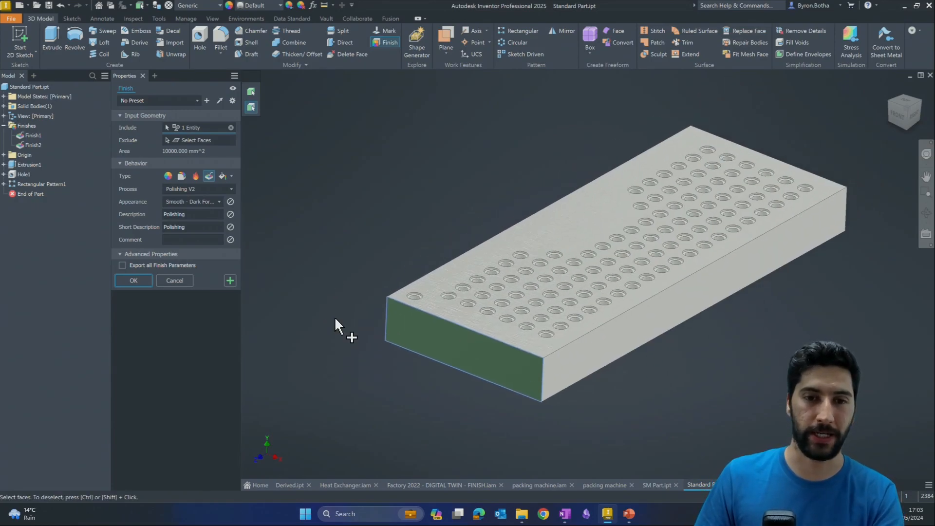
scroll(472, 334, up, 3)
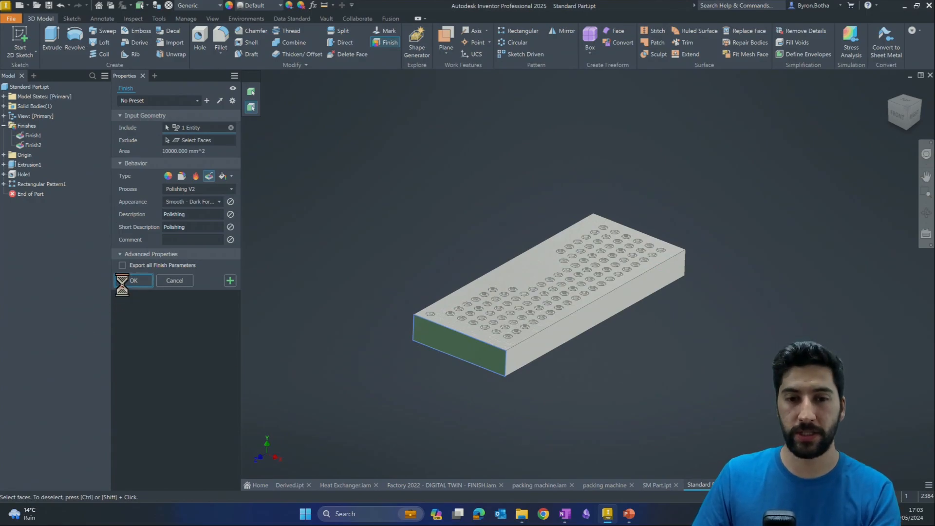
Step: Switch to the packing machine.iam assembly and view the machine up close
click(489, 486)
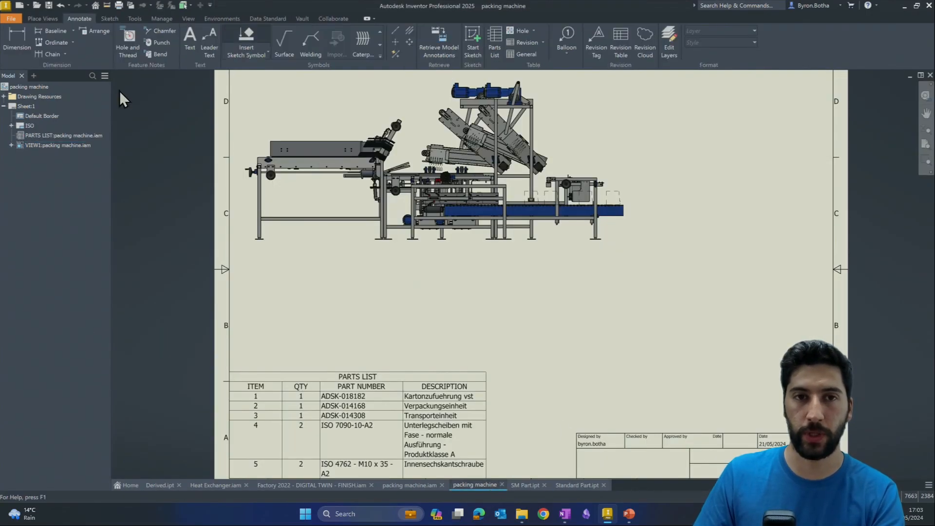
scroll(379, 284, down, 2)
click(399, 484)
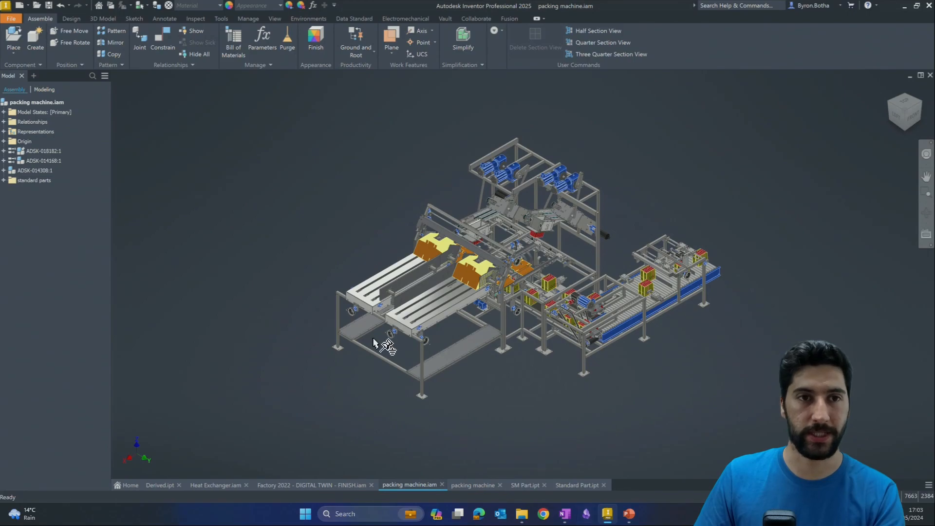
scroll(457, 302, up, 4)
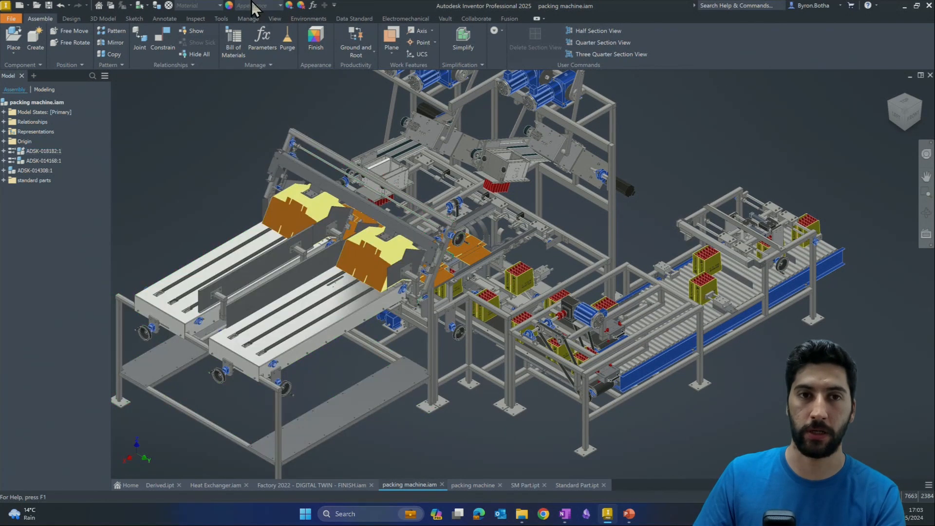
Step: Try an appearance finish on the slotted top face of the packing machine's outer feed table
click(316, 39)
middle_drag(336, 319, 461, 314)
scroll(460, 314, up, 3)
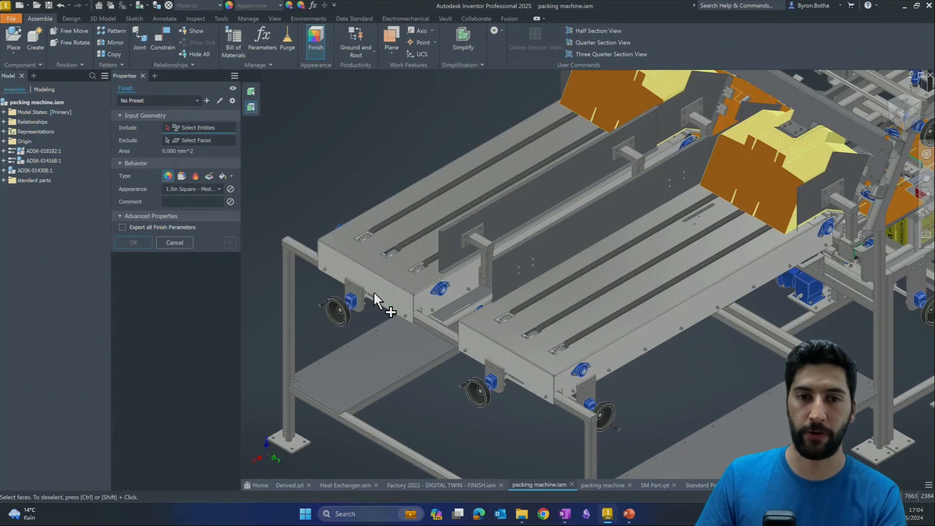
click(392, 273)
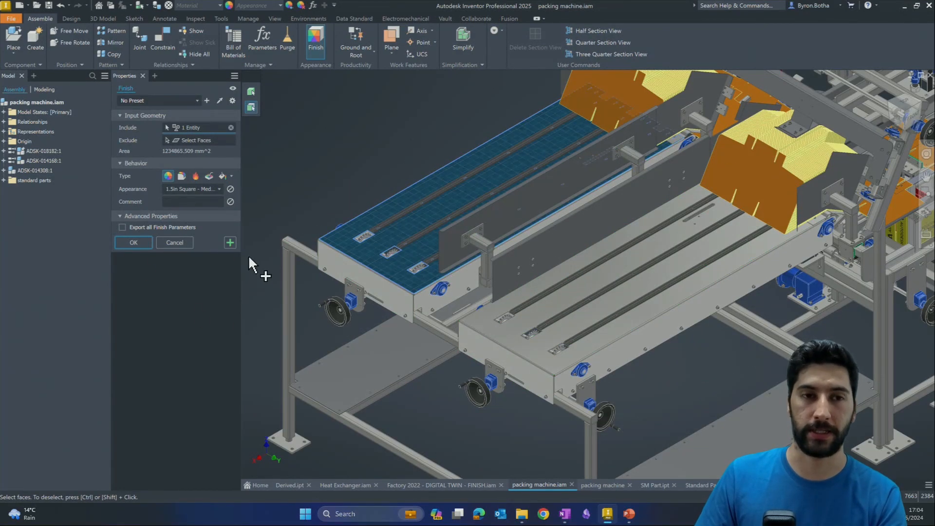
click(174, 243)
scroll(402, 372, down, 6)
middle_drag(386, 349, 399, 377)
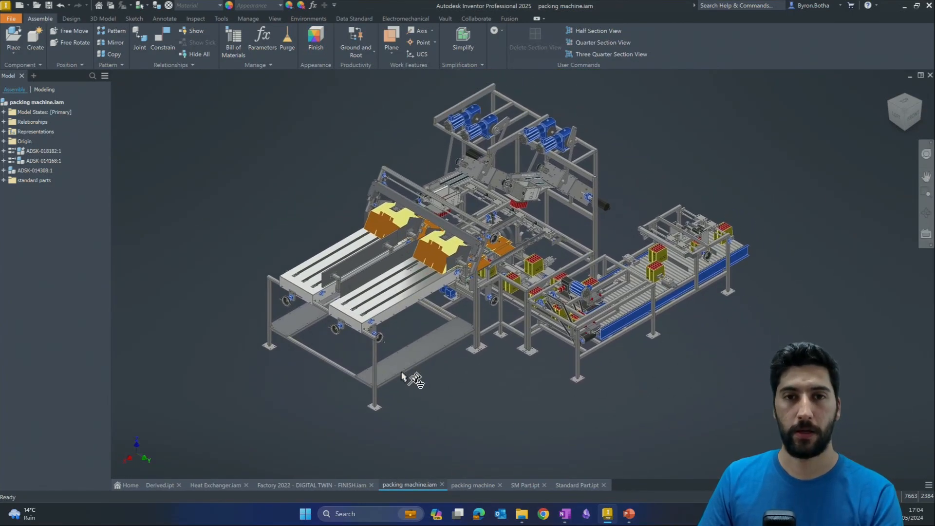
middle_drag(389, 418, 386, 431)
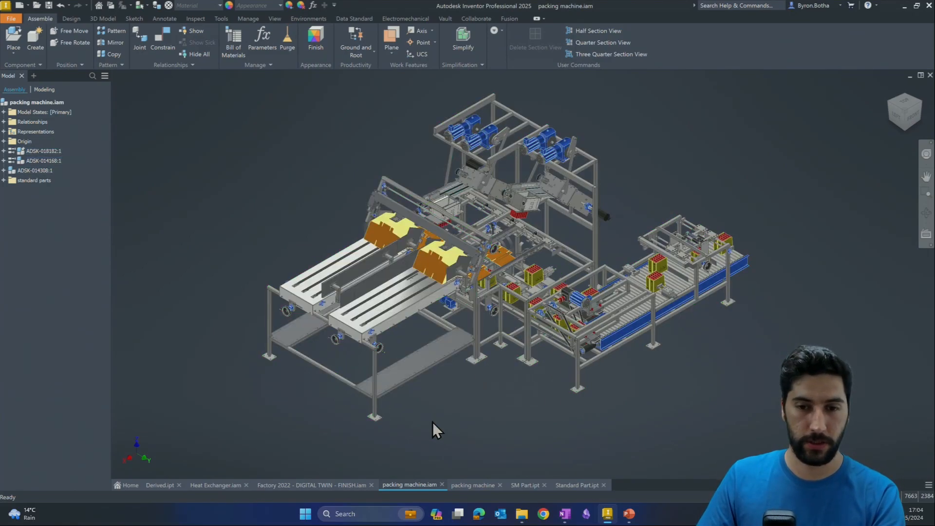
Step: Start a Derive in Derived.ipt using Heat Exchanger.iam from the Heat Exchanger workspace under External Assemblies
click(166, 485)
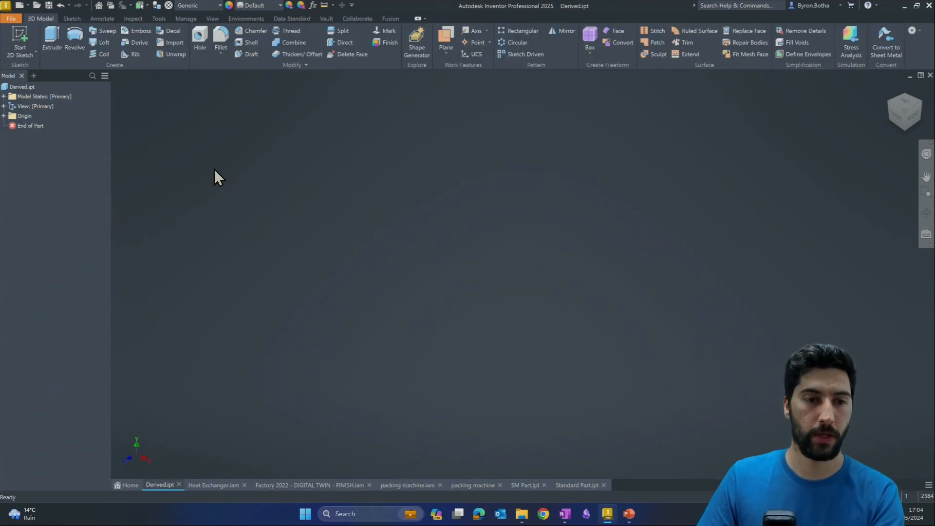
click(184, 19)
click(229, 39)
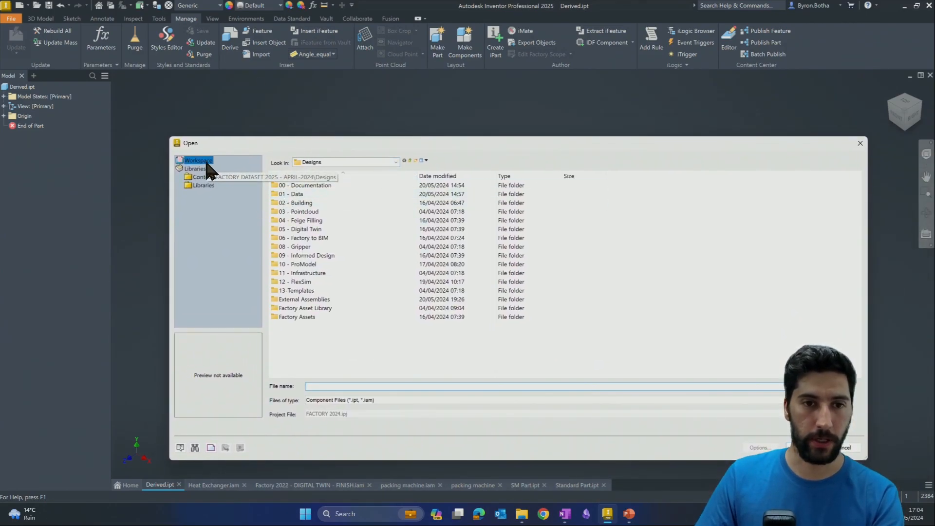
double_click(305, 299)
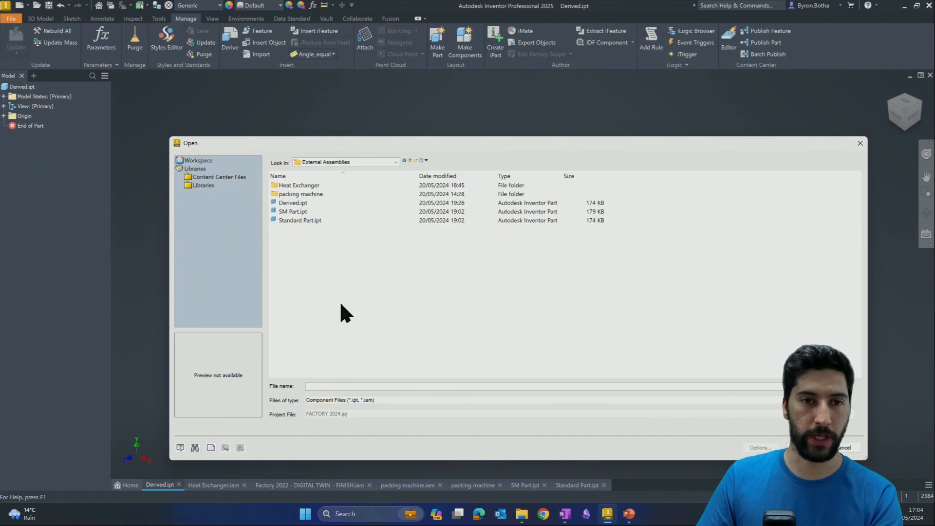
double_click(298, 185)
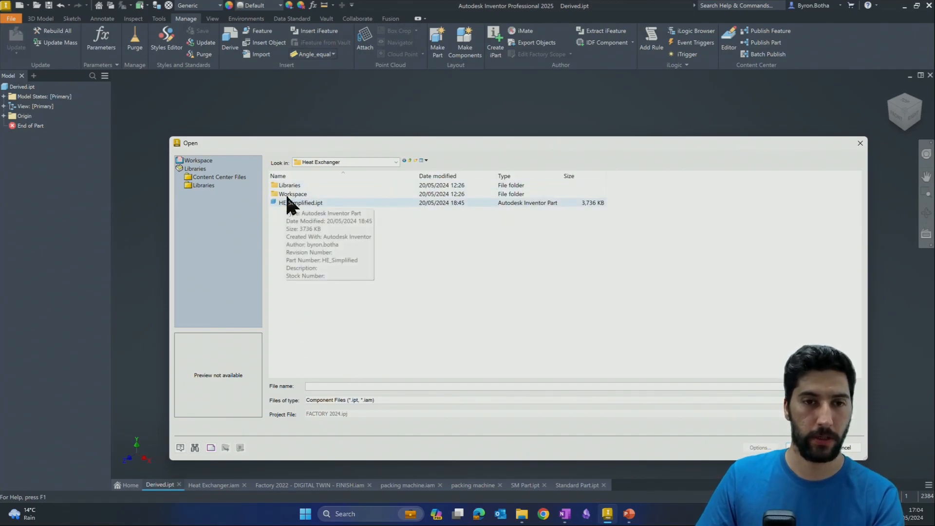
double_click(287, 195)
double_click(288, 186)
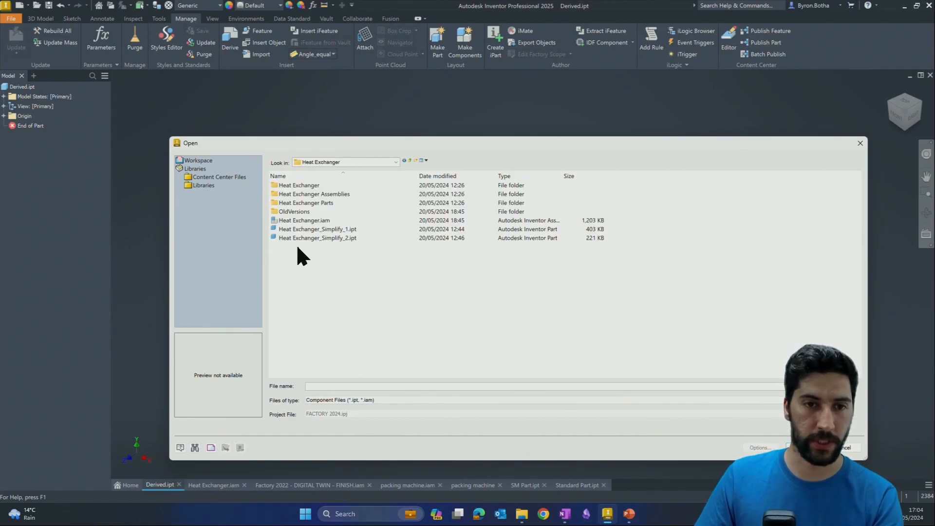
click(309, 230)
click(311, 221)
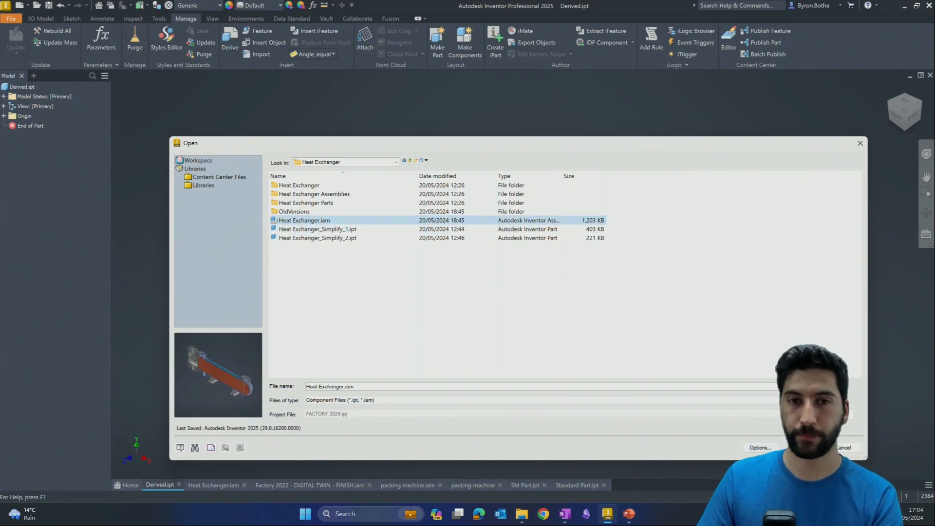
click(802, 447)
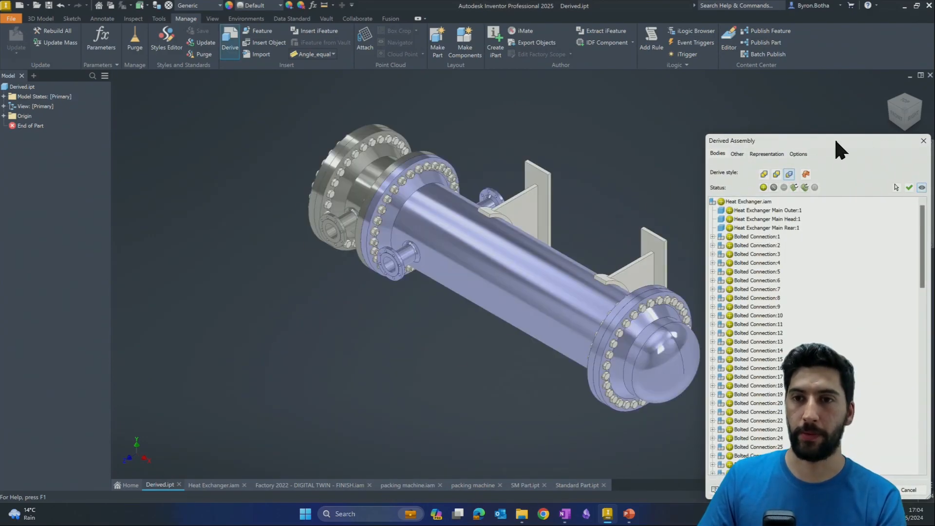
Step: Move the Derived Assembly dialog clear of the model and examine the heat exchanger preview
drag(834, 138, 260, 93)
middle_drag(461, 367, 566, 347)
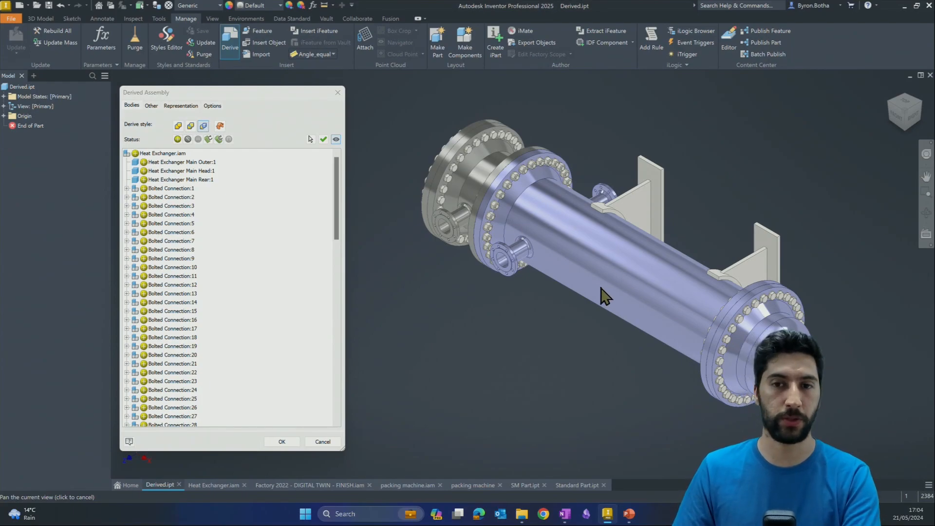
scroll(595, 292, down, 1)
scroll(594, 308, up, 2)
middle_drag(594, 308, 642, 348)
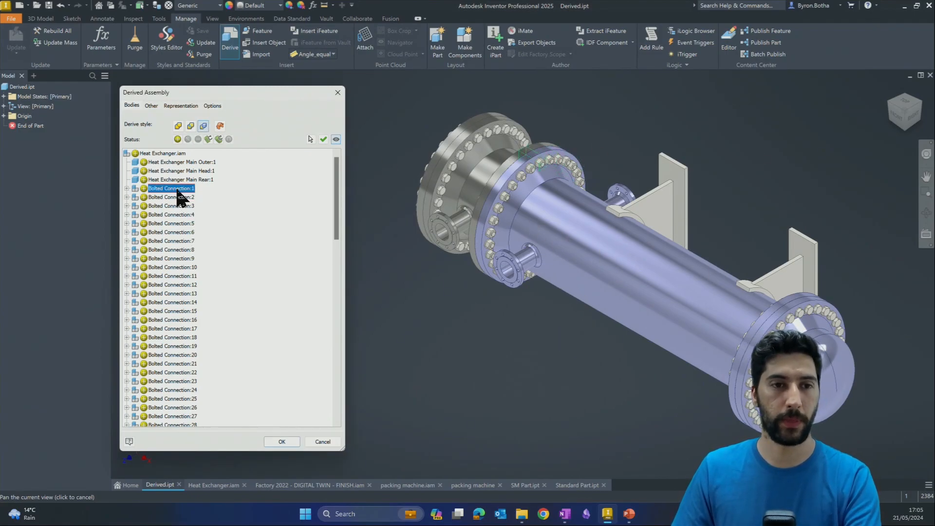
Step: Set the derive style to a single merged solid body and exclude Bolted Connection:1 through Bolted Connection:60
scroll(185, 272, down, 2)
scroll(173, 292, down, 13)
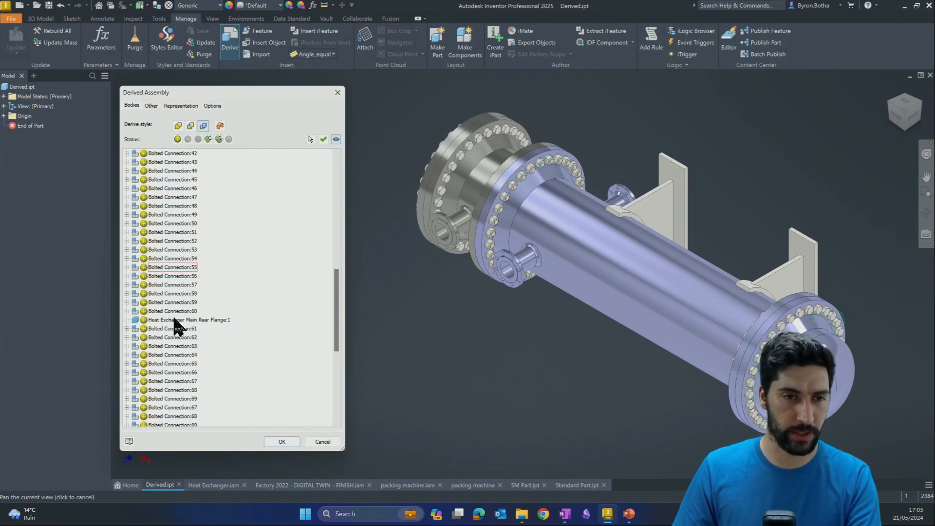
shift+click(168, 311)
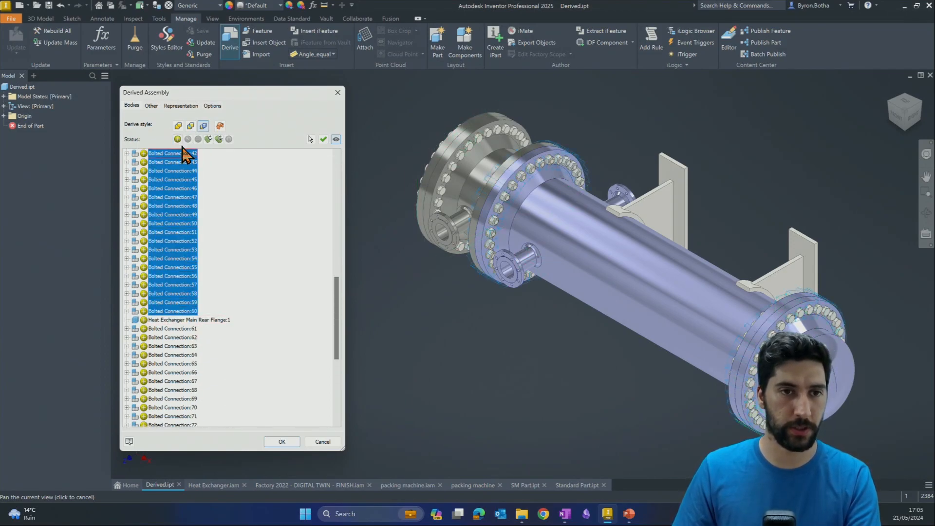
click(178, 126)
click(198, 139)
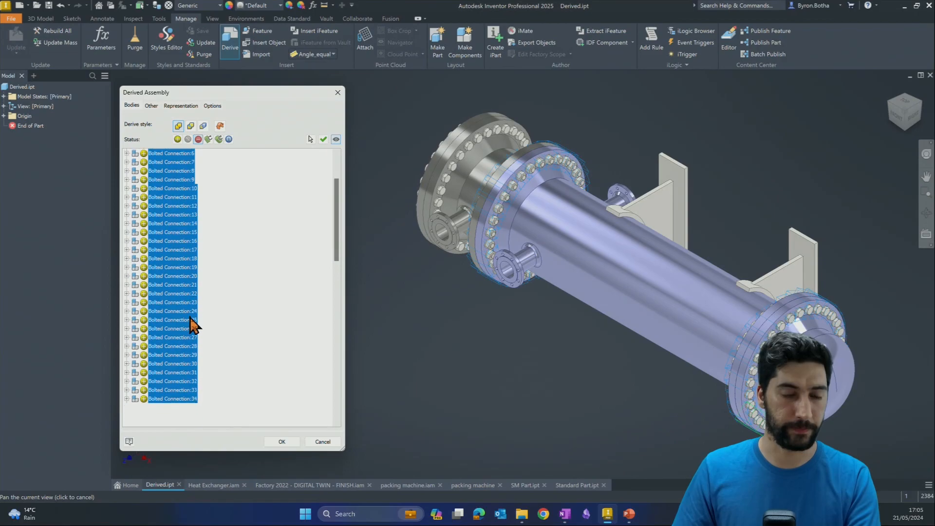
Step: Exclude Bolted Connection:61 through Bolted Connection:90 from the derived assembly
scroll(192, 323, down, 5)
click(176, 309)
scroll(176, 311, down, 6)
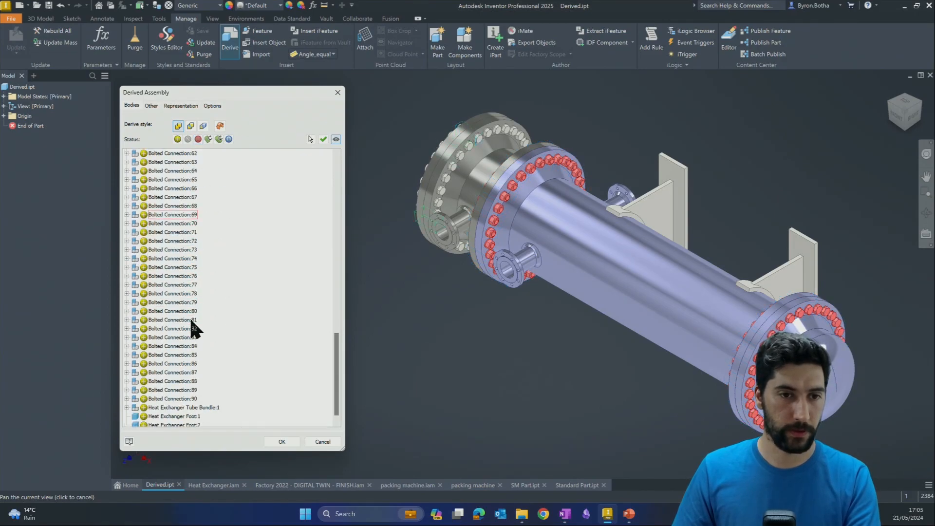
shift+click(171, 390)
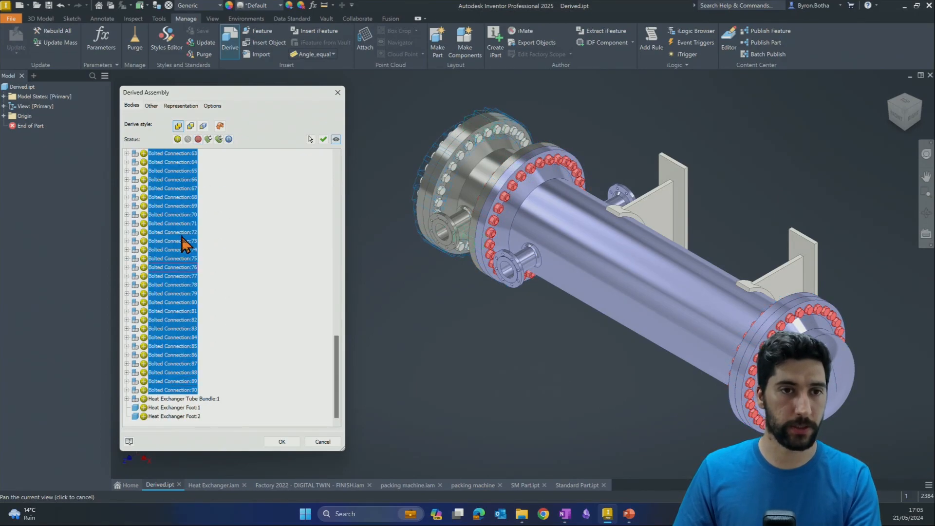
click(198, 140)
Step: Include Heat Exchanger Main Outer:1 as a bounding cylinder in the derived assembly
scroll(190, 275, up, 6)
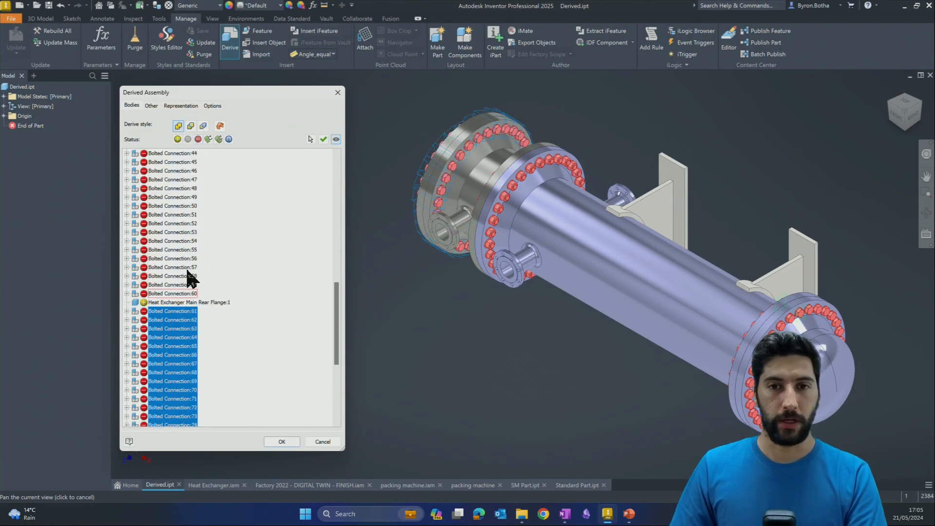
scroll(186, 267, up, 14)
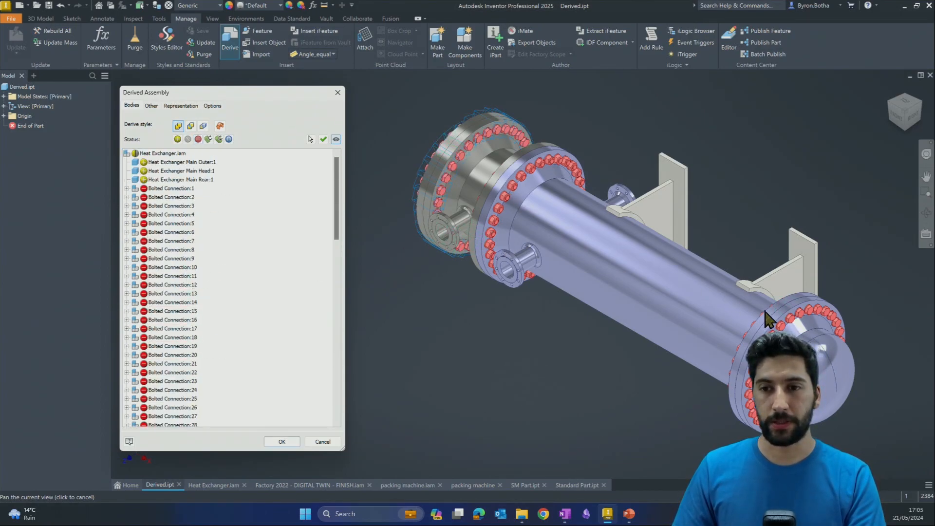
click(177, 162)
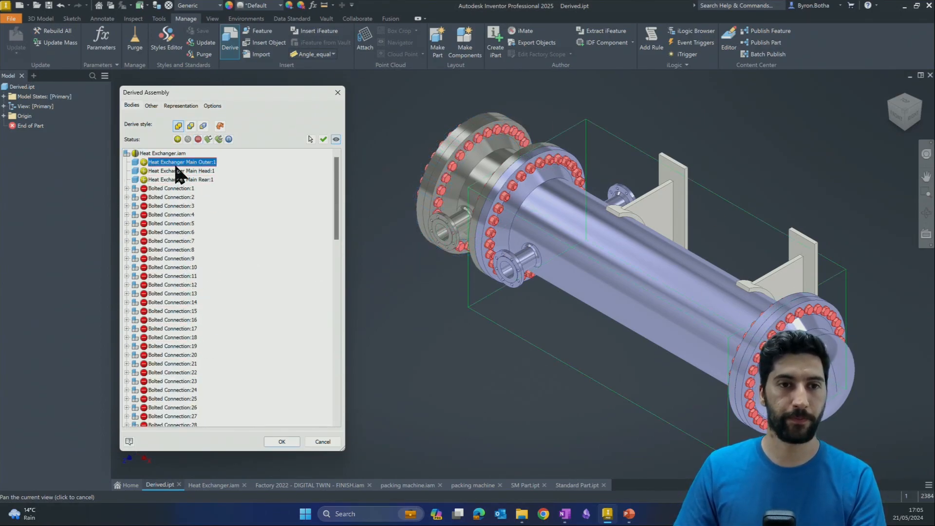
click(217, 139)
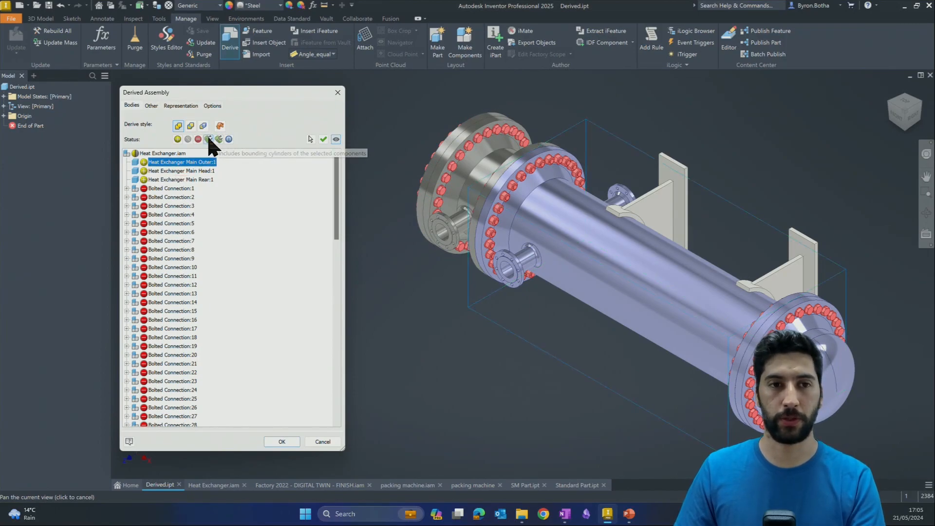
drag(529, 359, 500, 258)
scroll(731, 329, down, 4)
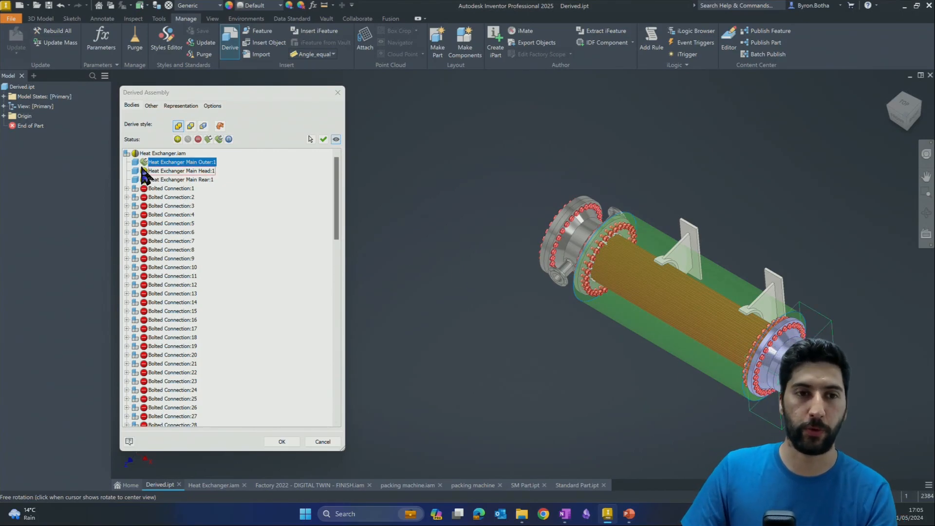
Step: Include Heat Exchanger Main Head:1 and Heat Exchanger Main Rear:1 as bounding cylinders
click(170, 171)
shift+click(169, 180)
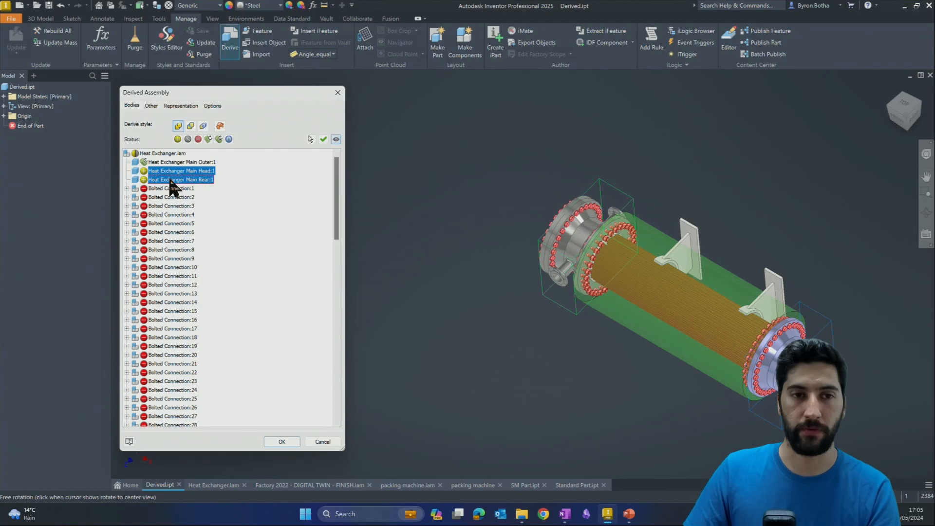
click(218, 140)
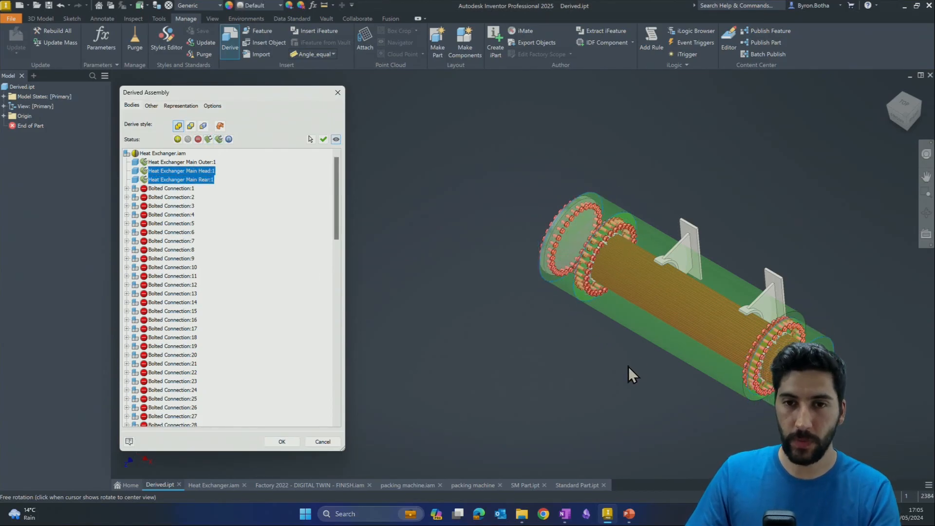
shift+middle_drag(629, 376, 649, 363)
Step: Exclude Heat Exchanger Tube Bundle:1 from the derived assembly
scroll(191, 218, down, 20)
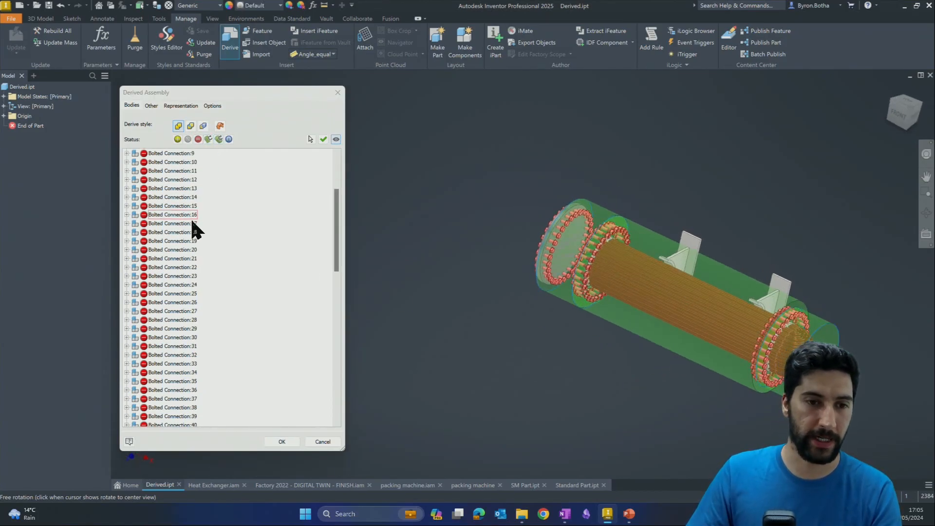
click(187, 399)
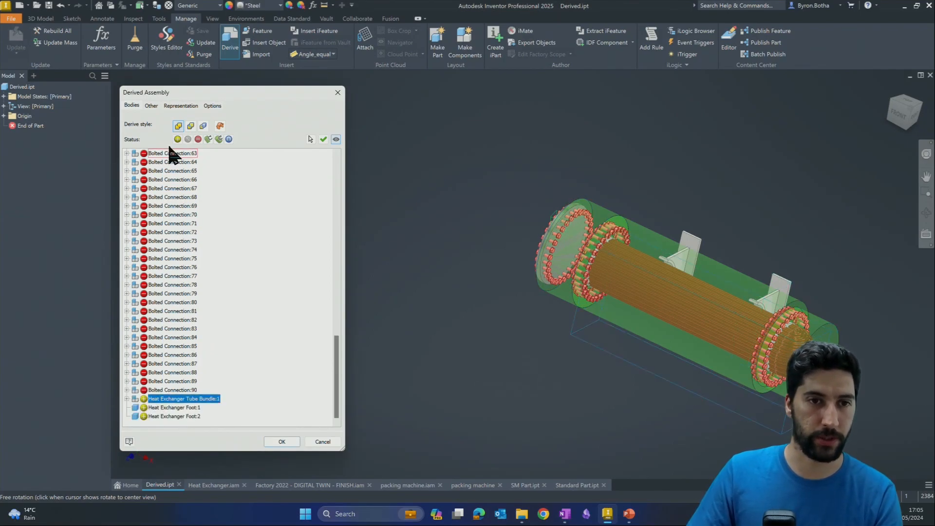
click(197, 139)
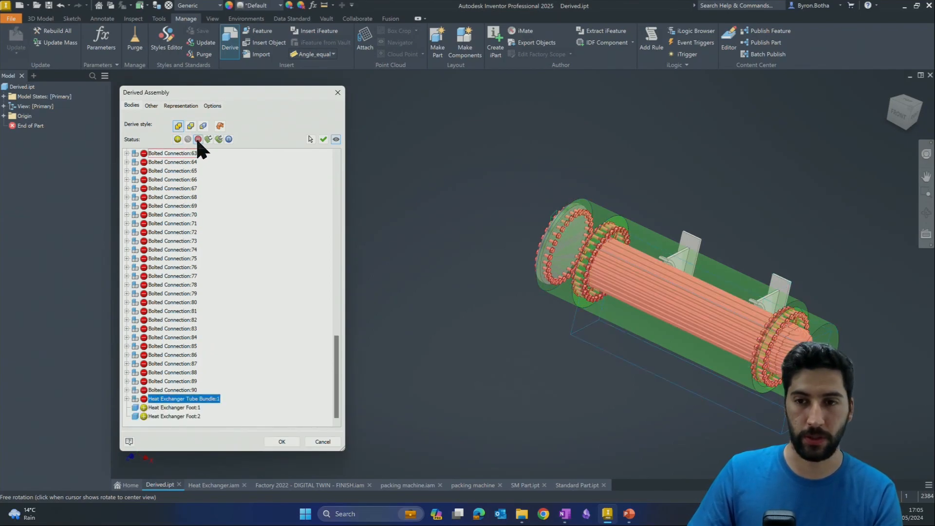
Step: Include Heat Exchanger Foot:1 and Heat Exchanger Foot:2 as bounding boxes
click(166, 408)
shift+click(165, 416)
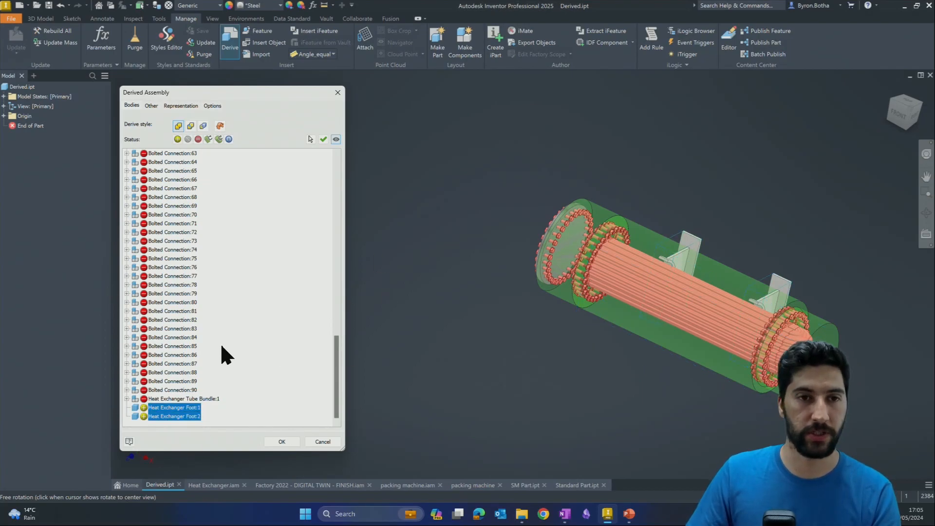
click(208, 139)
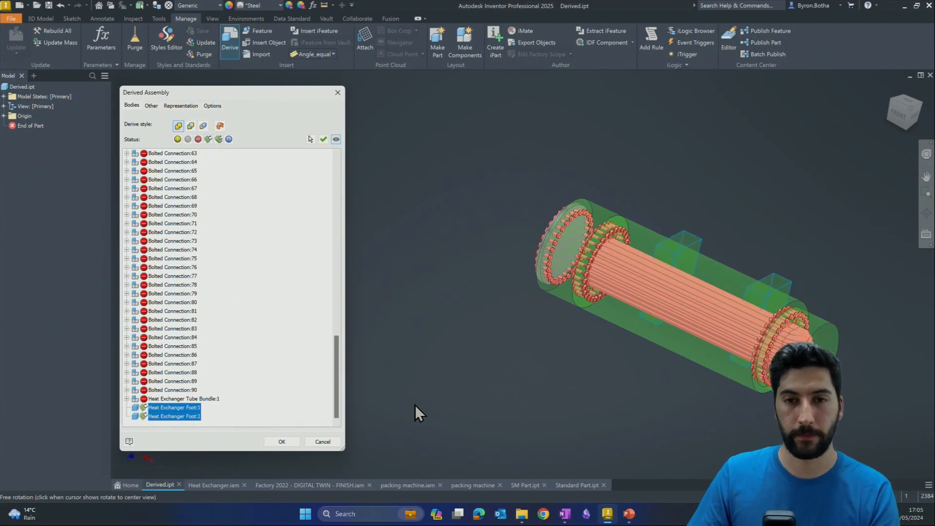
shift+middle_drag(415, 404, 521, 390)
Step: Include Heat Exchanger Main Rear Flange:1 as a bounding cylinder
scroll(178, 332, up, 6)
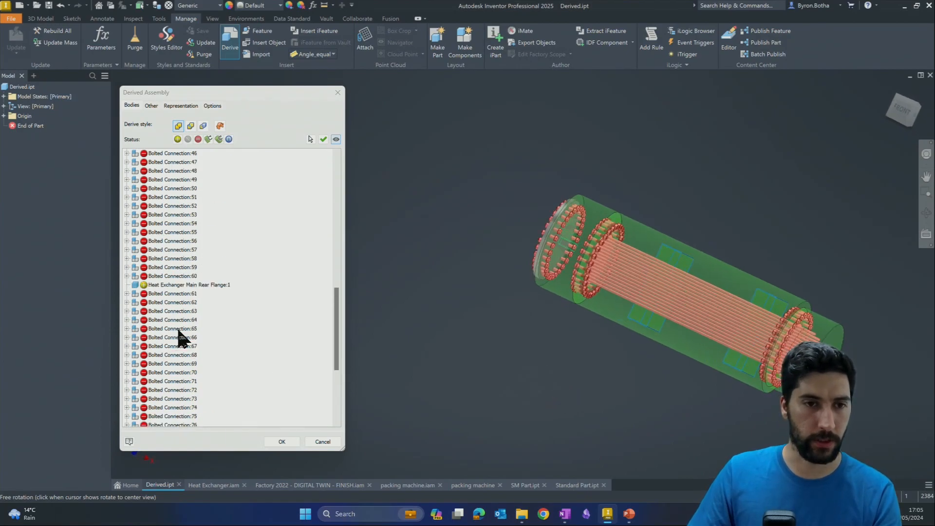
click(190, 284)
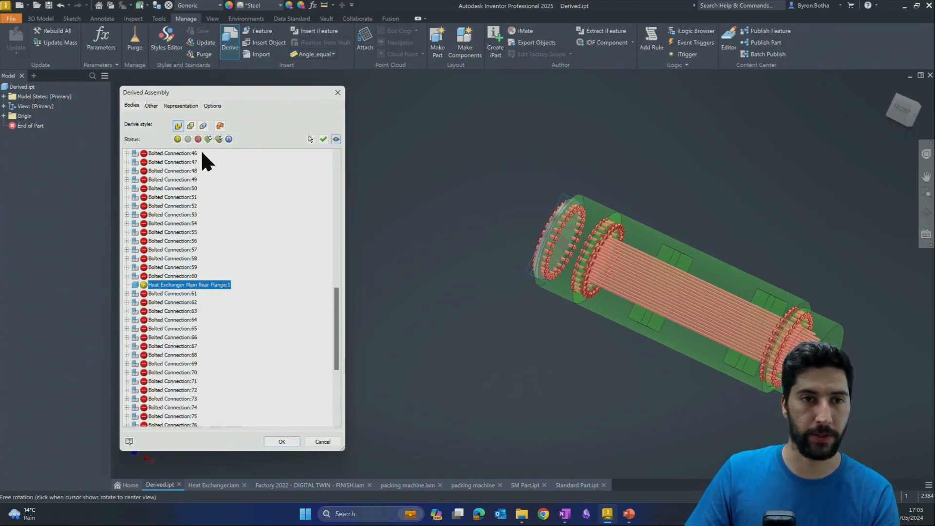
click(215, 138)
shift+middle_drag(553, 354, 574, 312)
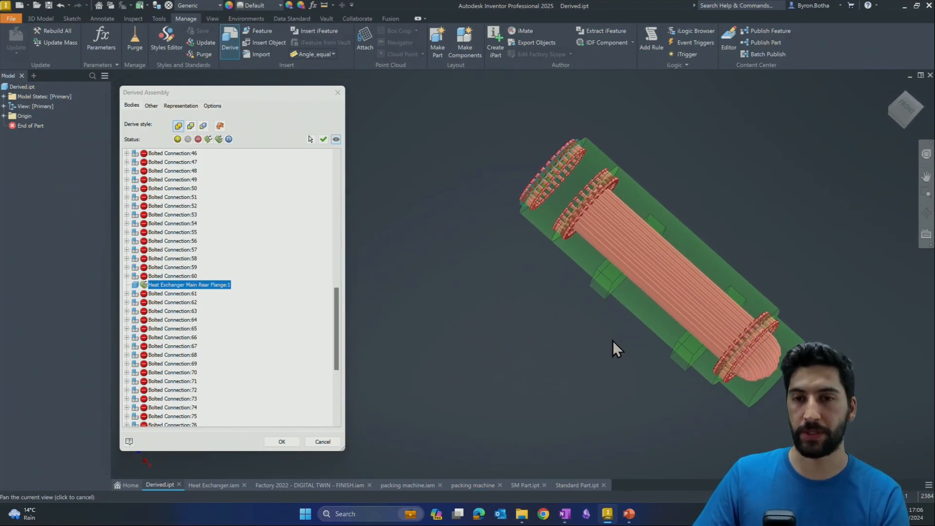
Step: Check the envelope preview from several angles and create the derived part from the heat exchanger assembly
shift+middle_drag(632, 365, 653, 338)
scroll(713, 362, down, 4)
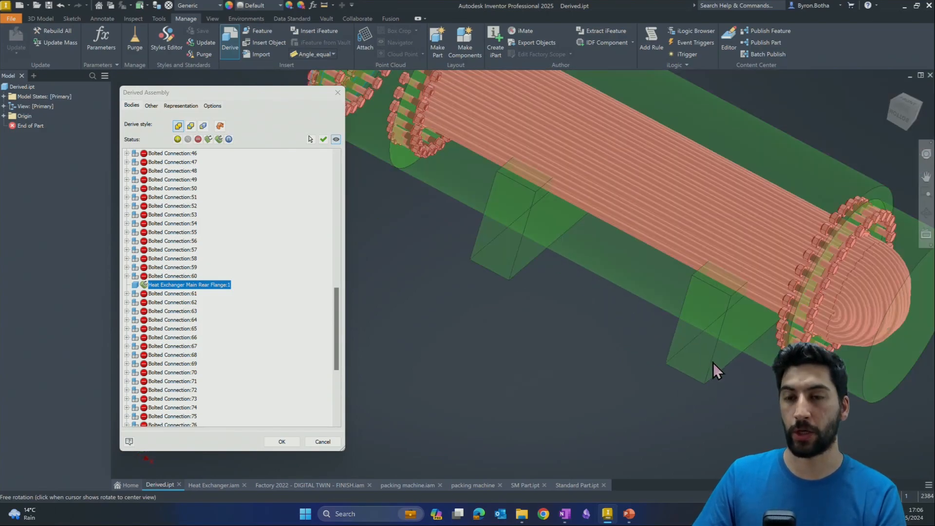
scroll(713, 362, up, 4)
shift+middle_drag(712, 365, 588, 161)
middle_drag(553, 296, 773, 146)
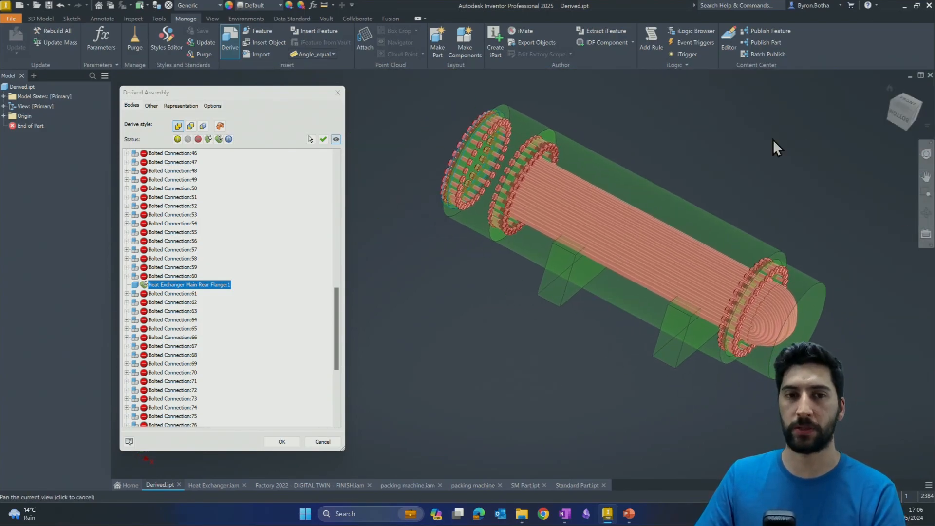
click(287, 443)
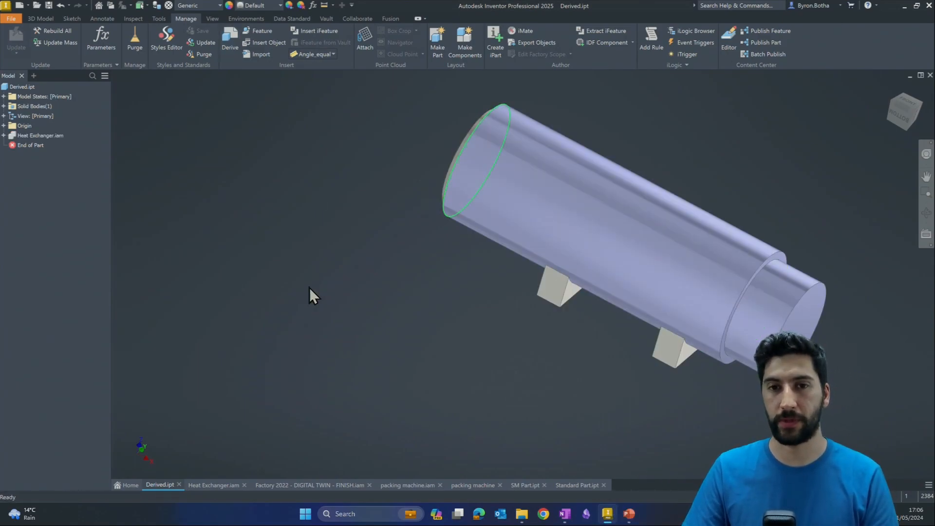
Step: Examine the simplified derived heat exchanger body from different angles and distances
shift+middle_drag(519, 428, 502, 405)
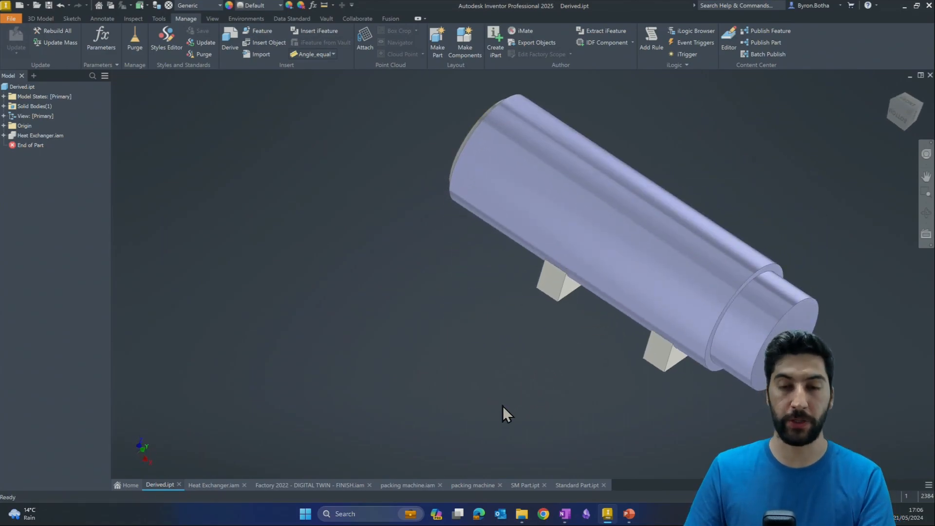
mouse_move(570, 370)
shift+middle_down()
mouse_move(538, 365)
mouse_move(577, 354)
mouse_move(571, 349)
mouse_move(571, 361)
shift+middle_up()
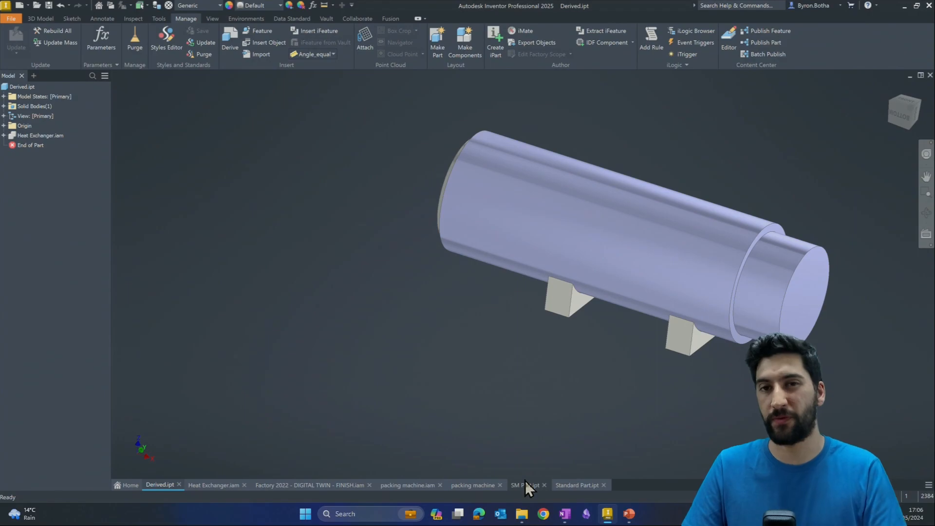
scroll(513, 379, down, 3)
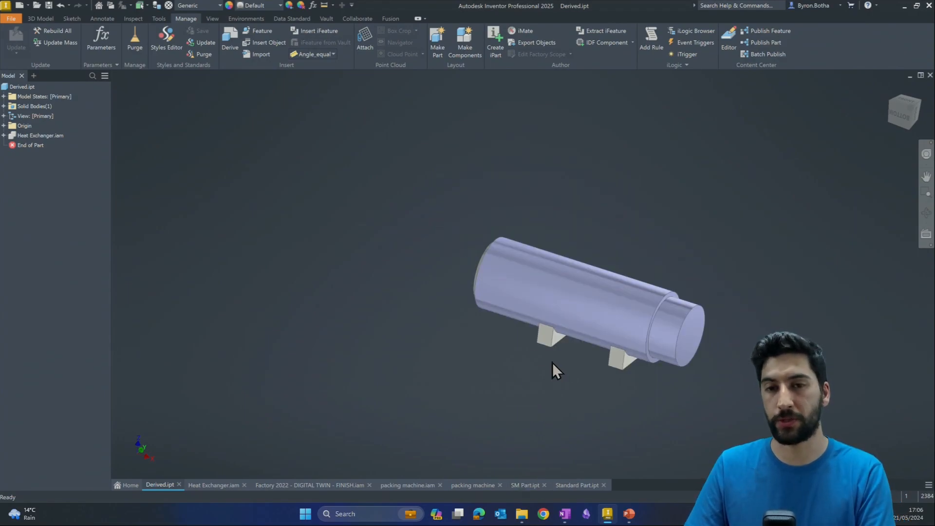
shift+middle_drag(552, 362, 572, 343)
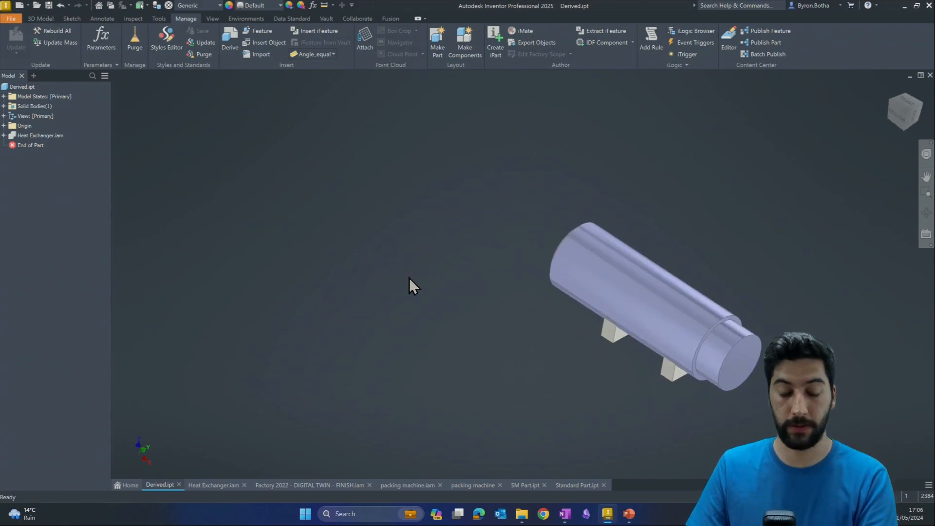
shift+middle_drag(485, 300, 505, 313)
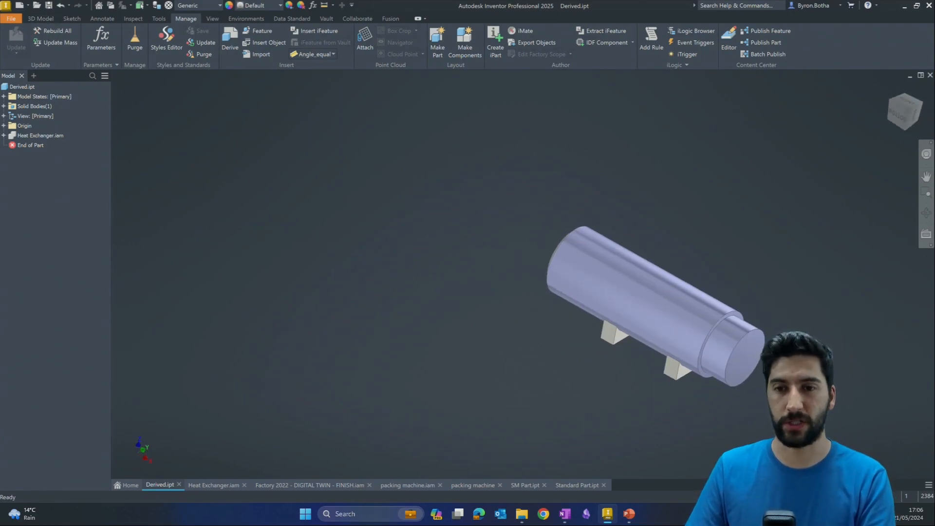
scroll(747, 331, up, 5)
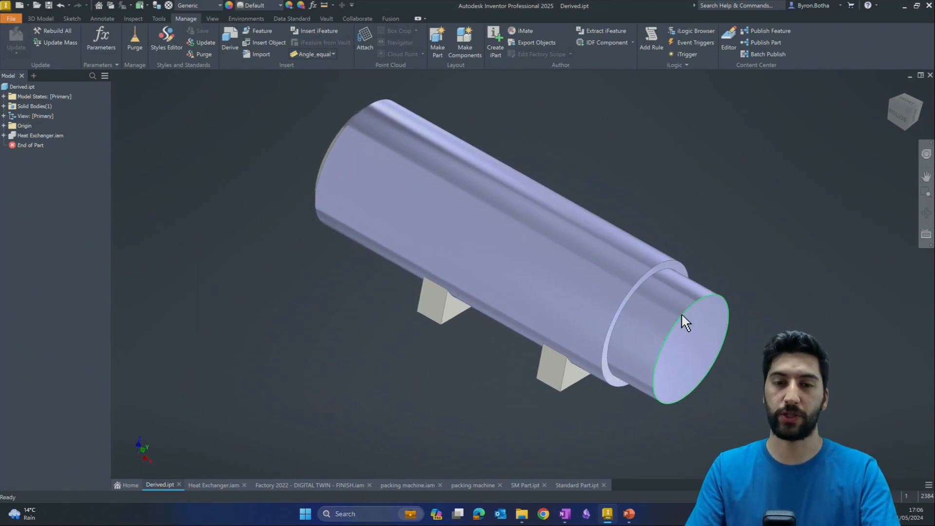
scroll(482, 324, down, 4)
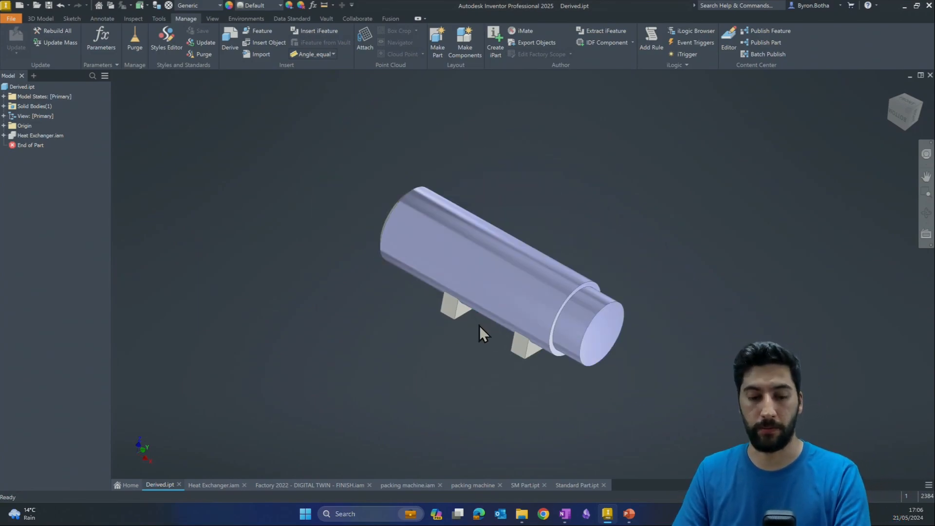
mouse_move(498, 357)
shift+middle_down()
mouse_move(486, 350)
mouse_move(492, 346)
mouse_move(461, 375)
mouse_move(474, 382)
shift+middle_up()
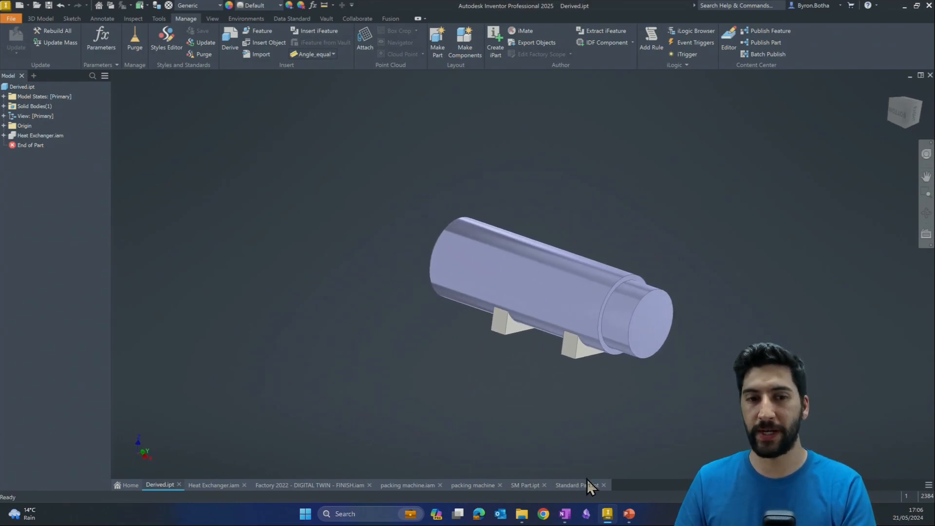
Step: Start simplifying Heat Exchanger.iam, look through the envelope types, and try replacing the whole assembly with one envelope before restoring envelopes per top-level component
click(223, 484)
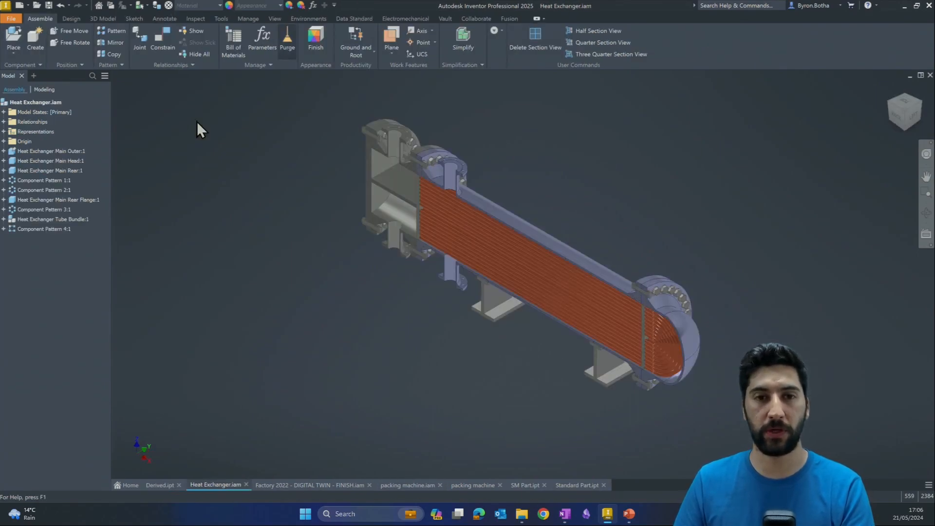
scroll(292, 319, down, 3)
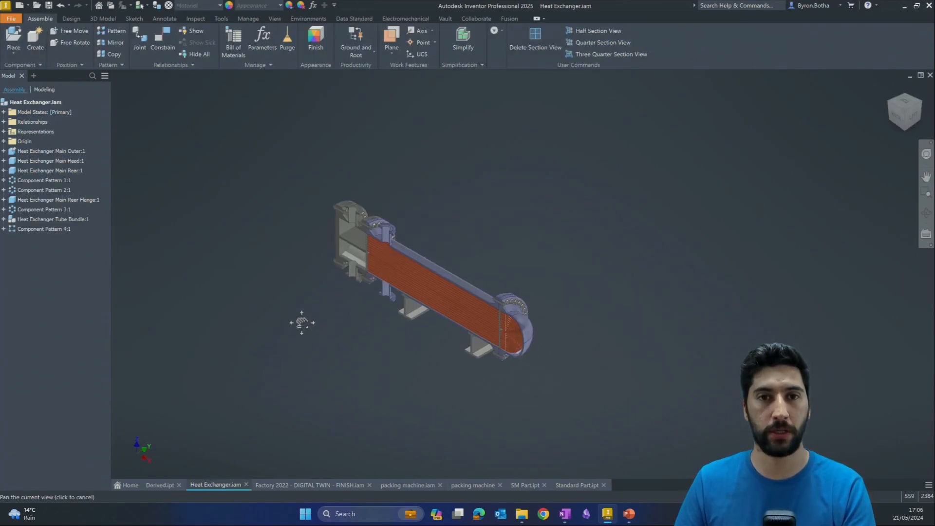
click(464, 39)
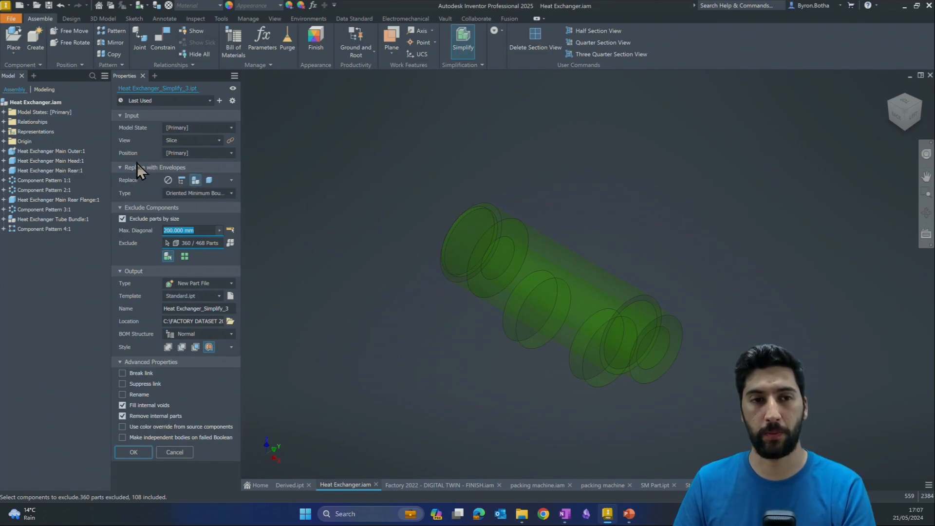
click(230, 194)
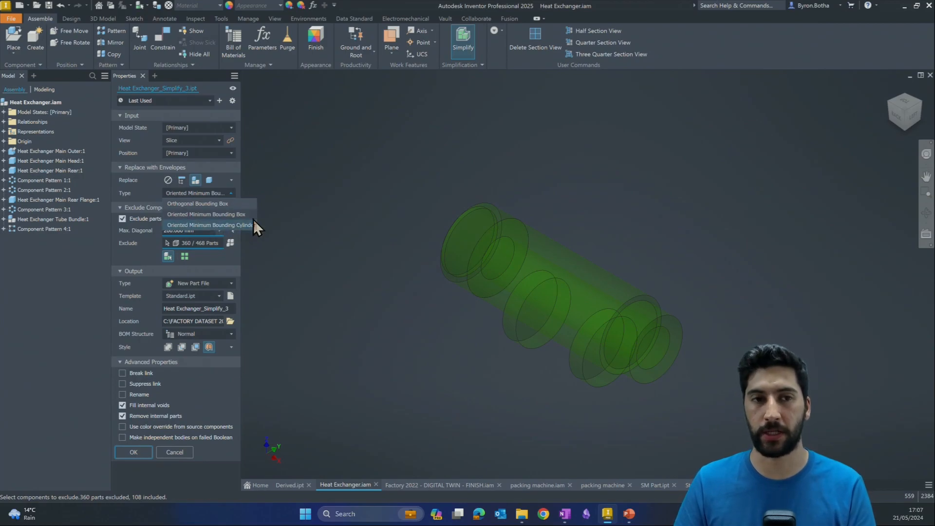
click(183, 182)
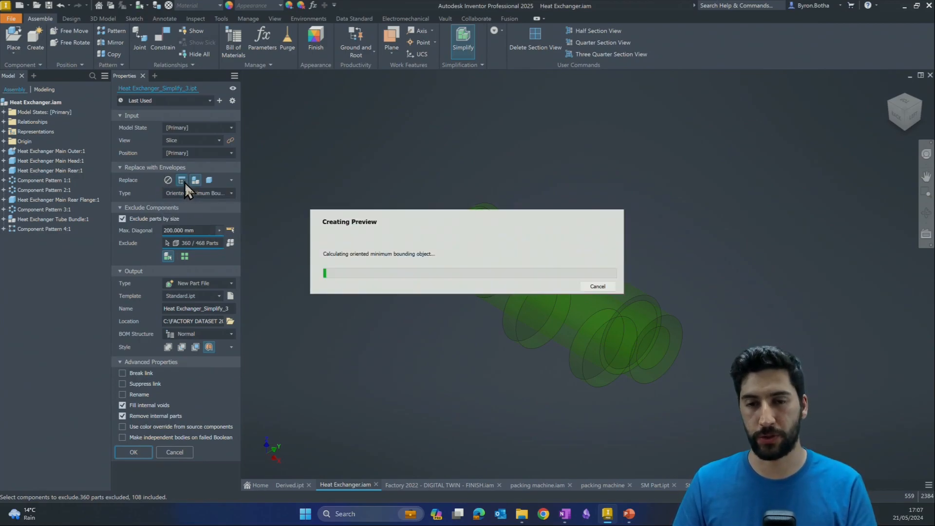
click(194, 180)
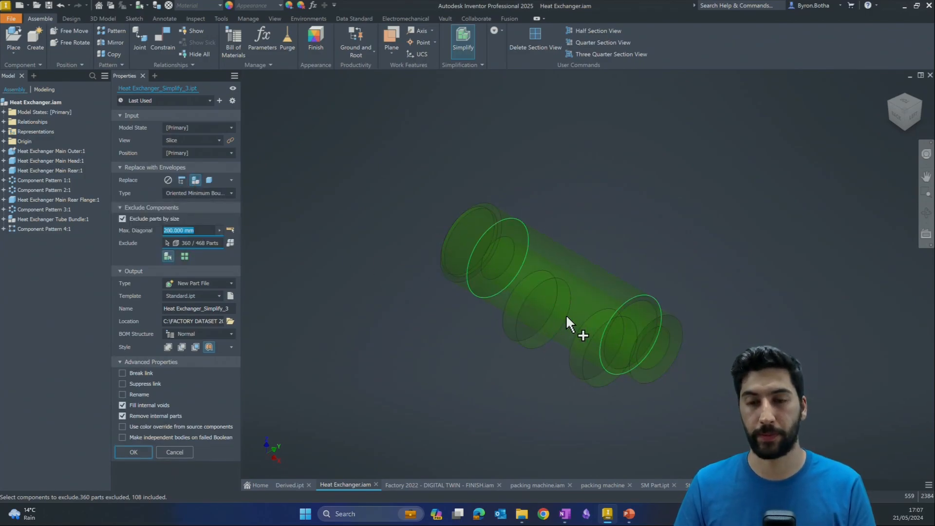
Step: Preview replacing each individual part of the heat exchanger with its own envelope
click(209, 181)
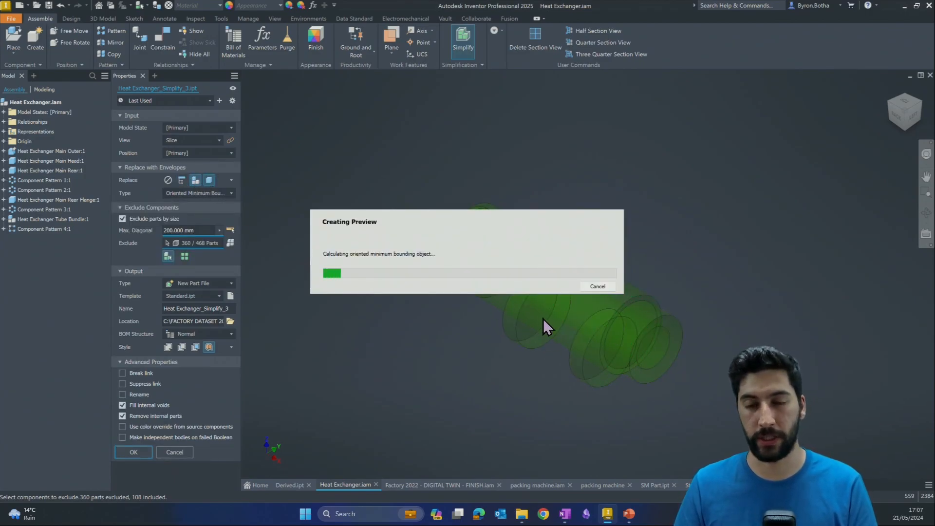
scroll(560, 296, up, 5)
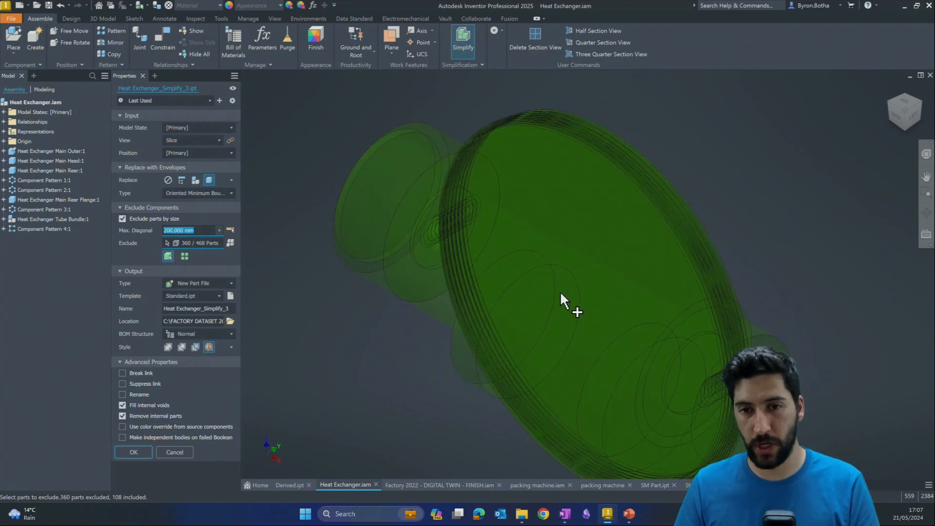
scroll(561, 296, down, 1)
scroll(560, 297, down, 3)
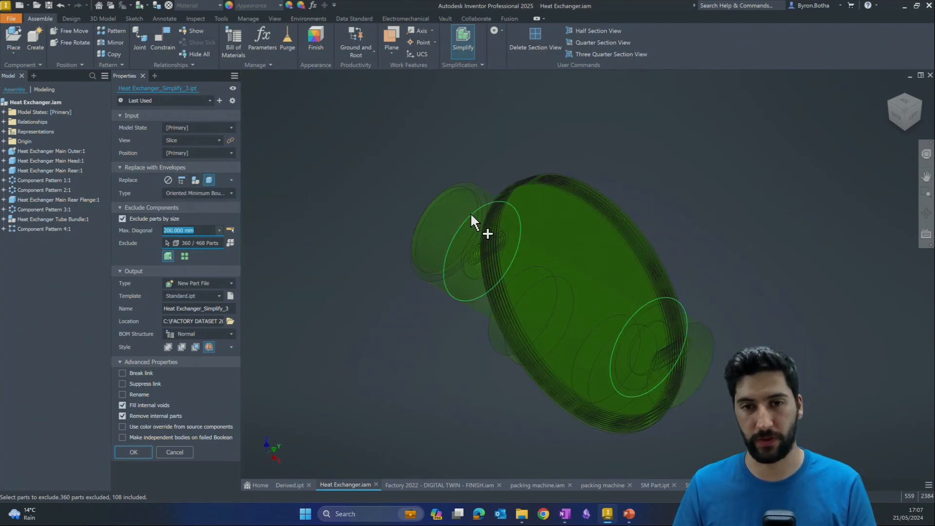
Step: Set the replacement back to one envelope per top-level component, inspect the preview, and cancel the simplification
click(195, 180)
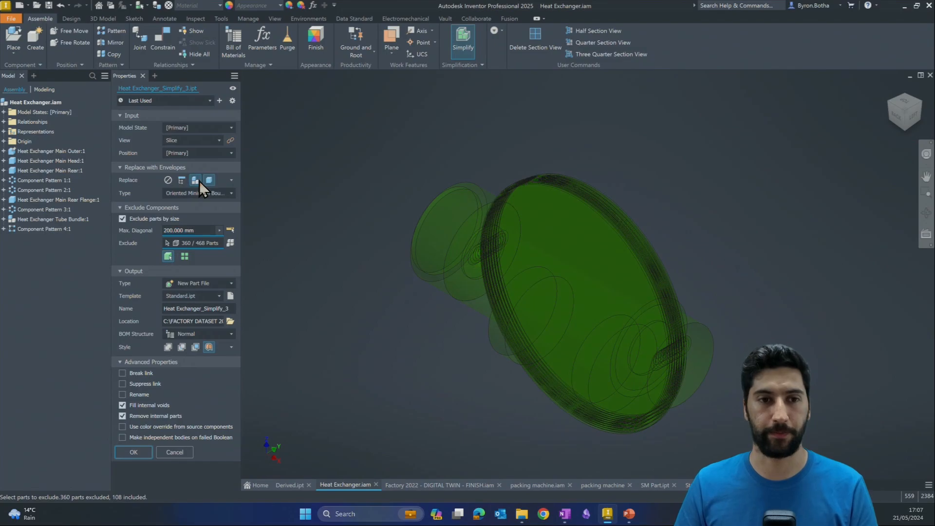
scroll(489, 344, down, 4)
scroll(375, 309, up, 2)
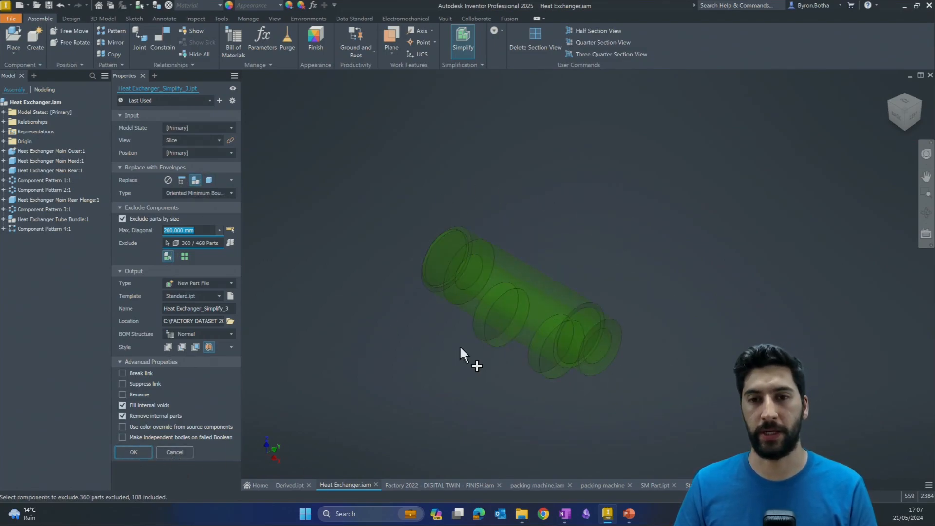
middle_drag(463, 355, 518, 332)
scroll(492, 272, up, 2)
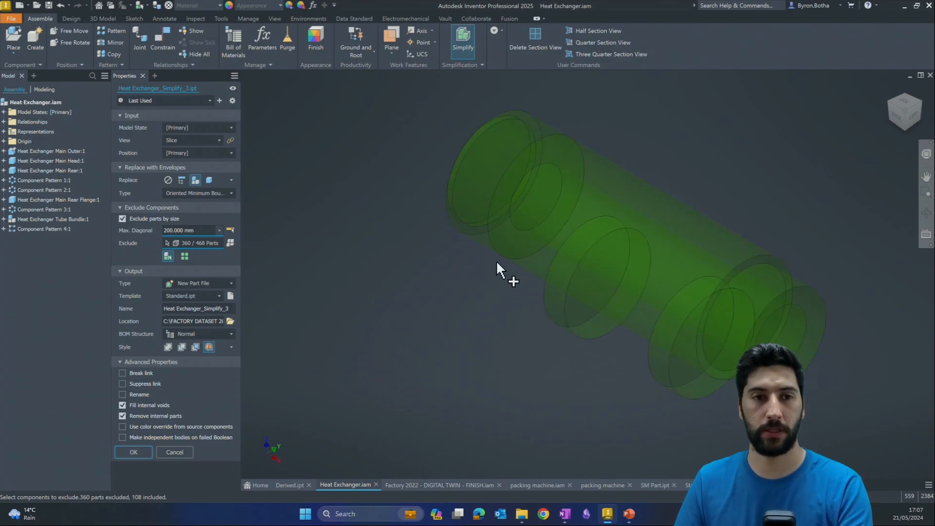
scroll(590, 288, down, 3)
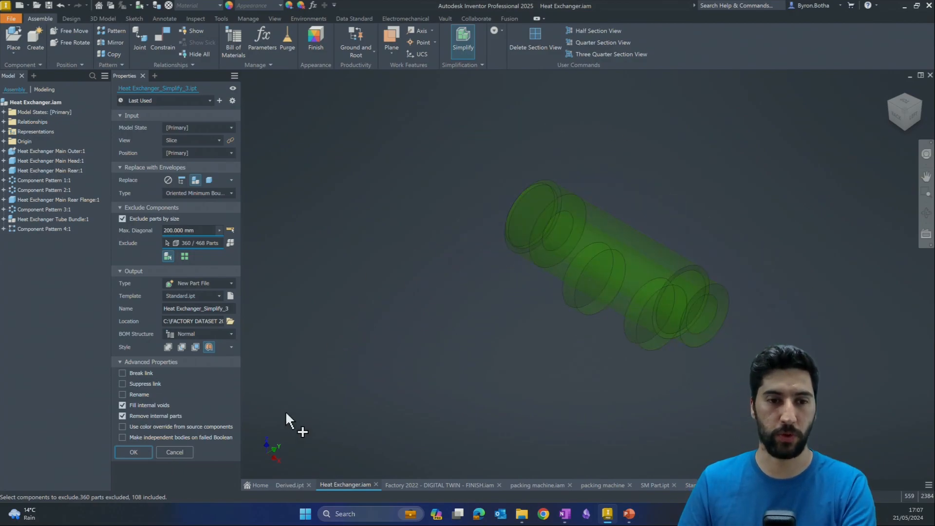
click(175, 452)
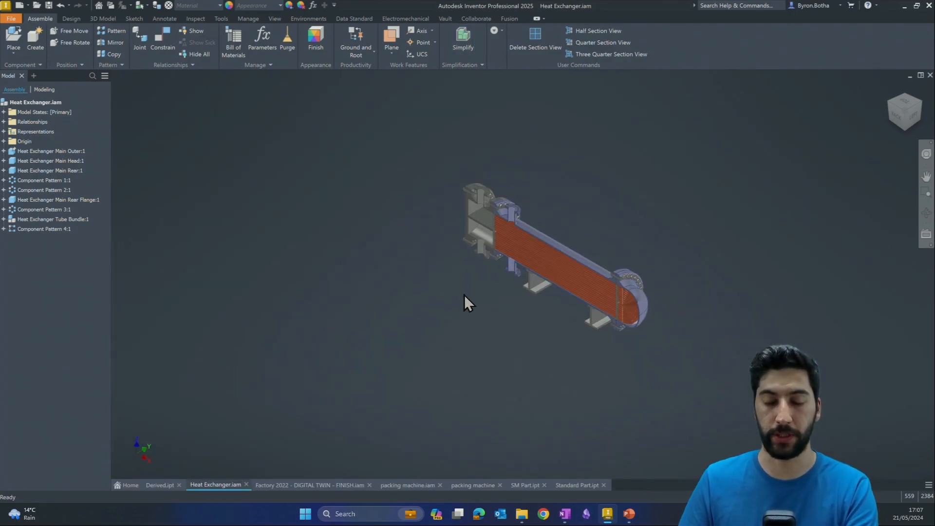
Step: Return to Derived.ipt and enter the BIM Content environment for the simplified heat exchanger
click(584, 484)
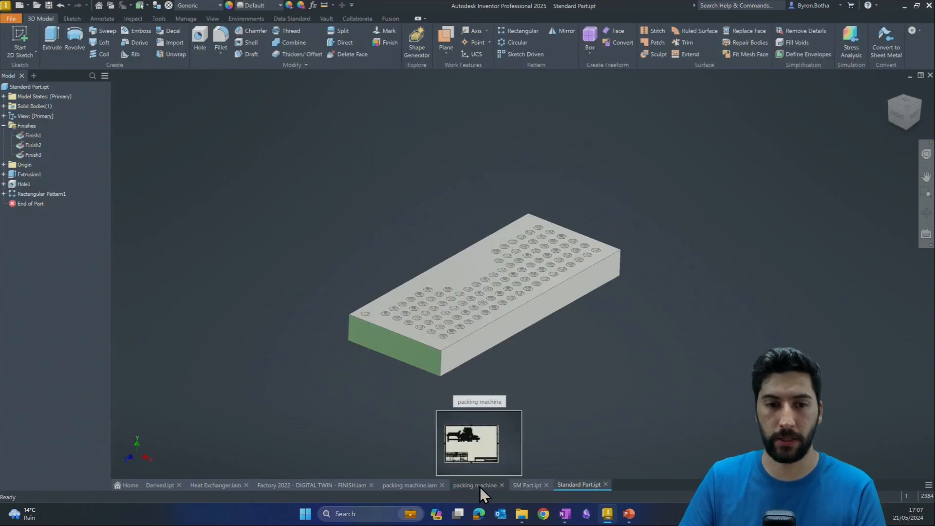
click(159, 486)
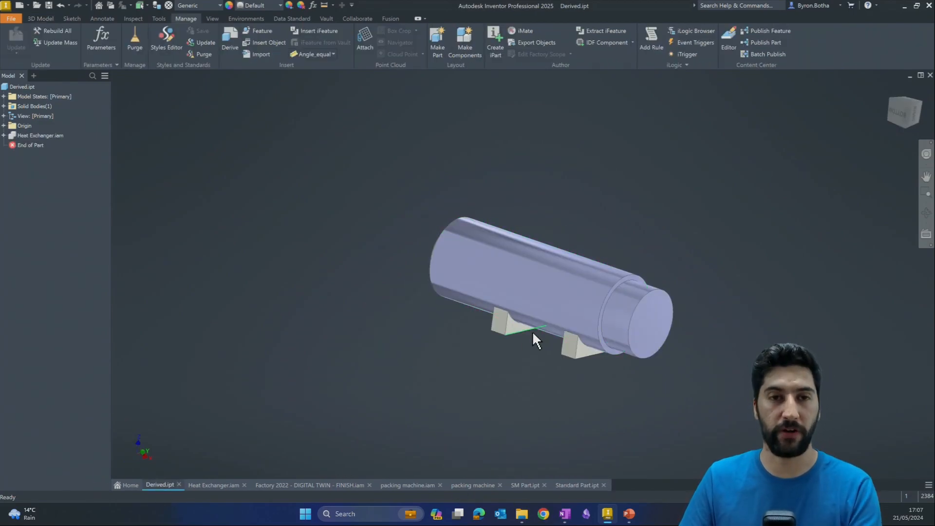
shift+middle_drag(534, 338, 422, 347)
scroll(519, 355, up, 3)
scroll(517, 357, down, 3)
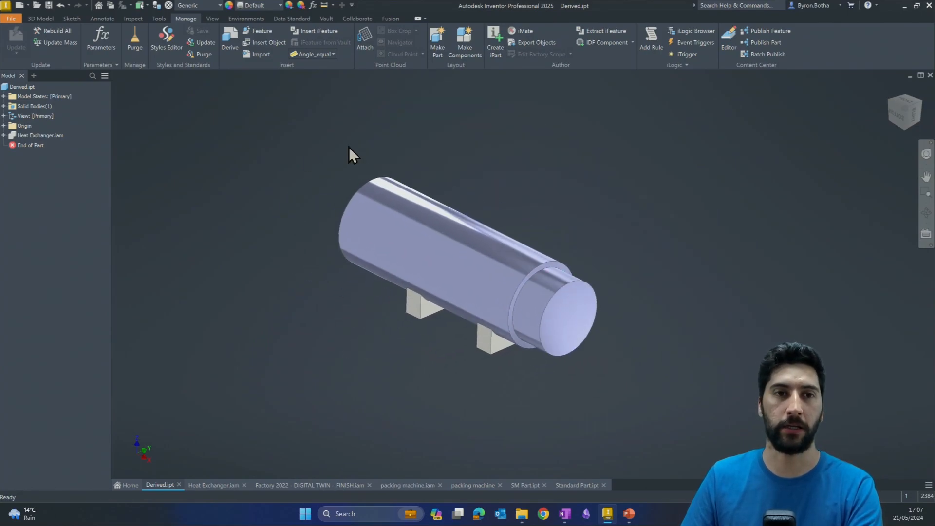
click(238, 18)
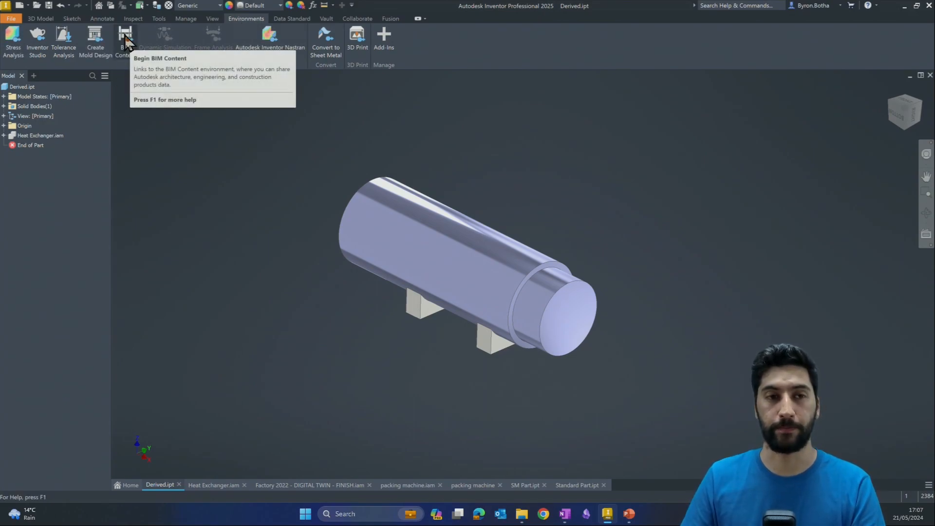
click(126, 39)
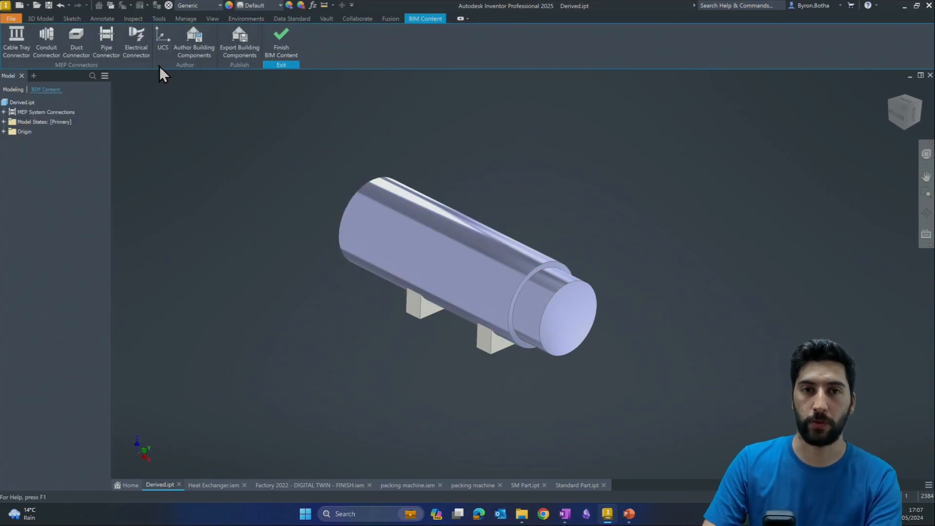
middle_drag(414, 261, 443, 252)
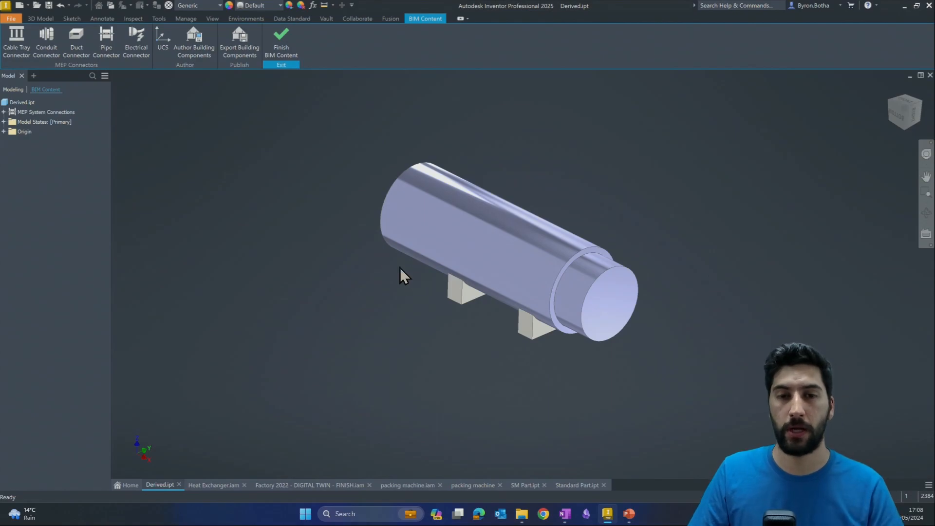
Step: Review the Revit version options for exporting Derived.ipt as a Revit family, keep Revit 2025, and cancel the export
click(245, 42)
drag(438, 155, 412, 98)
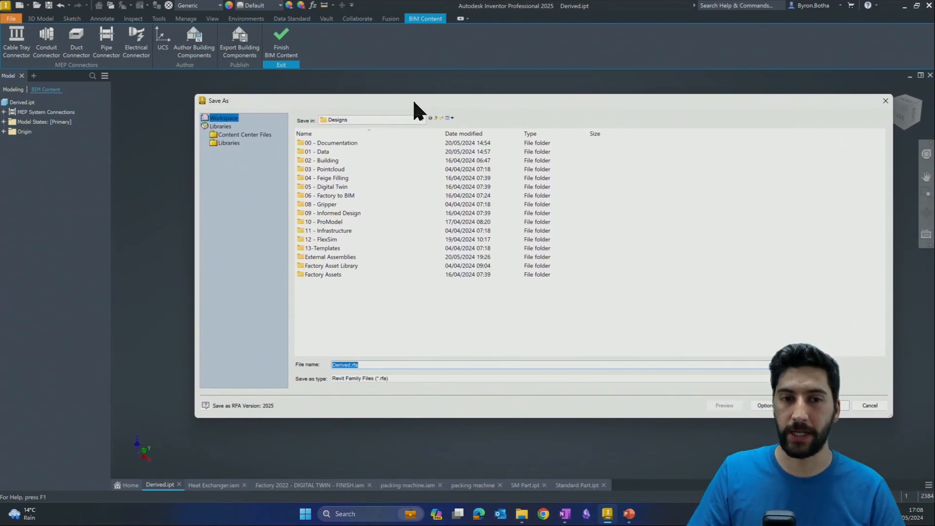
click(761, 405)
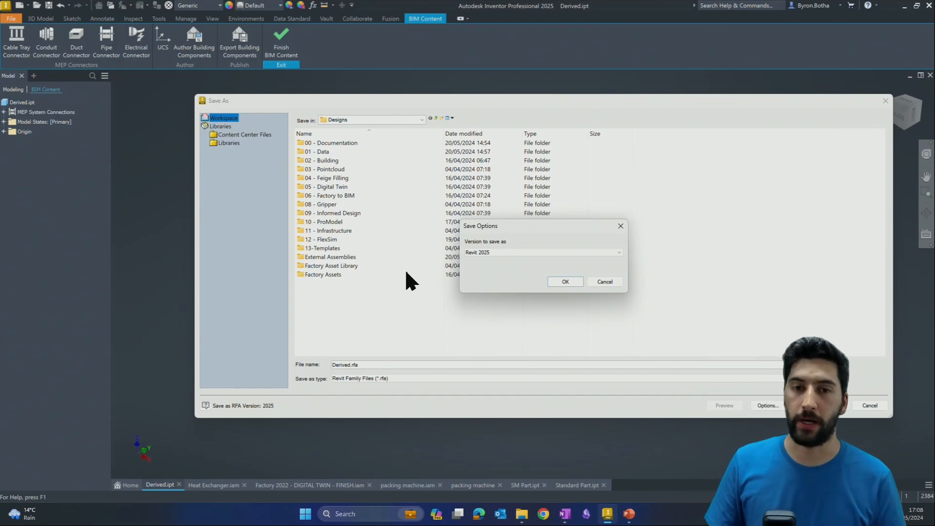
click(575, 252)
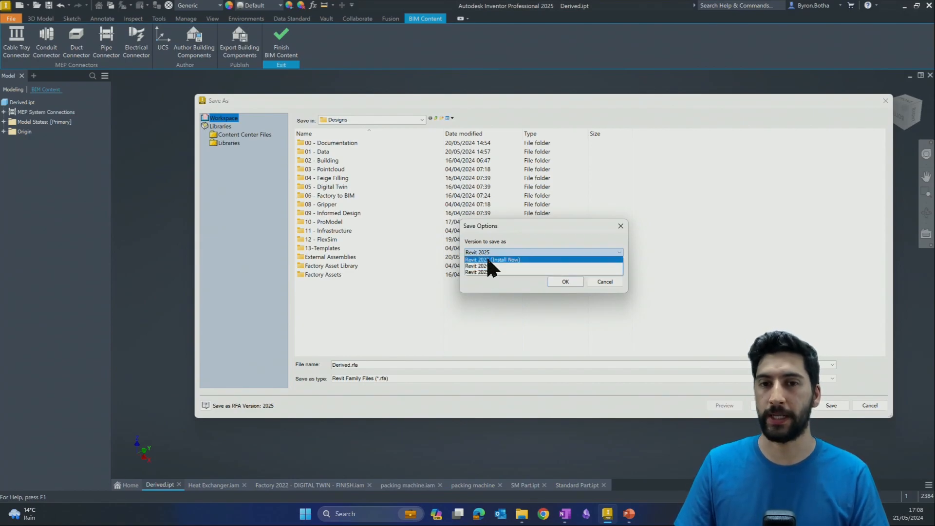
click(495, 228)
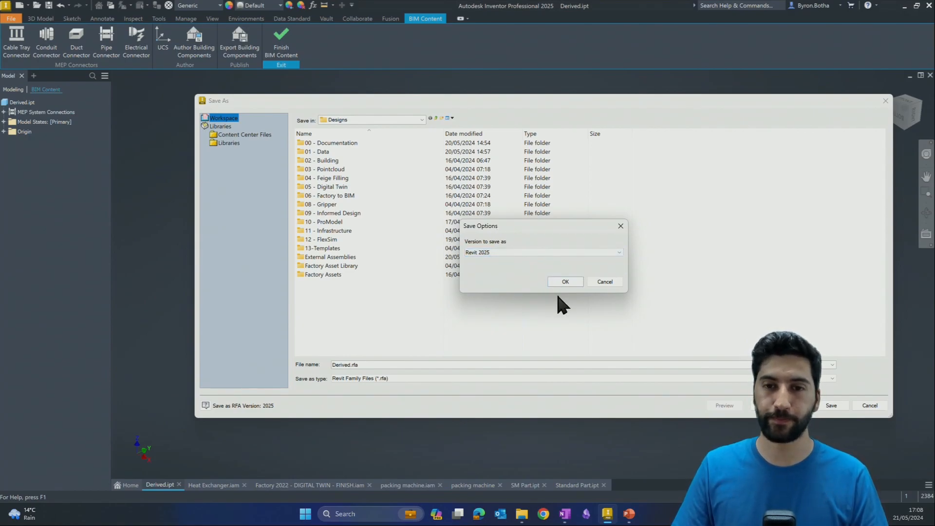
click(579, 283)
click(870, 406)
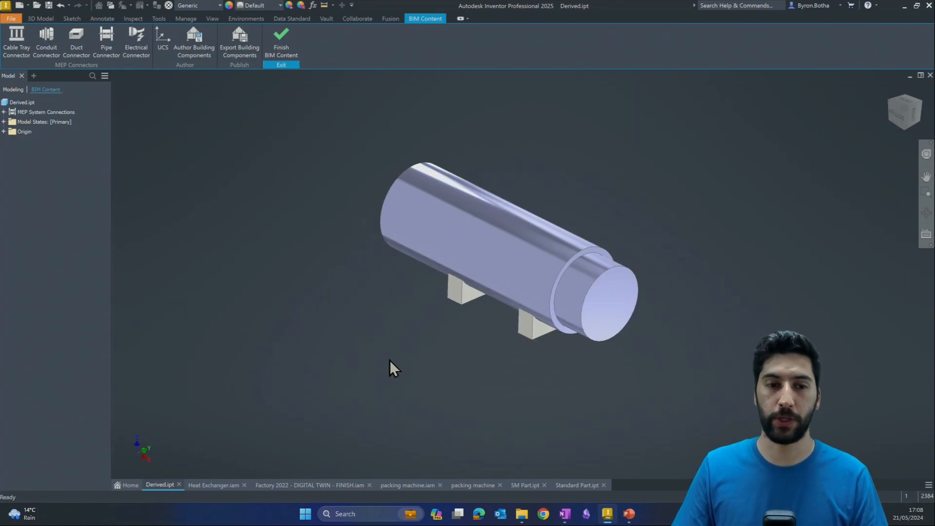
Step: Switch to the Factory 2022 - DIGITAL TWIN - FINISH.iam assembly and start exporting it as a Revit model (RVT)
scroll(260, 328, down, 3)
click(290, 483)
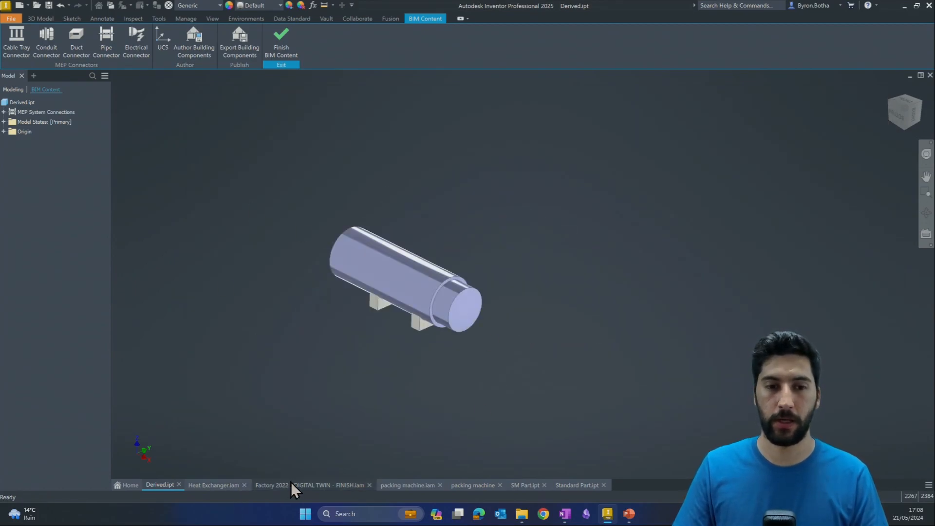
click(9, 20)
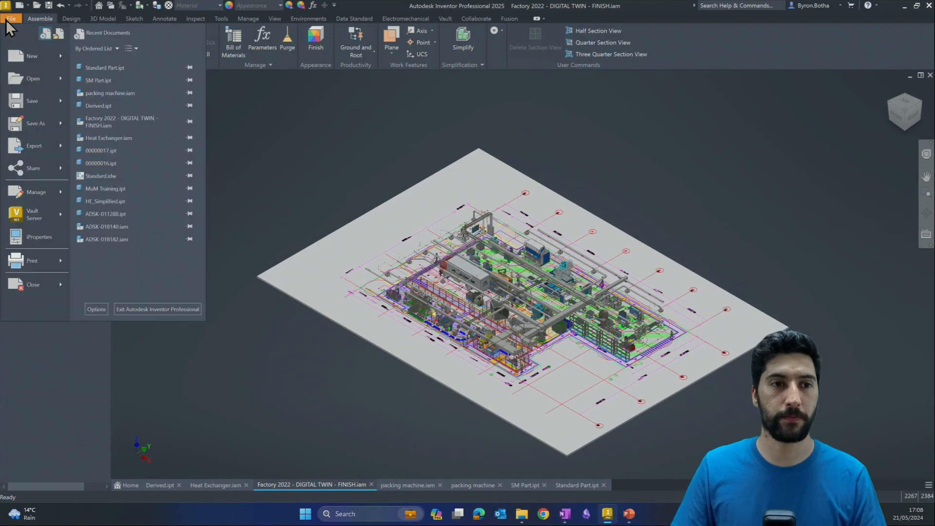
click(294, 360)
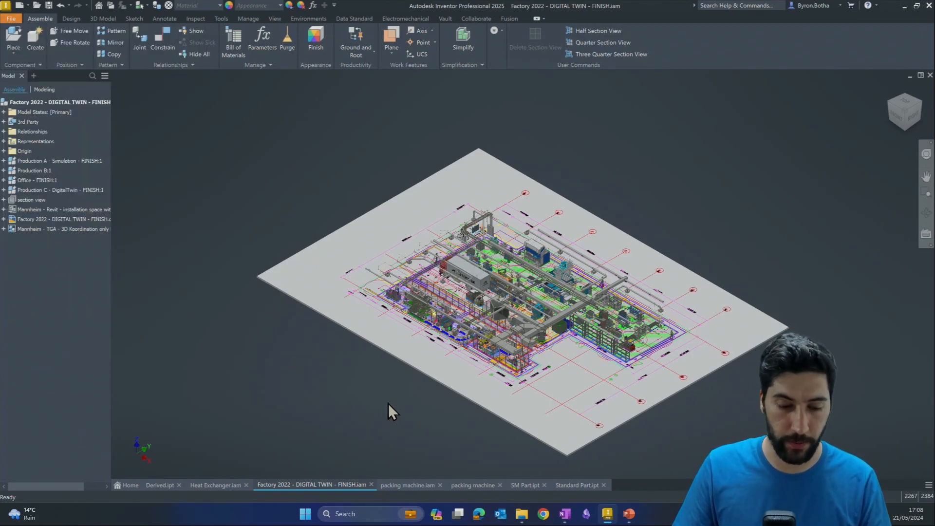
shift+middle_drag(399, 400, 419, 417)
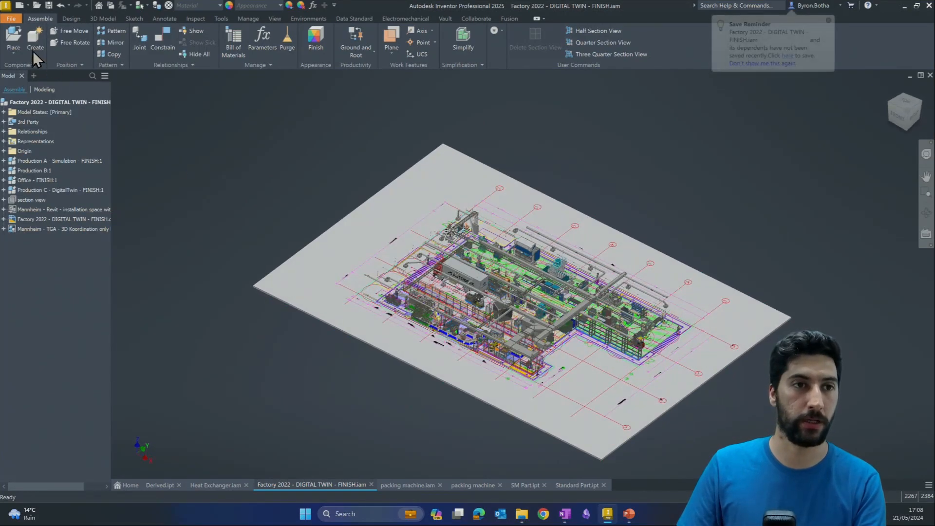
click(9, 19)
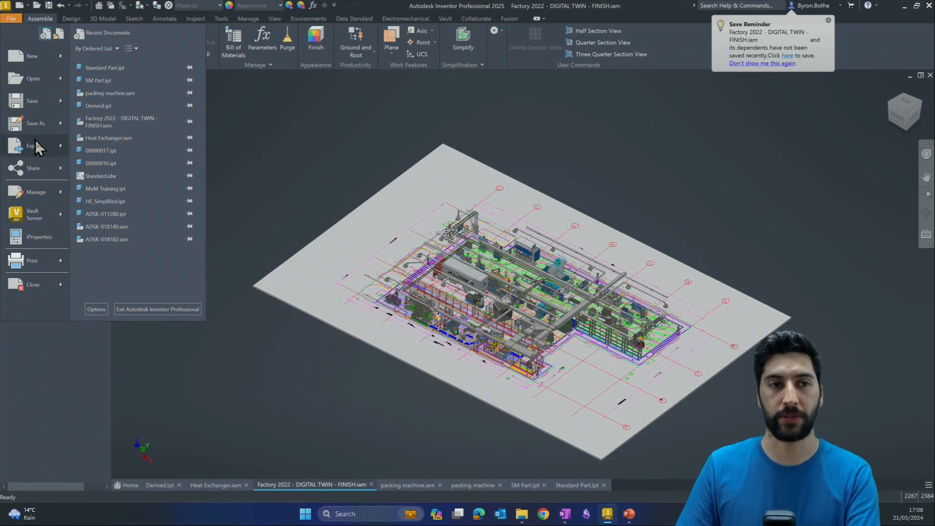
mouse_move(35, 139)
click(137, 183)
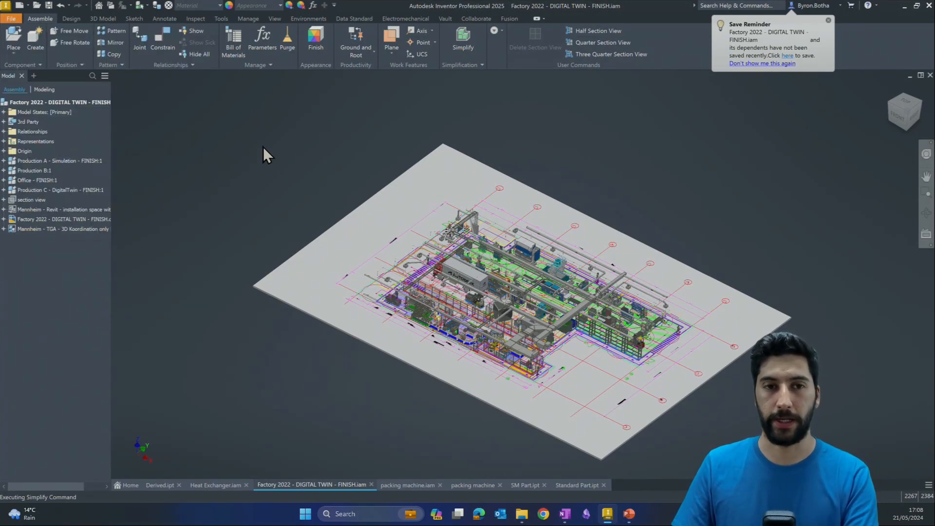
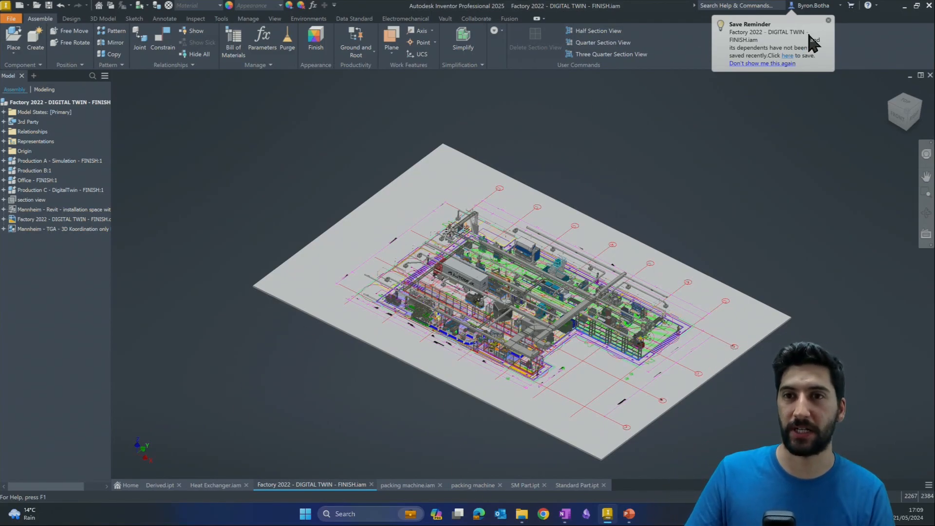
right_click(681, 518)
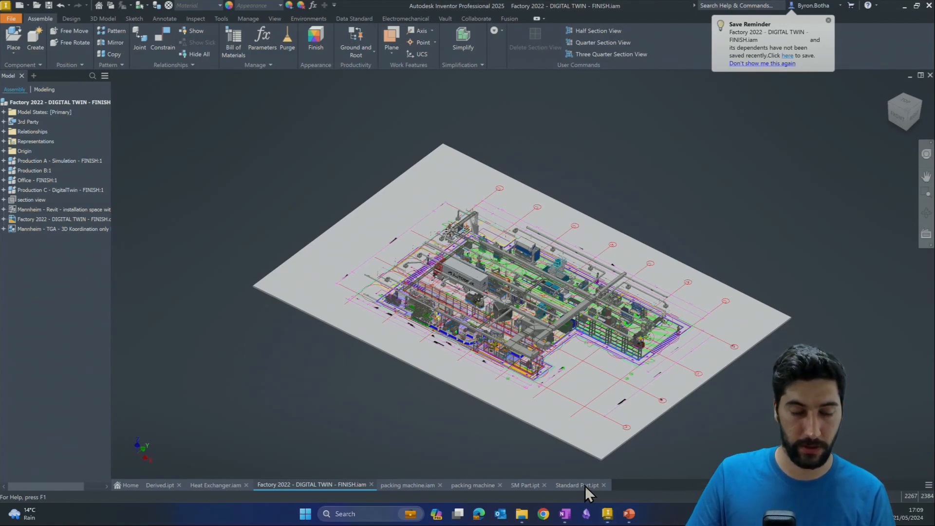
click(698, 478)
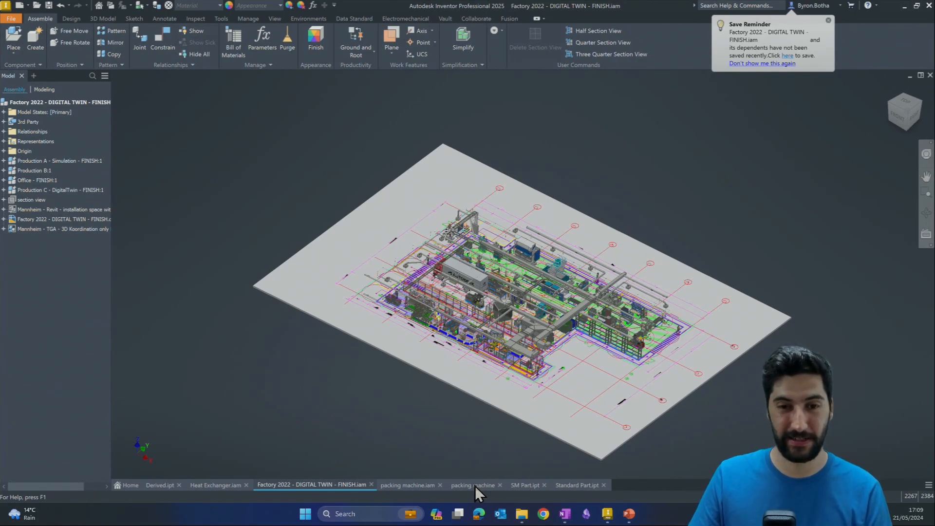
click(411, 484)
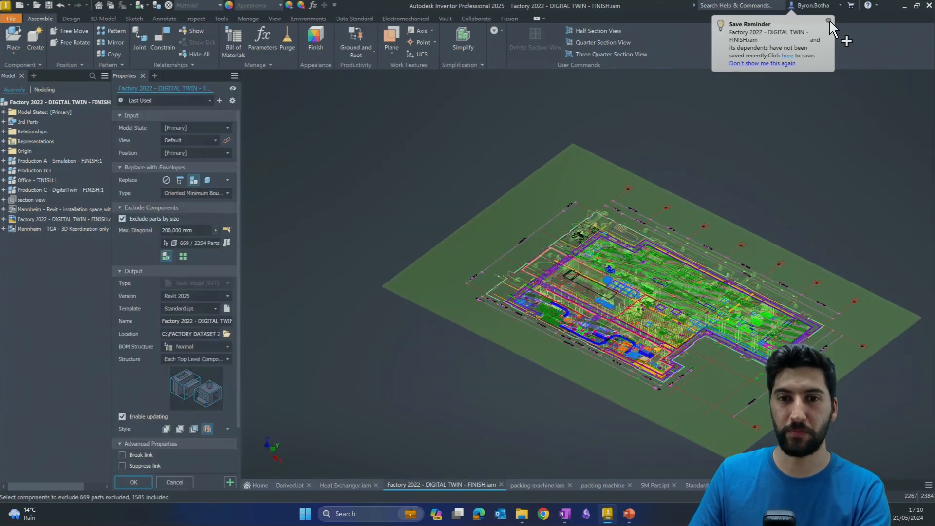
Step: Review the Revit version options for exporting the factory assembly, pick Revit 2023, and cancel the export
mouse_move(399, 379)
middle_down()
mouse_move(377, 352)
mouse_move(394, 369)
middle_up()
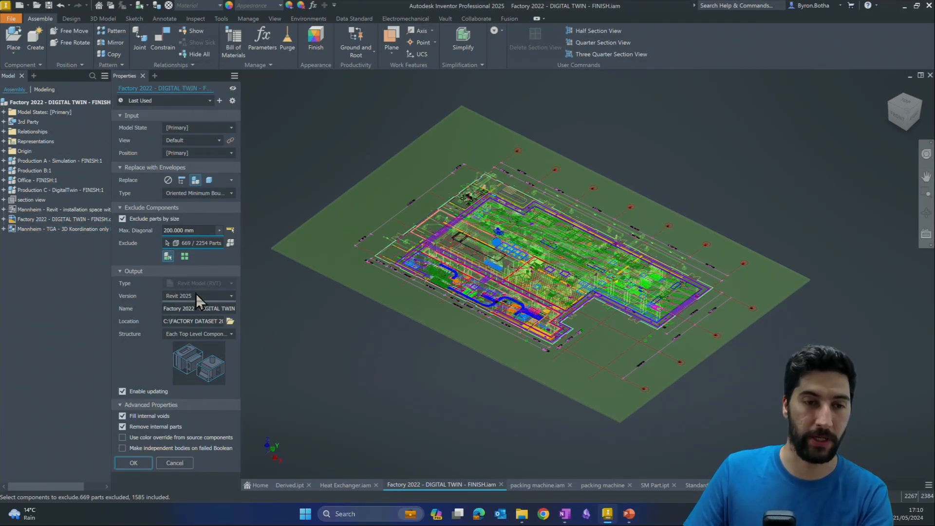
click(231, 295)
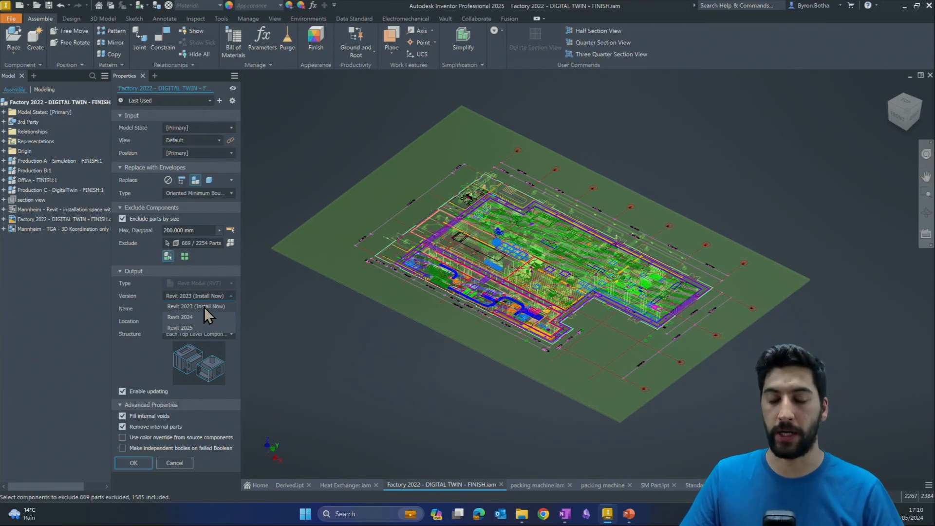
click(203, 307)
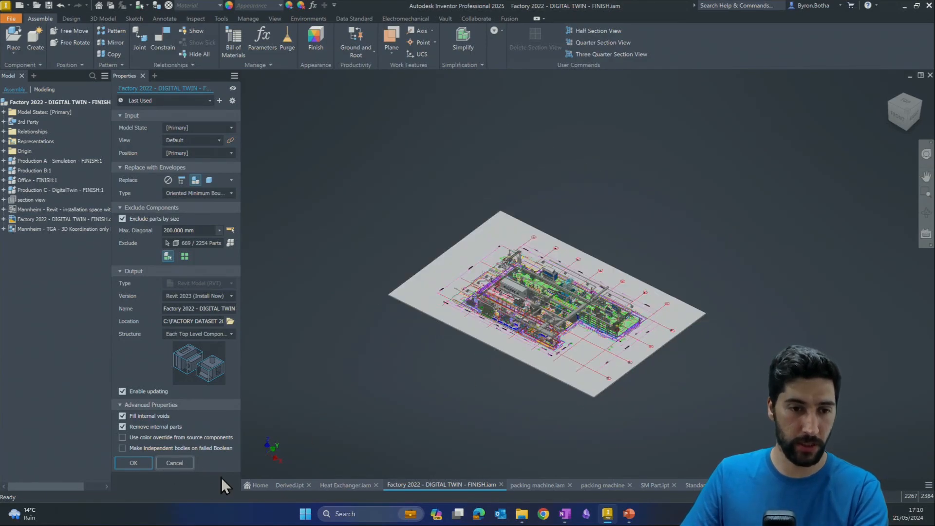
click(180, 463)
Step: Examine the factory assembly's layout, equipment and overhead ducting from above and from a low side angle
scroll(423, 385, up, 3)
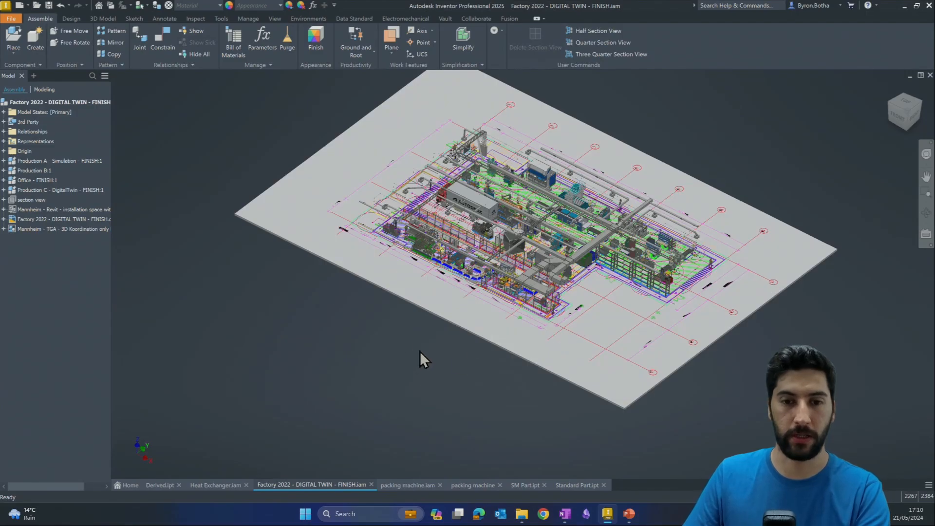
middle_drag(419, 350, 389, 357)
scroll(448, 349, down, 3)
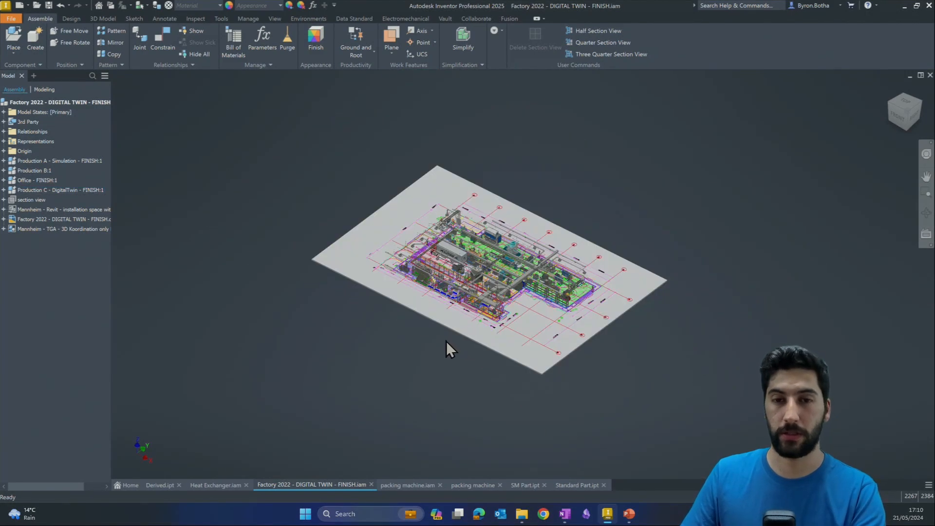
scroll(440, 340, up, 5)
middle_drag(440, 341, 427, 374)
scroll(492, 396, down, 3)
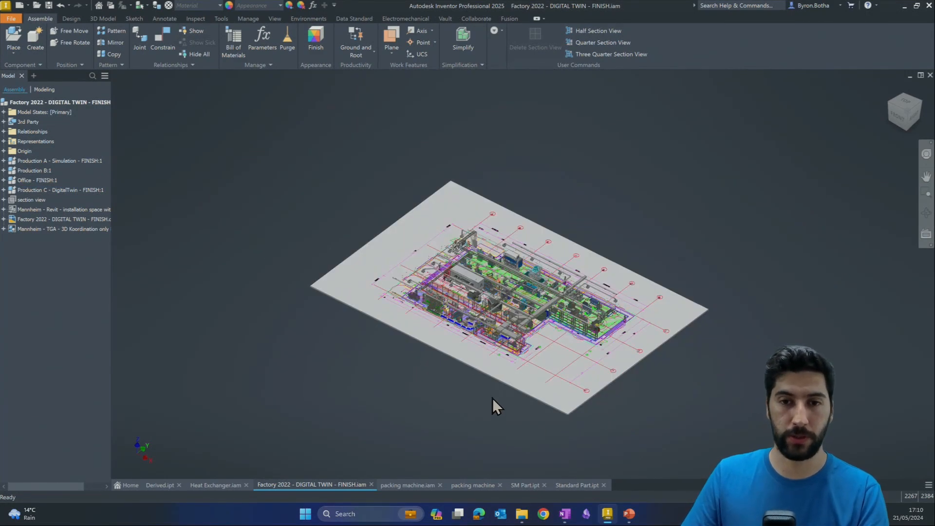
shift+middle_drag(494, 403, 500, 448)
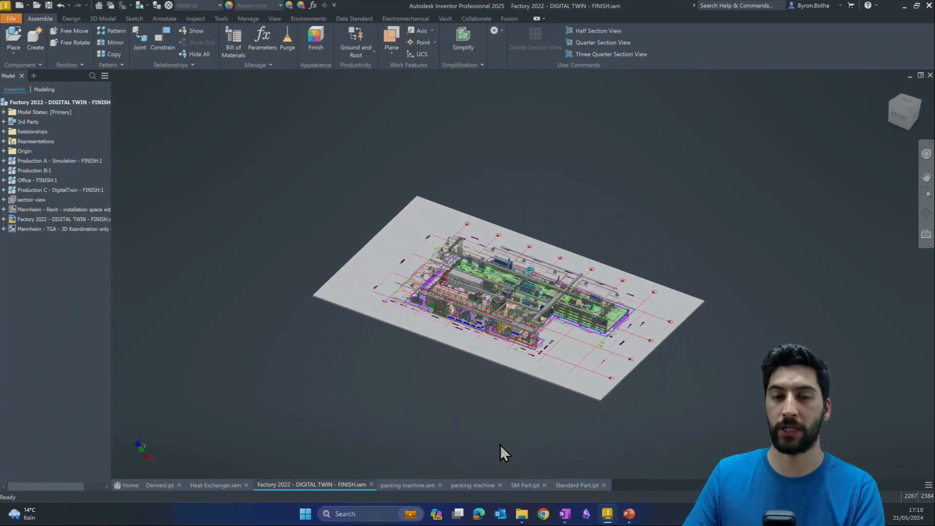
shift+middle_drag(477, 413, 460, 386)
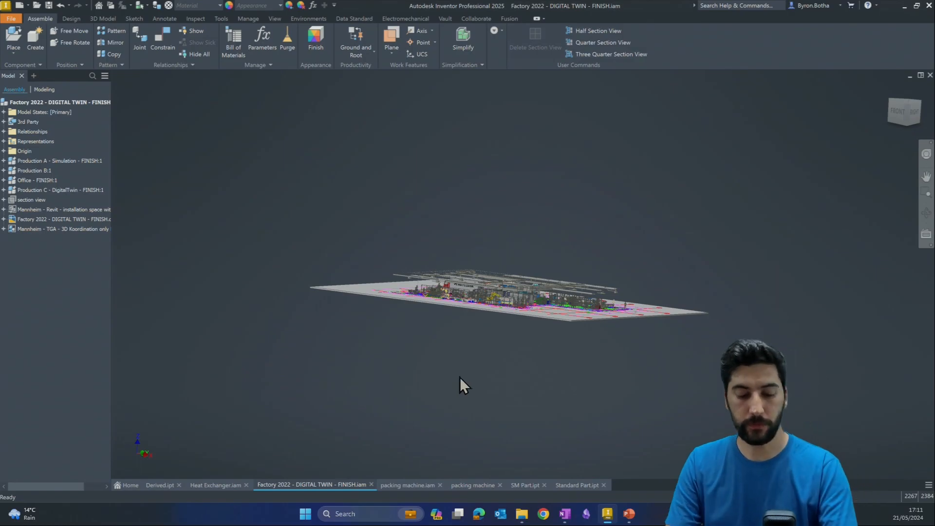
shift+middle_drag(536, 372, 542, 314)
scroll(542, 313, up, 4)
scroll(530, 340, down, 5)
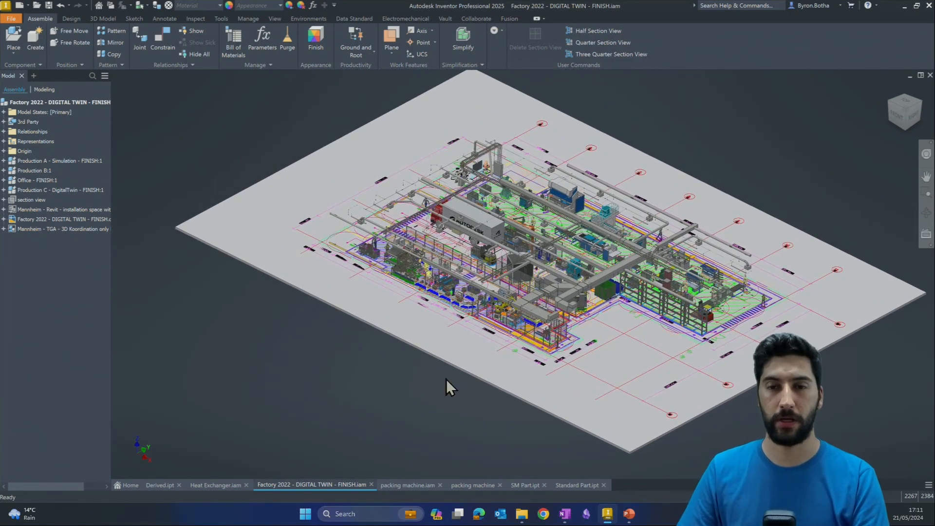
scroll(377, 312, up, 4)
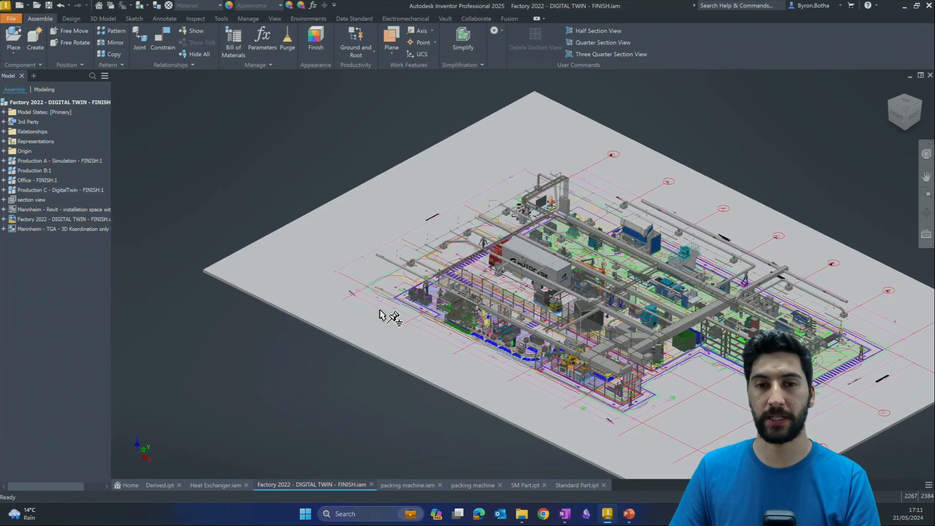
scroll(375, 313, down, 3)
middle_drag(395, 327, 427, 278)
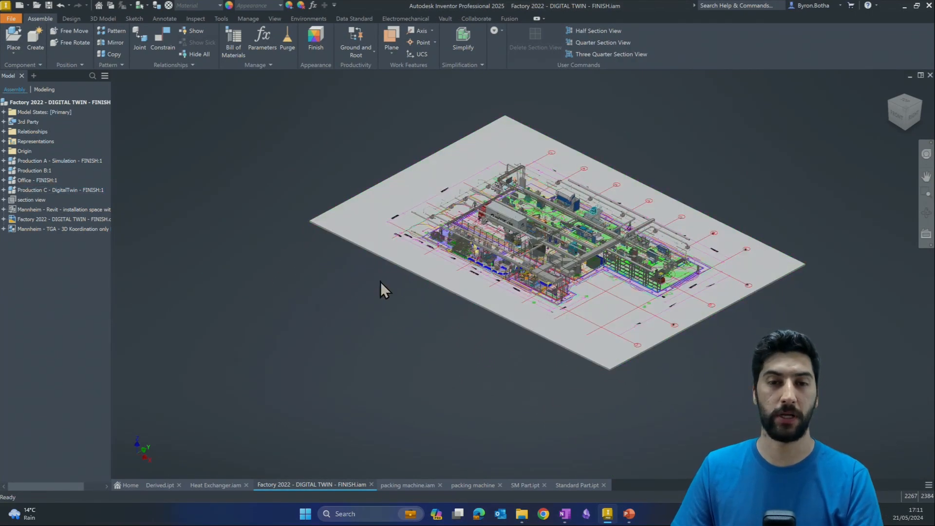
middle_drag(409, 310, 422, 315)
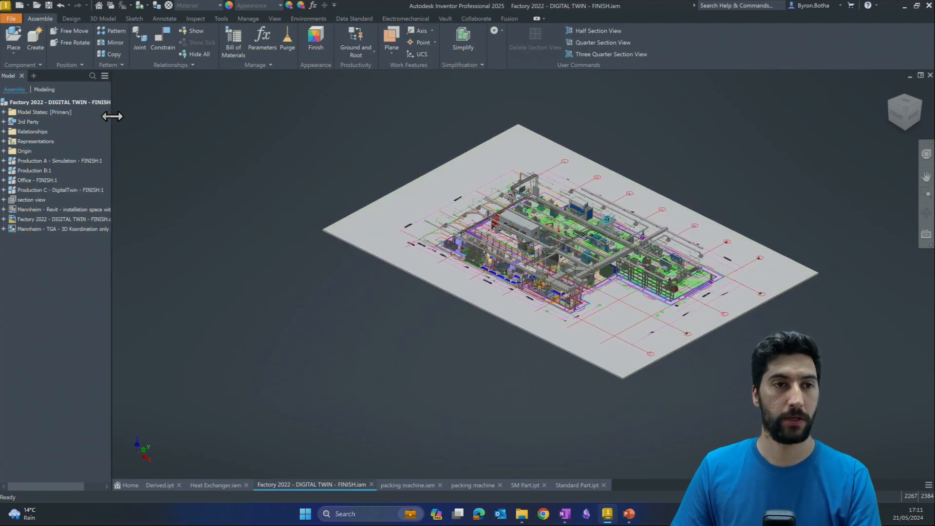
Step: Start placing an imported CAD file in the assembly and open Mannheim - Revit.ifc from the 02 - Building\02 - Mannheim folder
click(18, 54)
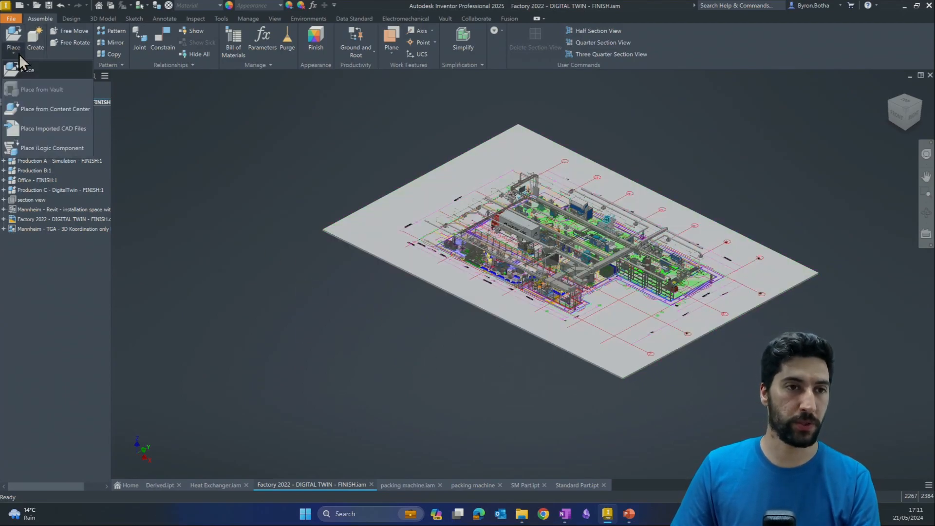
click(54, 130)
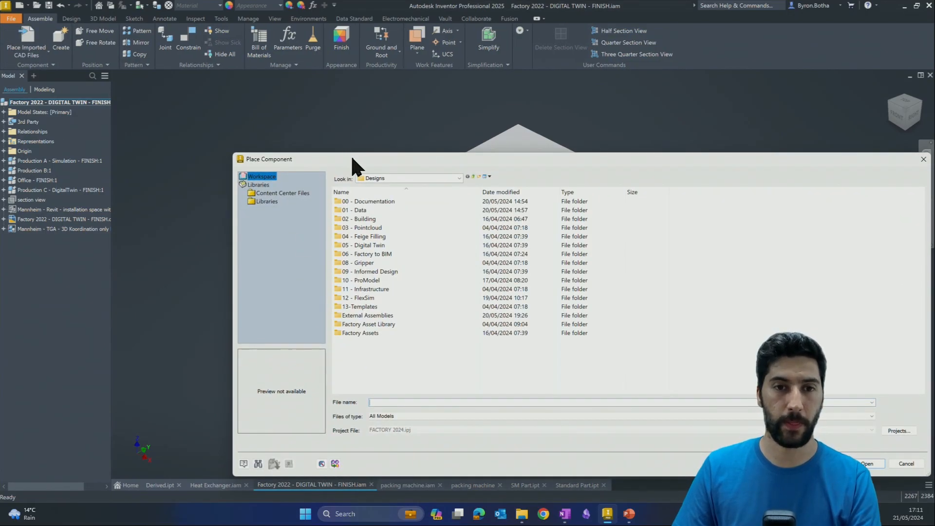
drag(355, 161, 304, 123)
double_click(314, 181)
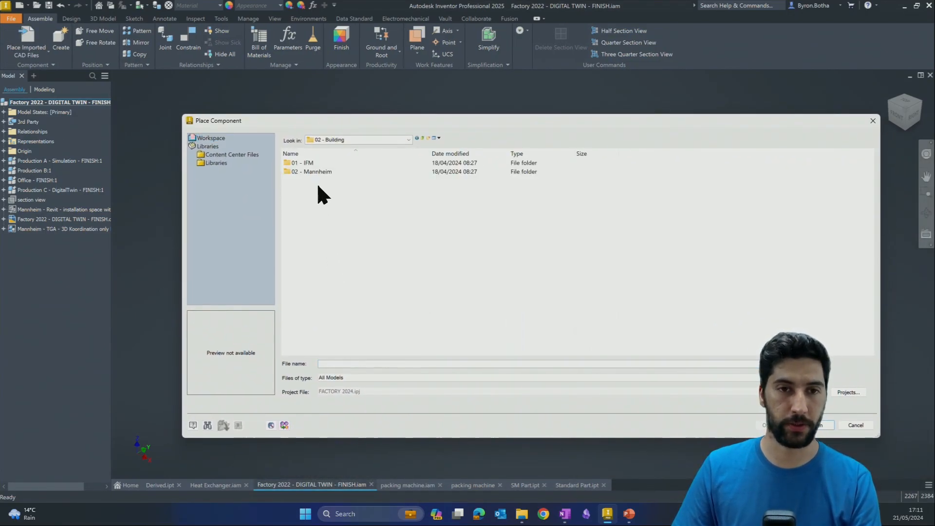
double_click(317, 171)
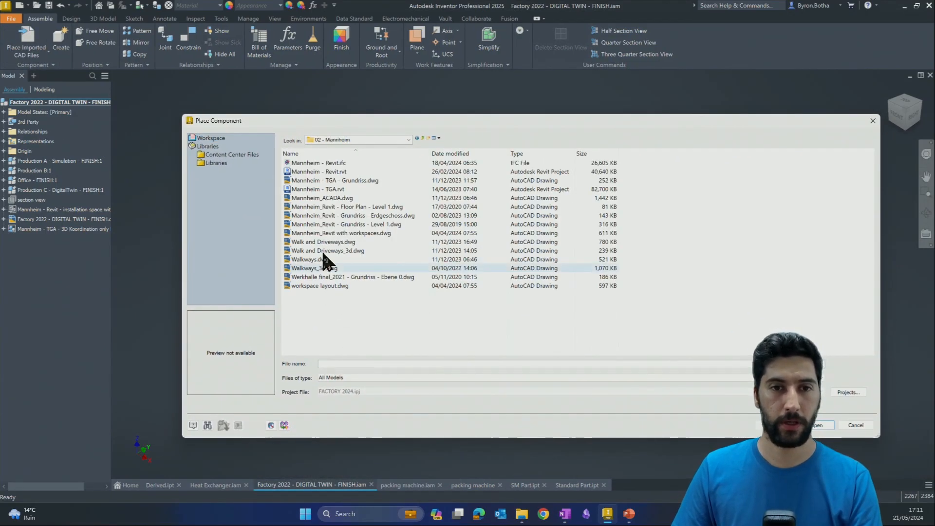
click(324, 163)
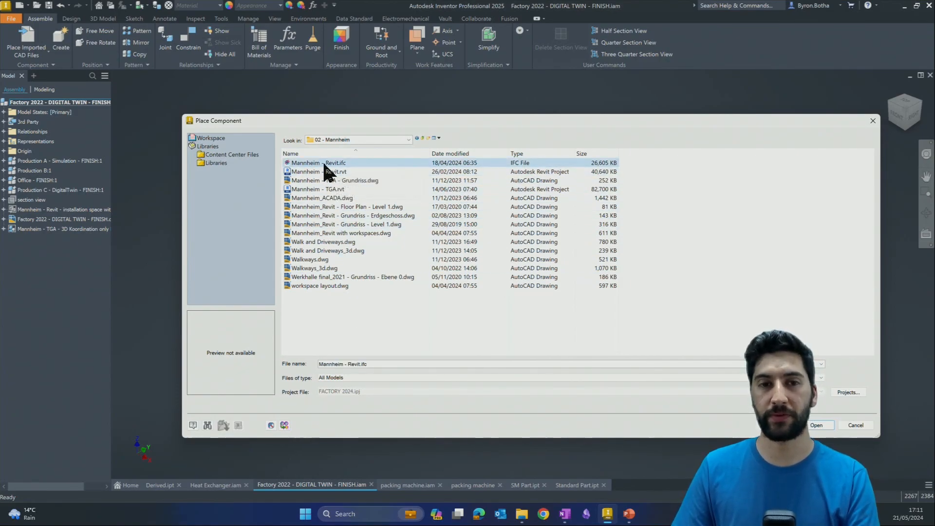
click(331, 170)
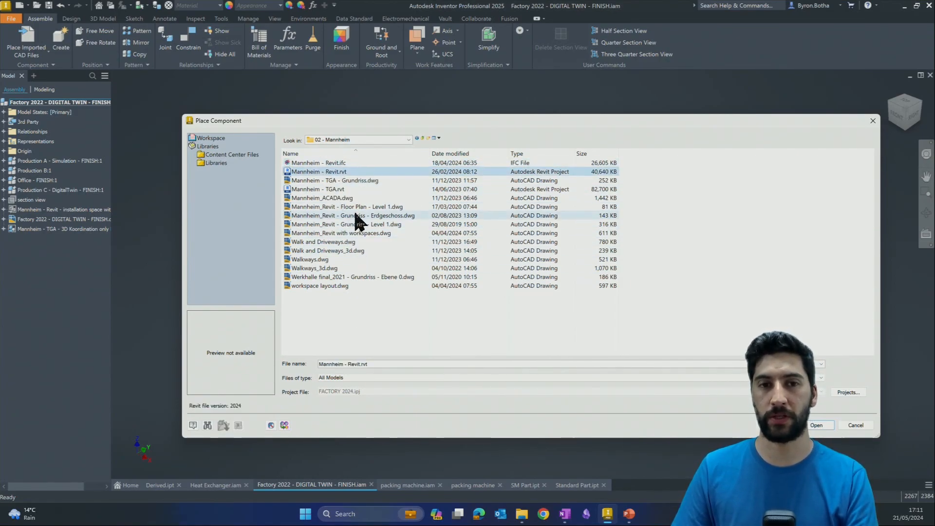
click(360, 180)
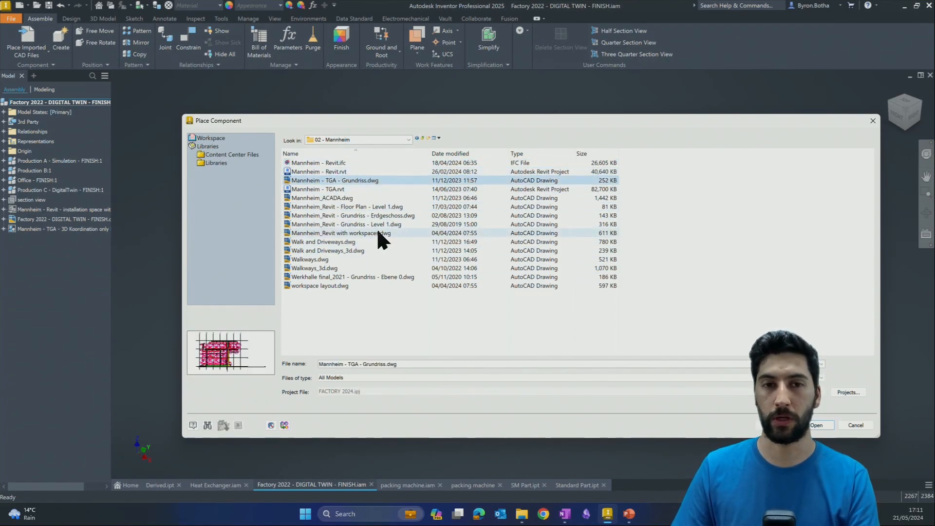
click(321, 162)
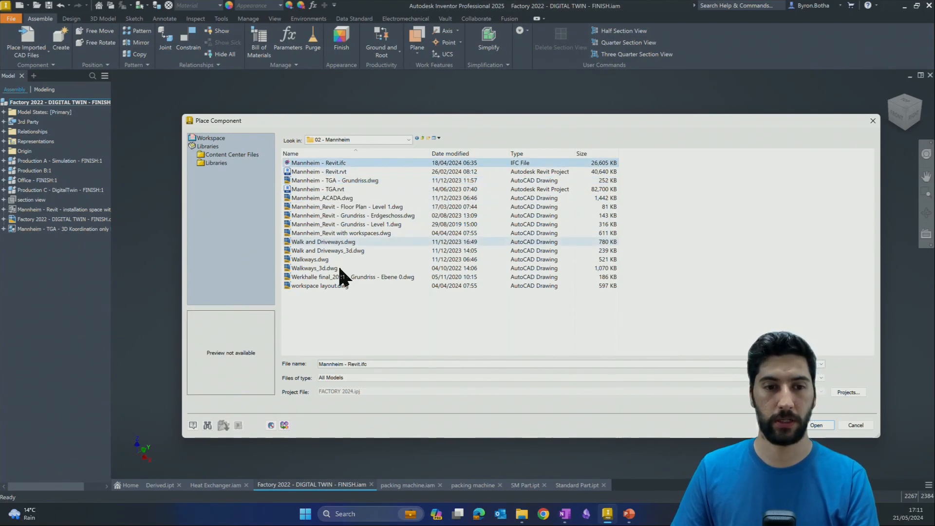
click(816, 425)
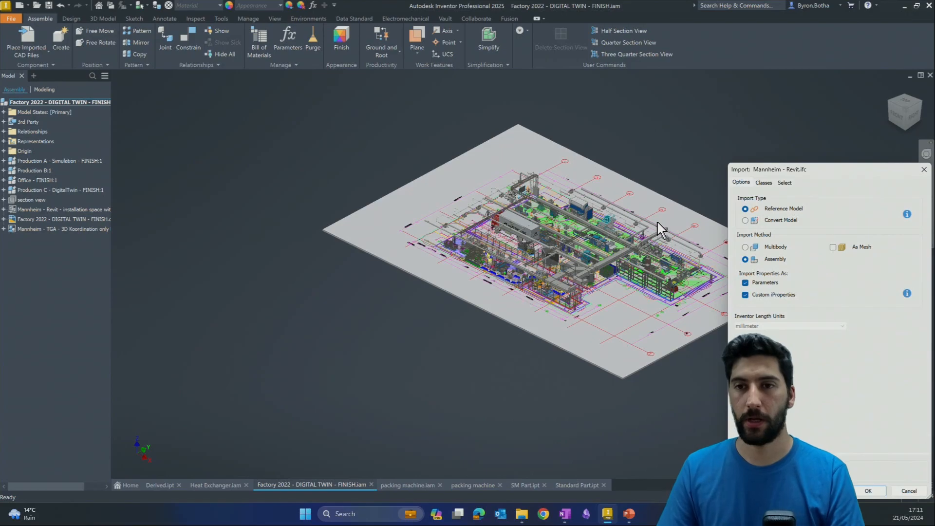
Step: Try Convert Model, return the import type to Reference Model, and load the IFC model to list its classes
drag(803, 174, 199, 84)
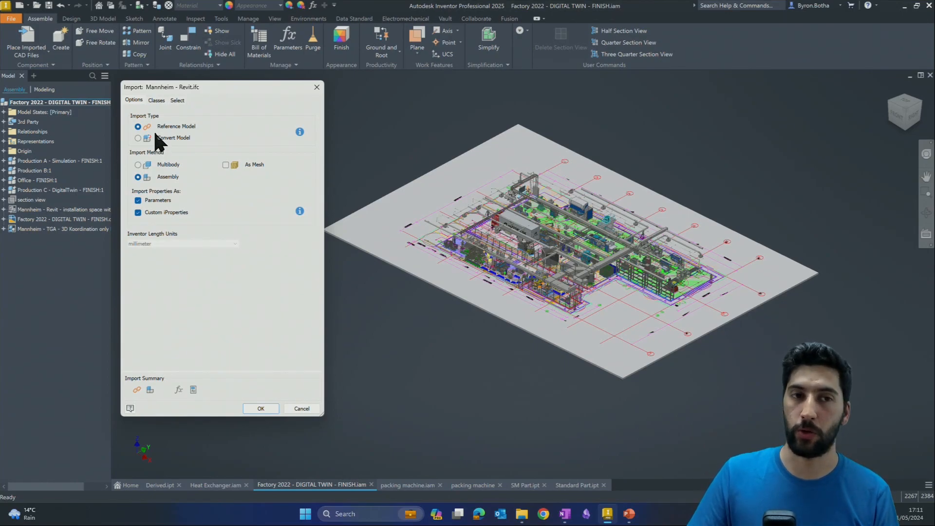
click(138, 137)
click(138, 126)
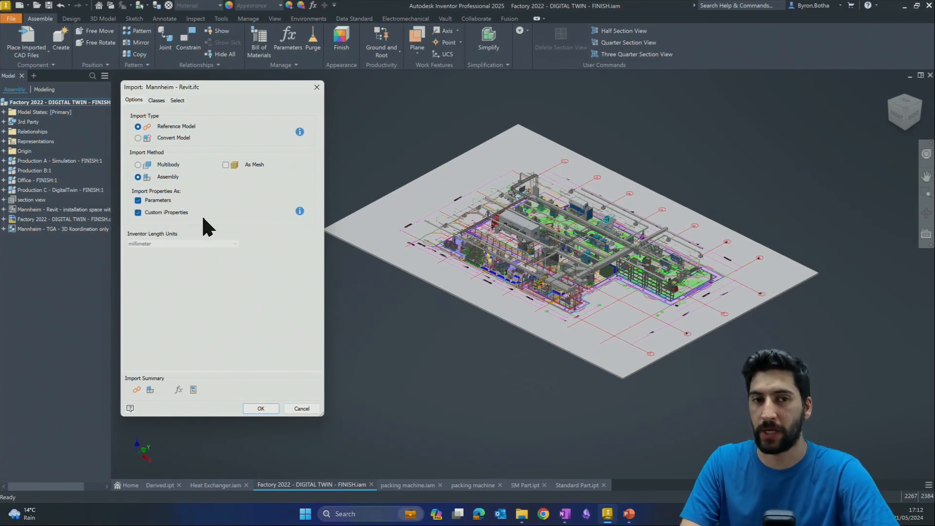
click(156, 100)
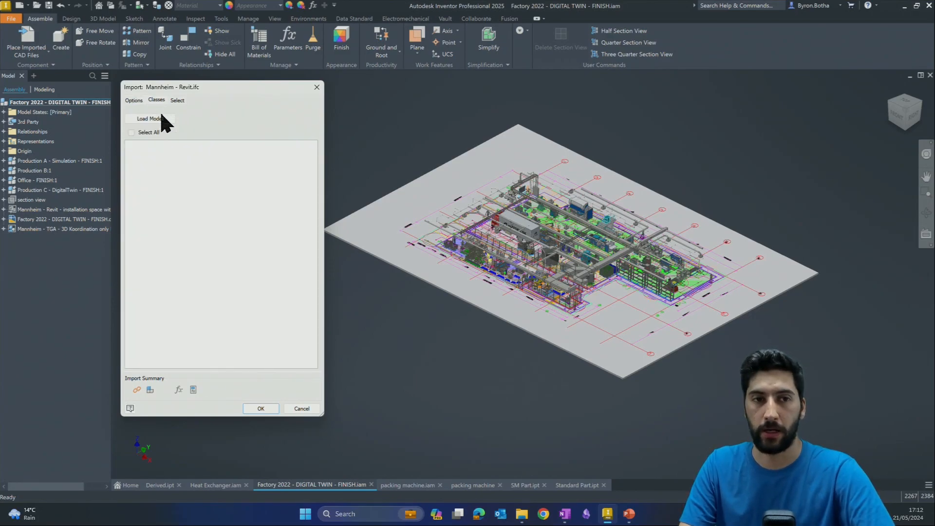
click(155, 118)
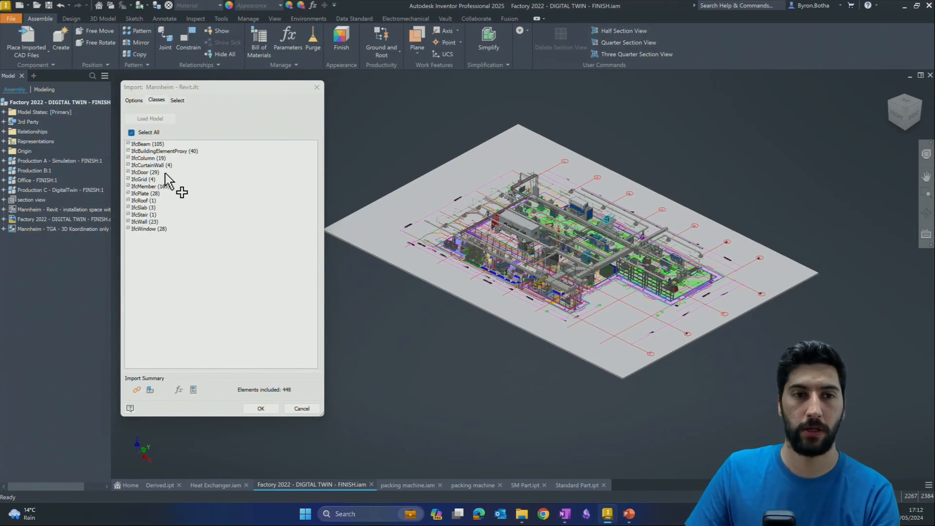
Step: Toggle the IfcRoof and IfcWindow classes off and back on to preview their effect on the building
click(128, 201)
scroll(503, 250, up, 5)
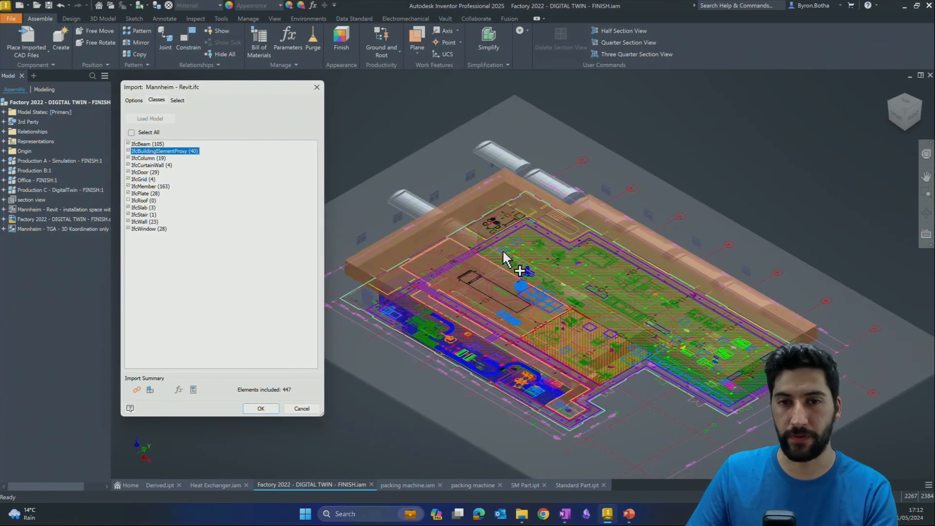
scroll(516, 270, down, 3)
middle_drag(548, 271, 582, 233)
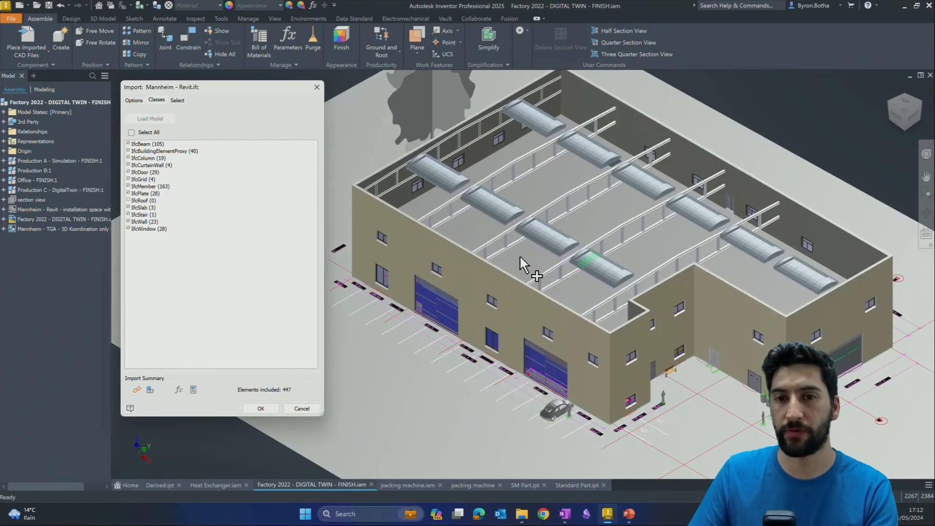
click(128, 228)
click(127, 229)
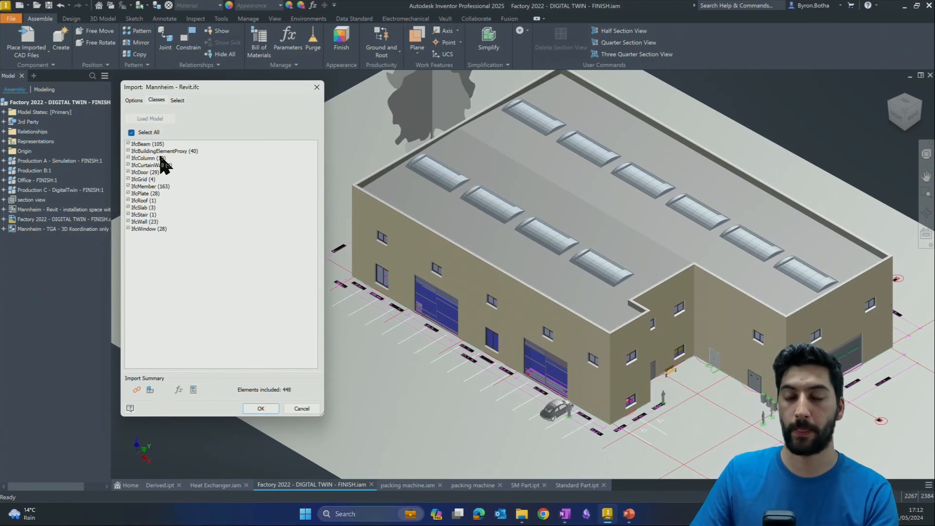
Step: Expand the import's element selection tree through IfcSite and IfcBuilding to the building storeys and highlight Level 0
click(176, 100)
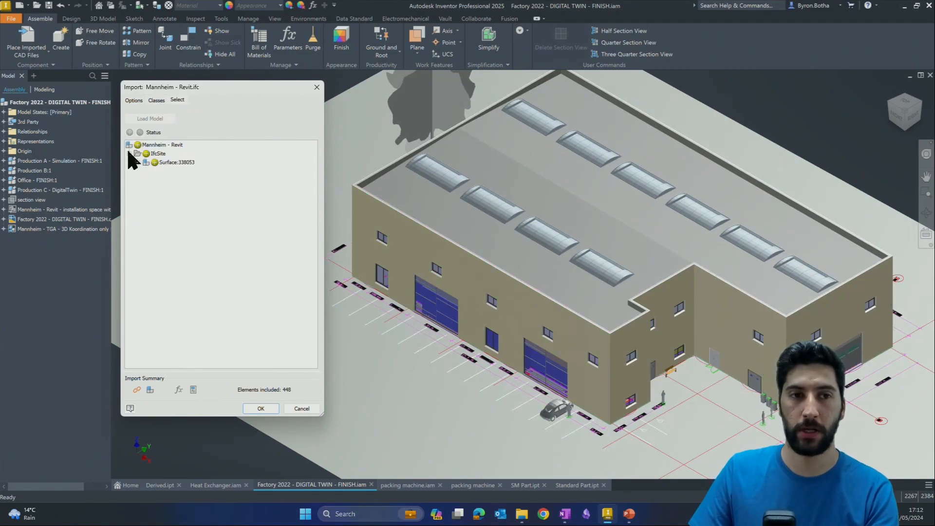
click(138, 162)
click(146, 179)
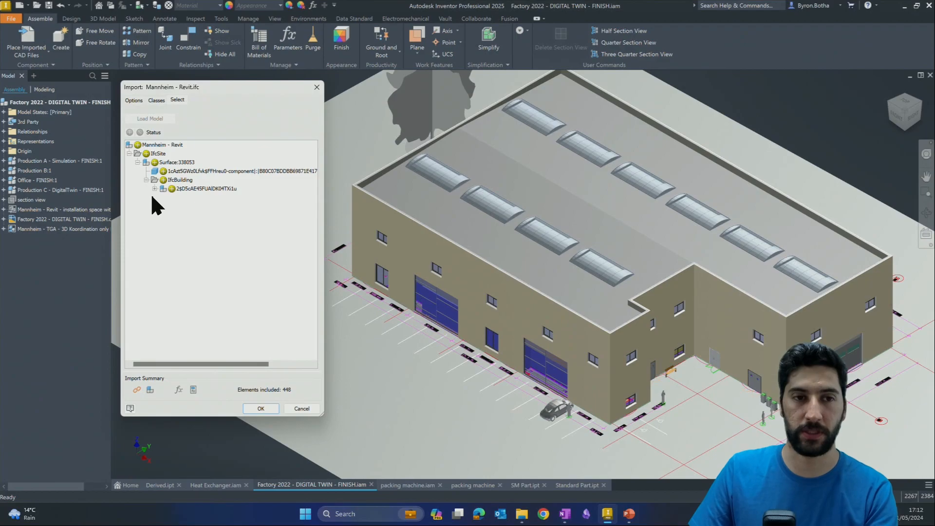
click(154, 189)
click(163, 197)
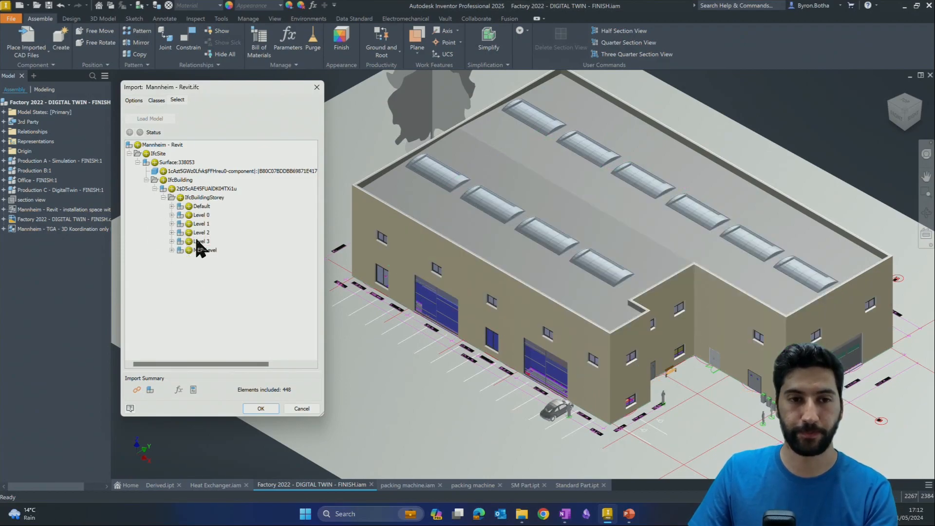
click(189, 215)
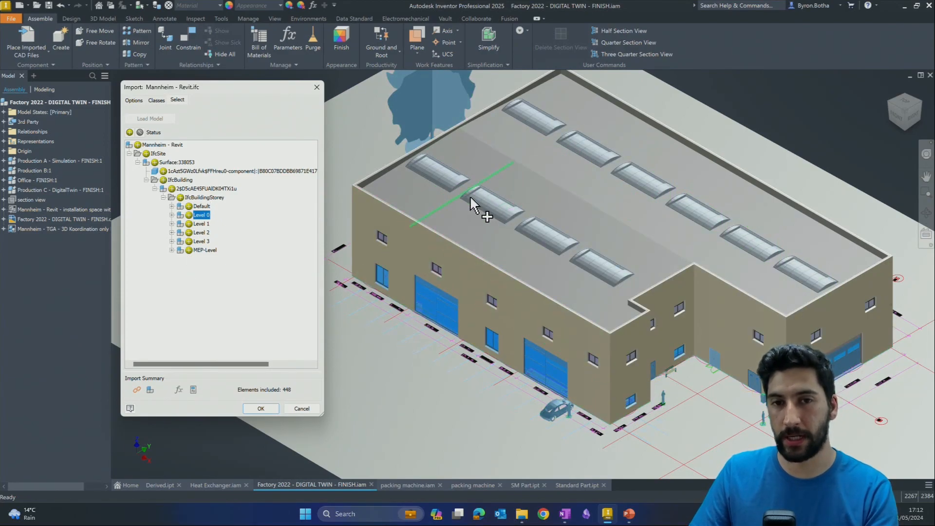
Step: Select the building's roof in the model preview to locate its component in the import's element tree
scroll(475, 202, up, 5)
scroll(419, 280, down, 4)
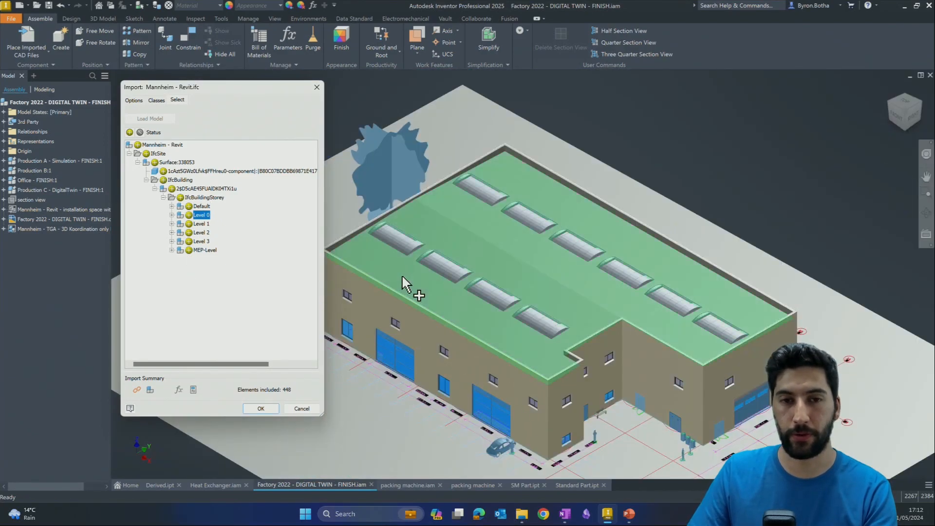
click(403, 279)
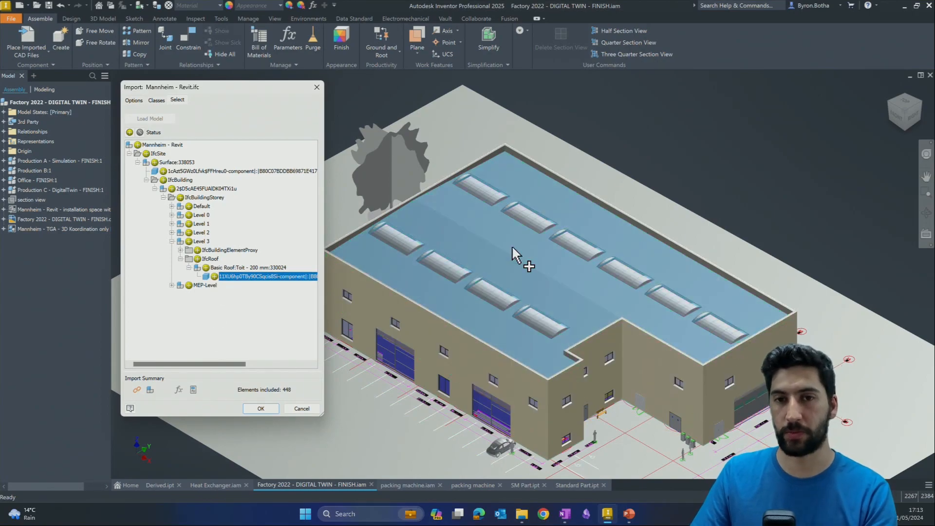
scroll(587, 294, down, 3)
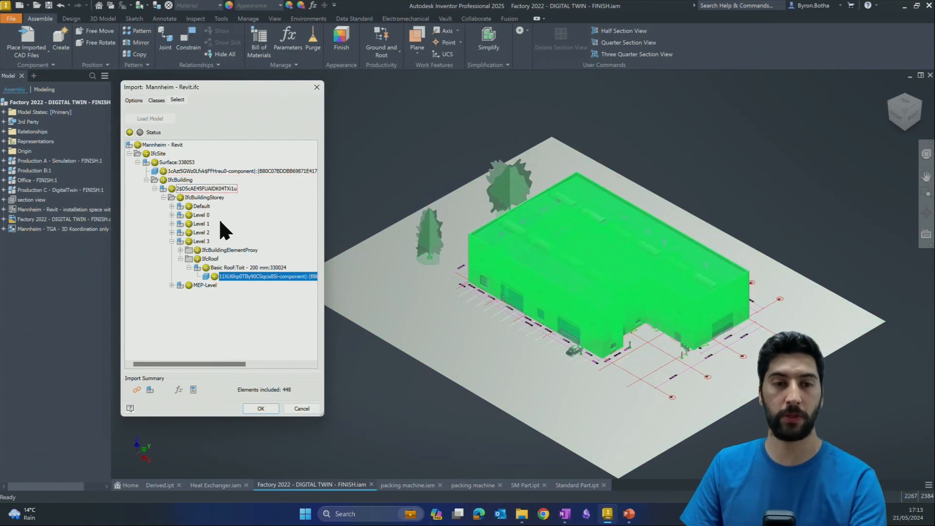
Step: Accept the Mannheim - Revit IFC import and place one instance of the building grounded at the assembly origin
click(259, 411)
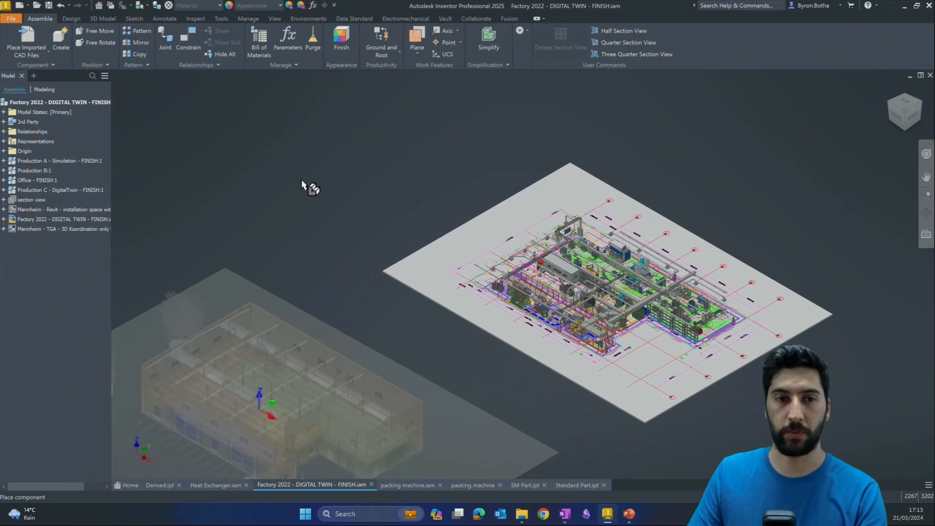
scroll(298, 179, up, 5)
scroll(302, 214, down, 7)
right_click(266, 181)
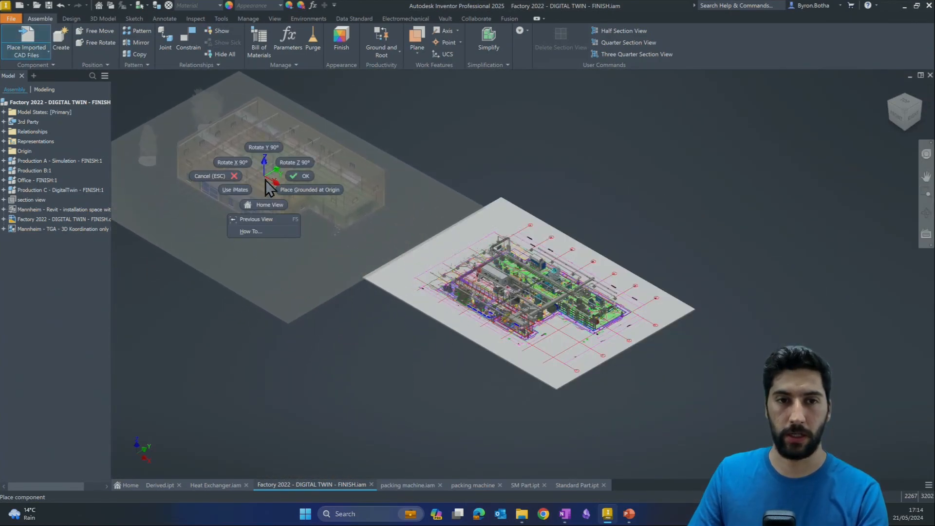
click(291, 191)
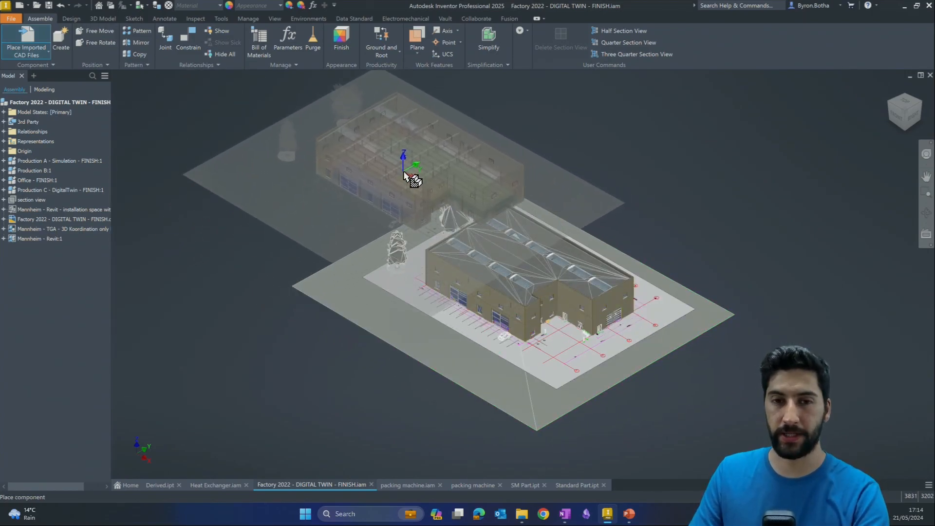
key(Escape)
Step: Expand the factory assembly's view representations and activate the section view representation
mouse_move(390, 375)
shift+middle_down()
mouse_move(413, 359)
mouse_move(429, 311)
mouse_move(408, 382)
mouse_move(410, 365)
shift+middle_up()
scroll(542, 306, up, 5)
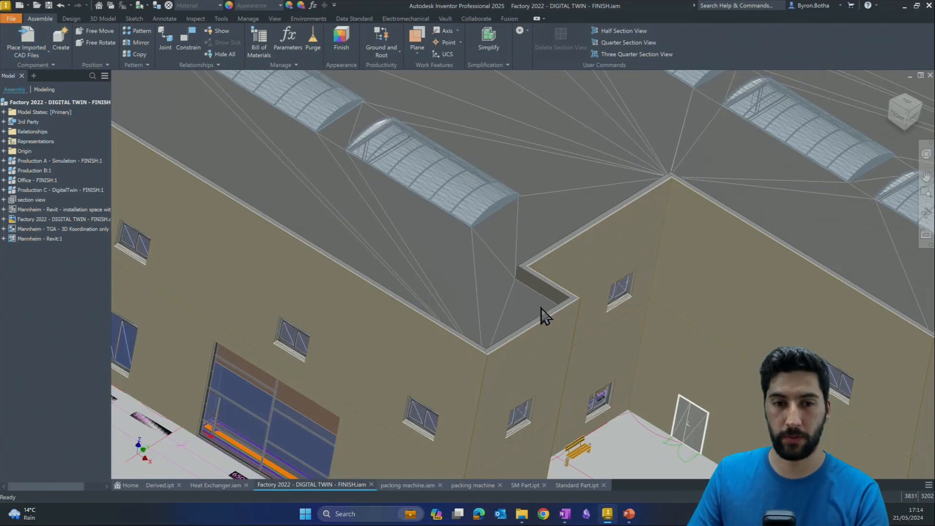
middle_drag(541, 309, 560, 163)
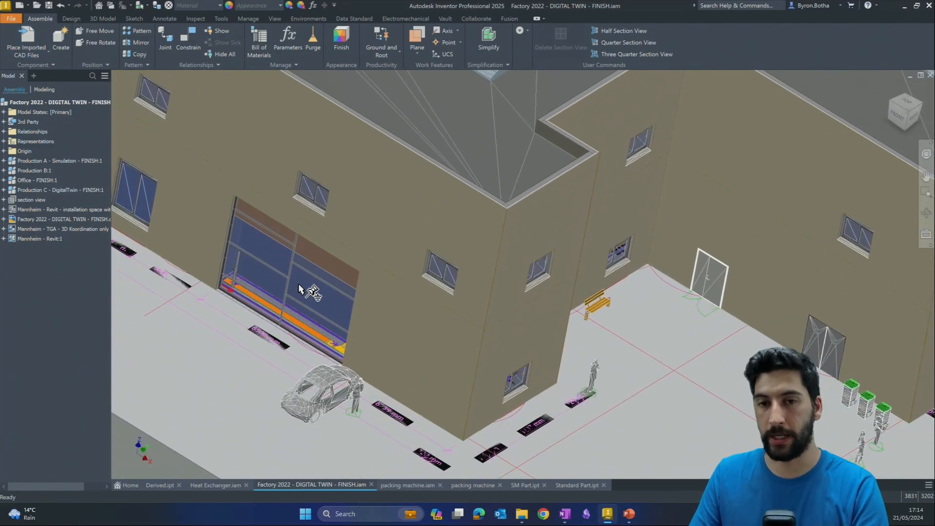
scroll(458, 297, down, 10)
shift+middle_drag(446, 312, 487, 331)
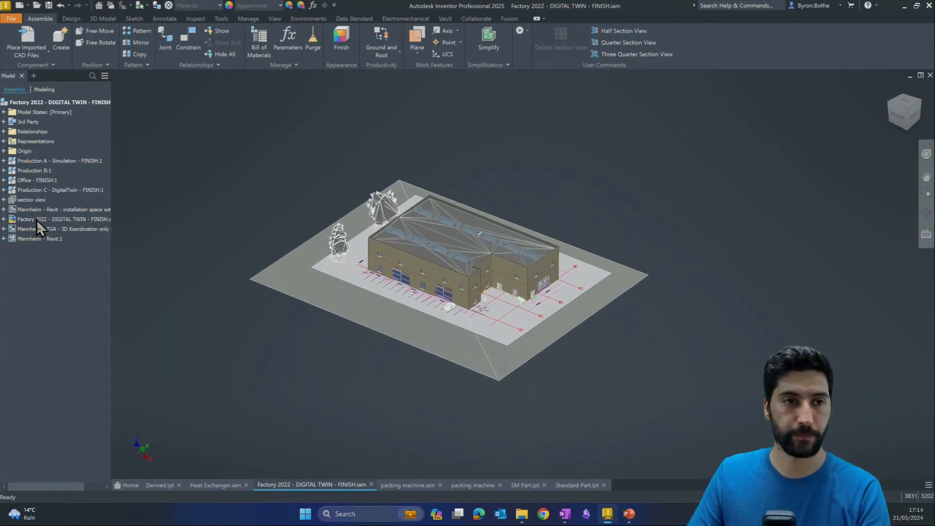
click(4, 141)
click(4, 131)
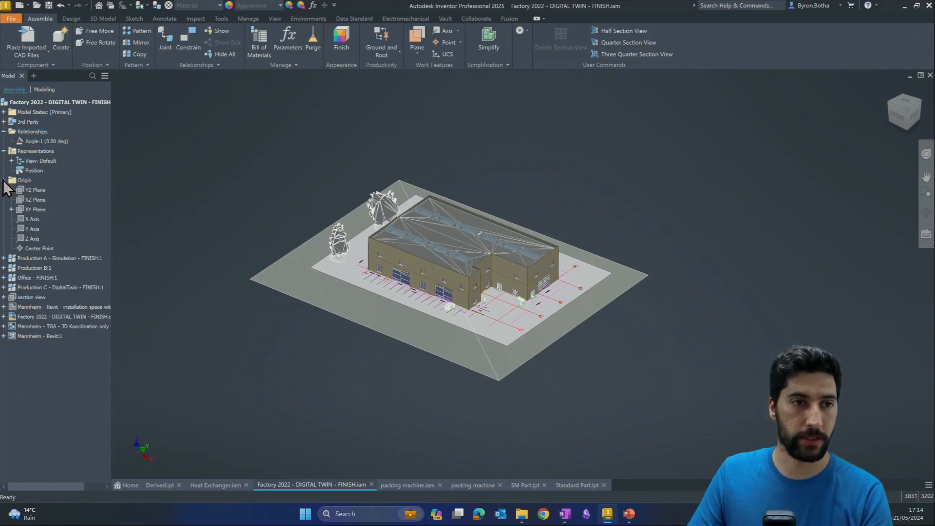
click(11, 161)
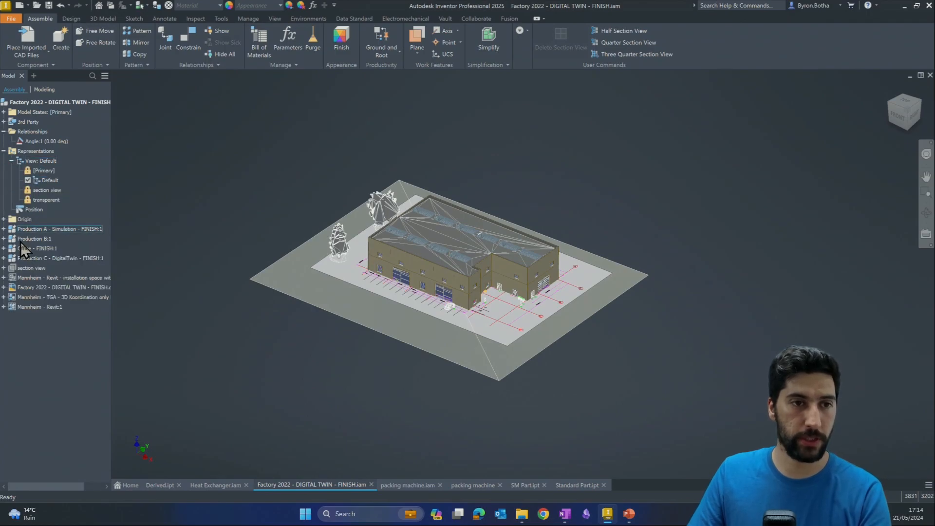
double_click(39, 189)
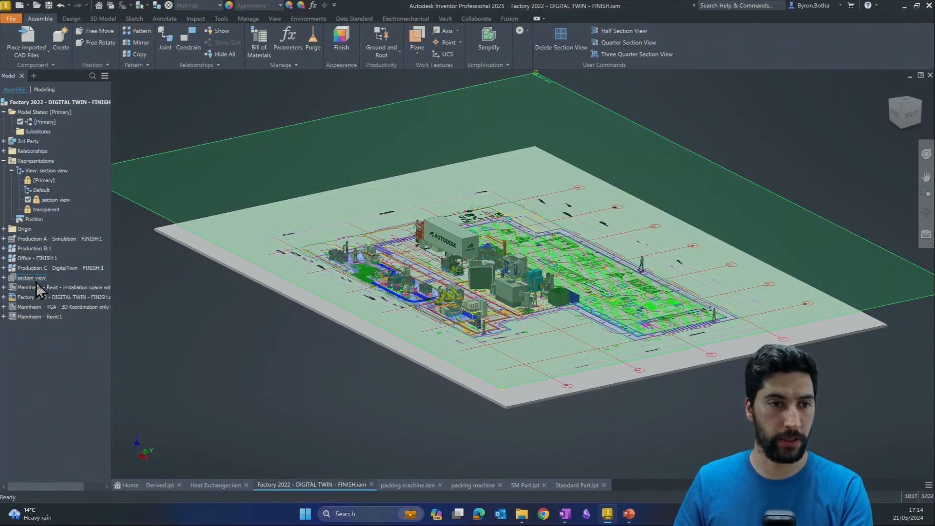
Step: Turn on visibility for the Mannheim - Revit - installation space building component
right_click(40, 289)
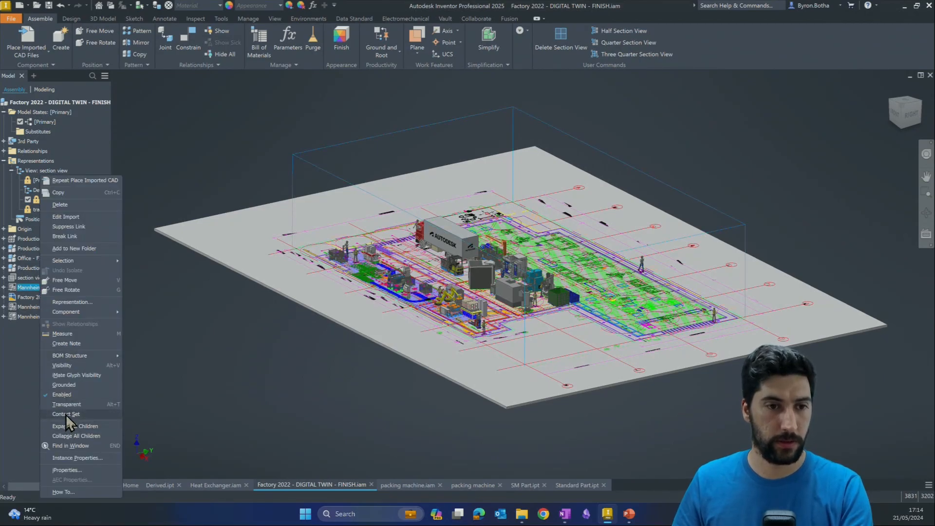
click(70, 366)
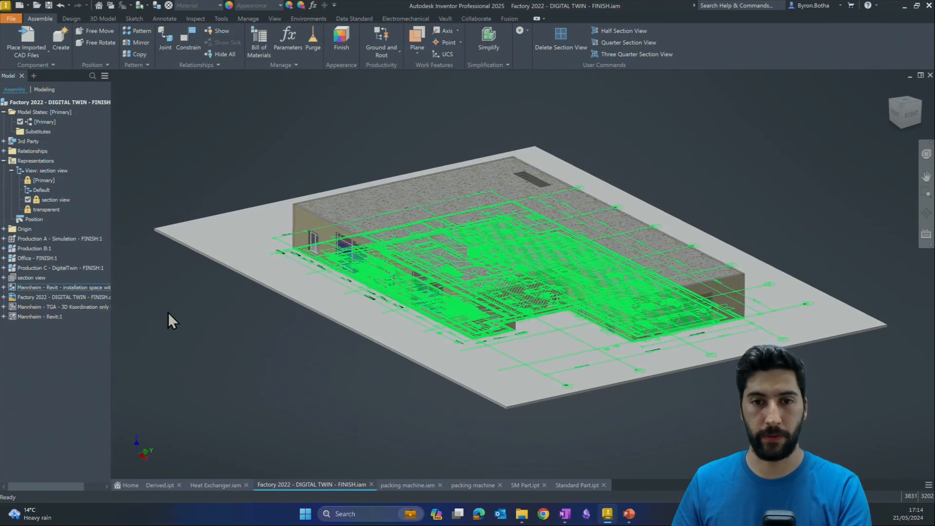
scroll(273, 319, up, 5)
shift+middle_drag(287, 358, 302, 376)
scroll(534, 220, down, 3)
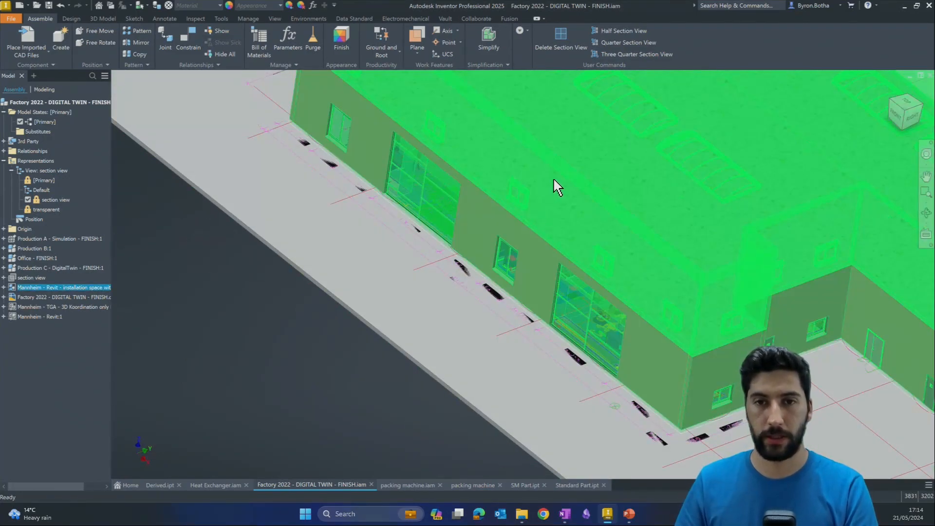
Step: Set the selection filter to Part Priority and hide the roof part of the building
click(521, 224)
click(146, 11)
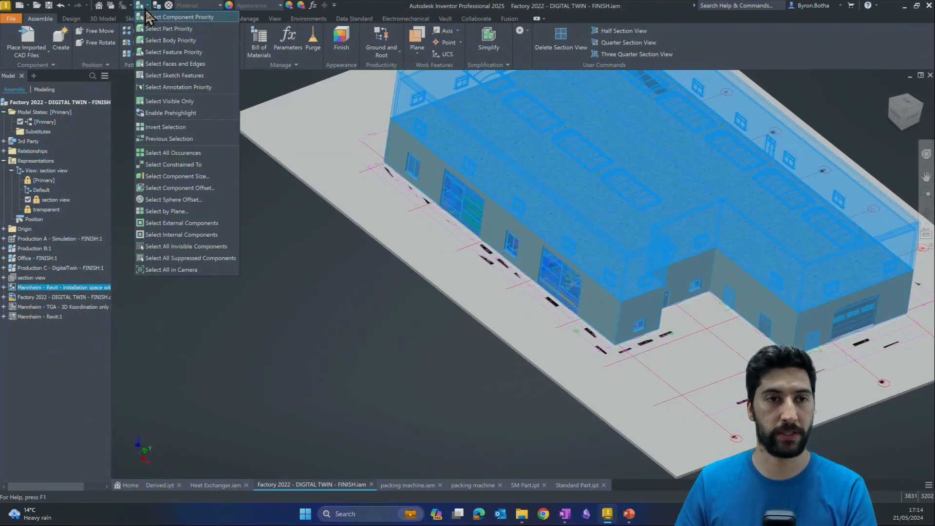
click(168, 31)
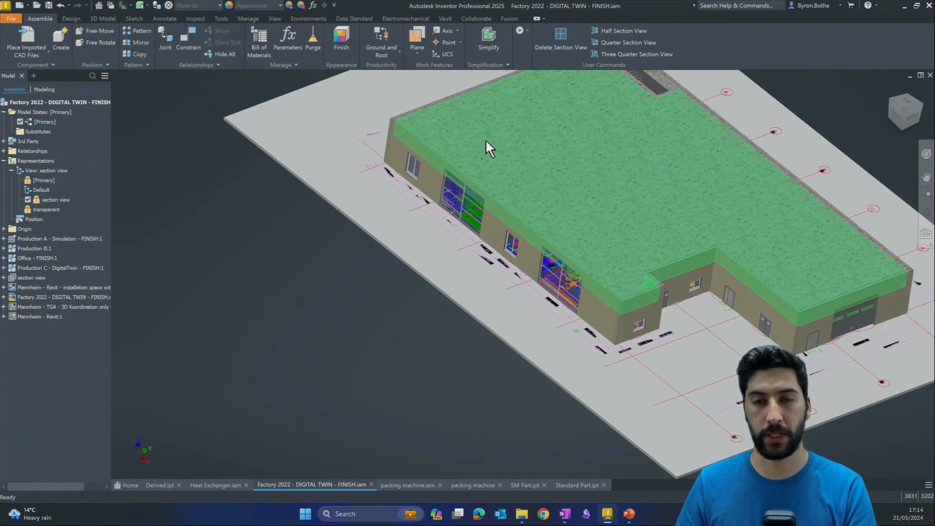
click(502, 139)
right_click(499, 143)
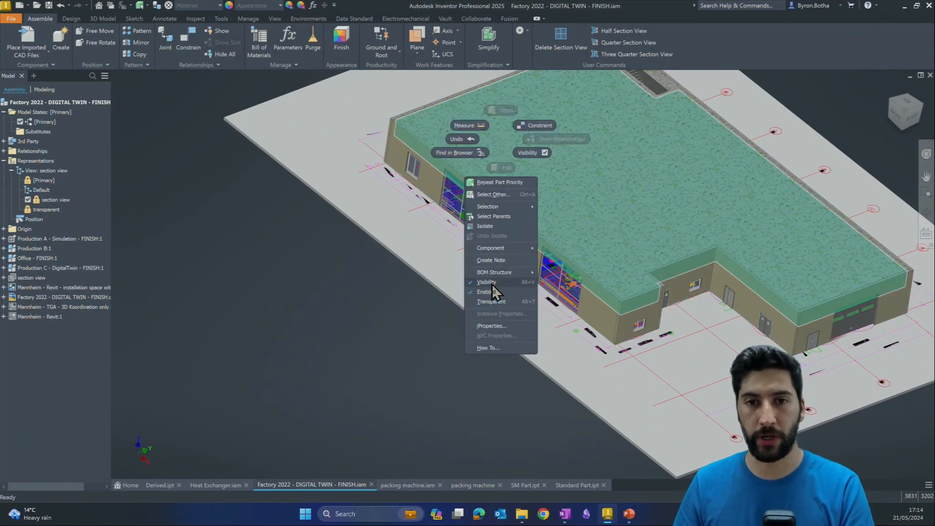
key(Escape)
scroll(566, 177, up, 5)
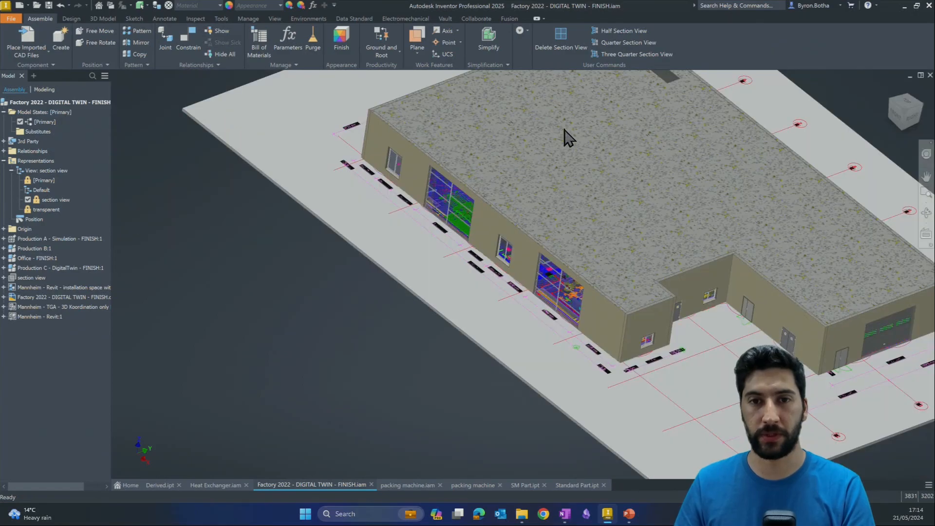
right_click(559, 129)
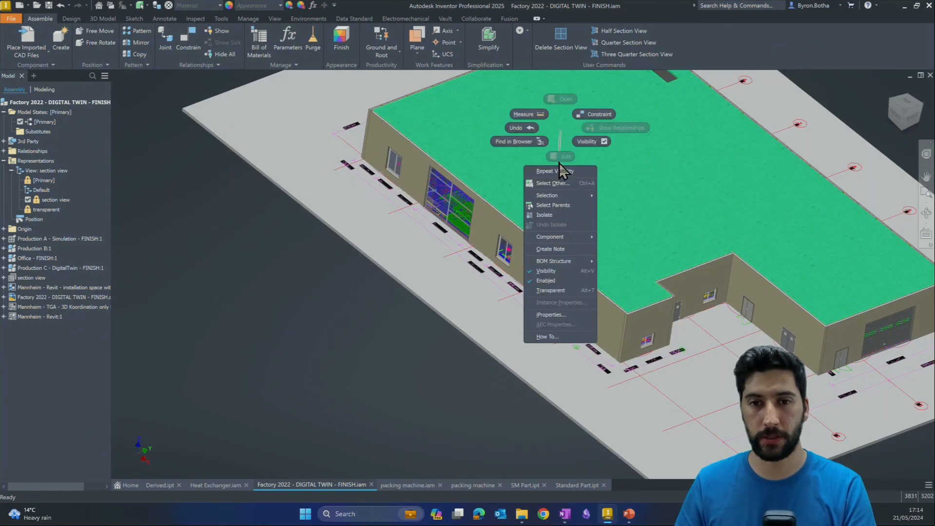
click(545, 274)
Step: Examine the factory layout inside the roofless building, including its production zones, truck and walls, from several angles
shift+middle_drag(570, 202, 559, 228)
scroll(560, 229, down, 2)
scroll(636, 280, up, 5)
scroll(638, 302, down, 5)
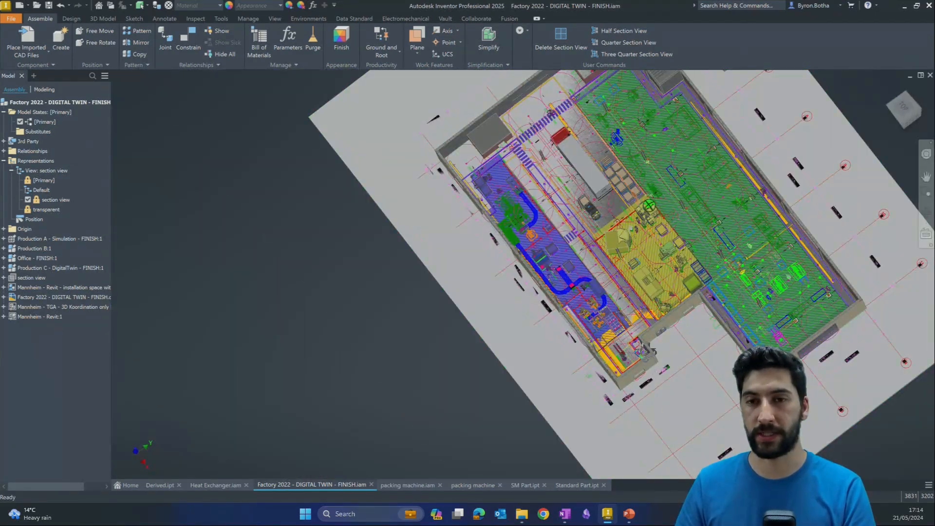
shift+middle_drag(652, 349, 527, 390)
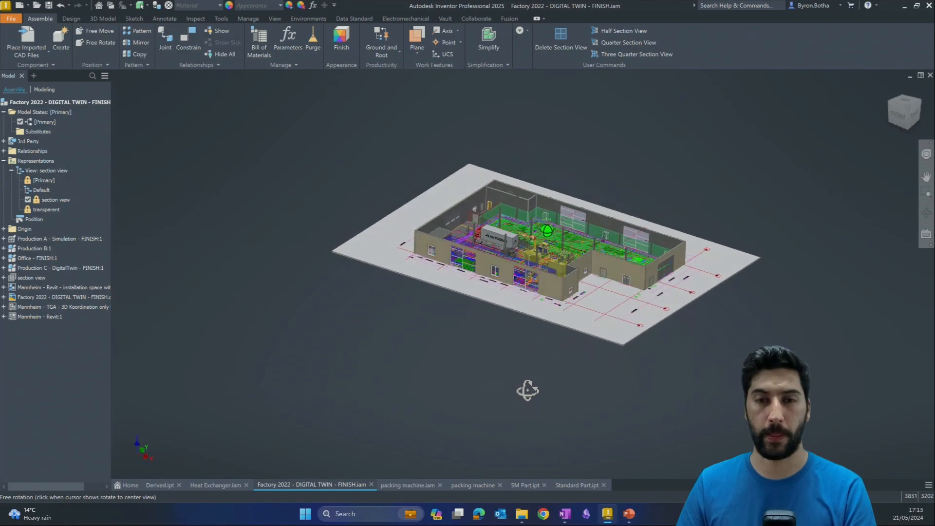
scroll(467, 312, up, 4)
middle_drag(455, 312, 447, 376)
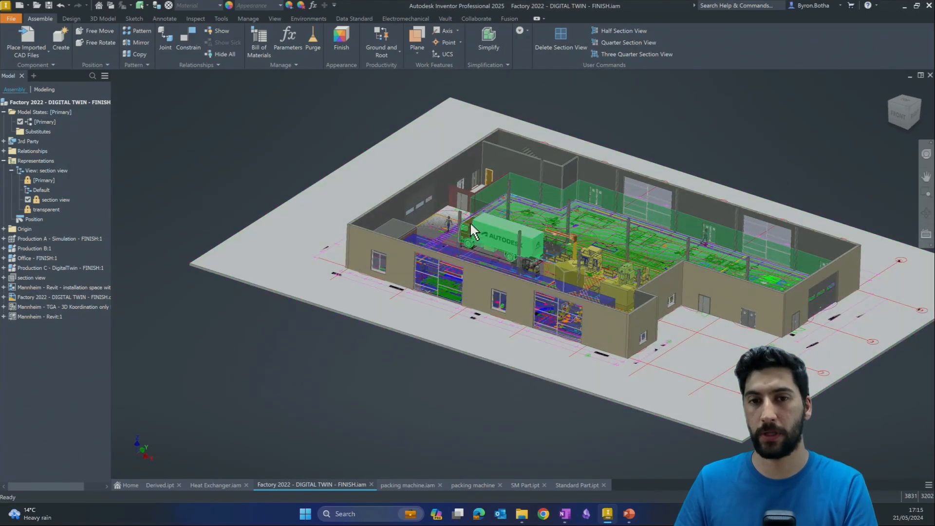
middle_drag(544, 269, 481, 246)
scroll(575, 285, down, 3)
scroll(606, 232, up, 3)
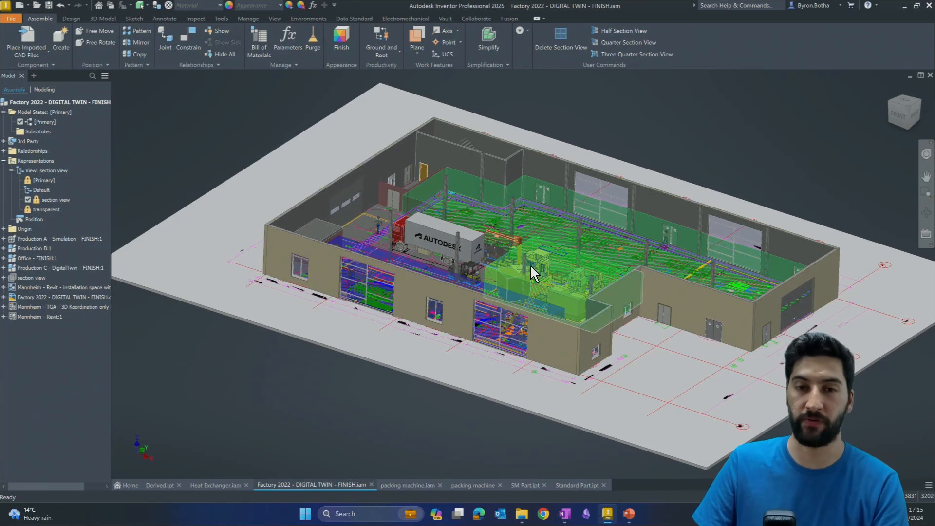
scroll(489, 277, down, 3)
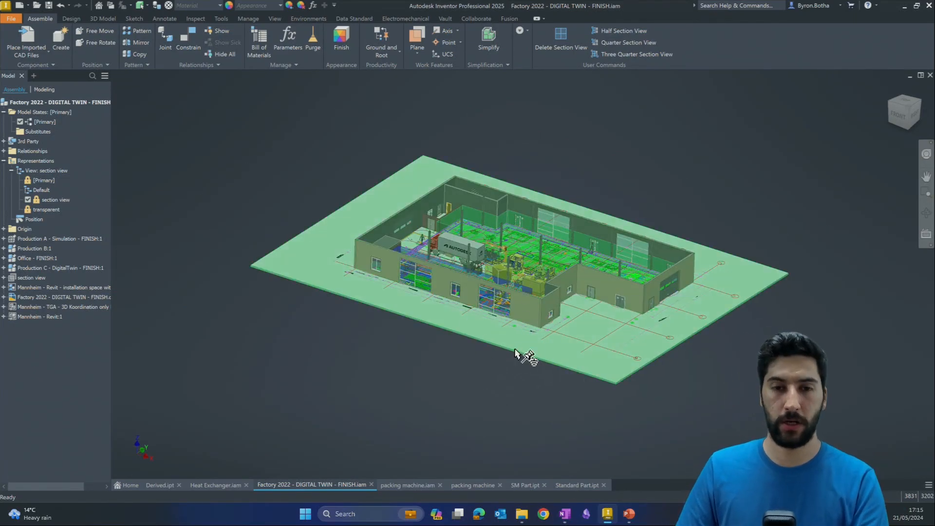
shift+middle_drag(436, 374, 417, 382)
scroll(488, 349, up, 2)
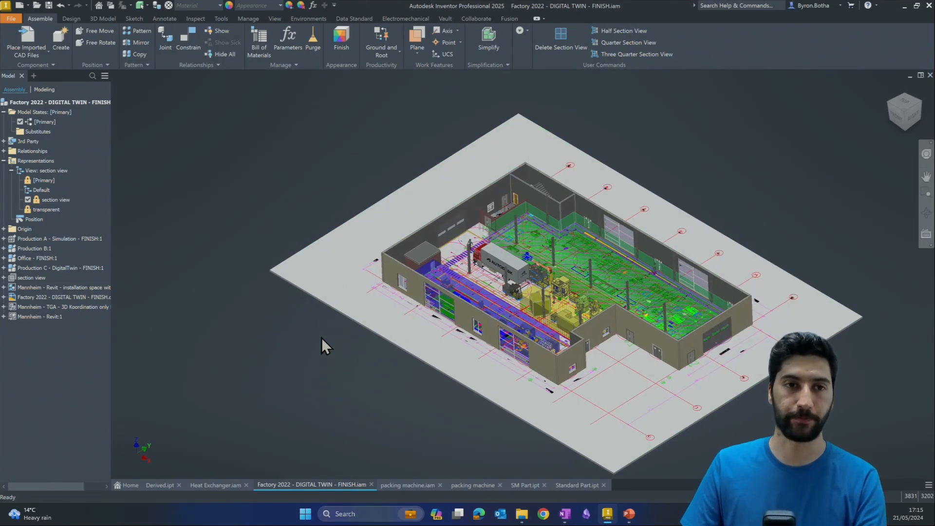
shift+middle_drag(308, 387, 293, 423)
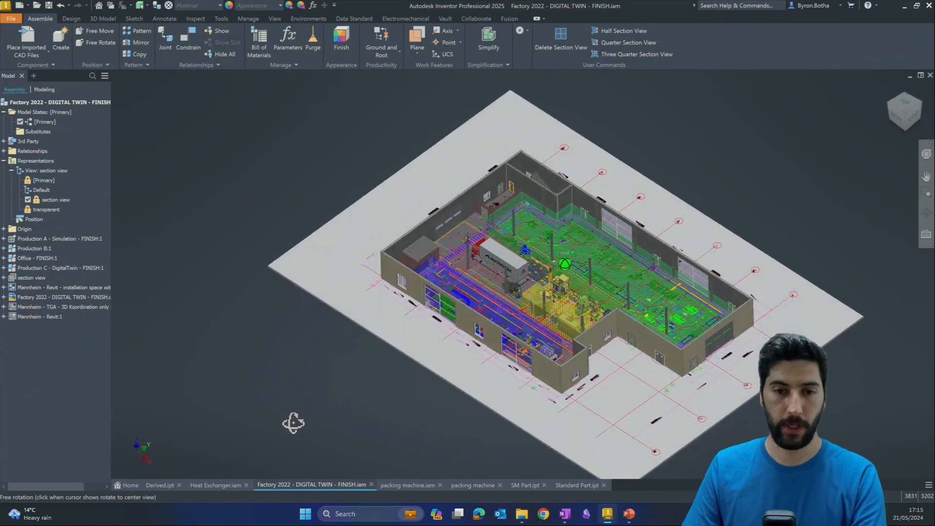
Step: Switch to the packing machine assembly and turn on Display Separate Colors
click(408, 484)
middle_drag(437, 350, 470, 400)
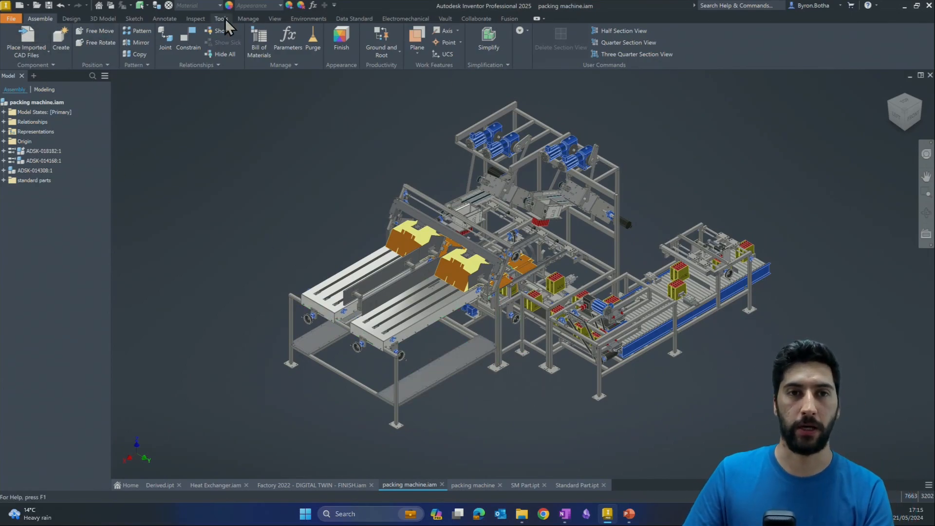
click(274, 20)
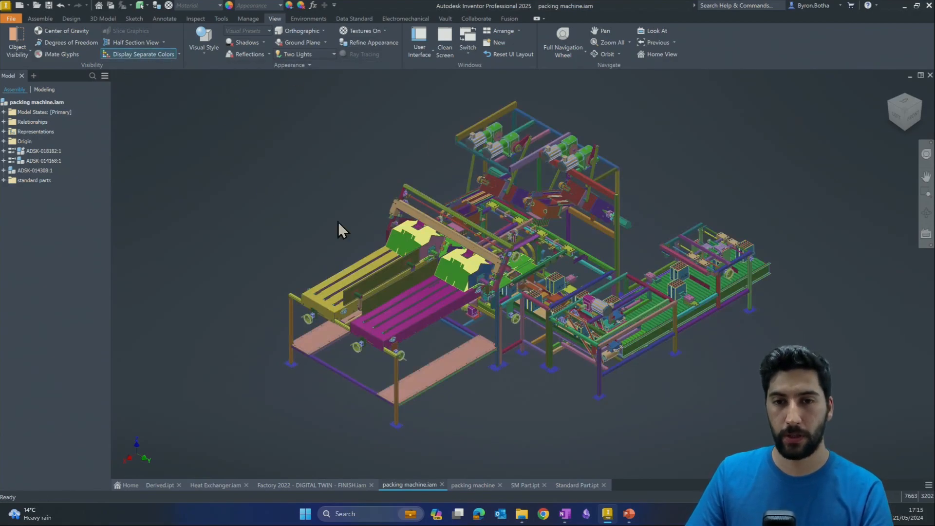
scroll(644, 351, up, 6)
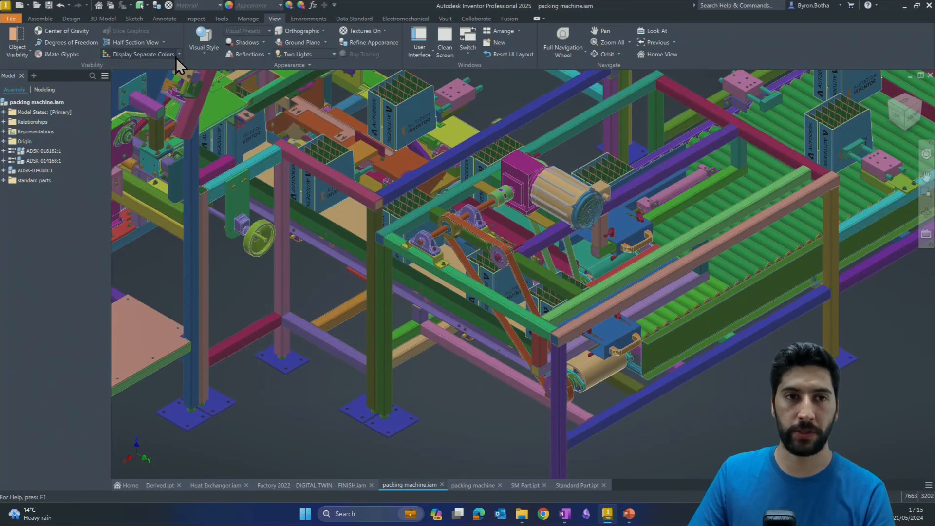
Step: Change the packing machine's separate color display to one color for each unique top-level assembly
click(179, 54)
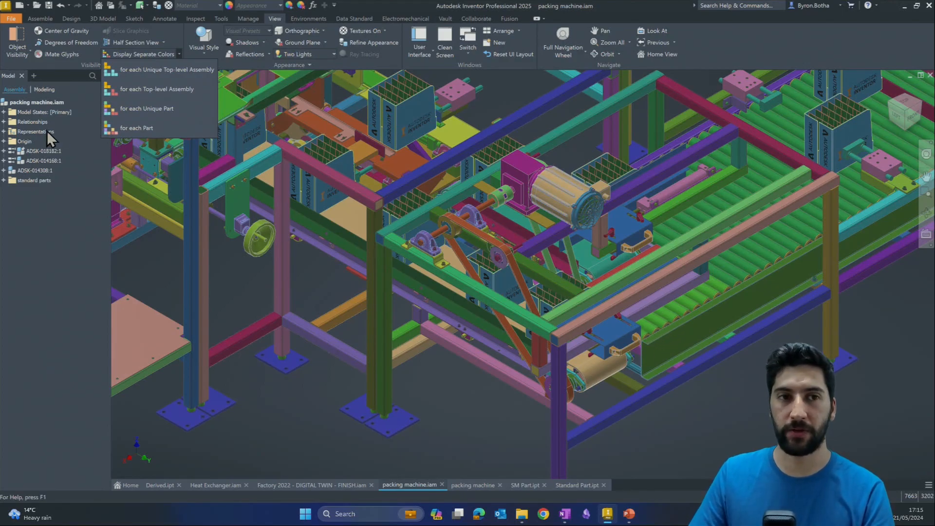
scroll(609, 294, down, 10)
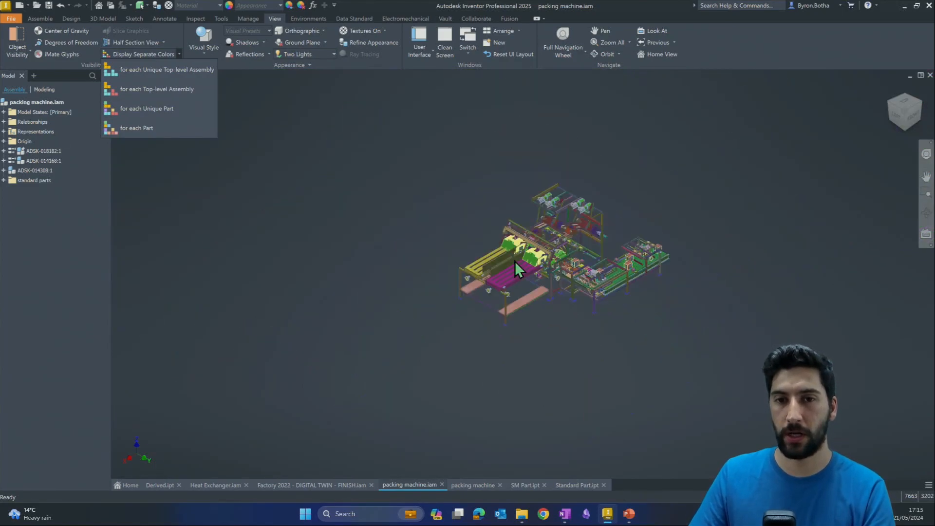
scroll(562, 281, up, 6)
scroll(584, 243, down, 3)
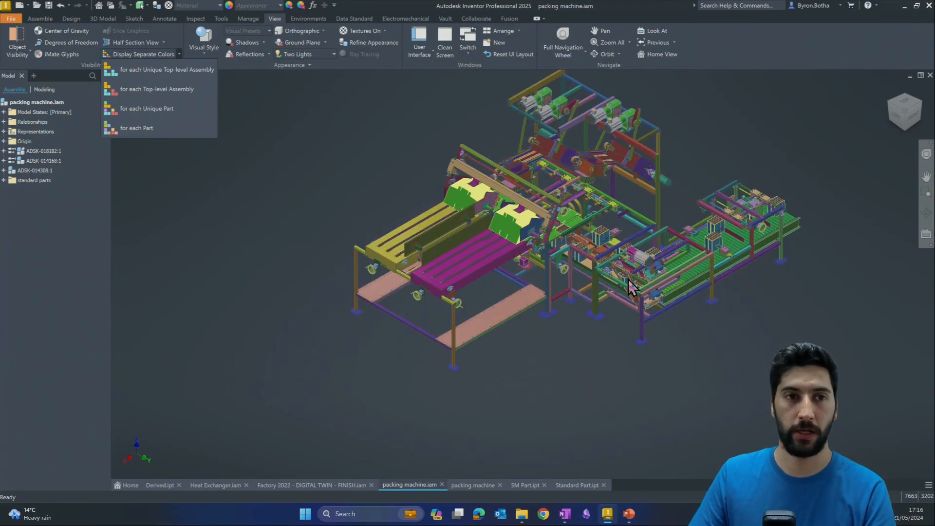
click(175, 69)
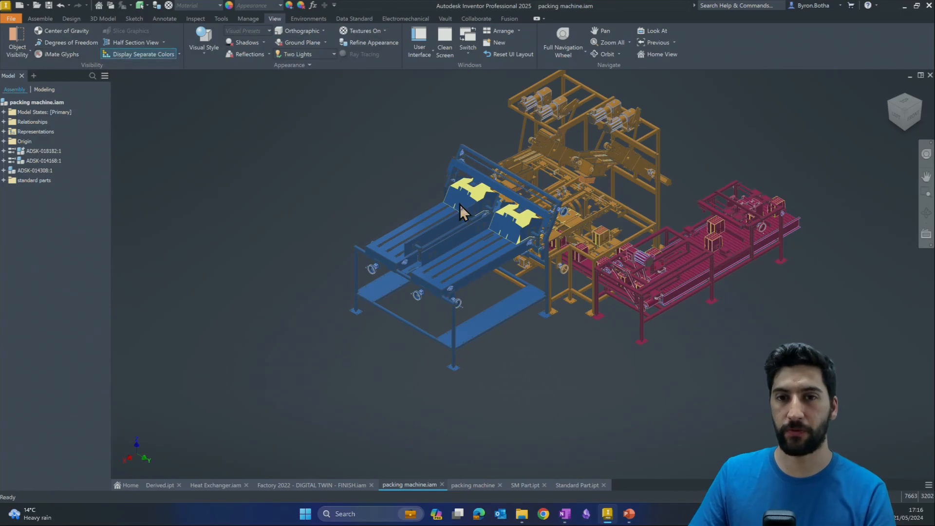
scroll(459, 227, up, 3)
scroll(475, 239, down, 3)
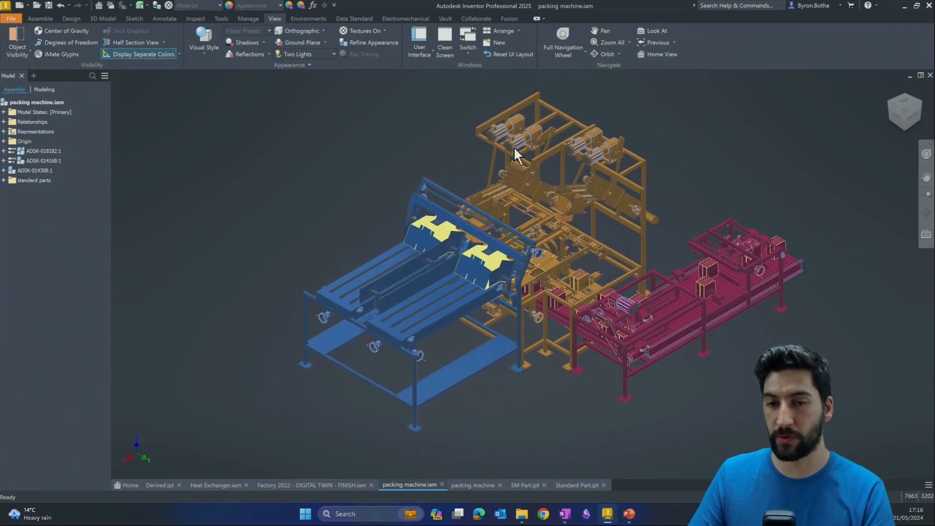
scroll(442, 292, up, 2)
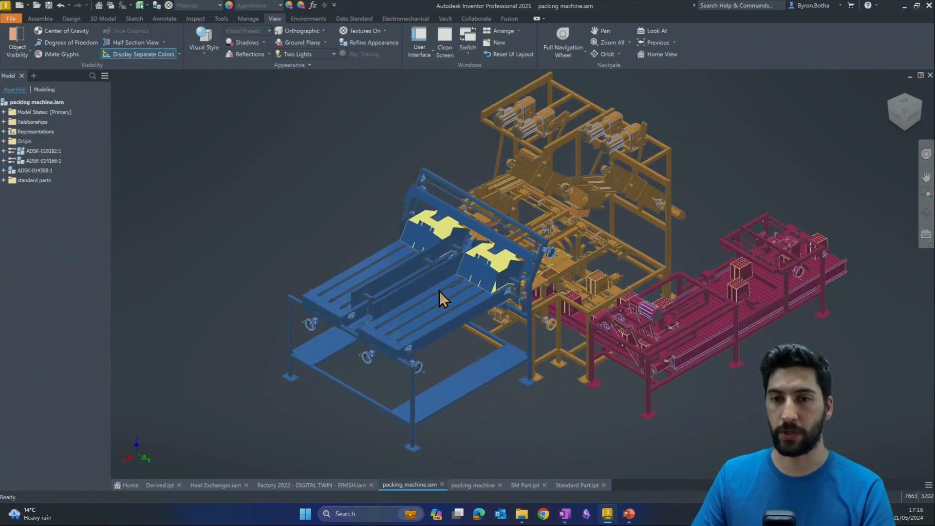
Step: Set the selection filter to Component Priority and pick the blue subassembly of the packing machine
click(147, 6)
click(180, 187)
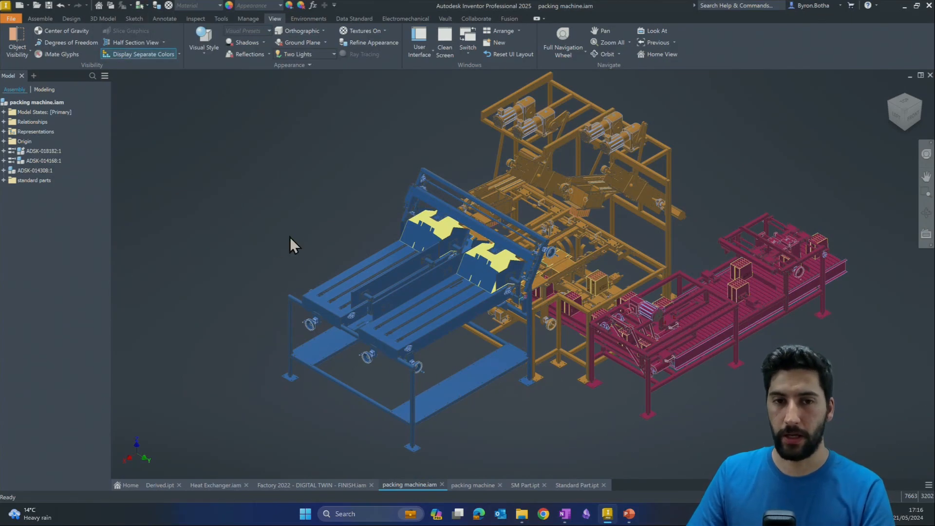
click(381, 287)
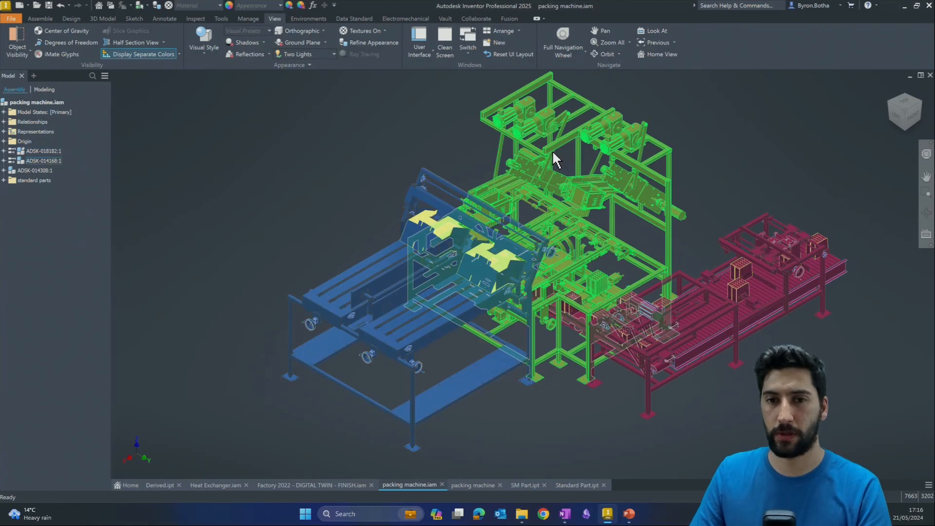
Step: Examine the separately colored top-level subassemblies of the packing machine, up close at the conveyor and as a whole
scroll(545, 195, up, 3)
scroll(607, 309, down, 3)
scroll(608, 316, down, 2)
scroll(576, 317, up, 4)
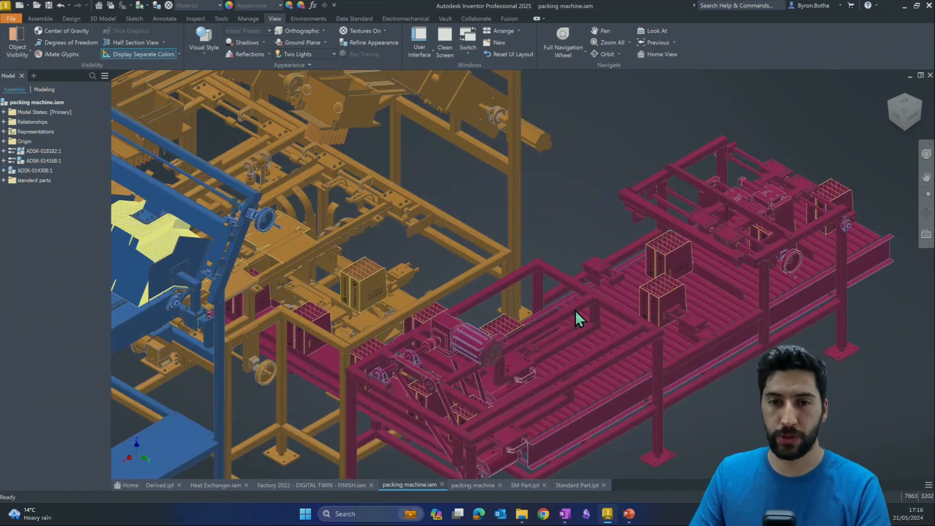
scroll(586, 278, down, 3)
scroll(413, 296, down, 3)
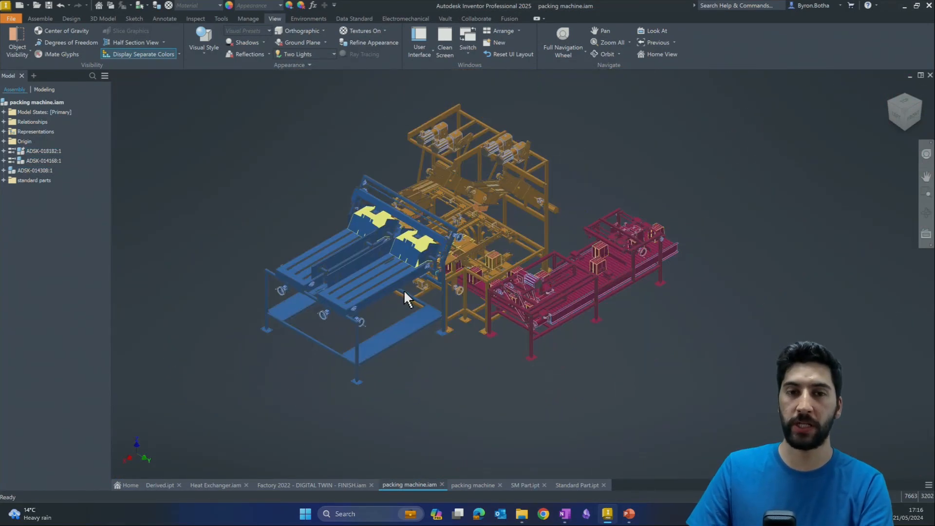
scroll(414, 297, up, 1)
scroll(414, 297, down, 1)
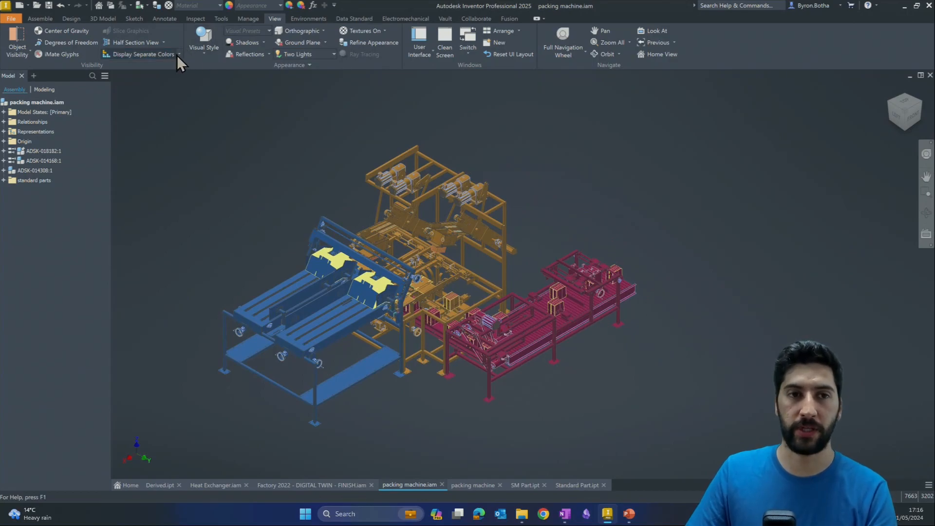
Step: Change the packing machine's separate color display to one color for each top-level assembly
click(178, 54)
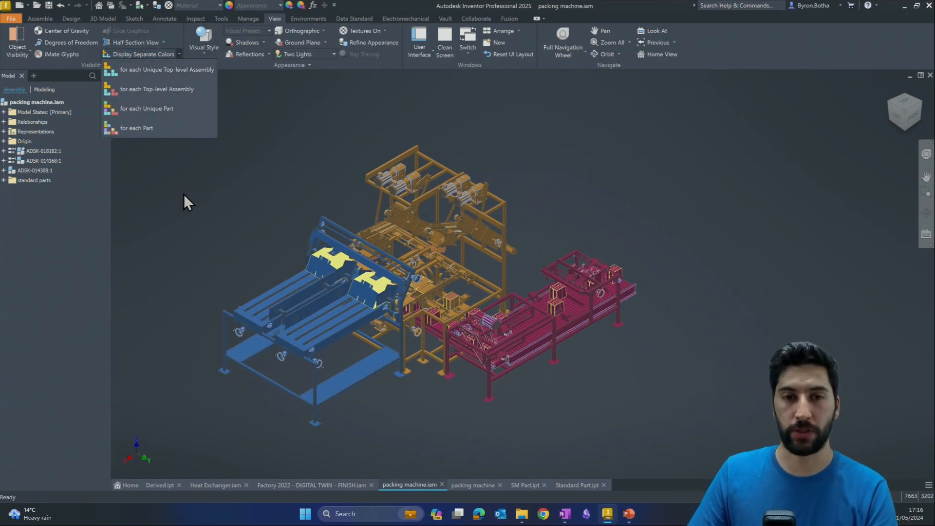
click(545, 208)
middle_drag(411, 342, 487, 331)
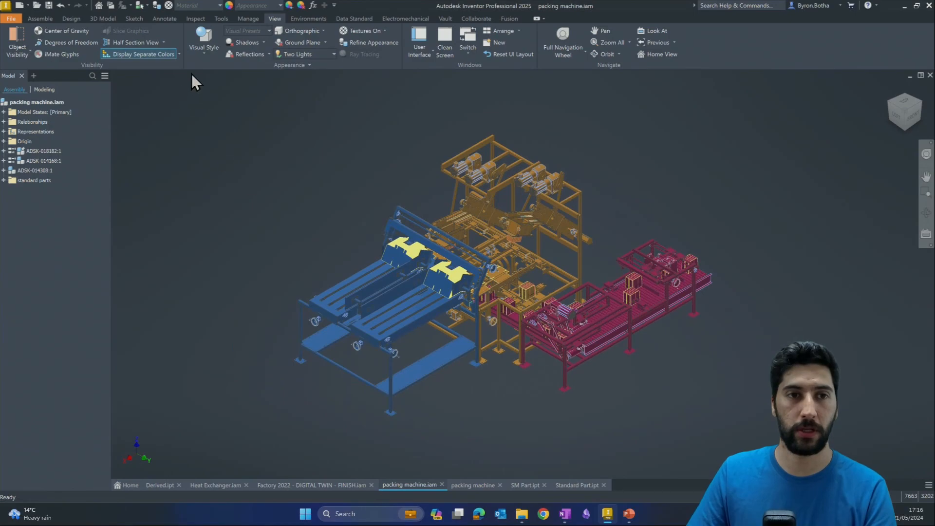
click(178, 54)
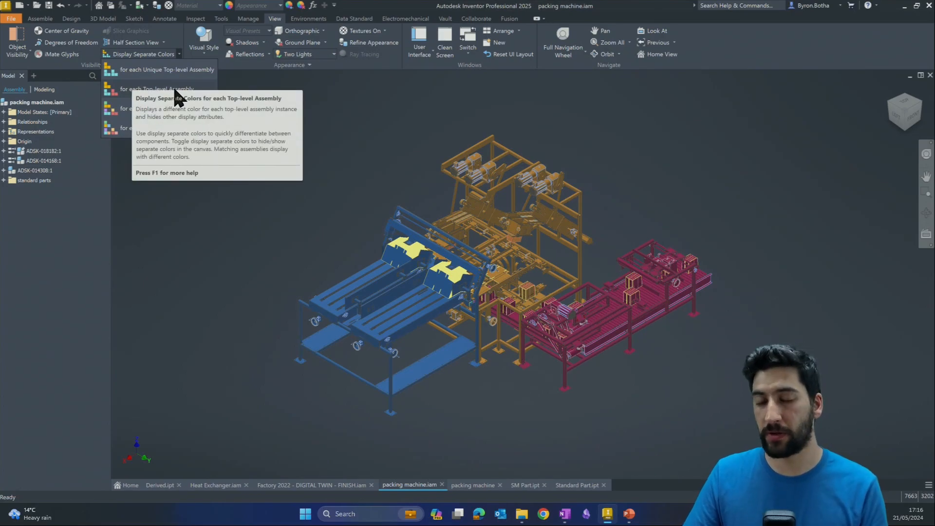
click(164, 90)
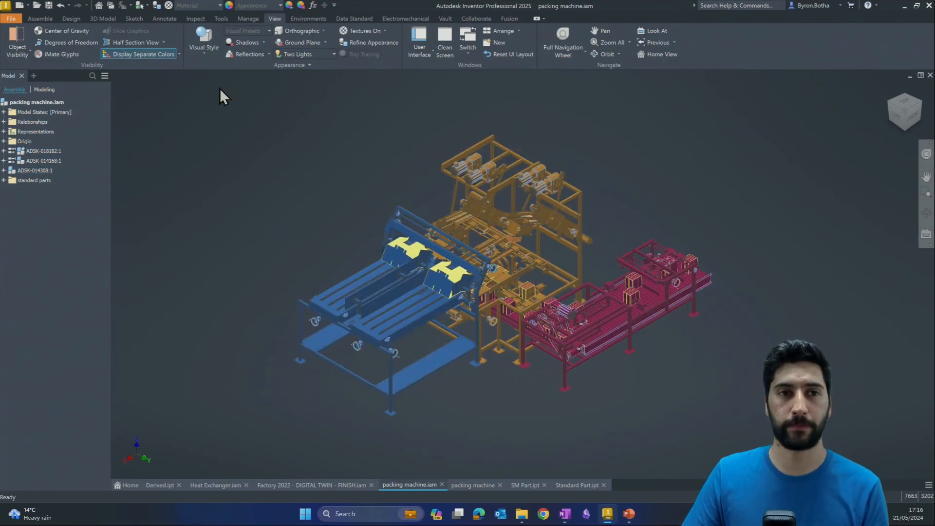
Step: Change the separate color display to one color for each unique part and check the roller conveyor up close
click(179, 55)
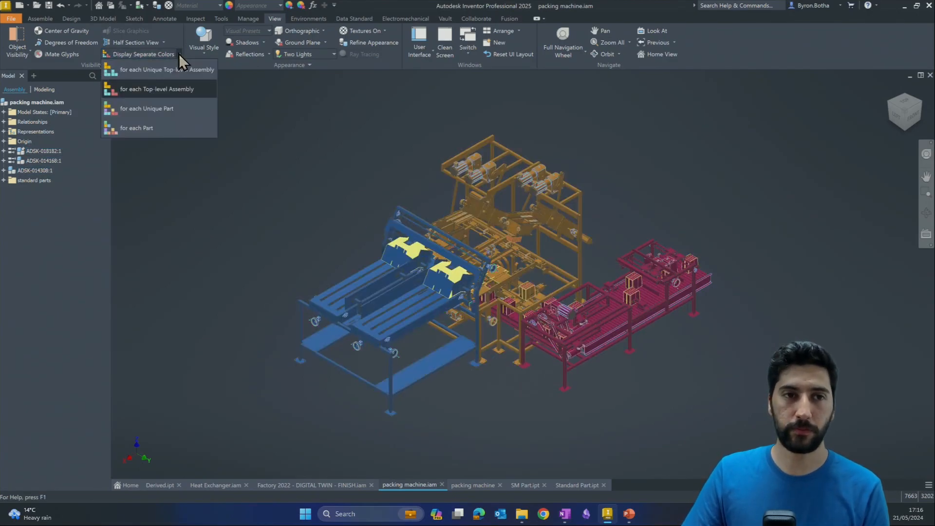
click(147, 109)
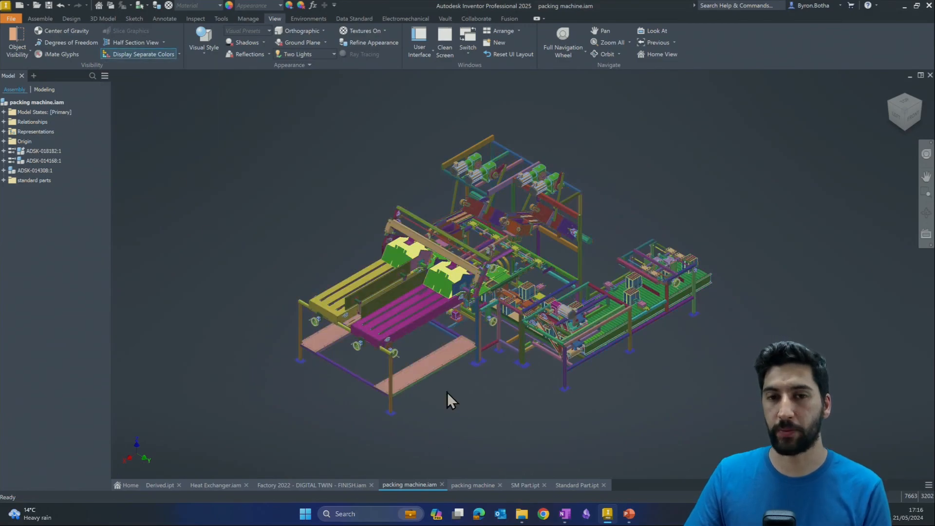
scroll(504, 316, up, 6)
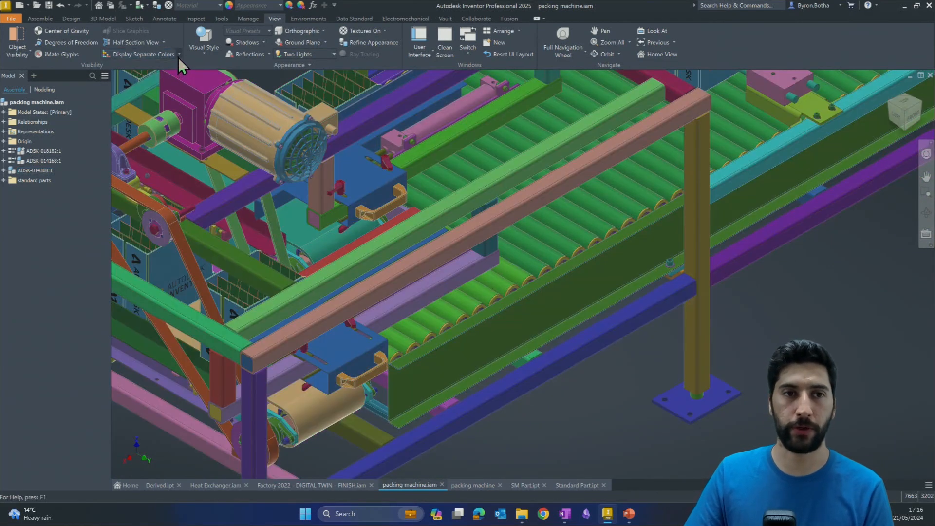
Step: Change the separate color display to a different color for each part of the packing machine
click(179, 55)
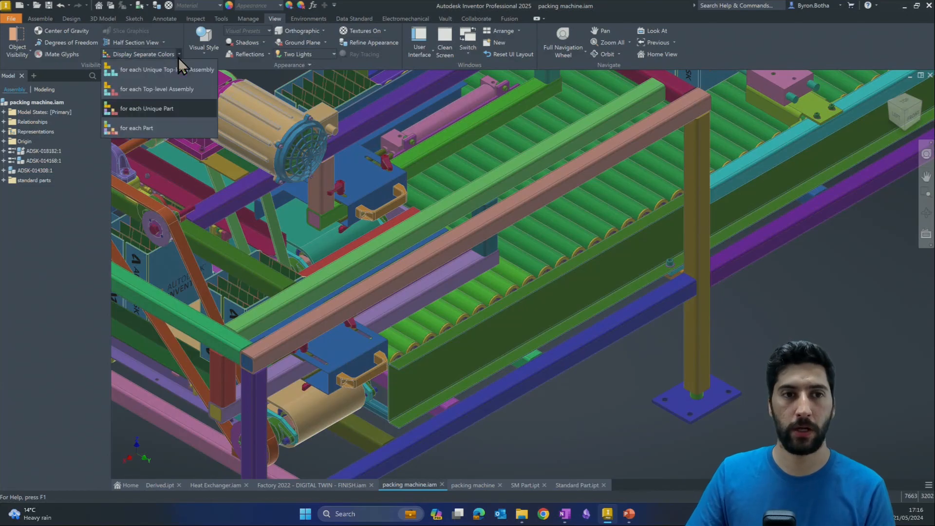
click(135, 127)
scroll(574, 384, down, 8)
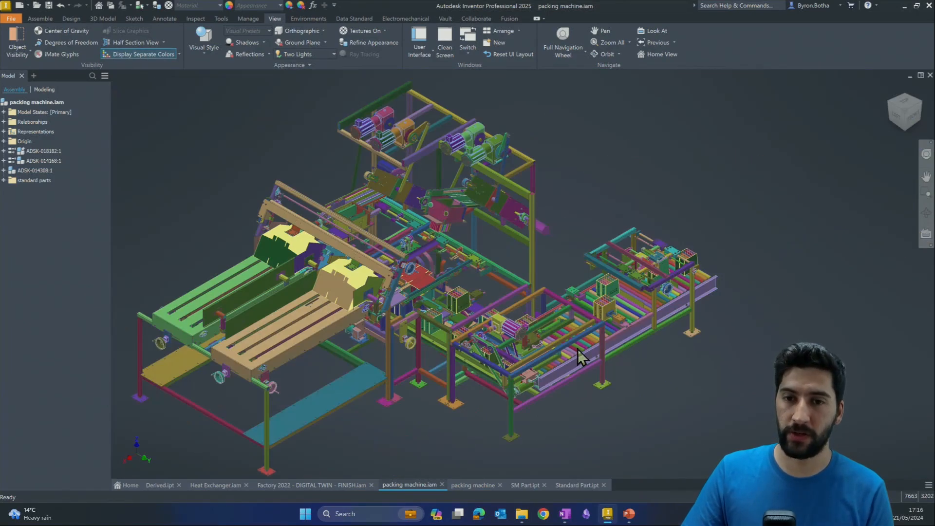
Step: Examine the individually colored parts of the packing machine's conveyor and feed tables from several angles
scroll(579, 358, up, 5)
scroll(562, 238, down, 2)
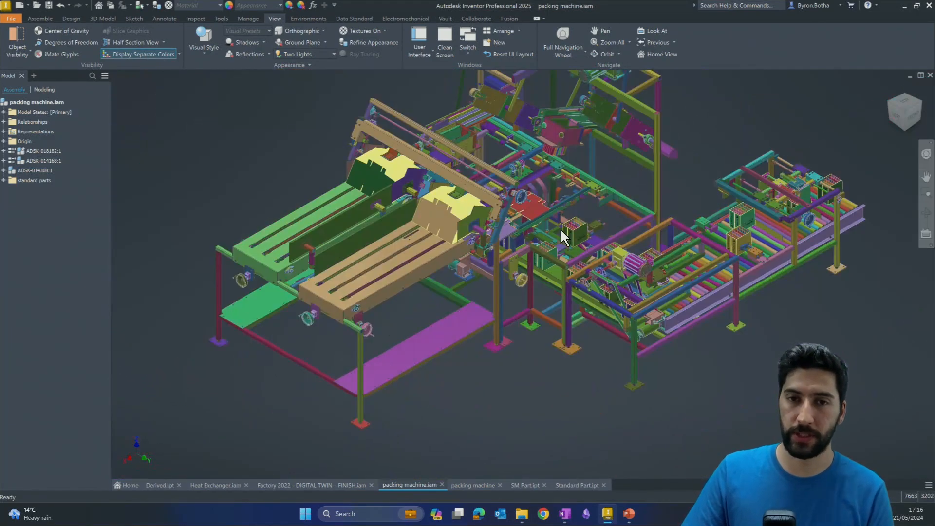
scroll(562, 233, down, 3)
shift+middle_drag(523, 443, 501, 382)
scroll(638, 254, up, 5)
scroll(637, 253, down, 3)
shift+middle_drag(591, 308, 392, 432)
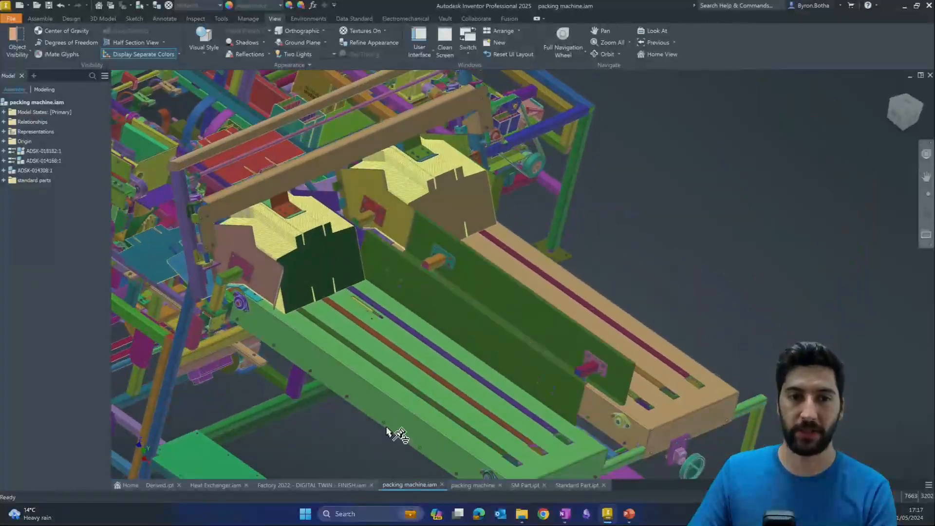
scroll(501, 457, down, 10)
shift+middle_drag(500, 457, 268, 290)
Step: Turn off Display Separate Colors and return the packing machine to its home view in its original appearance
click(136, 51)
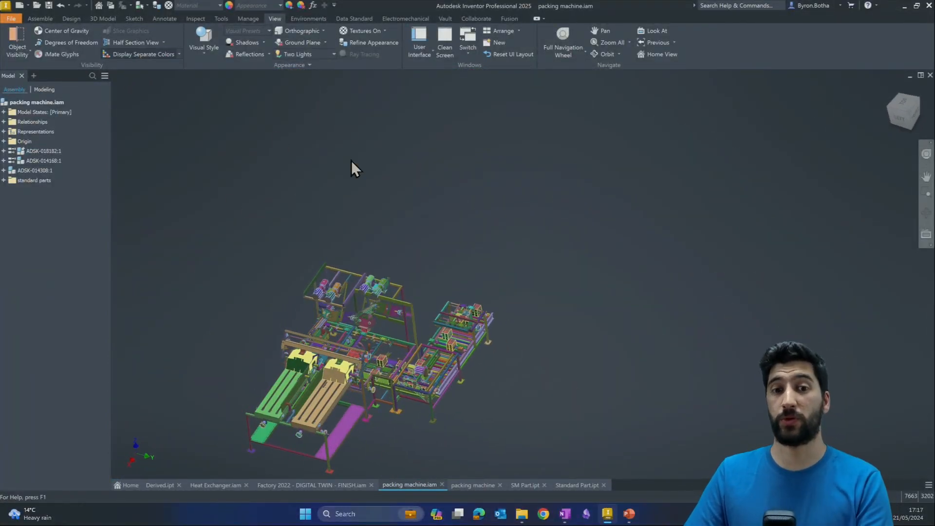
middle_drag(386, 472, 427, 210)
scroll(489, 233, up, 10)
scroll(489, 233, down, 10)
key(F6)
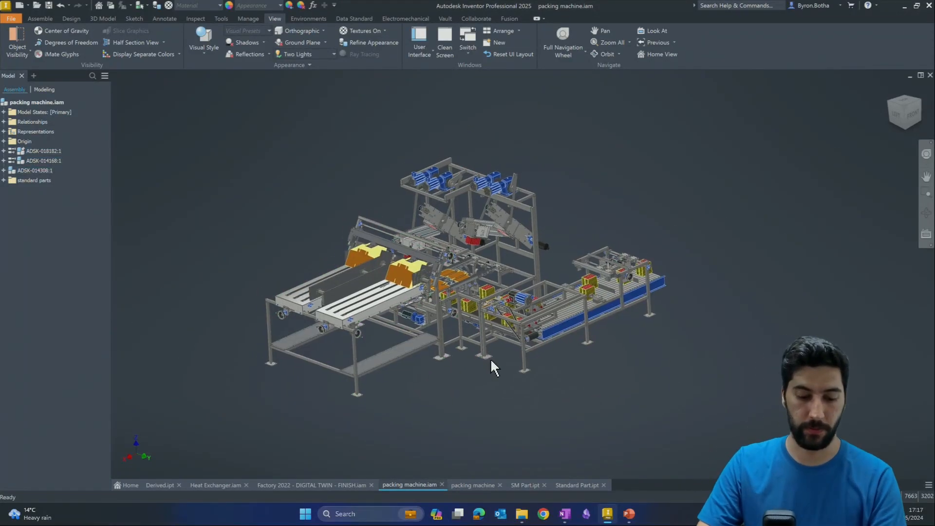
middle_drag(458, 389, 657, 323)
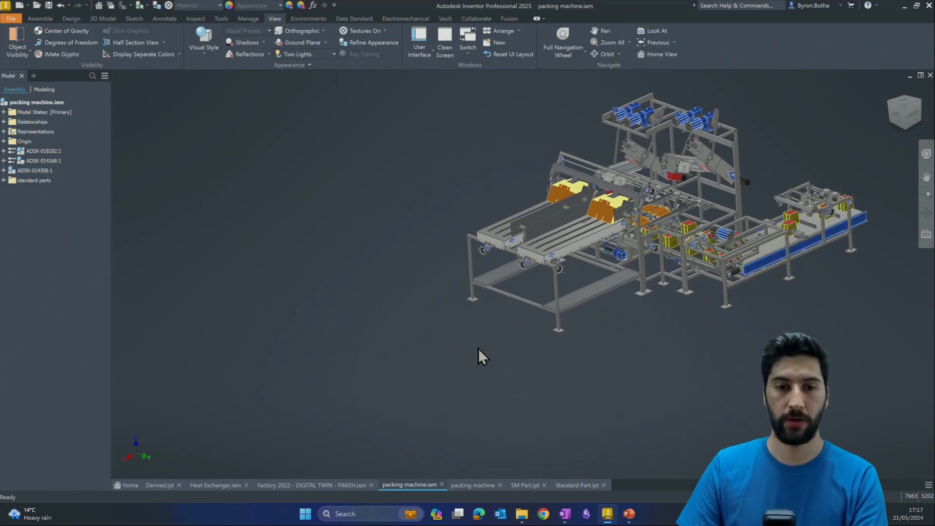
middle_drag(647, 297, 580, 317)
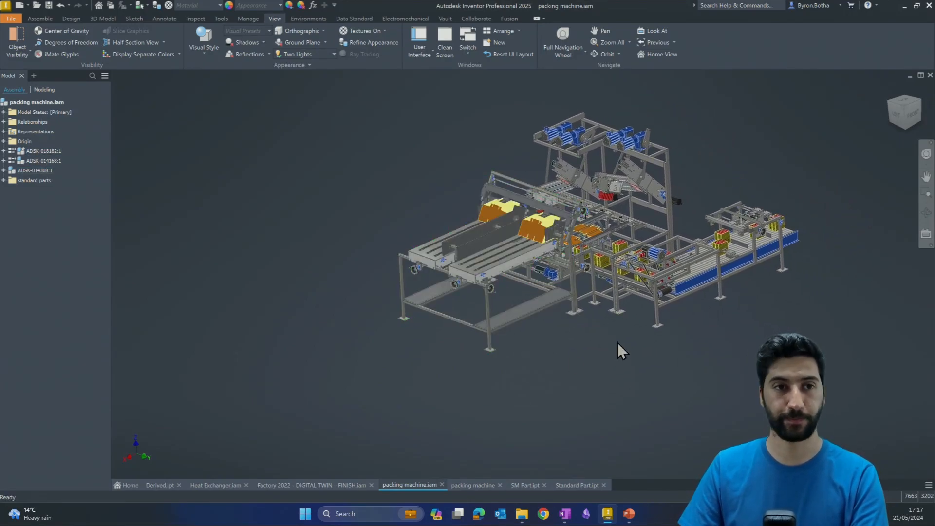
middle_drag(617, 349, 532, 359)
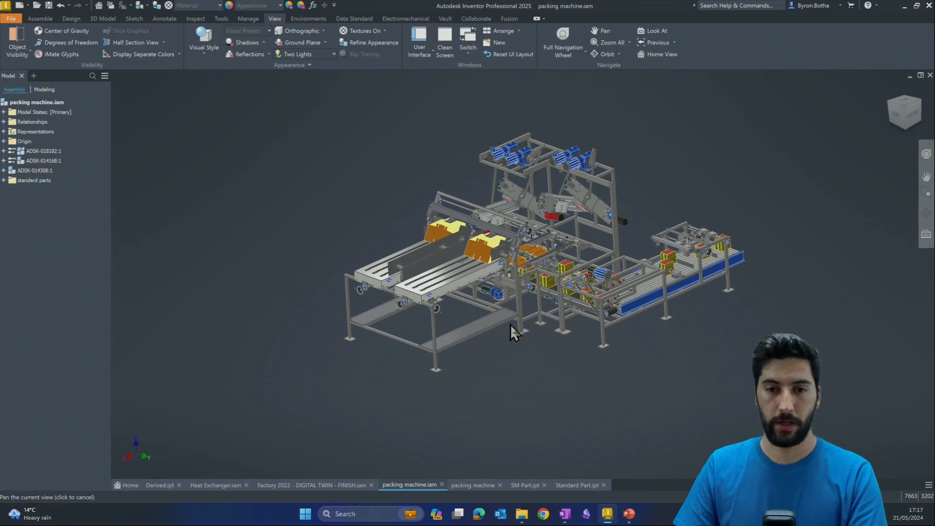
key(ctrl+Tab)
scroll(344, 341, down, 3)
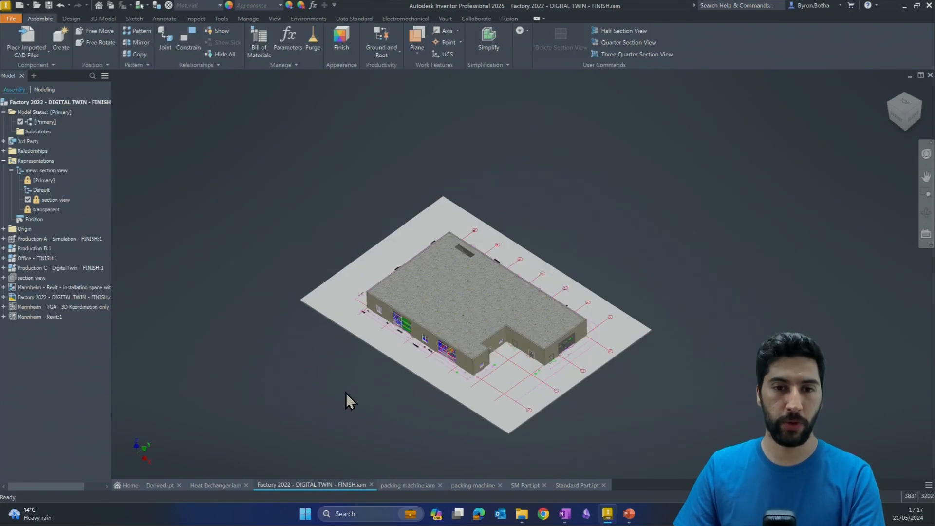
middle_drag(349, 401, 409, 354)
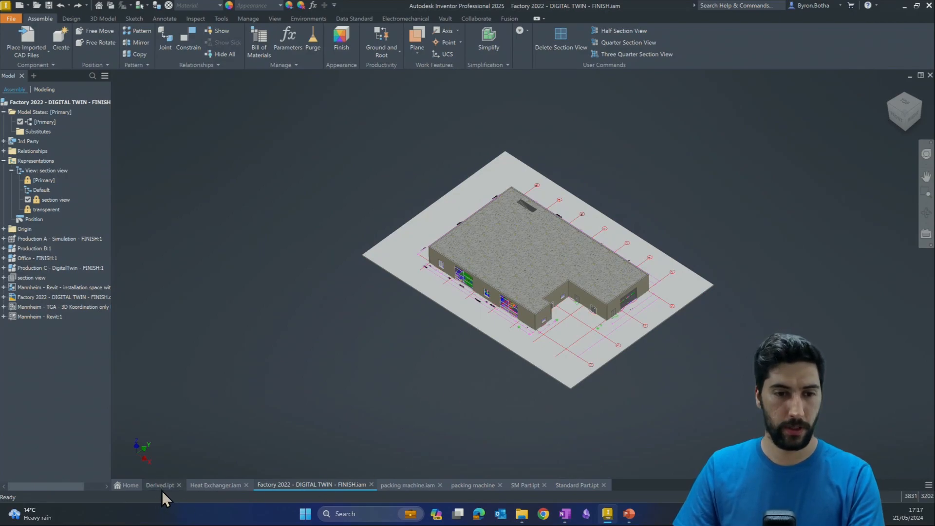
Step: Switch to the packing machine drawing and look over its shaded side view and parts list
click(461, 485)
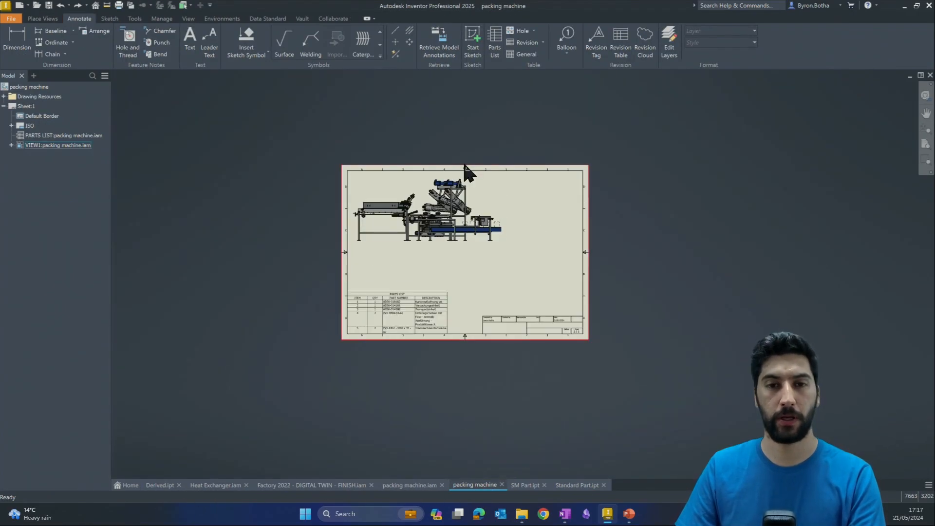
mouse_move(464, 166)
middle_down()
mouse_move(398, 143)
mouse_move(488, 185)
middle_up()
scroll(498, 243, up, 3)
mouse_move(472, 260)
middle_down()
mouse_move(467, 251)
mouse_move(427, 250)
middle_up()
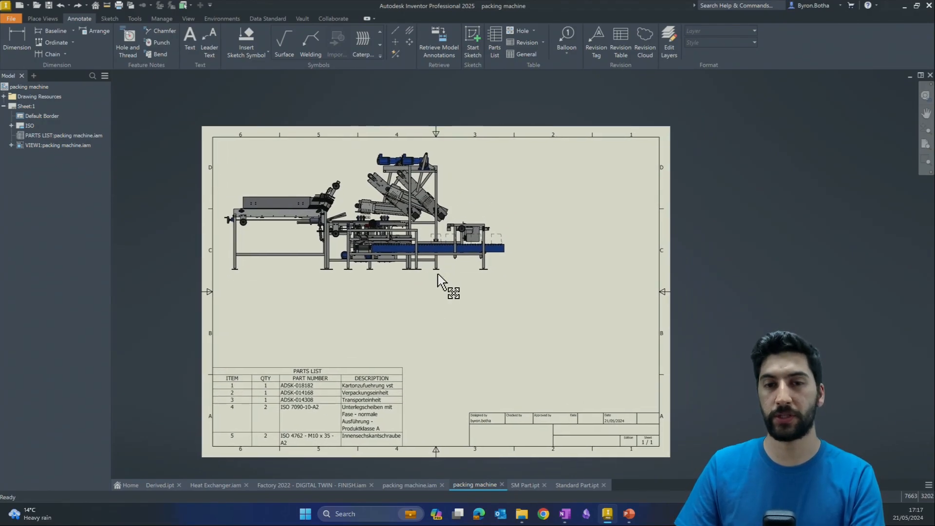
middle_drag(498, 303, 467, 292)
scroll(236, 186, up, 3)
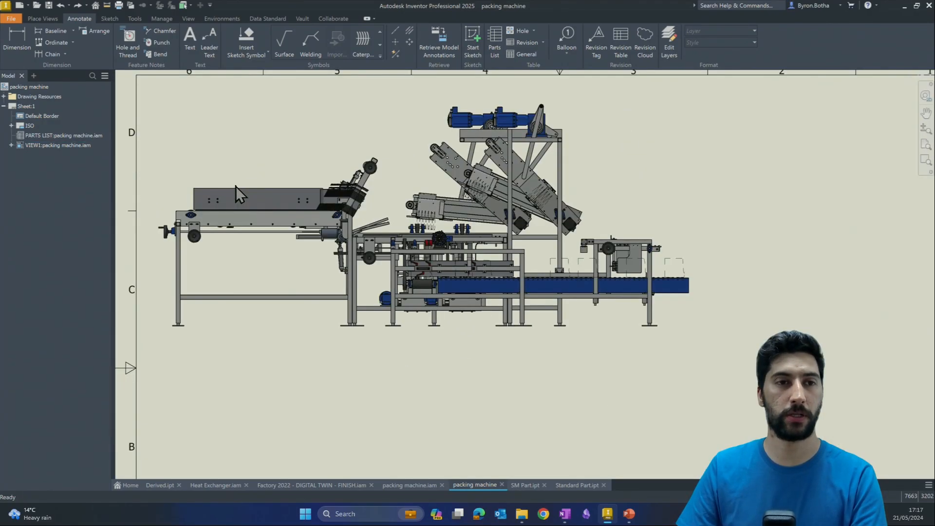
scroll(235, 186, down, 4)
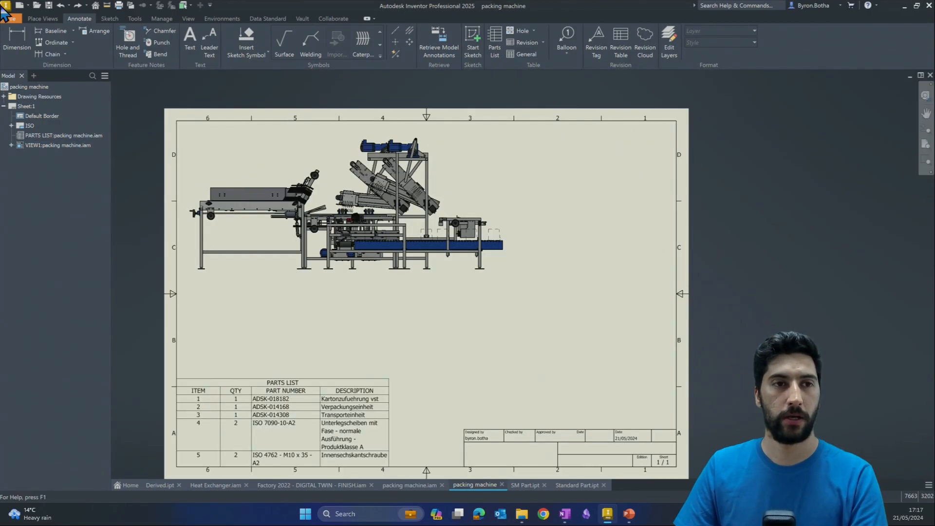
Step: Dimension the end radius of the right-hand slot in the handwheel bracket, placing the text over the shaded feed table beam
click(16, 41)
scroll(237, 199, up, 3)
scroll(347, 259, down, 1)
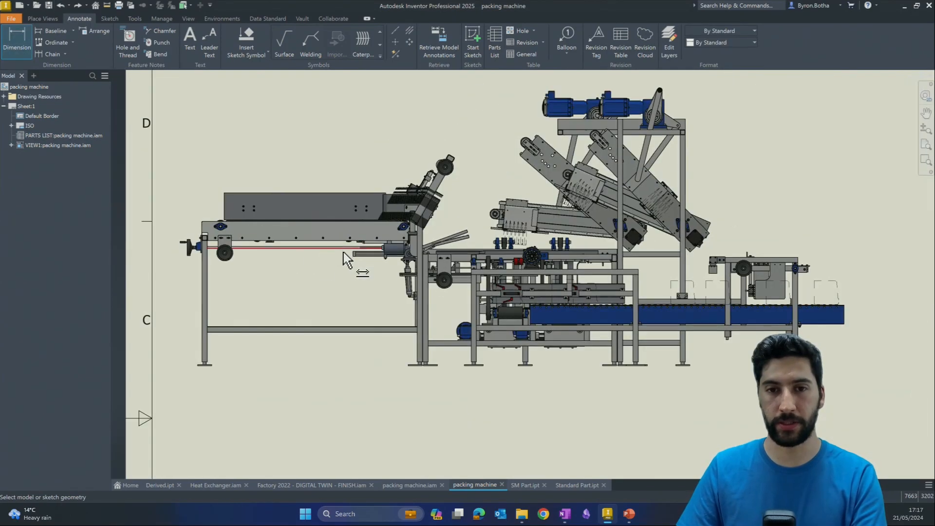
scroll(194, 244, up, 5)
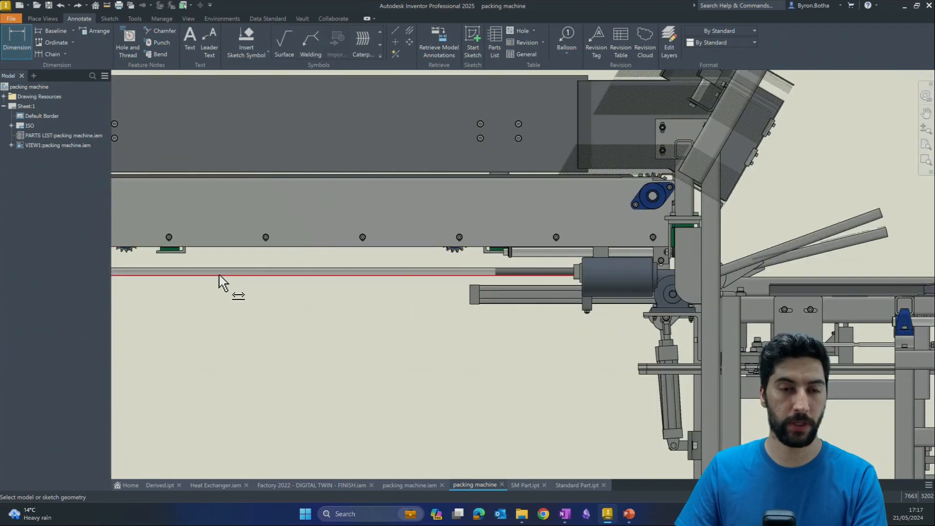
middle_drag(223, 281, 622, 248)
scroll(397, 217, up, 3)
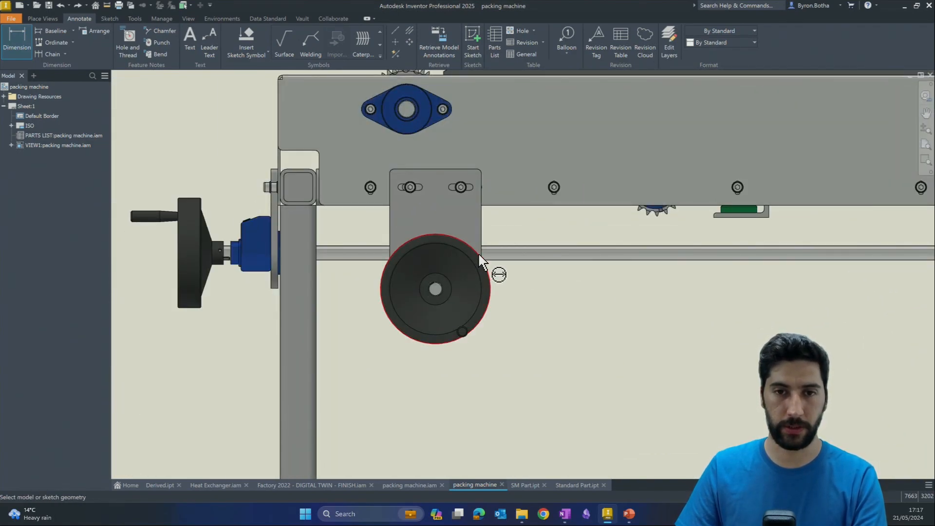
scroll(490, 173, up, 4)
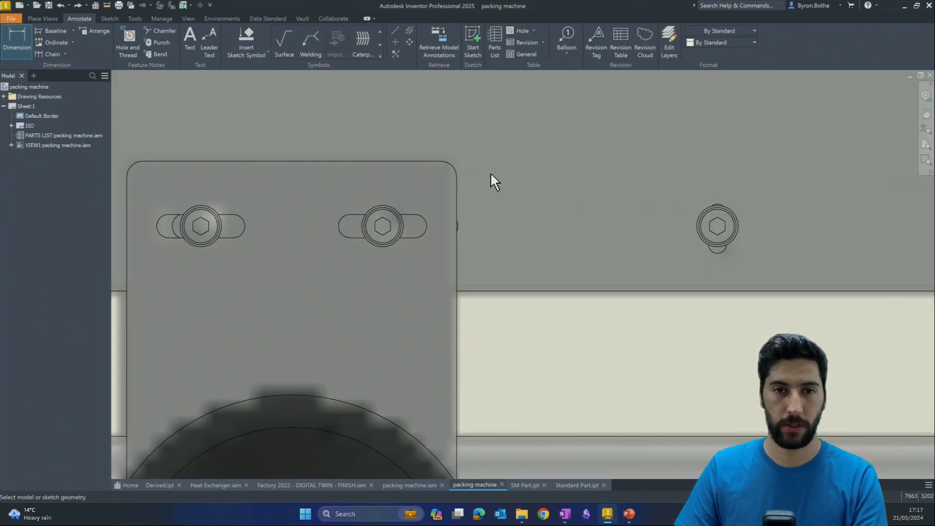
click(426, 219)
scroll(552, 172, down, 3)
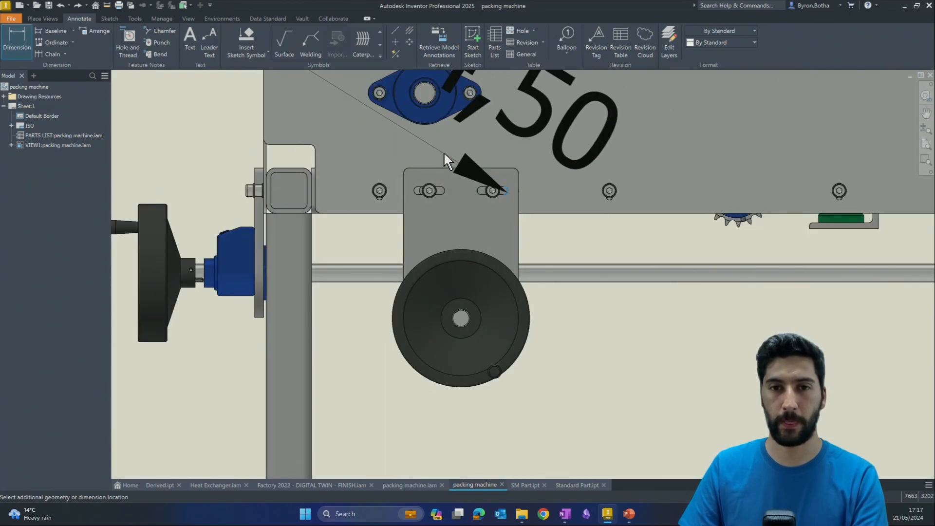
scroll(460, 161, down, 3)
middle_drag(525, 209, 588, 247)
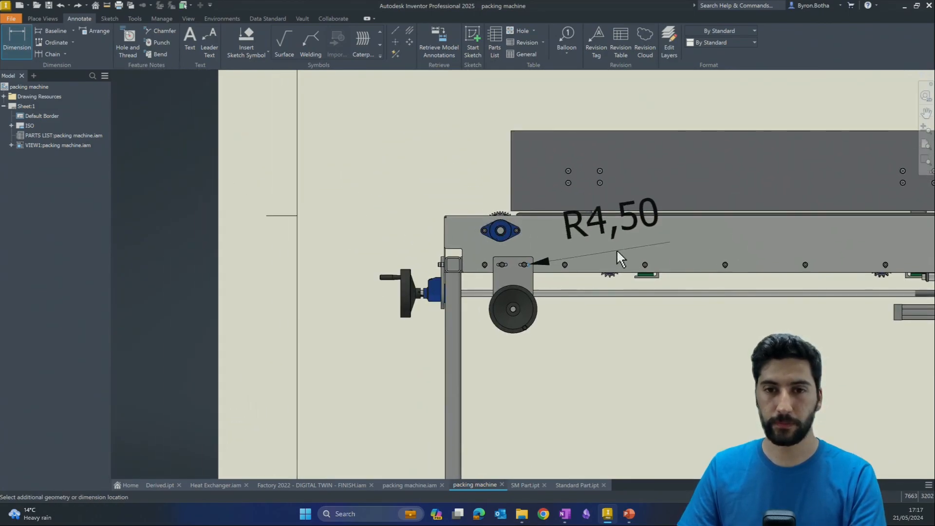
scroll(604, 259, up, 2)
click(627, 282)
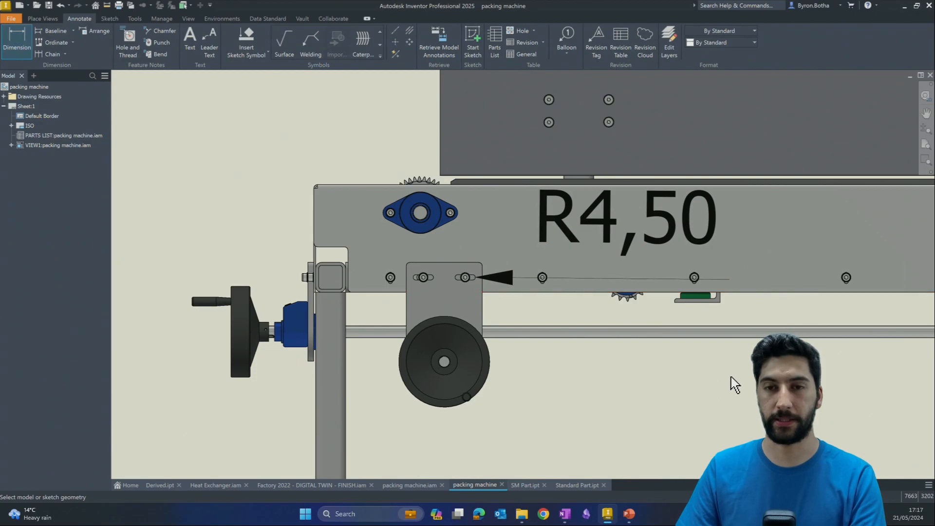
scroll(536, 282, down, 8)
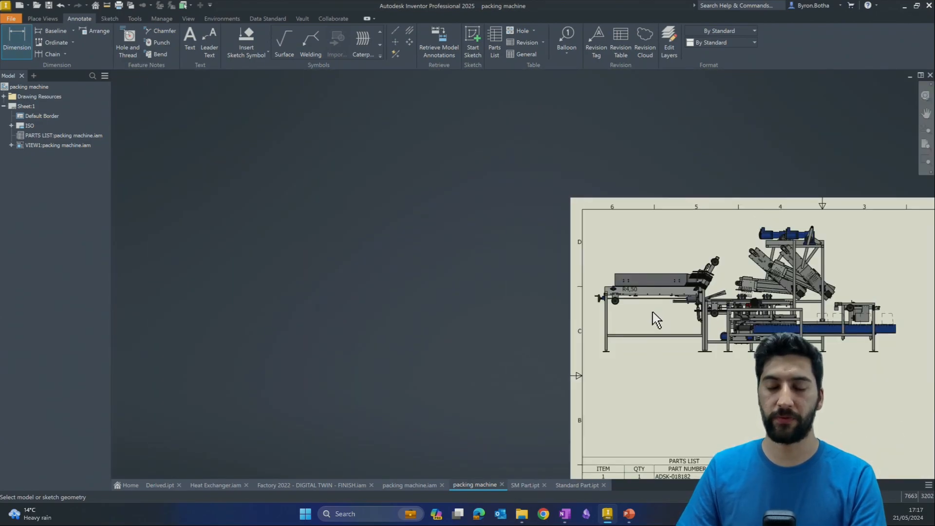
middle_drag(655, 320, 444, 244)
scroll(445, 243, up, 6)
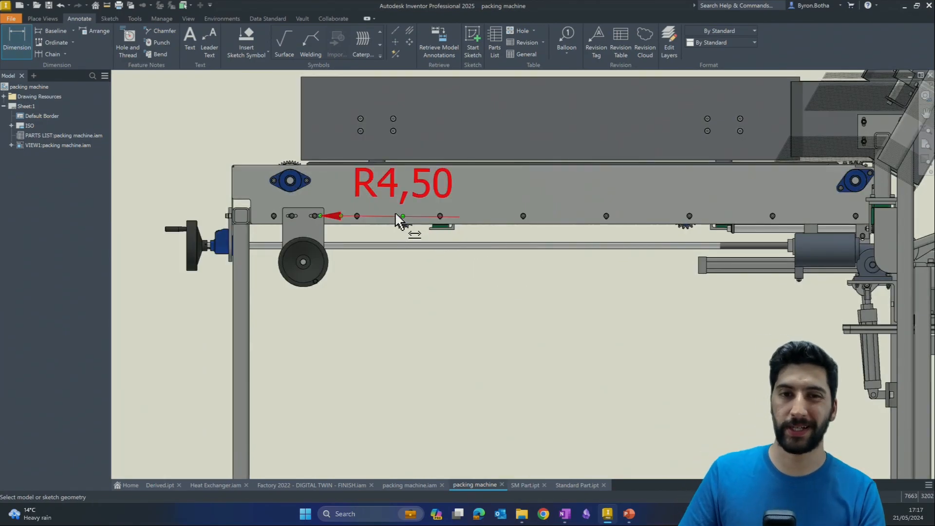
scroll(397, 212, down, 2)
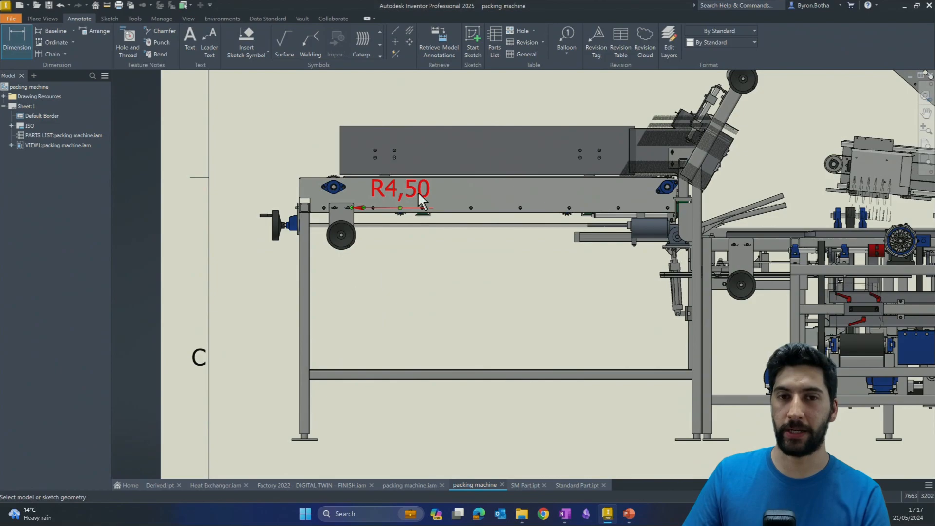
Step: Give the slot radius dimension's text over the feed table beam a white background fill instead of the sheet color
double_click(393, 197)
mouse_move(735, 341)
mouse_down()
mouse_move(338, 159)
mouse_move(369, 244)
mouse_up()
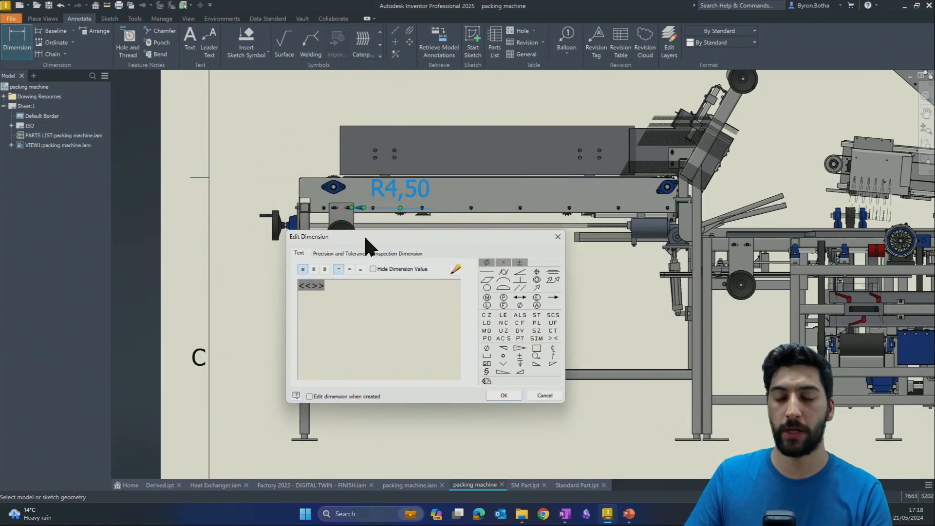
click(456, 271)
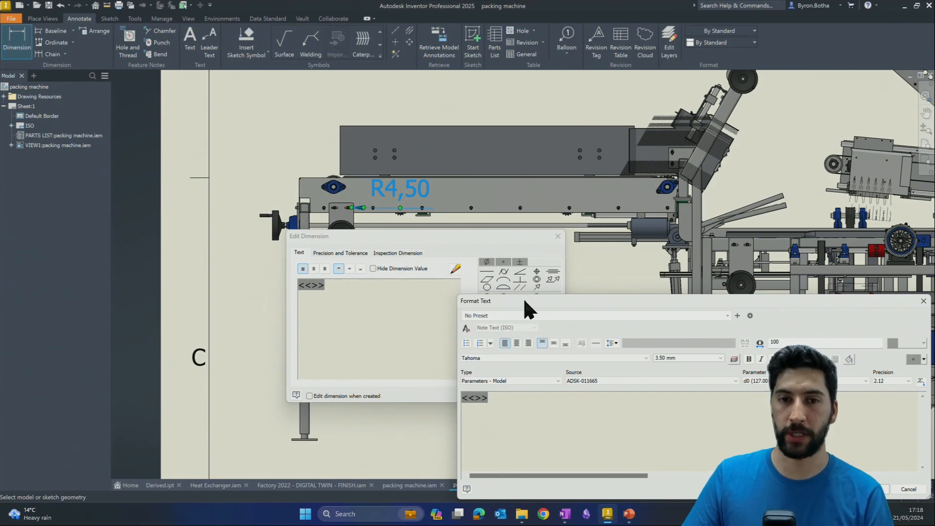
drag(523, 298, 522, 253)
drag(701, 252, 601, 208)
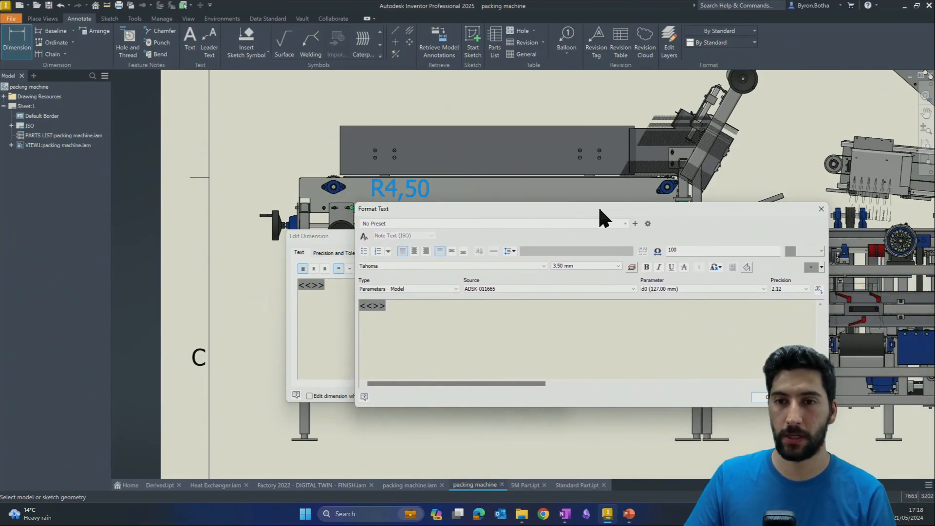
click(746, 267)
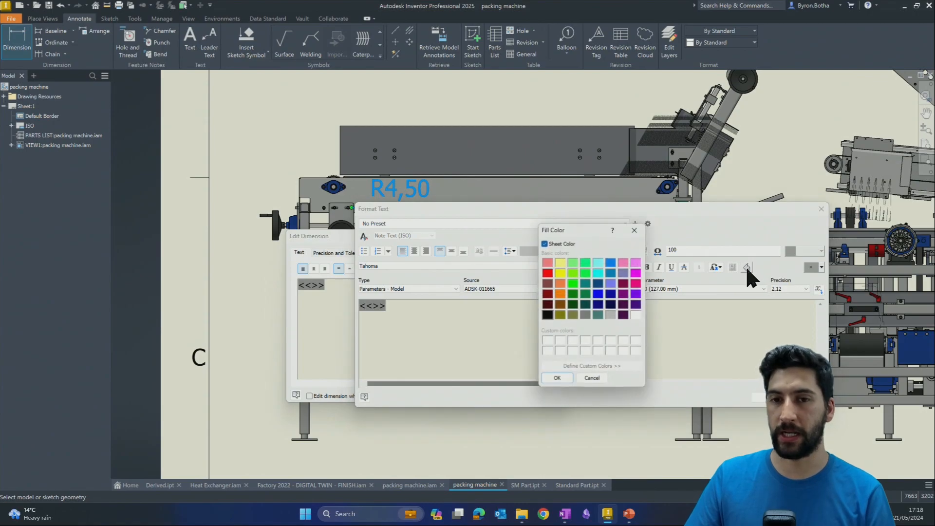
click(635, 314)
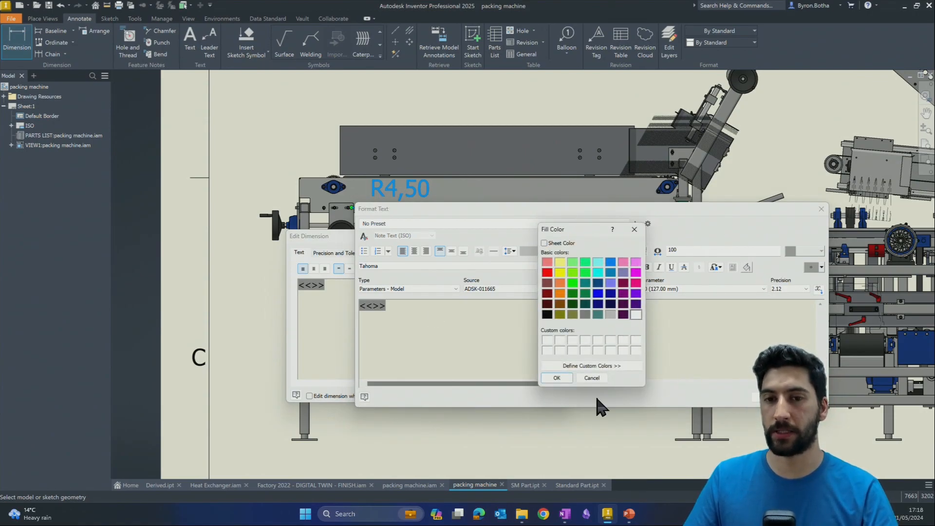
click(557, 378)
click(770, 396)
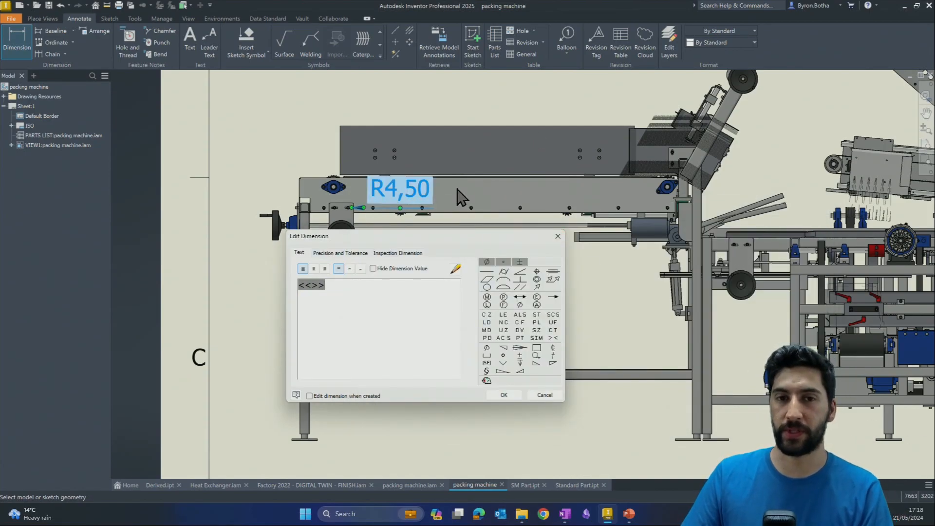
click(499, 395)
scroll(370, 197, up, 3)
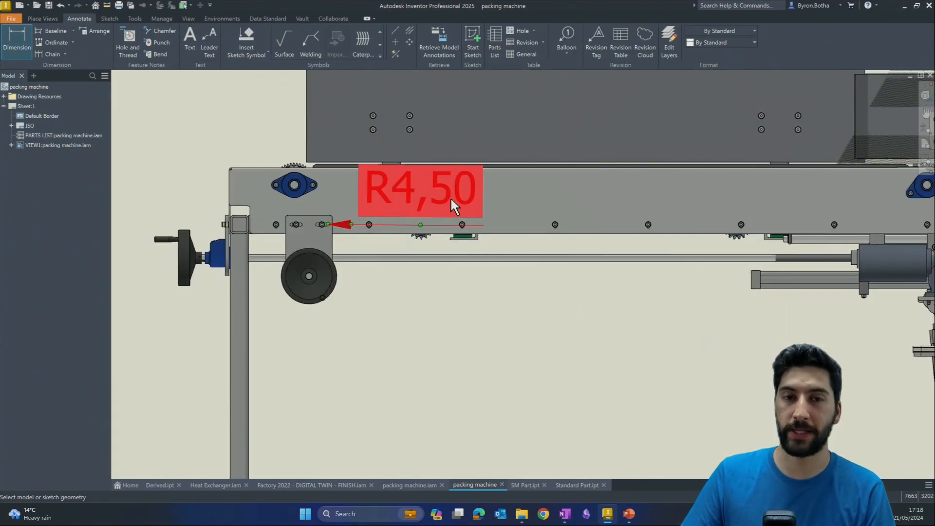
scroll(401, 213, down, 3)
scroll(419, 200, up, 2)
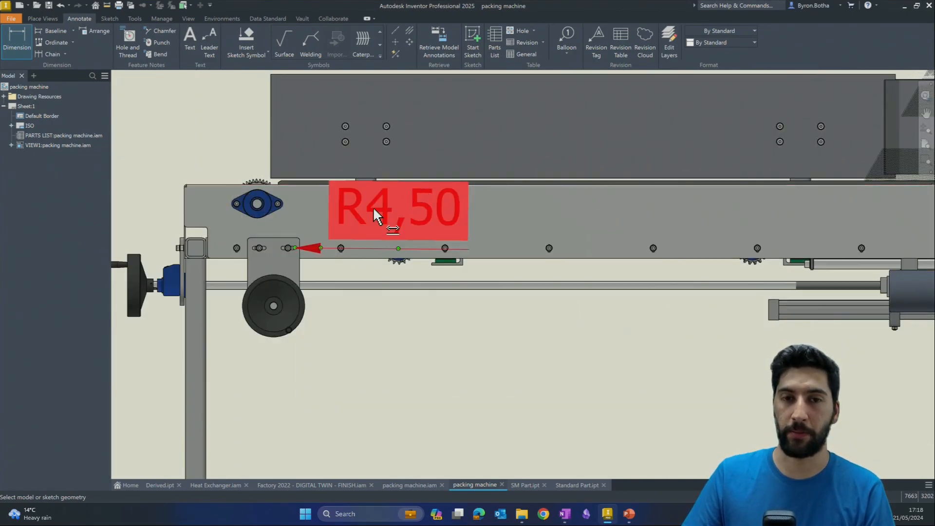
scroll(441, 249, down, 6)
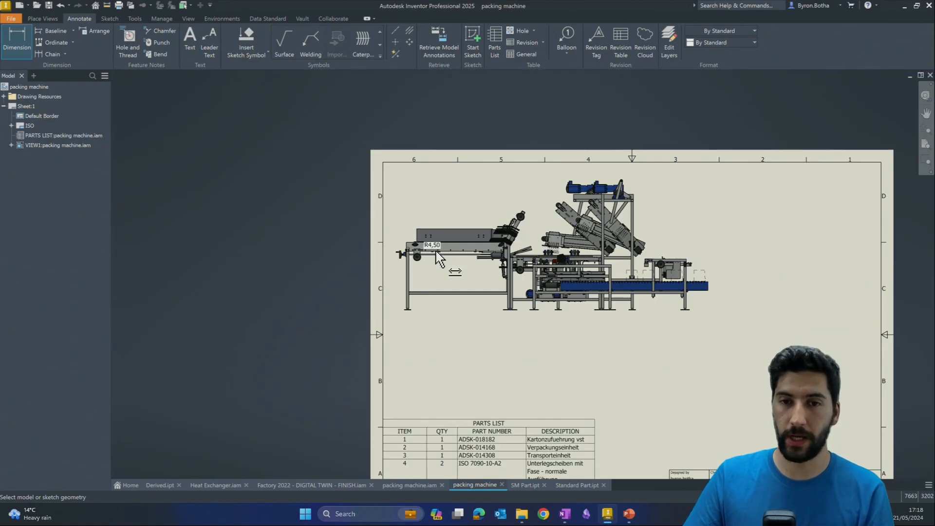
scroll(428, 251, up, 7)
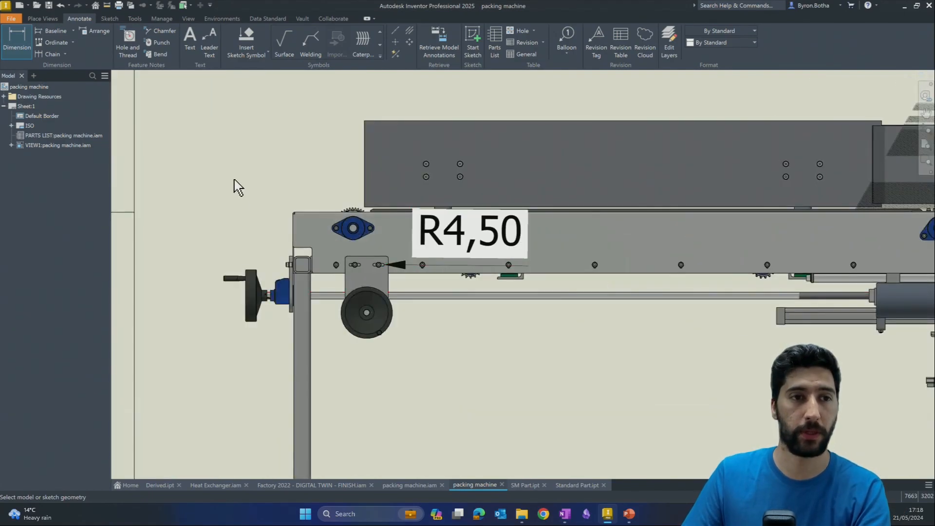
Step: Dimension the radius of a sprocket tooth's left flank above the left bearing flange, placing the dimension up beside the feed table
scroll(253, 319, up, 5)
scroll(292, 350, up, 2)
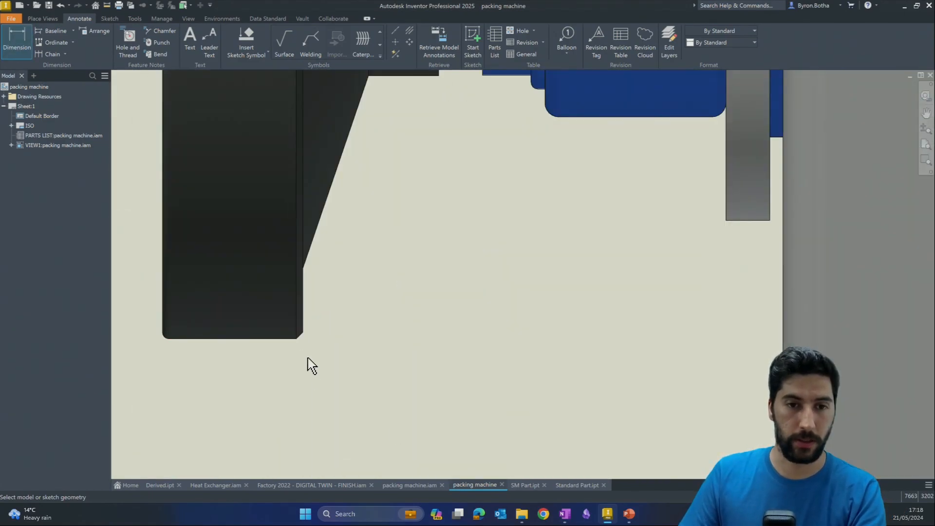
scroll(307, 364, down, 6)
scroll(450, 214, up, 8)
scroll(378, 215, down, 6)
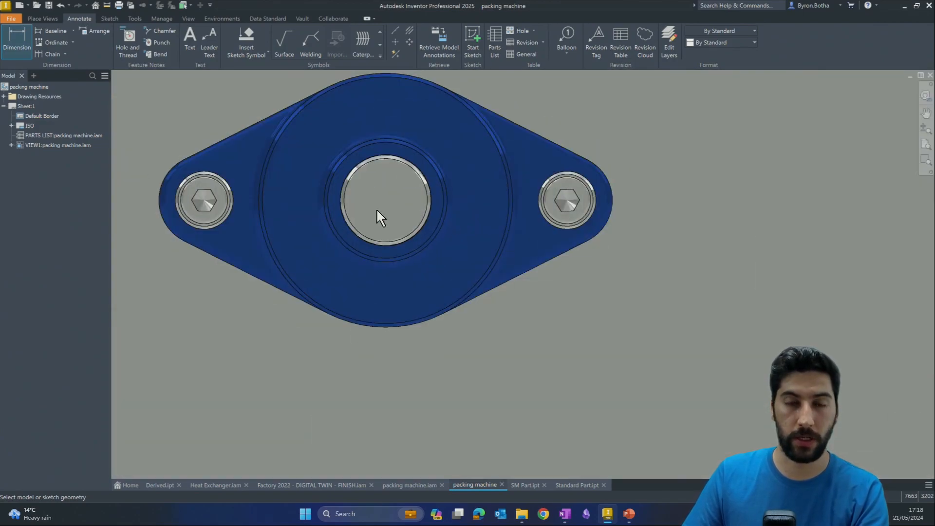
scroll(397, 193, up, 6)
scroll(401, 236, up, 3)
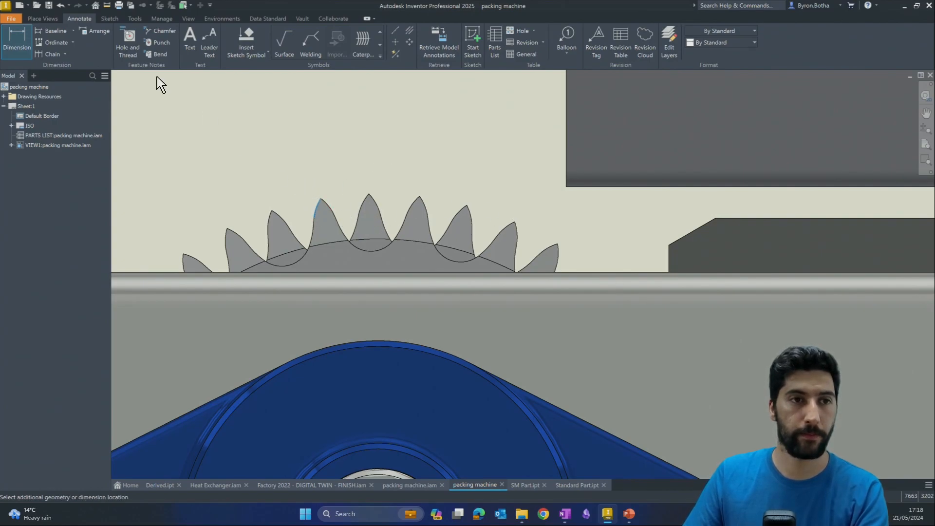
click(18, 41)
click(318, 202)
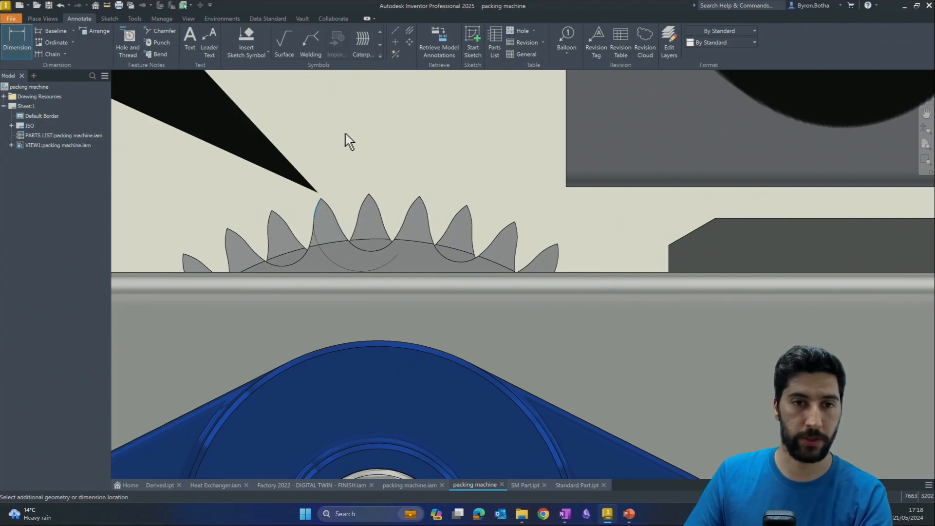
scroll(214, 144, down, 4)
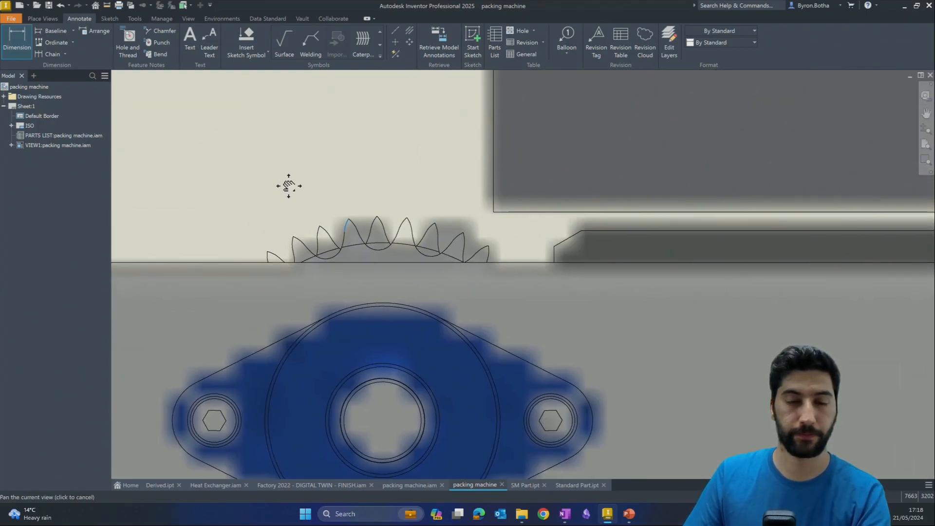
scroll(268, 187, up, 3)
click(306, 107)
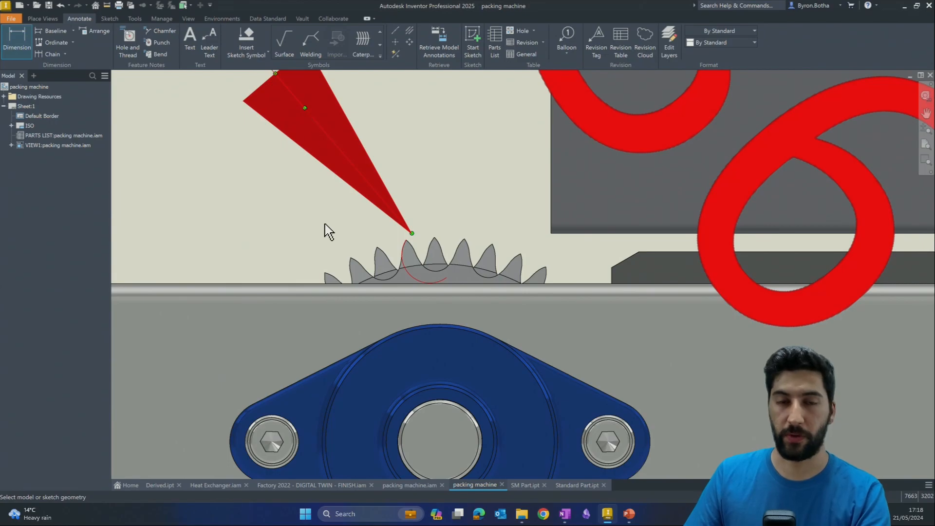
Step: Hide the extension line of the sprocket tooth radius dimension
scroll(323, 230, down, 4)
scroll(314, 241, up, 6)
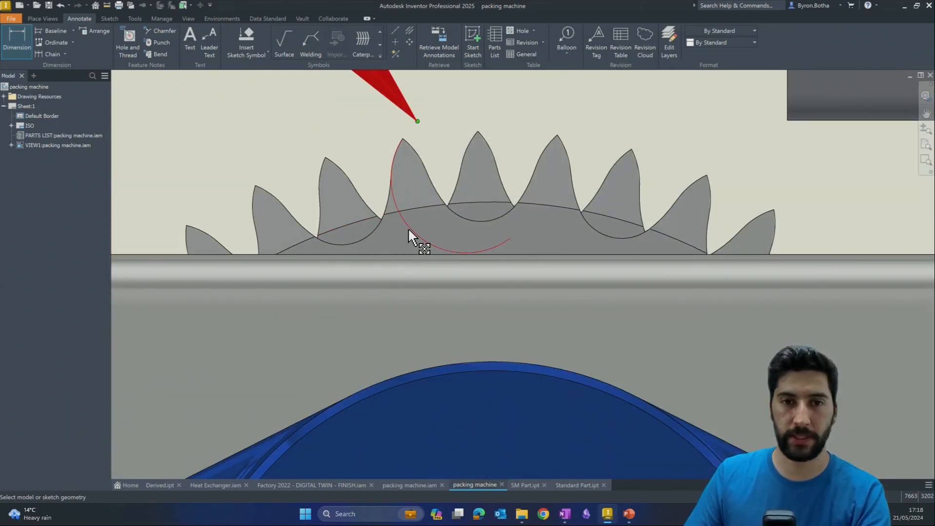
key(Escape)
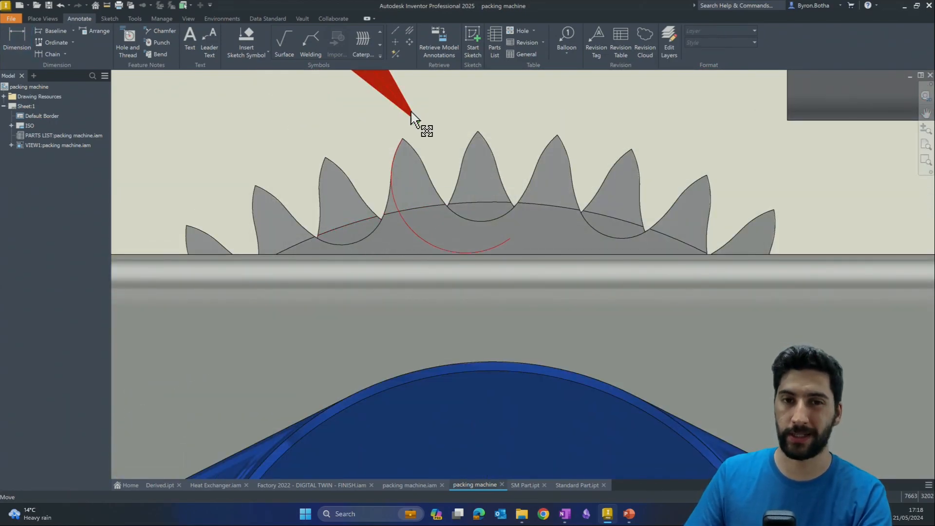
click(410, 113)
scroll(419, 234, down, 2)
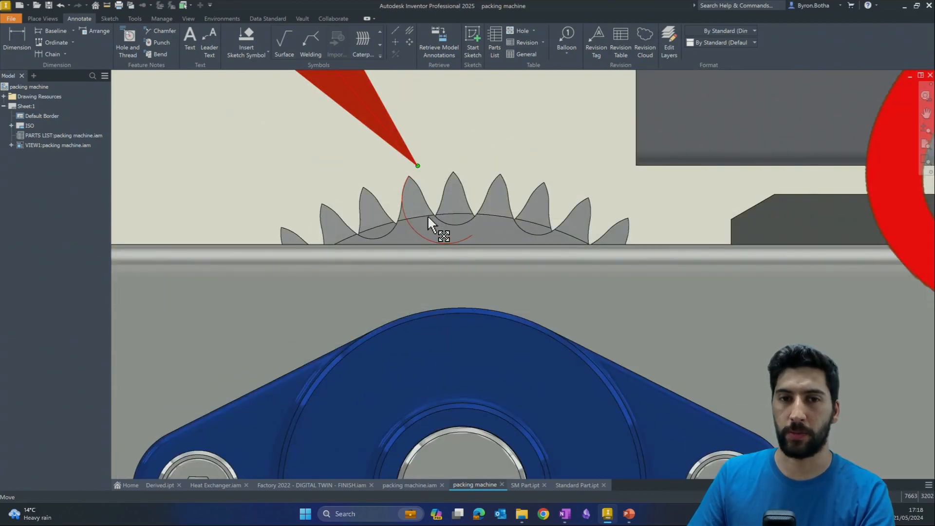
middle_drag(428, 223, 419, 259)
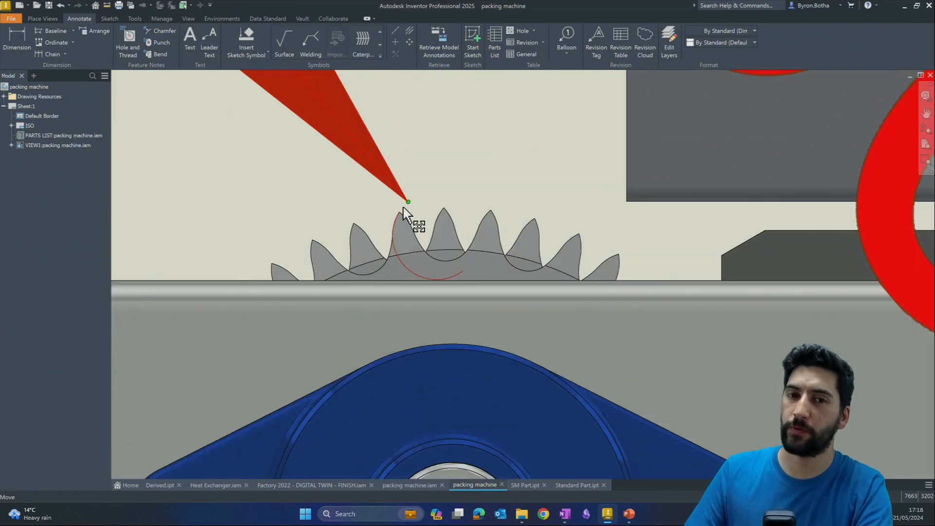
right_click(403, 267)
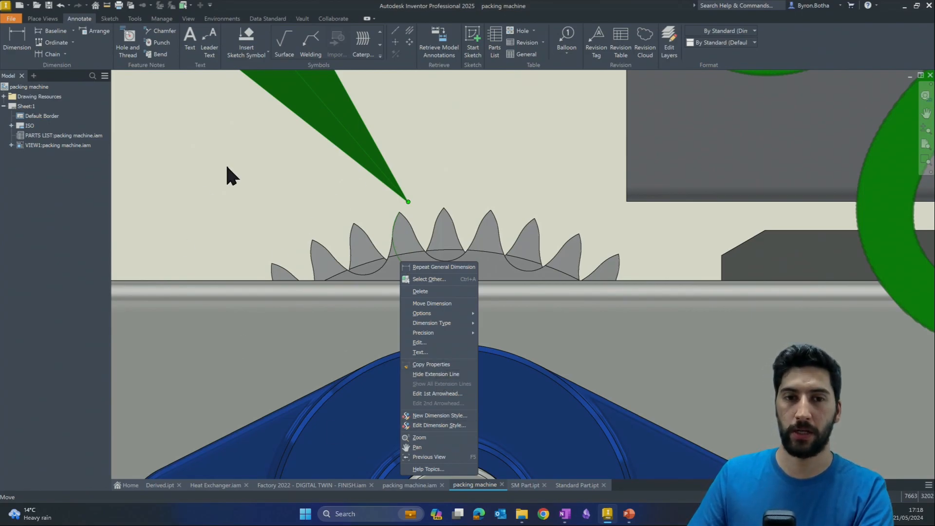
key(Escape)
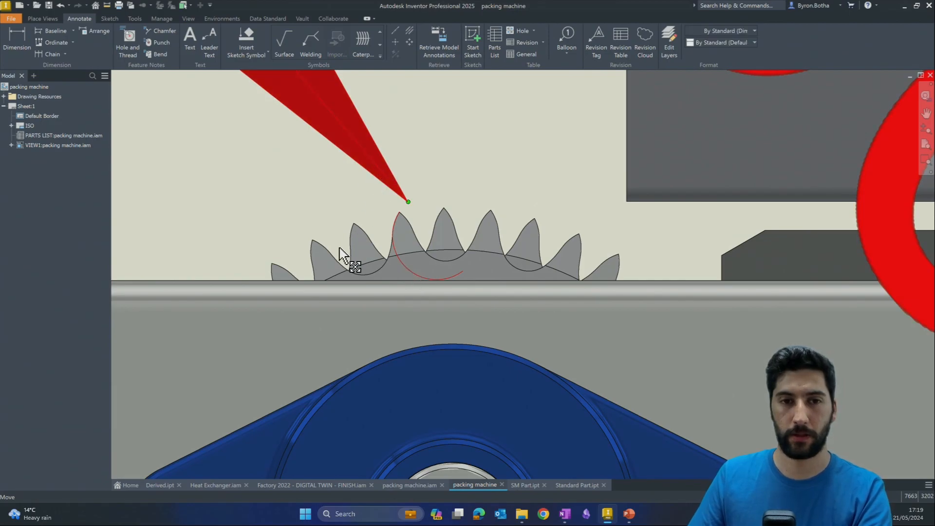
scroll(331, 255, down, 4)
scroll(326, 257, up, 5)
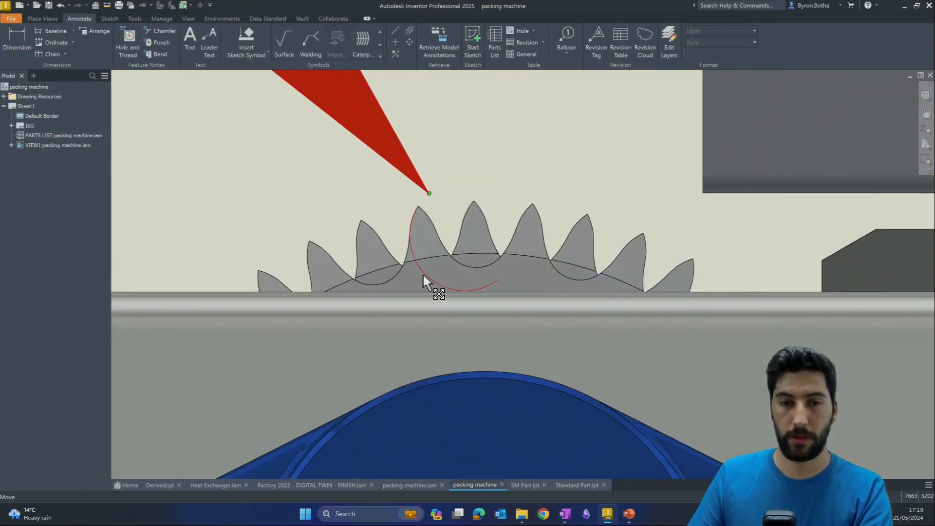
right_click(422, 276)
click(455, 385)
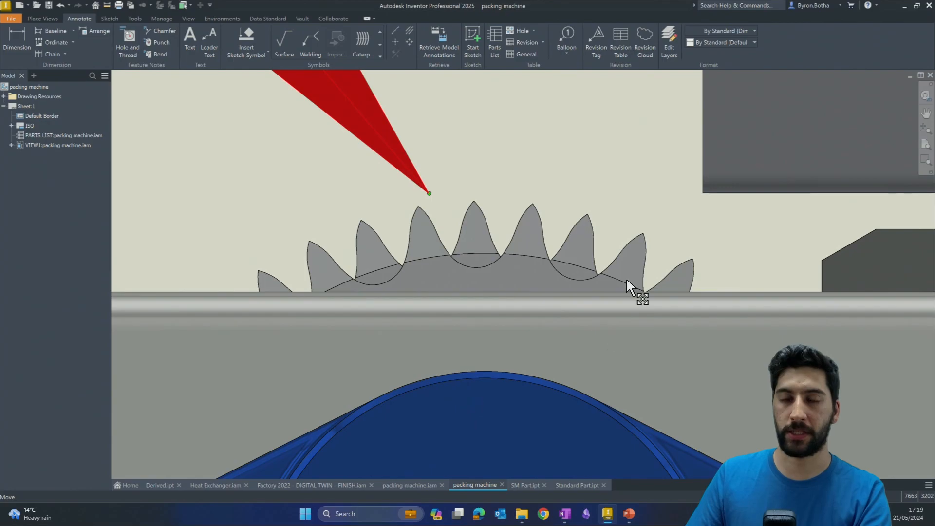
Step: Start a text note in the empty sheet area beside the machine view, using Parameters - Finish as type and ADSK-018129 as source
scroll(389, 155, down, 8)
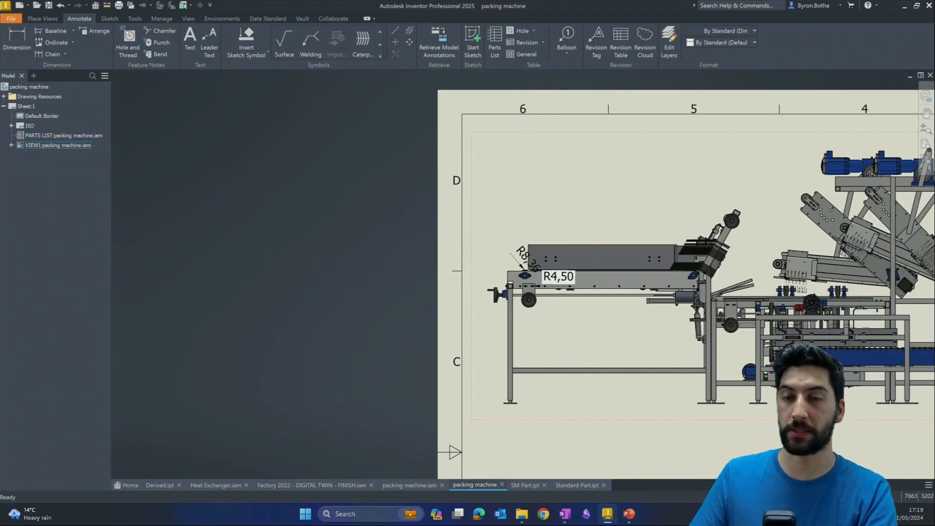
middle_drag(833, 391, 507, 389)
scroll(506, 389, down, 3)
scroll(509, 272, up, 2)
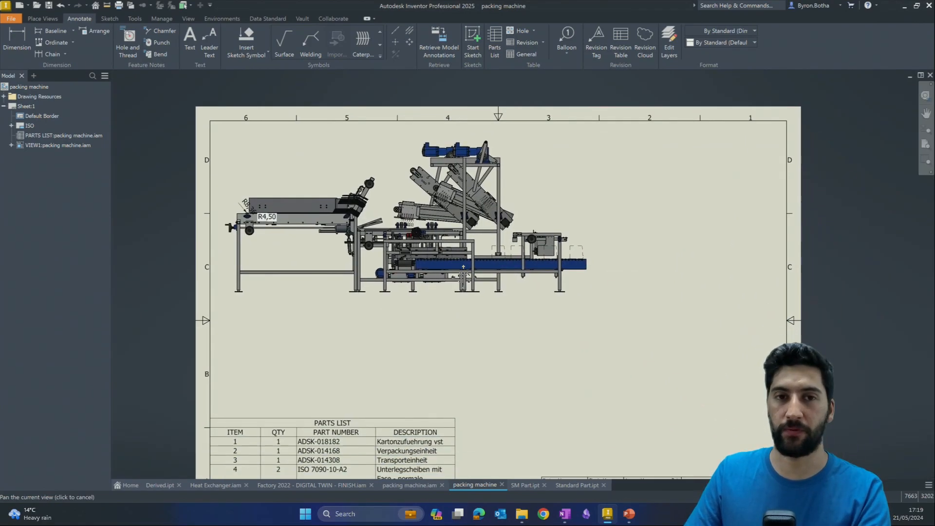
scroll(473, 271, down, 3)
middle_drag(435, 247, 394, 230)
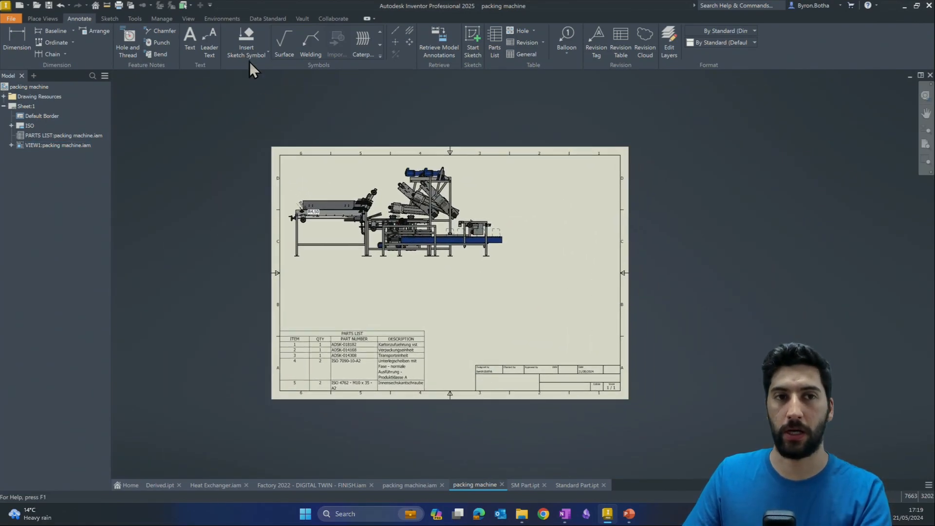
click(189, 36)
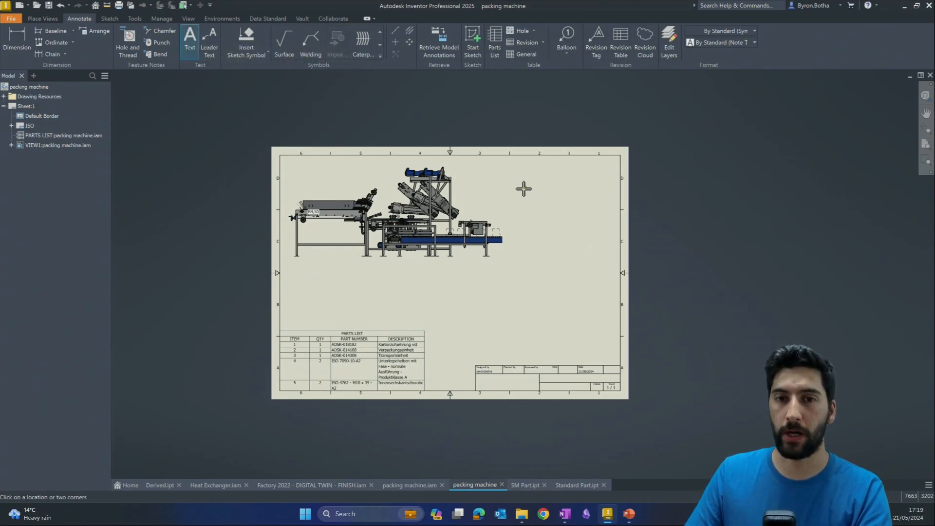
click(528, 212)
drag(435, 218, 449, 189)
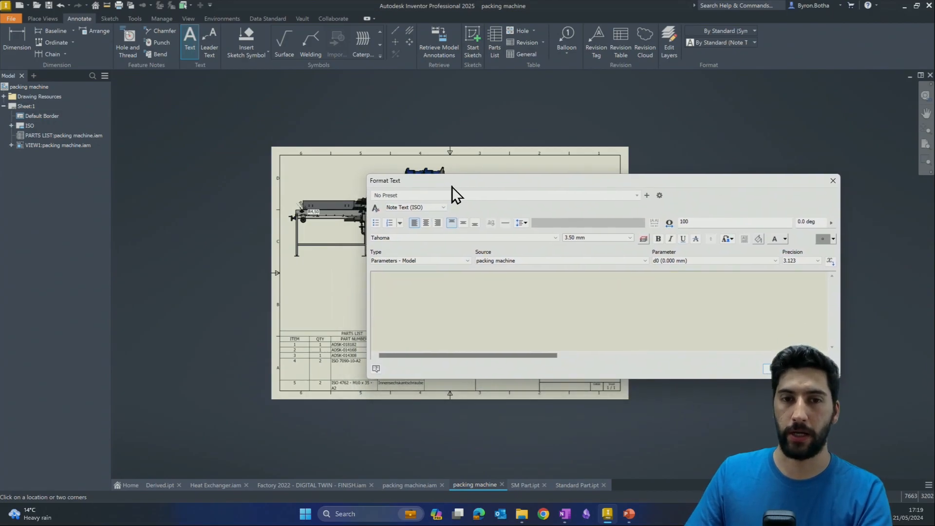
click(468, 261)
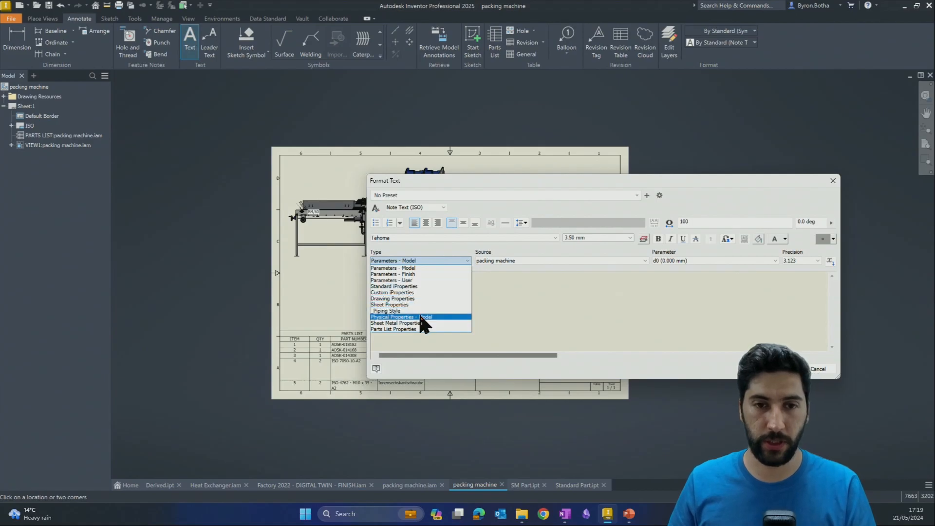
click(419, 274)
click(495, 261)
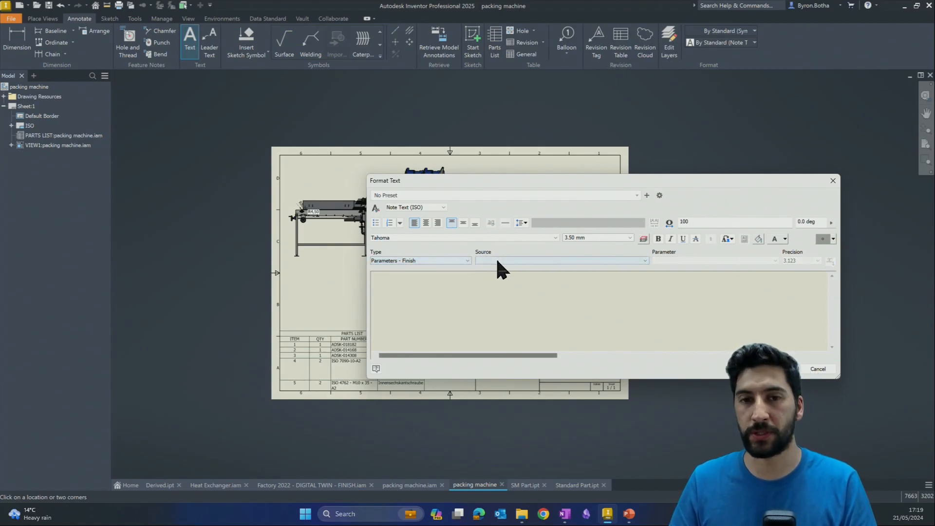
click(498, 267)
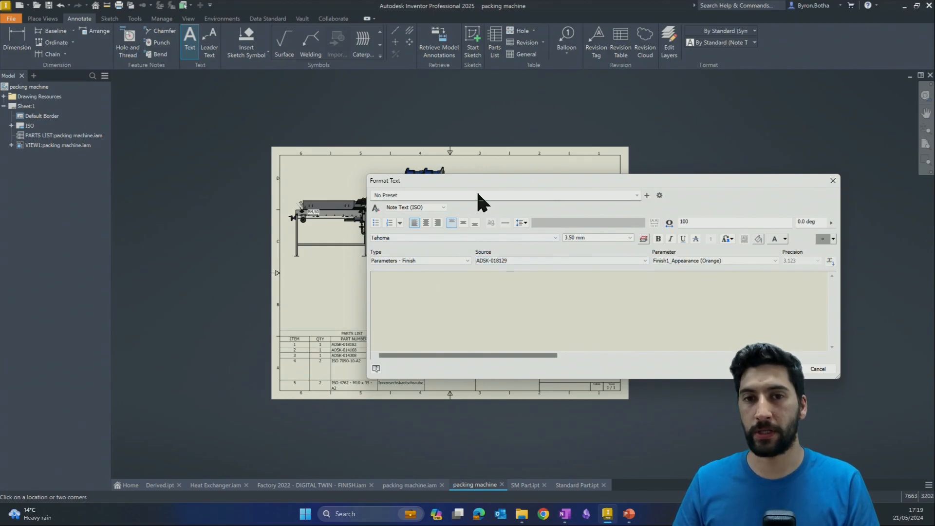
Step: Insert the Finish2_Area parameter into the note and place the finished text on the sheet
mouse_move(476, 183)
mouse_down()
mouse_move(492, 194)
mouse_move(471, 195)
mouse_up()
click(709, 267)
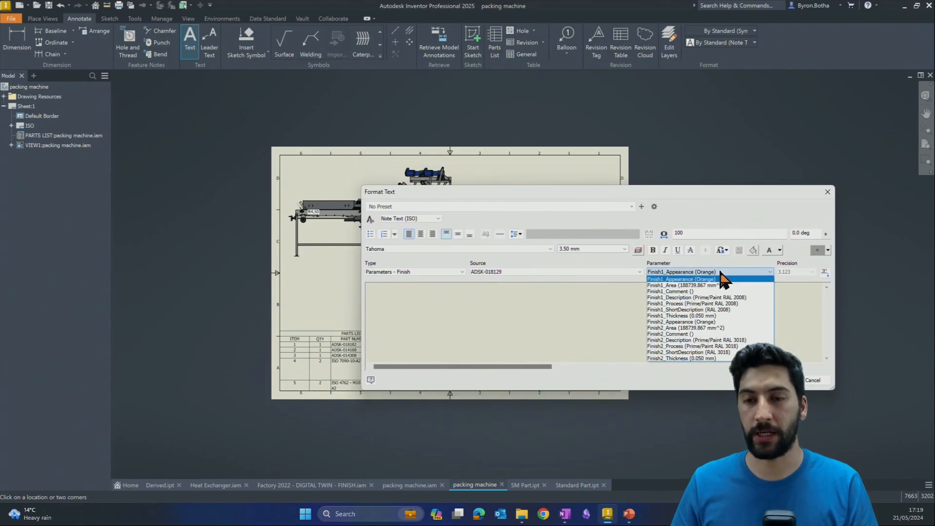
click(703, 329)
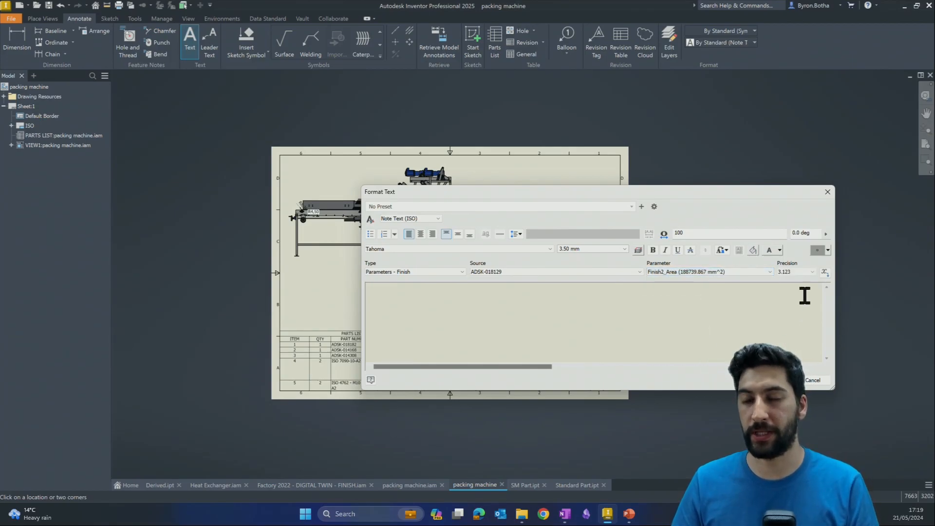
click(824, 272)
click(772, 380)
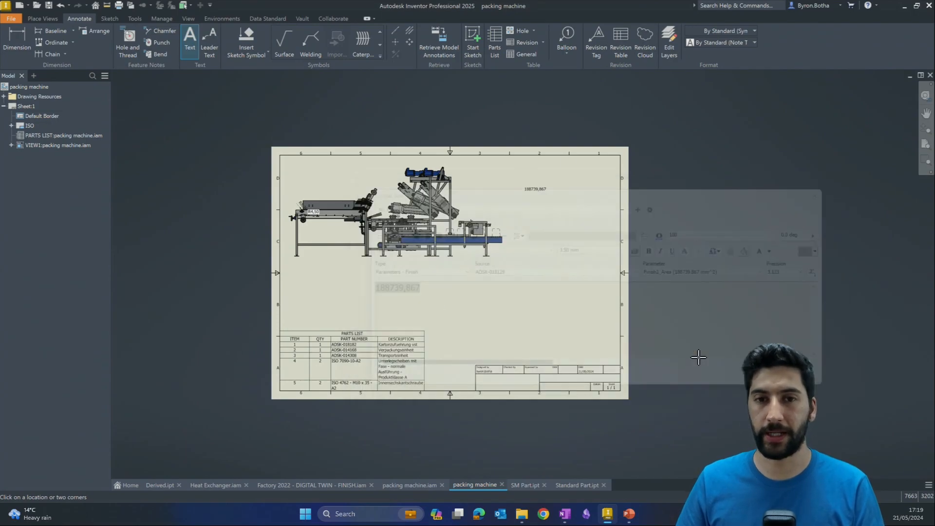
Step: Start a text note below the finish area note, using Parts List Properties as type and parts list item 5 as source
scroll(503, 188, up, 6)
scroll(558, 189, down, 5)
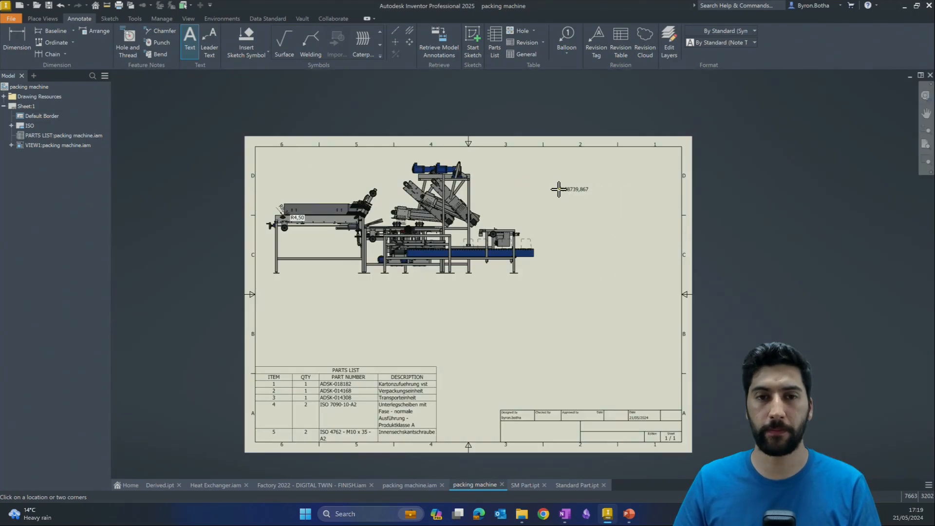
middle_drag(568, 250, 576, 271)
click(575, 252)
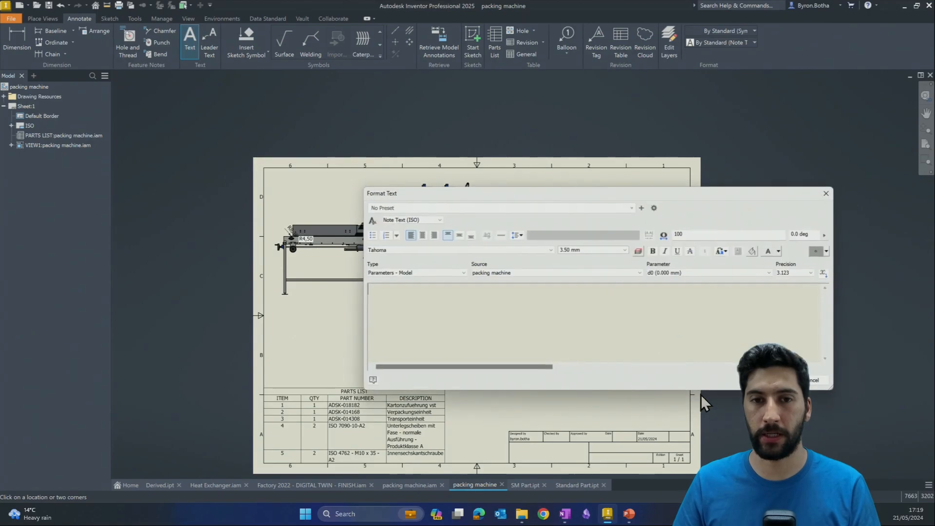
click(462, 271)
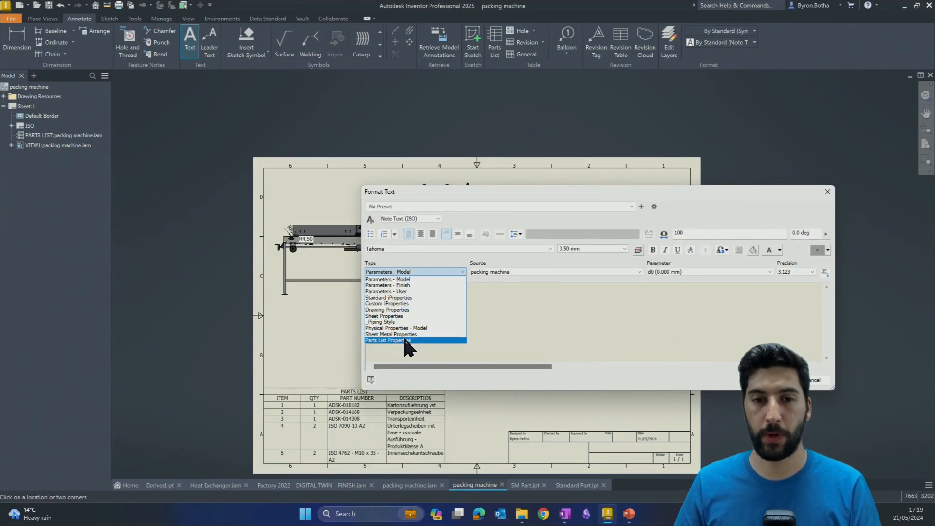
click(402, 339)
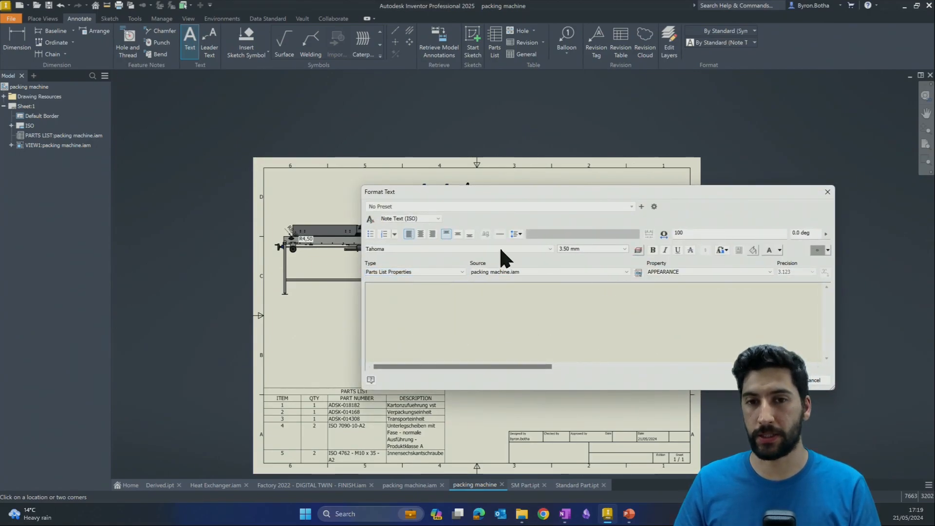
click(638, 272)
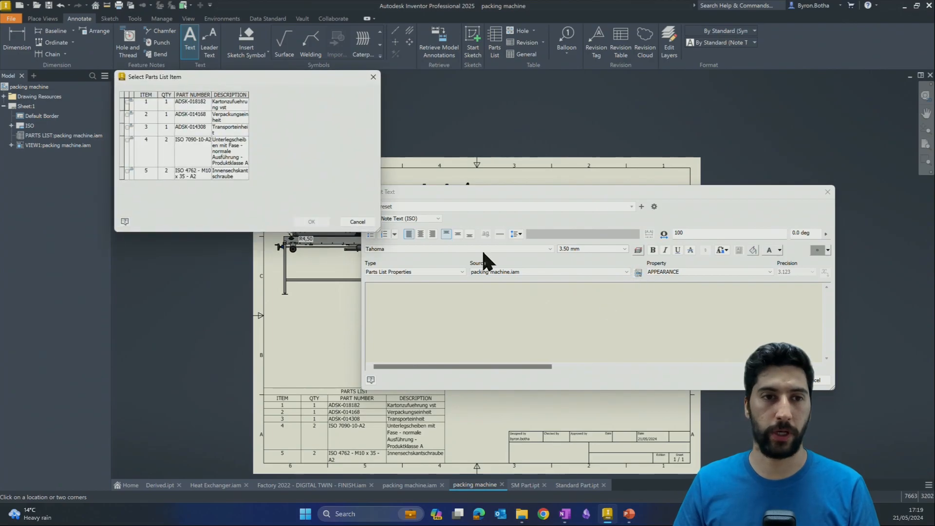
click(127, 171)
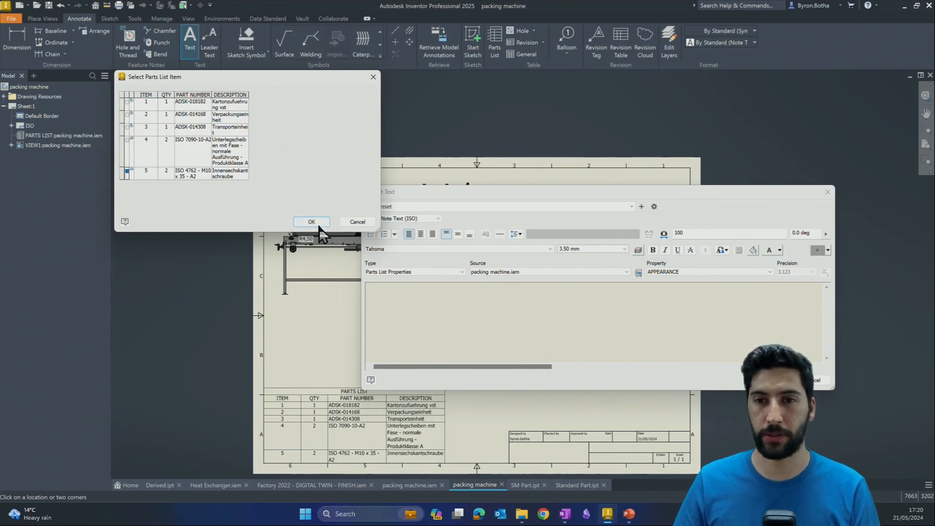
click(319, 225)
Step: Insert the DESCRIPTION property into the note and place the finished text on the sheet
click(745, 272)
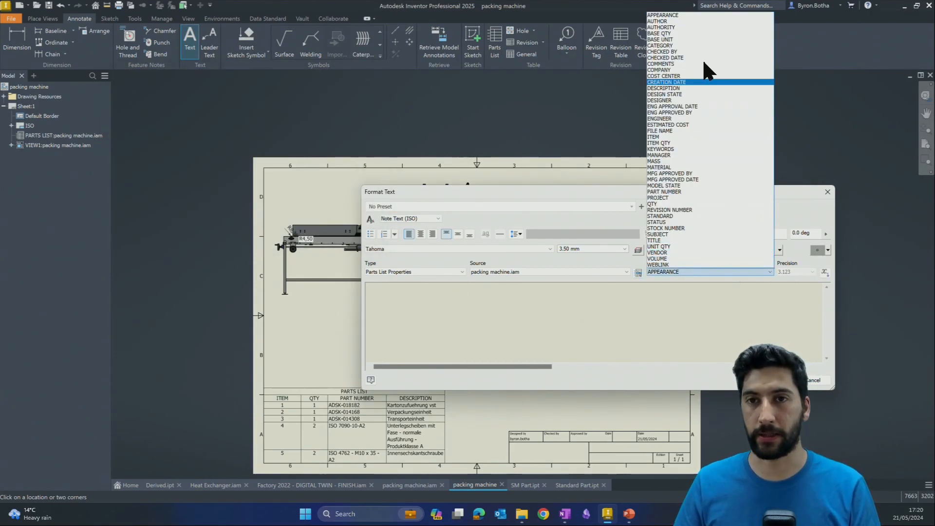
click(693, 88)
click(824, 271)
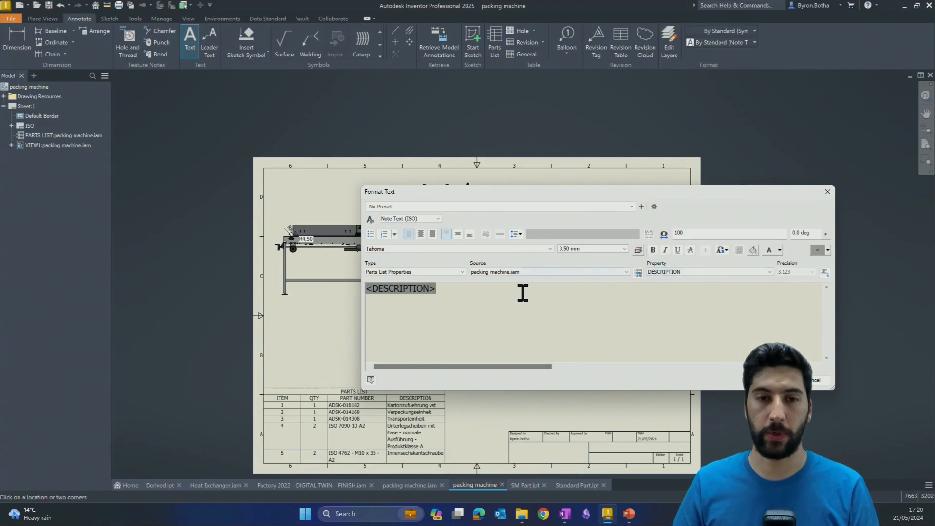
key(ctrl+a)
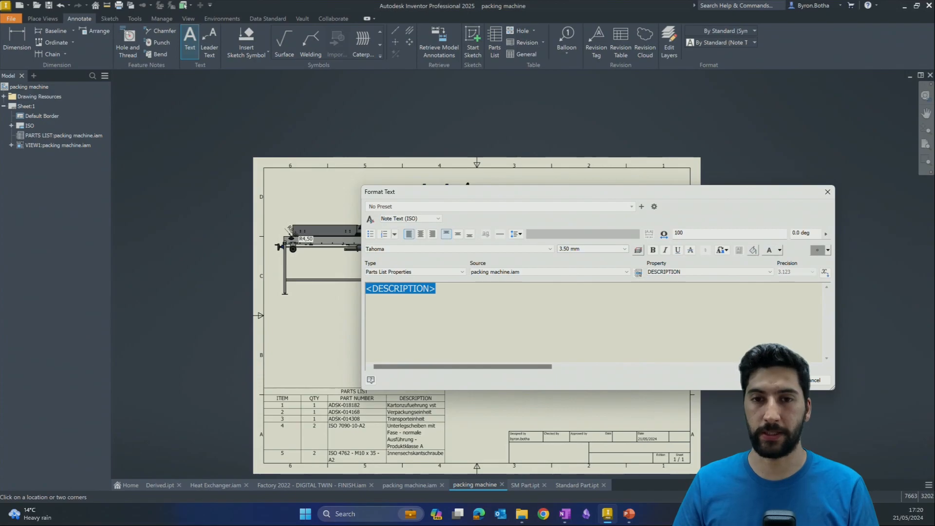
click(782, 380)
scroll(601, 263, up, 6)
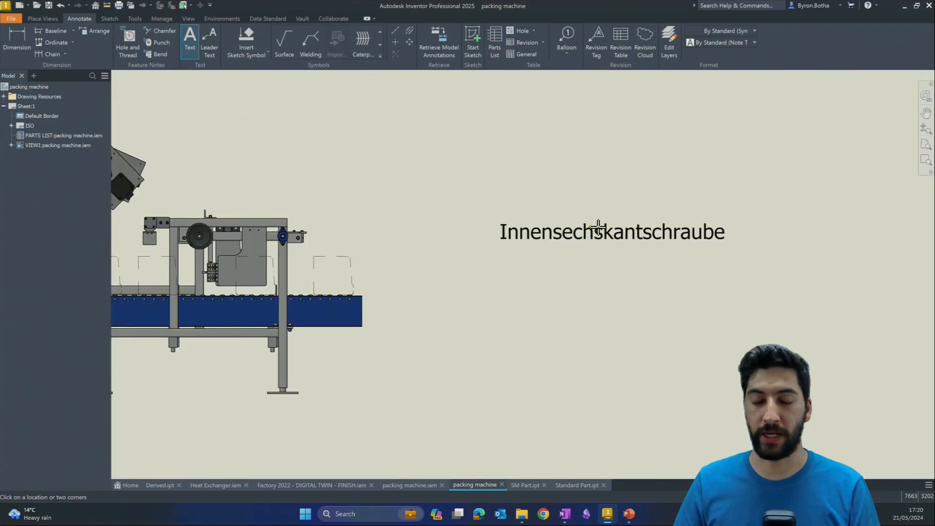
scroll(564, 275, down, 3)
key(Escape)
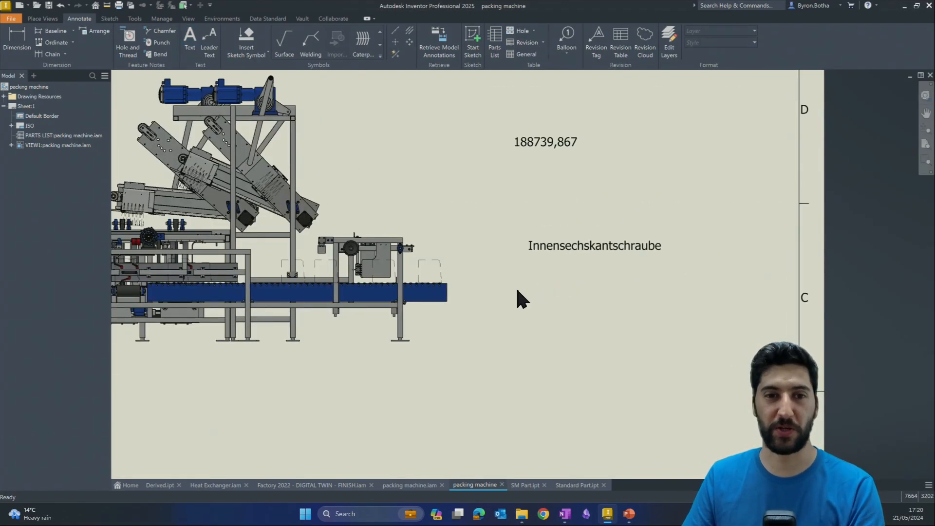
Step: Move the item description note up to sit directly beneath the finish area note
scroll(396, 340, down, 3)
scroll(595, 330, down, 2)
mouse_move(595, 329)
middle_down()
mouse_move(715, 365)
mouse_move(631, 373)
middle_up()
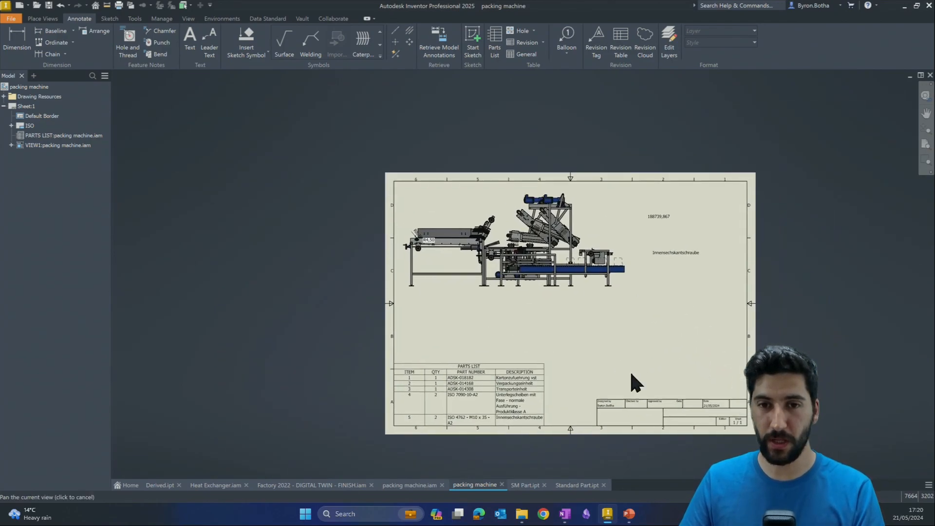
scroll(591, 281, up, 2)
scroll(591, 292, down, 2)
click(671, 260)
scroll(667, 285, up, 5)
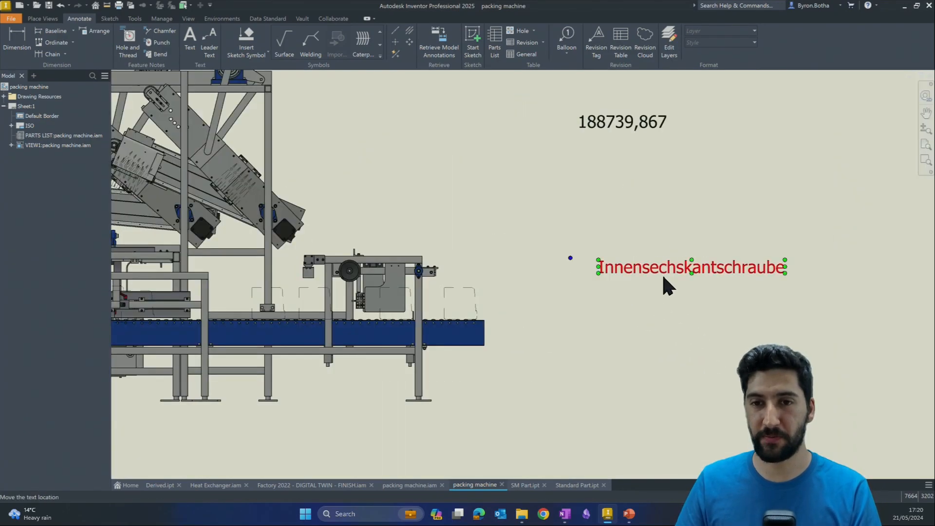
scroll(663, 277, down, 5)
drag(653, 261, 632, 219)
click(636, 318)
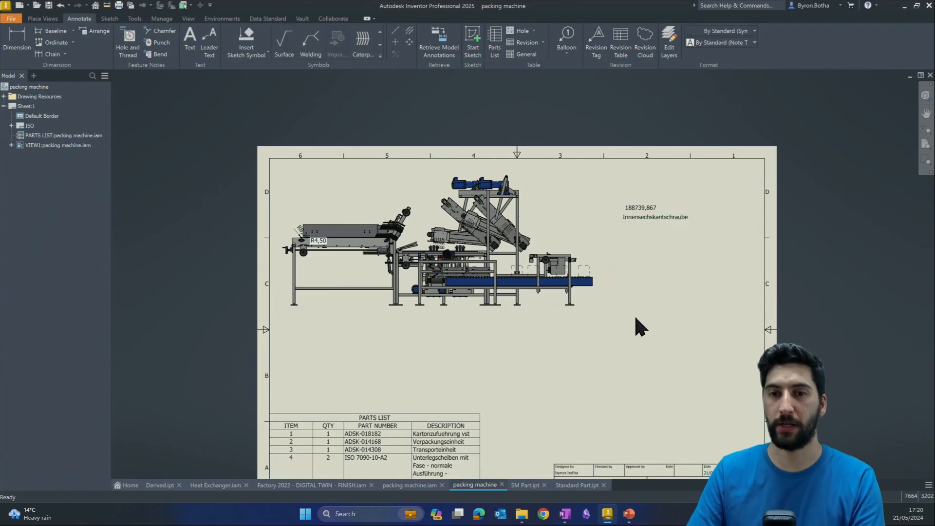
scroll(634, 315, down, 3)
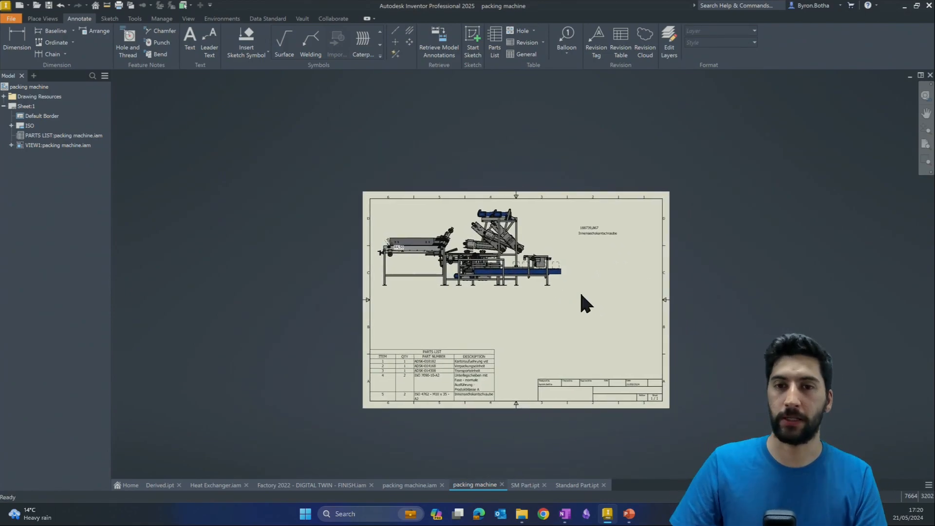
scroll(588, 281, up, 5)
mouse_move(591, 279)
middle_down()
mouse_move(686, 252)
mouse_move(674, 218)
middle_up()
scroll(668, 229, down, 4)
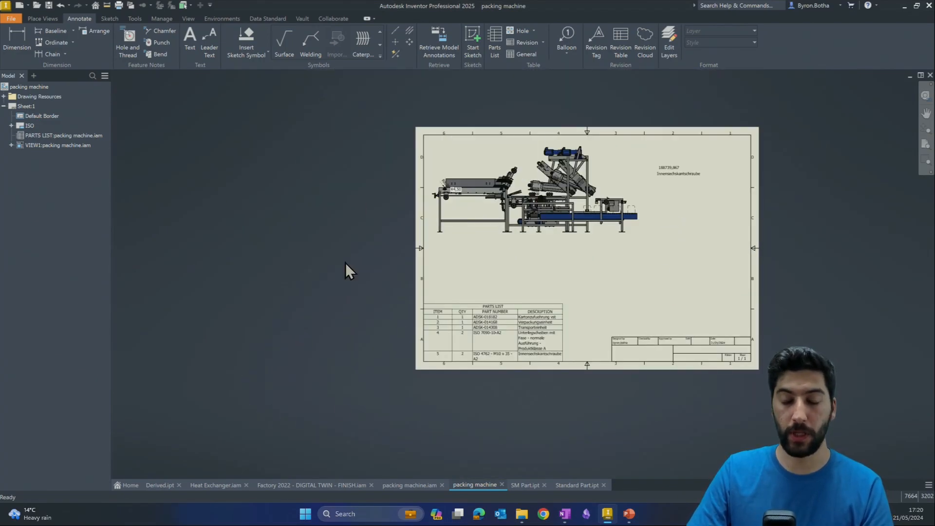
click(483, 321)
click(308, 226)
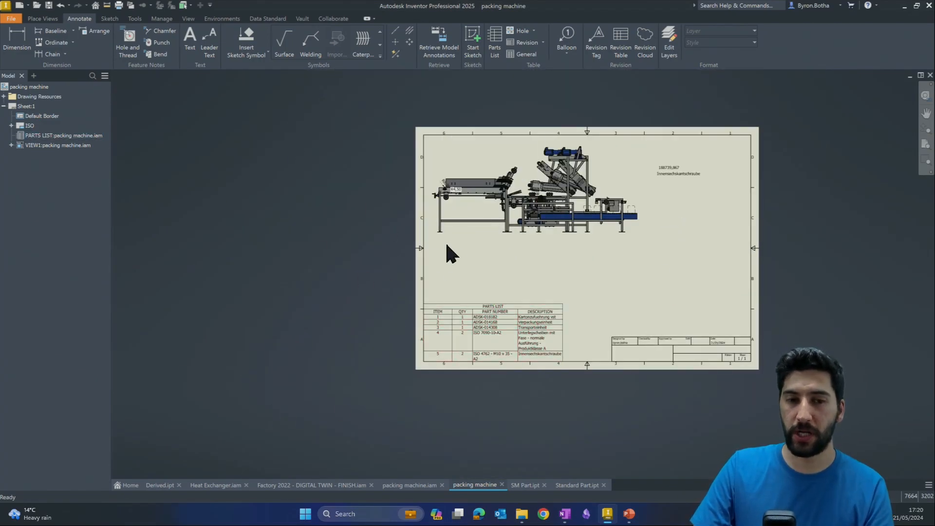
scroll(526, 278, up, 4)
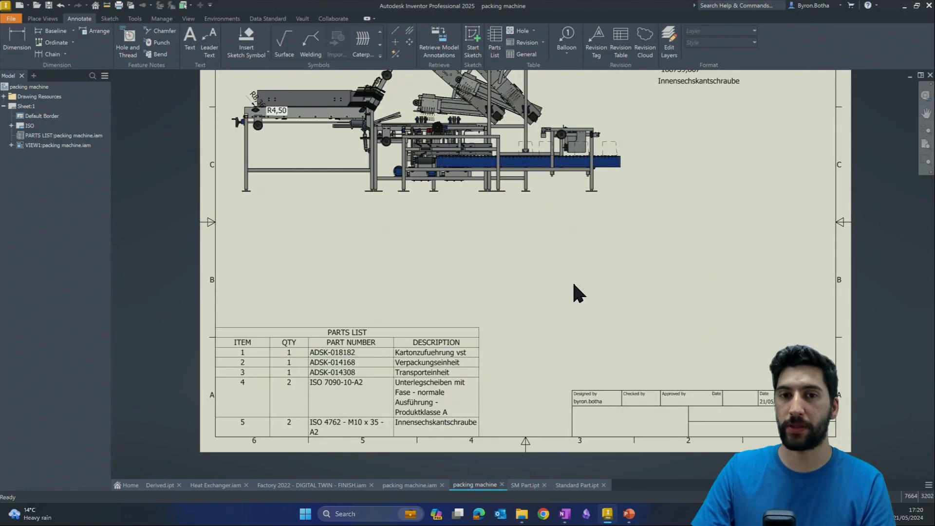
scroll(571, 287, down, 3)
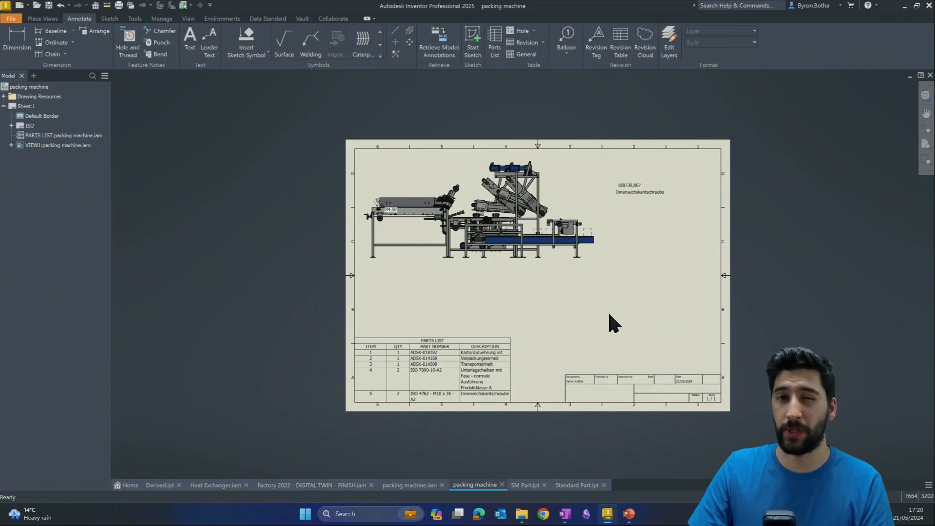
scroll(606, 297, up, 3)
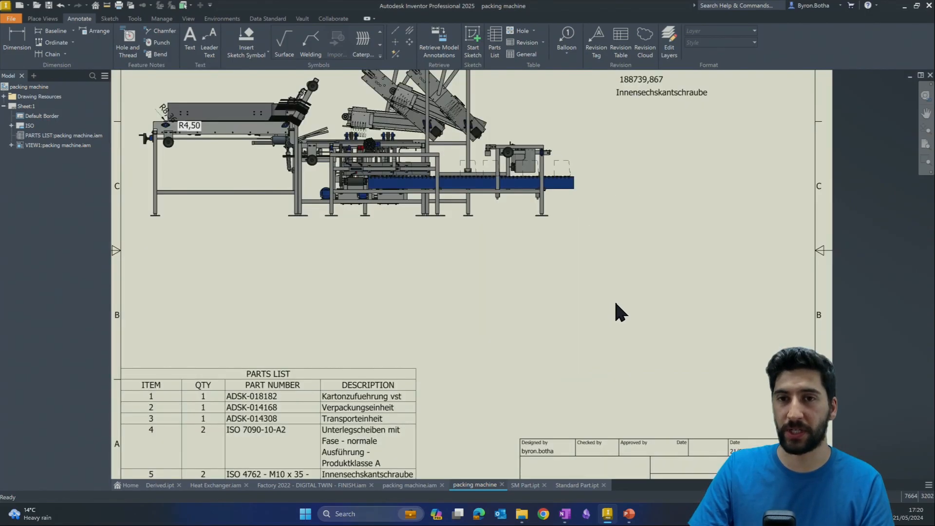
scroll(615, 300, down, 2)
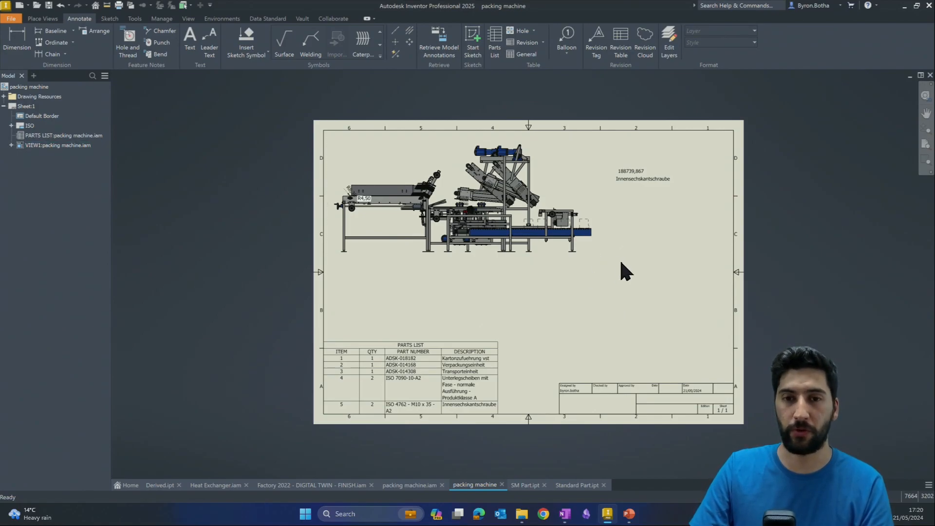
mouse_move(627, 266)
middle_down()
mouse_move(640, 281)
mouse_move(622, 251)
mouse_move(595, 258)
middle_up()
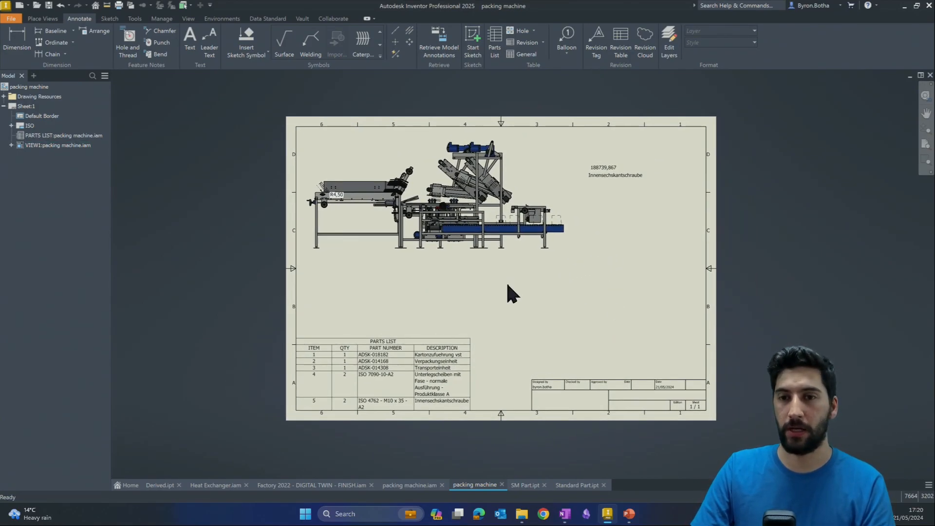
mouse_move(507, 286)
middle_down()
mouse_move(640, 277)
mouse_move(689, 258)
mouse_move(664, 295)
mouse_move(646, 297)
middle_up()
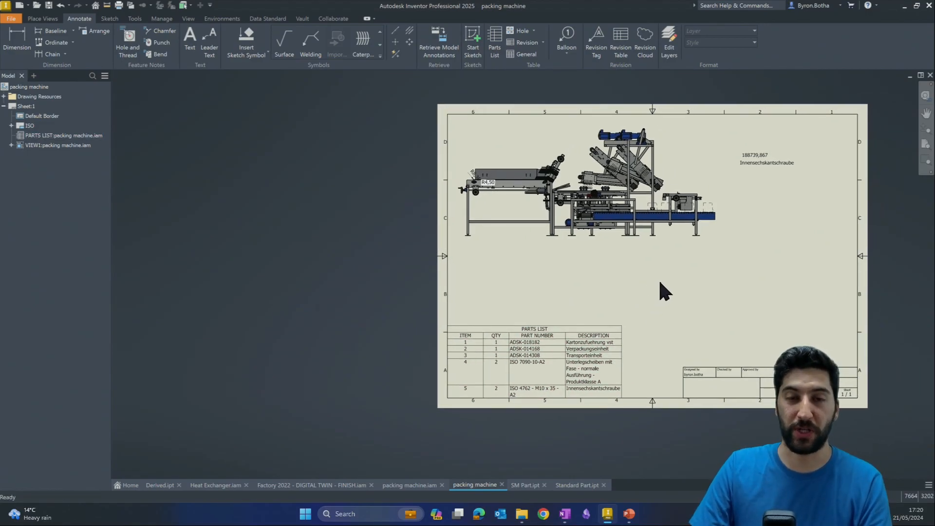